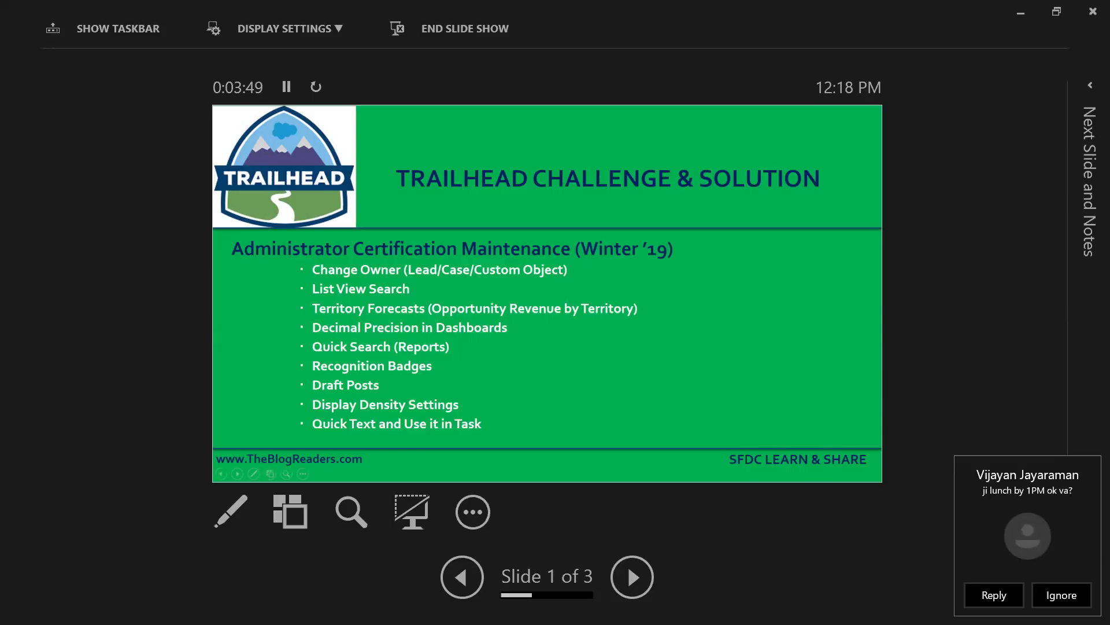
- Switch from the slide show to the browser, open the Learn What's New in Winter '19 unit separately, and find its Change Owner section
left_click(627, 564)
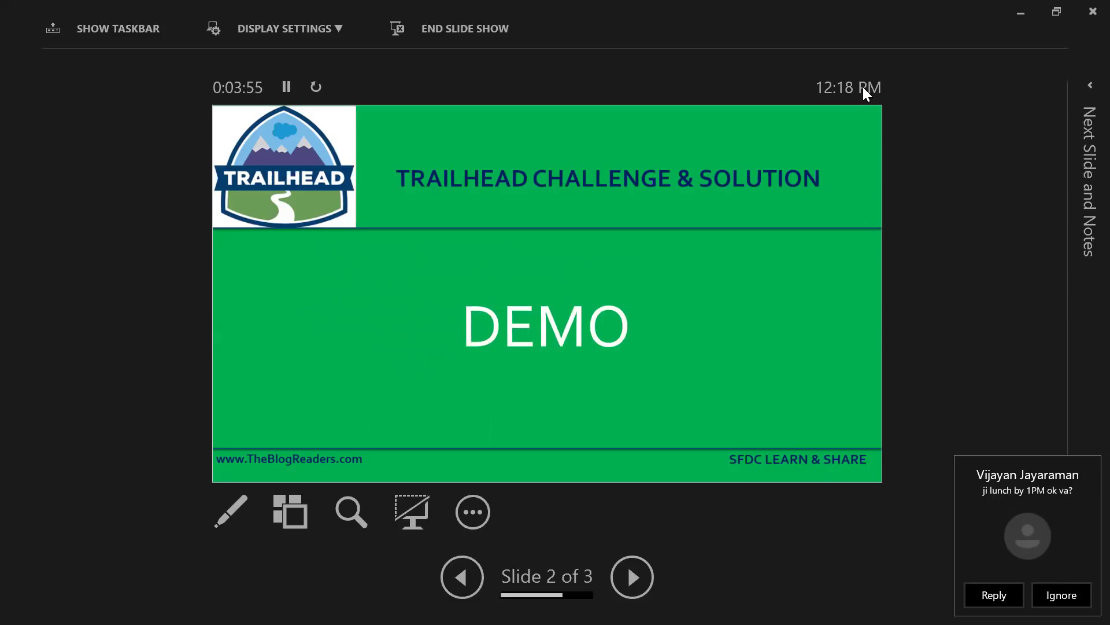
key("alt+Tab")
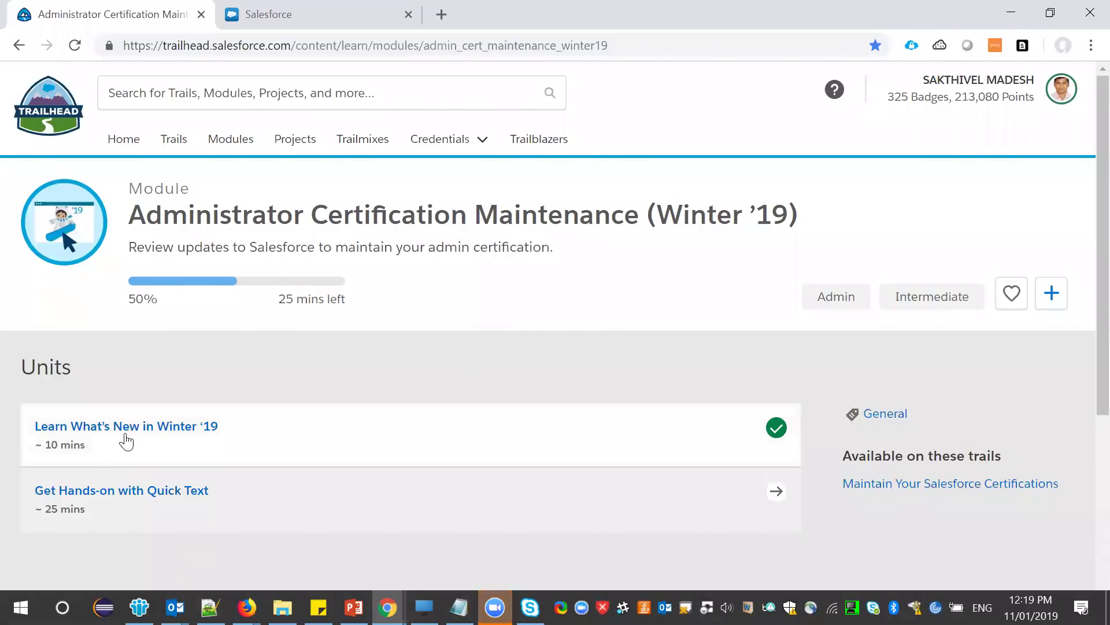
left_click(132, 439, "ctrl")
left_click(259, 17)
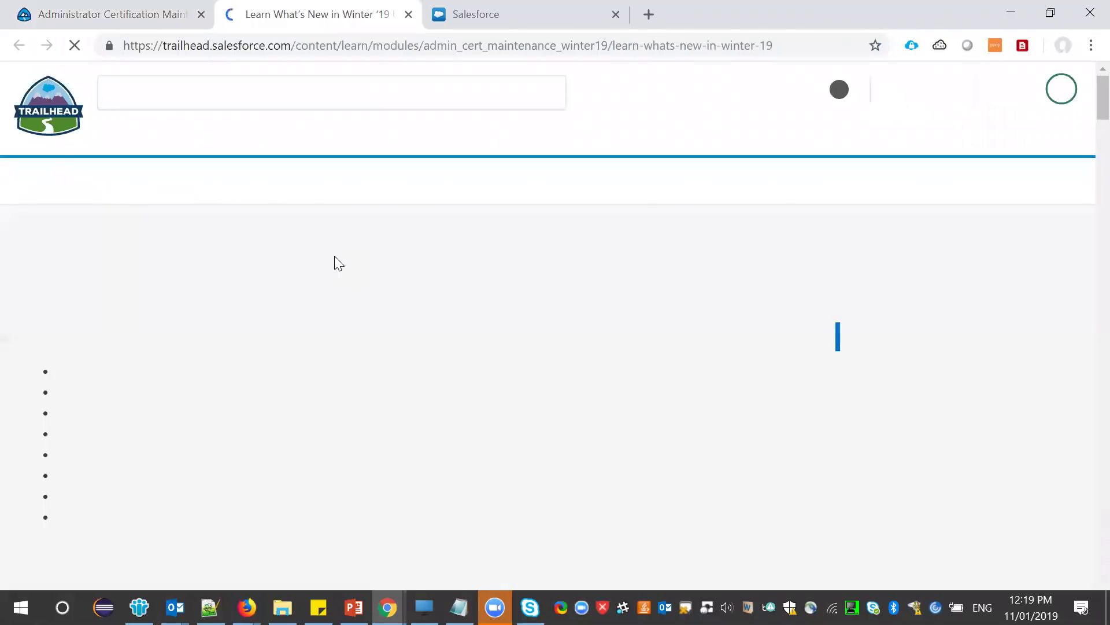
scroll(335, 257, "down", 4)
scroll(335, 257, "down", 4)
triple_click(100, 321)
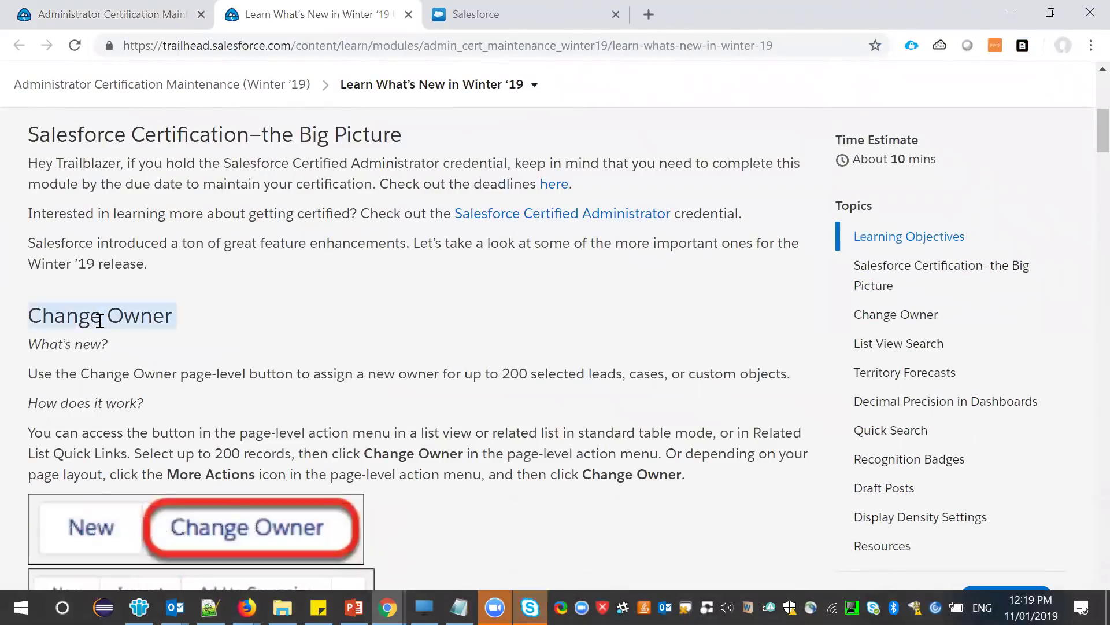
- Open the Sales app in the Salesforce org and display the All Open Leads list view
key("ctrl+Tab")
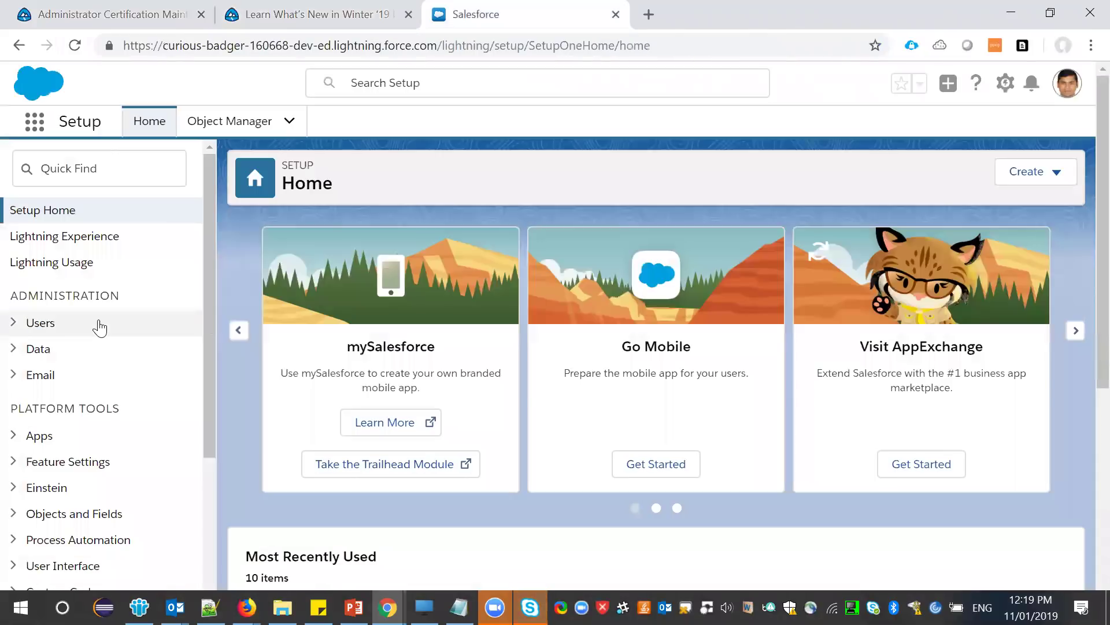
left_click(36, 121)
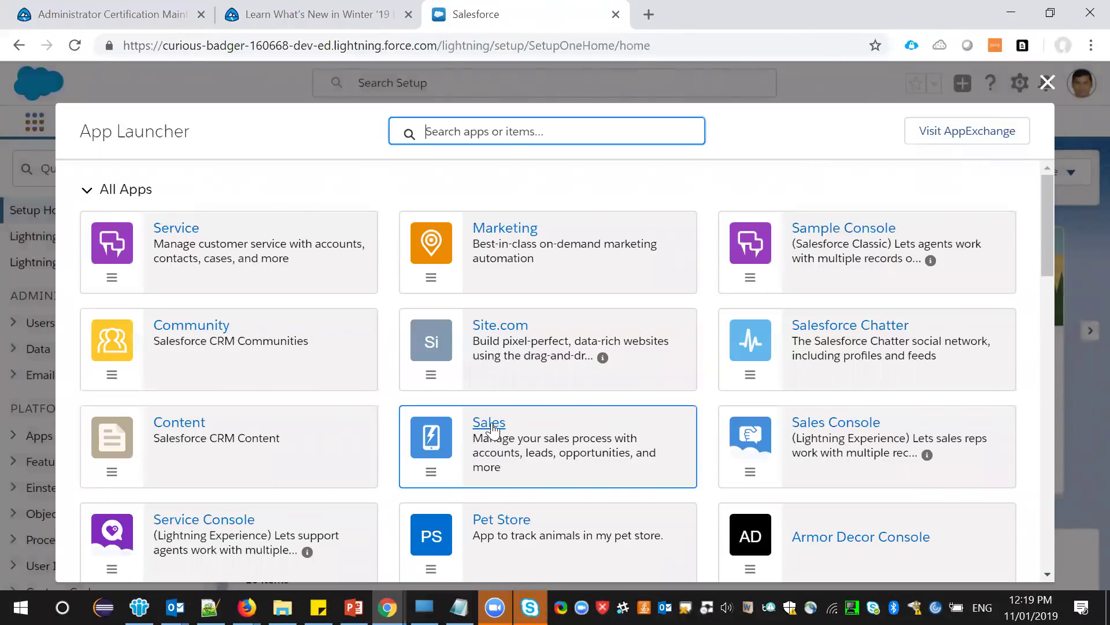
left_click(492, 427)
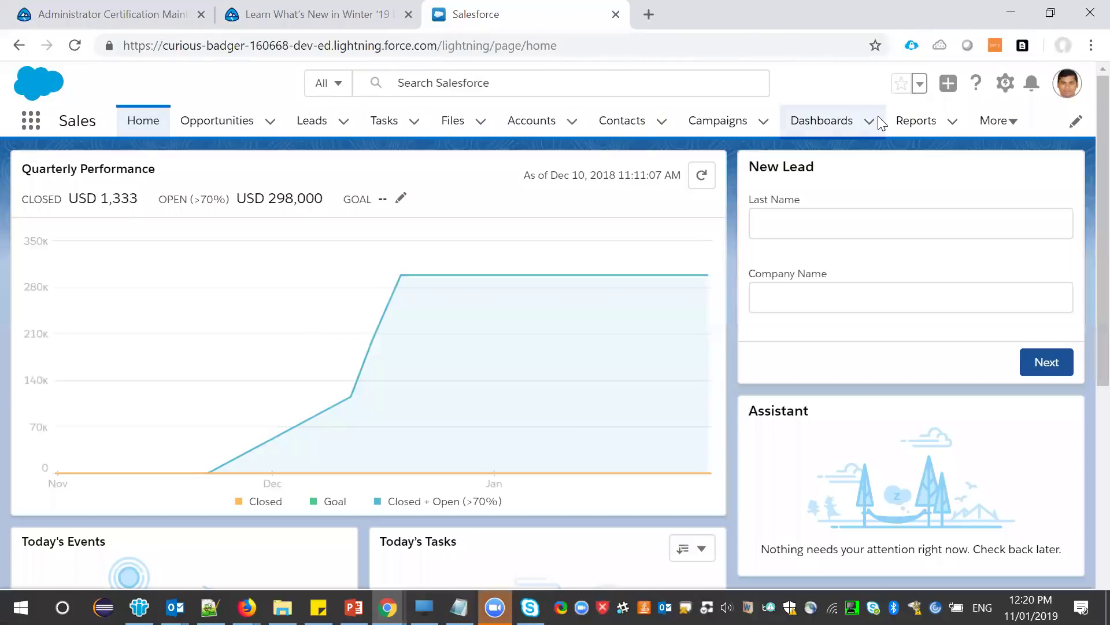
left_click(305, 134)
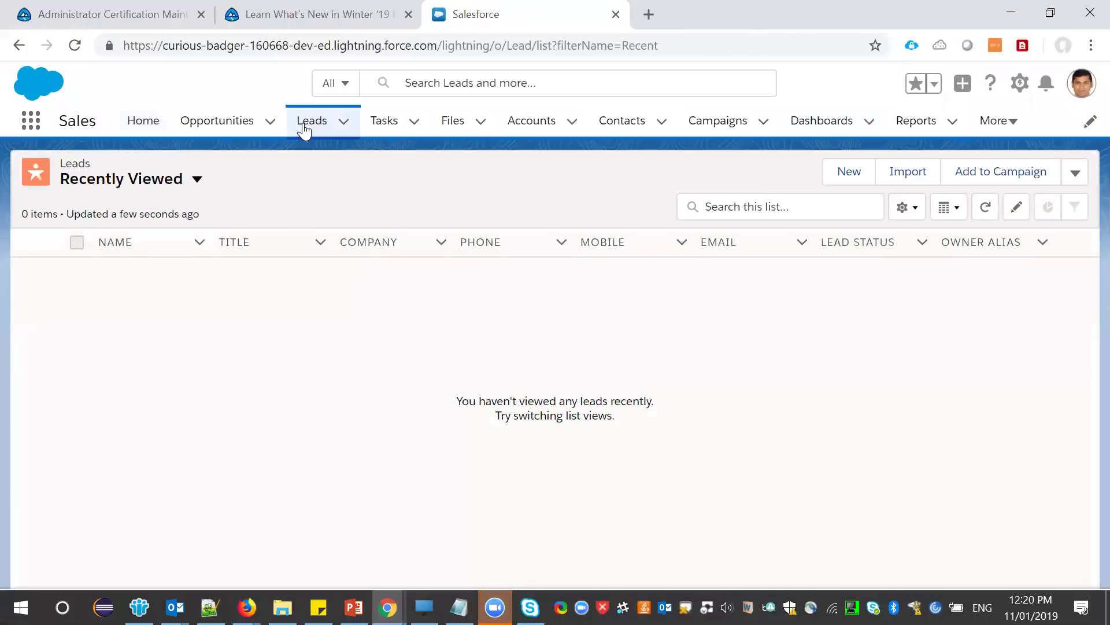
left_click(197, 179)
left_click(172, 243)
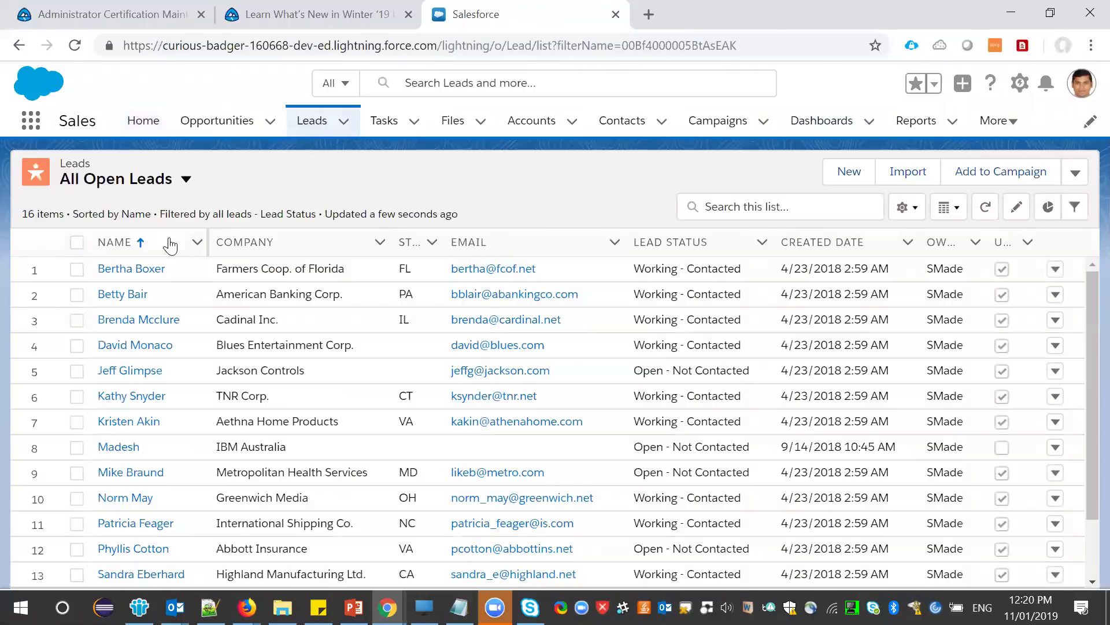
- Select all leads in the list, view the Change Owner dialog for them, and cancel it
left_click(1077, 172)
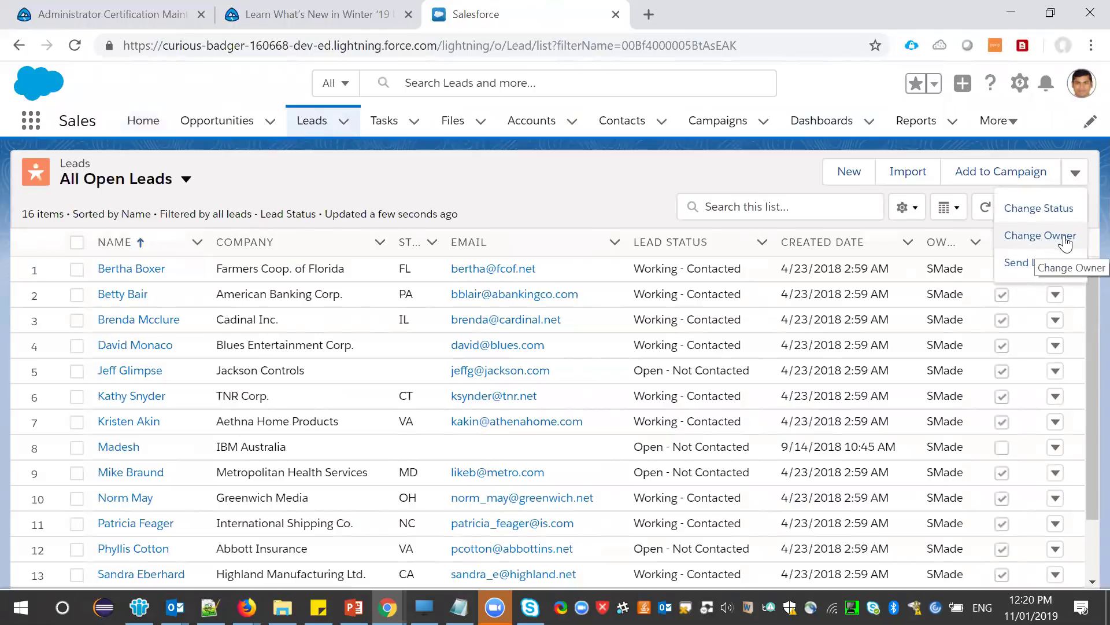
left_click(77, 242)
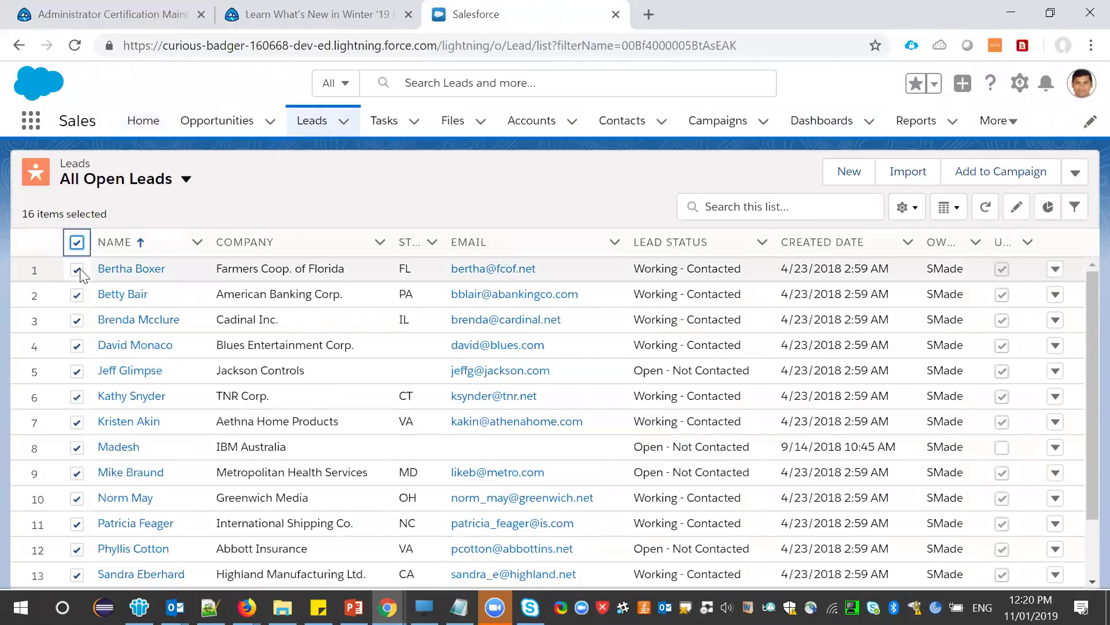
left_click(1076, 173)
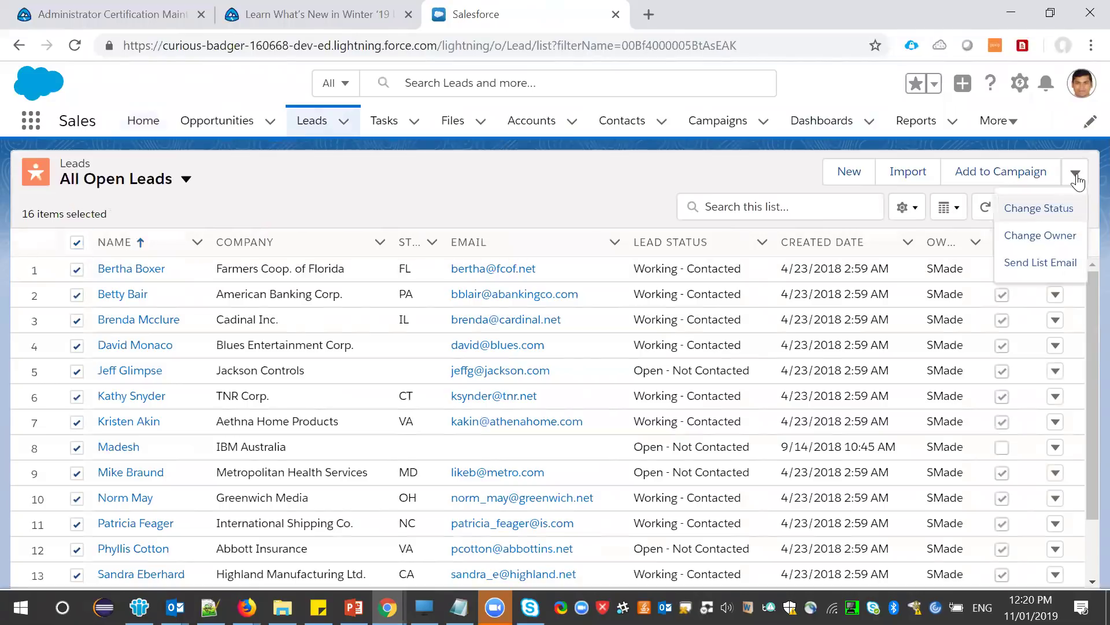
left_click(1050, 237)
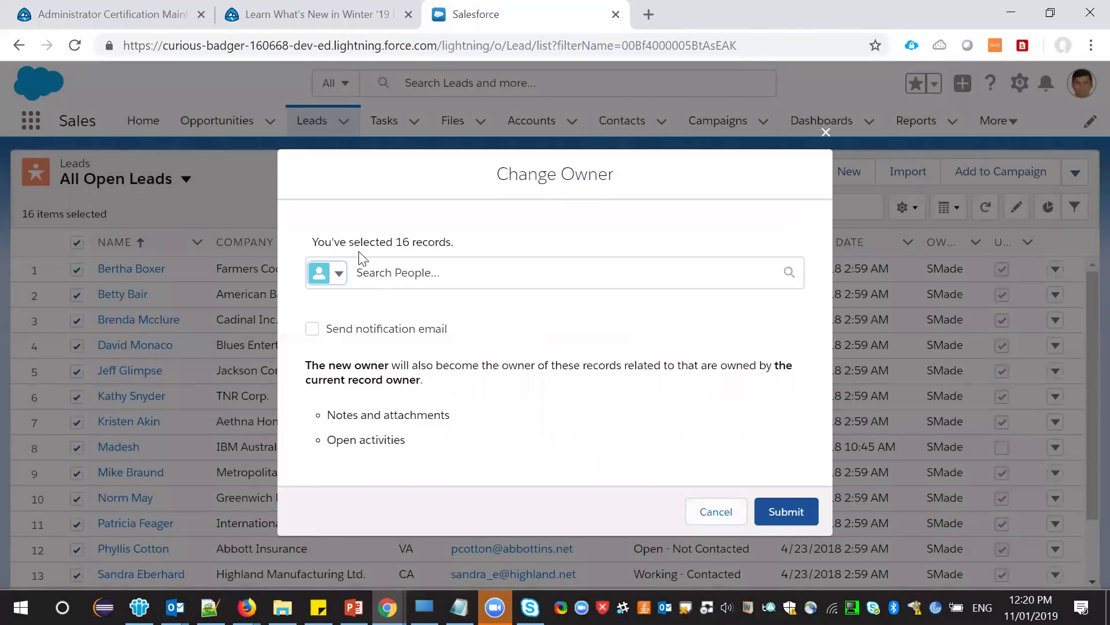
left_click(711, 512)
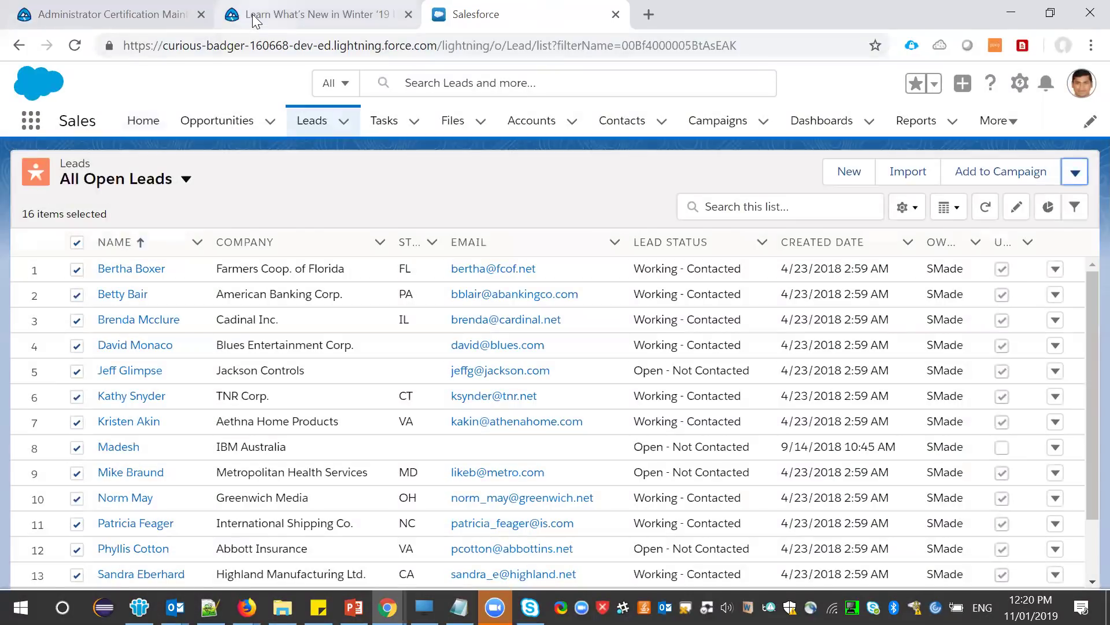
- Read the Change Owner and List View Search sections of the Trailhead unit, including the 200-record limit and the searchable-fields note
left_click(252, 14)
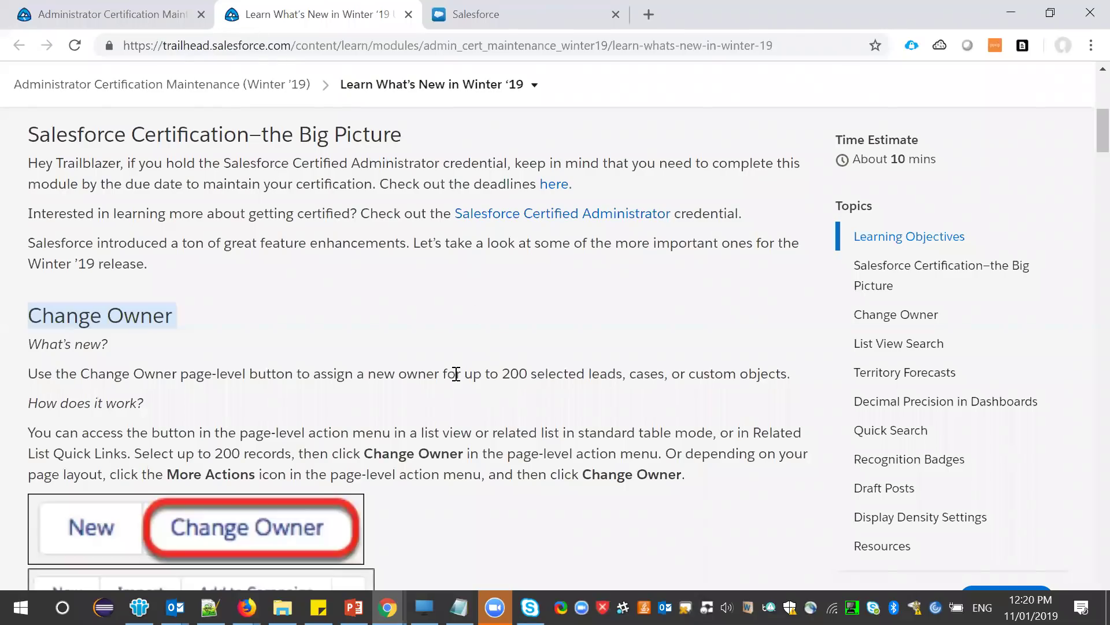
left_click_drag(491, 375, 782, 377)
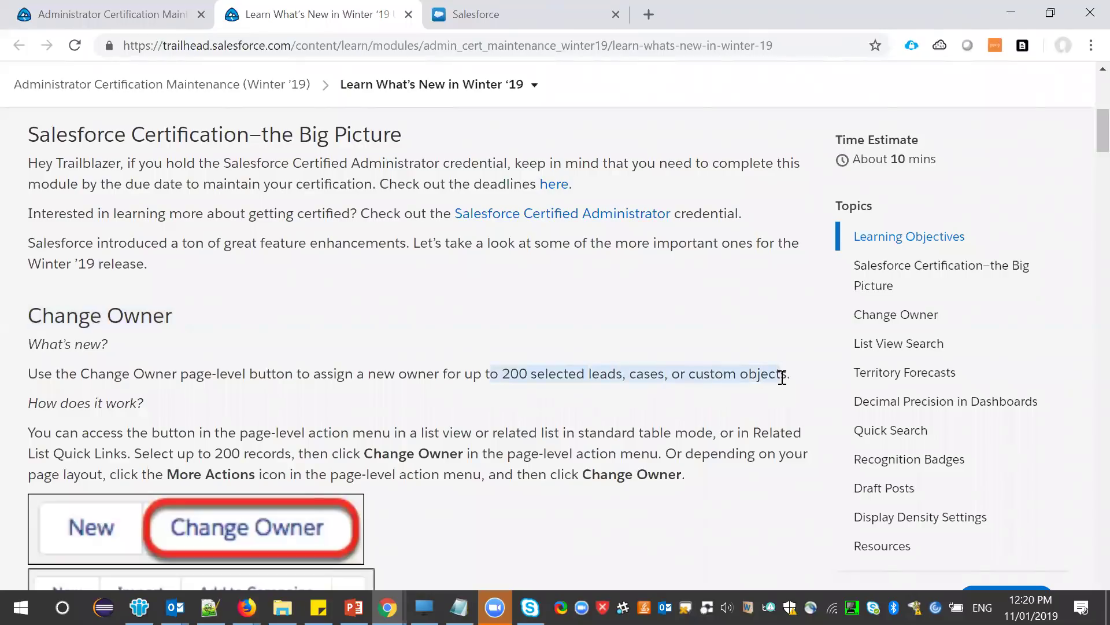
left_click(577, 392)
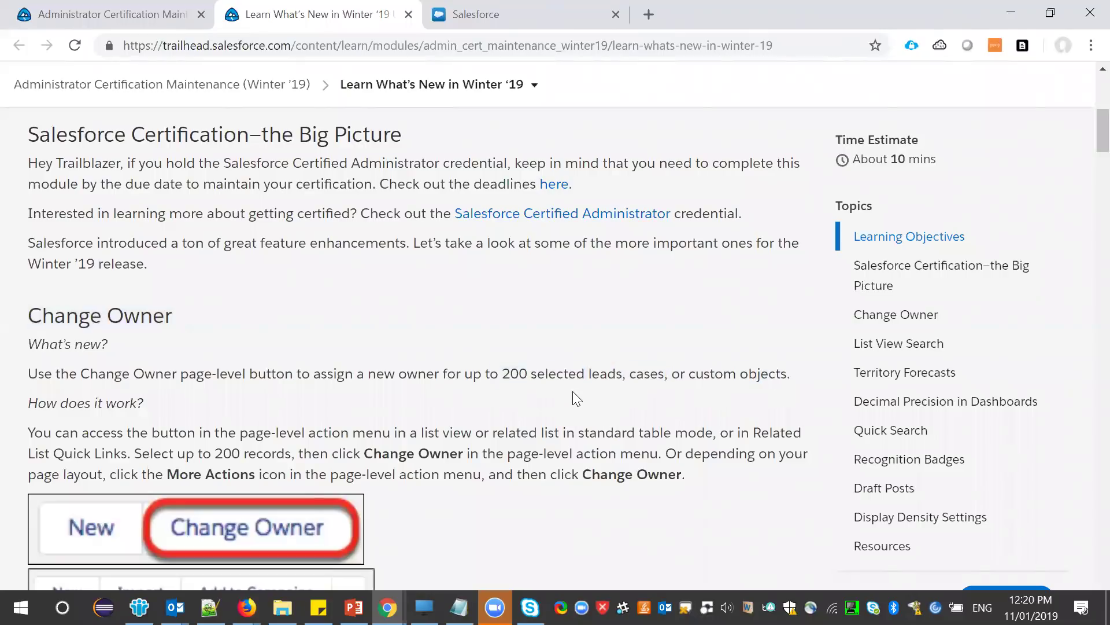
scroll(573, 393, "down", 3)
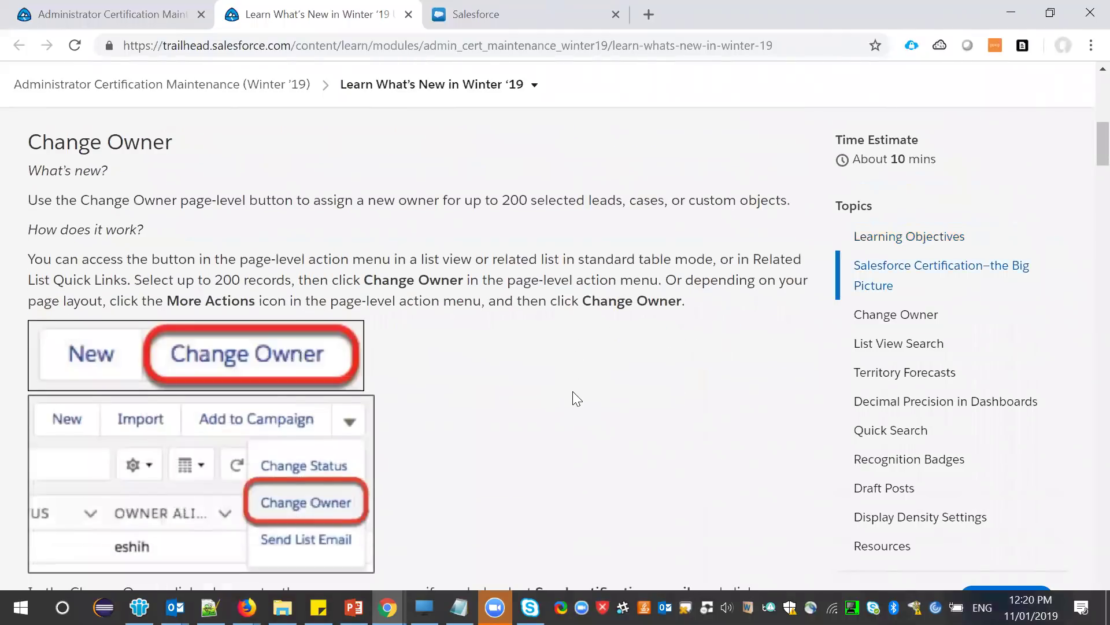
triple_click(123, 141)
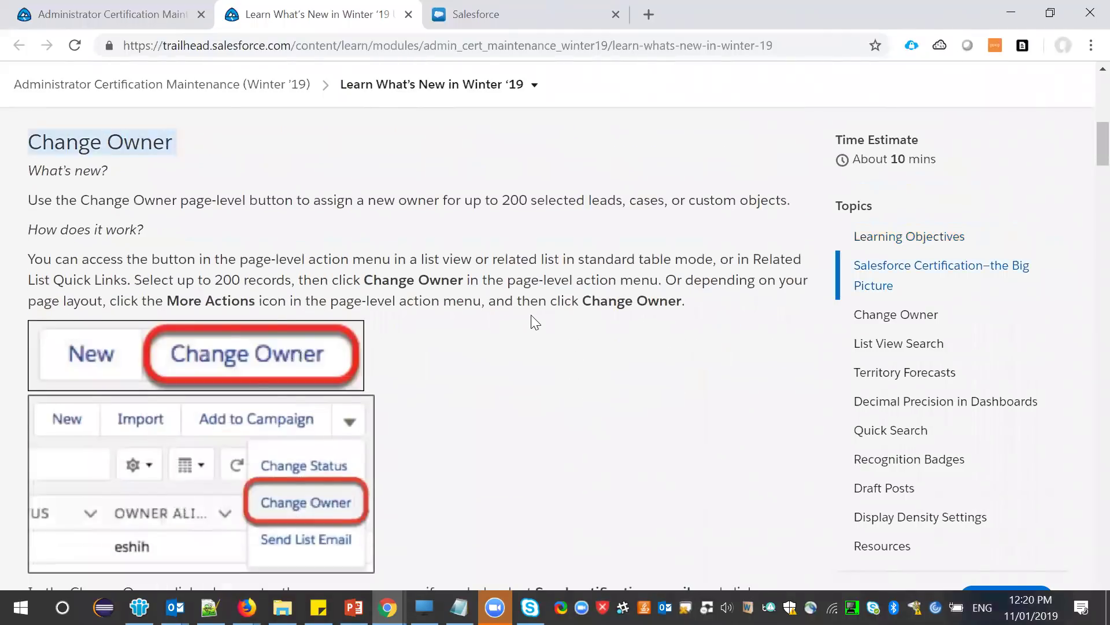
scroll(534, 322, "down", 7)
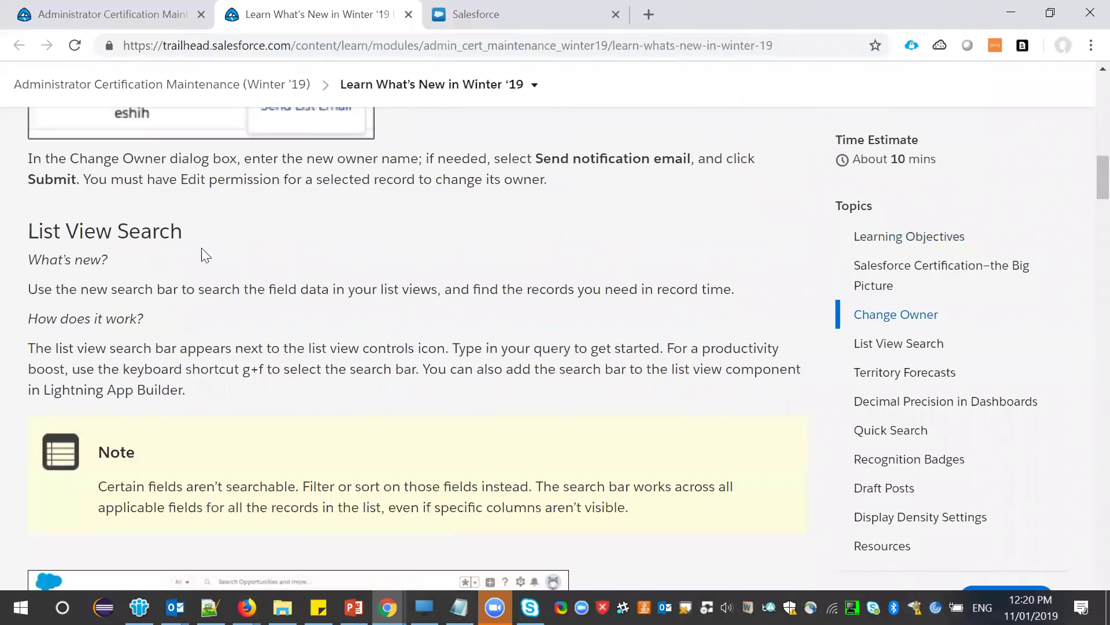
triple_click(156, 224)
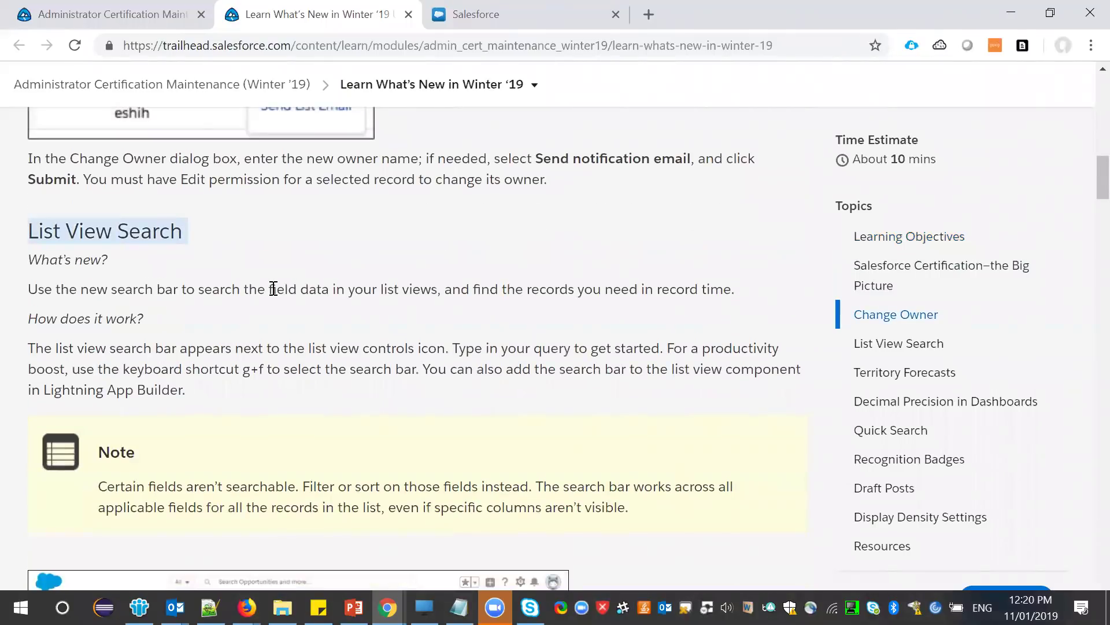
scroll(274, 288, "down", 3)
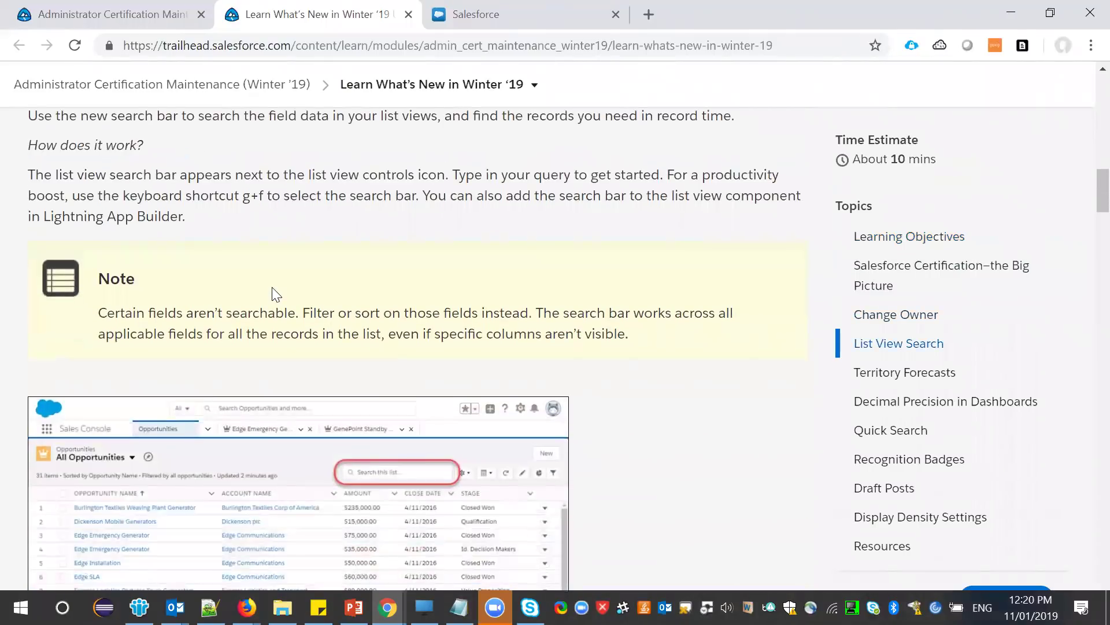
- Return to the All Open Leads list in Salesforce, deselect all leads, and search the list by a lead's last name
key("ctrl+Tab")
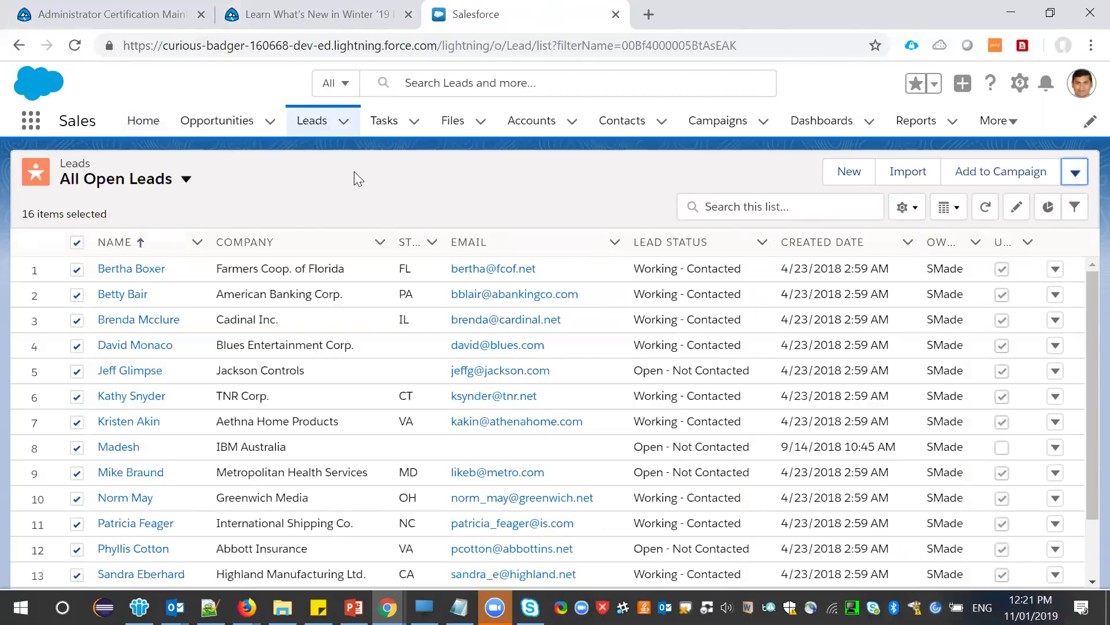
left_click(755, 207)
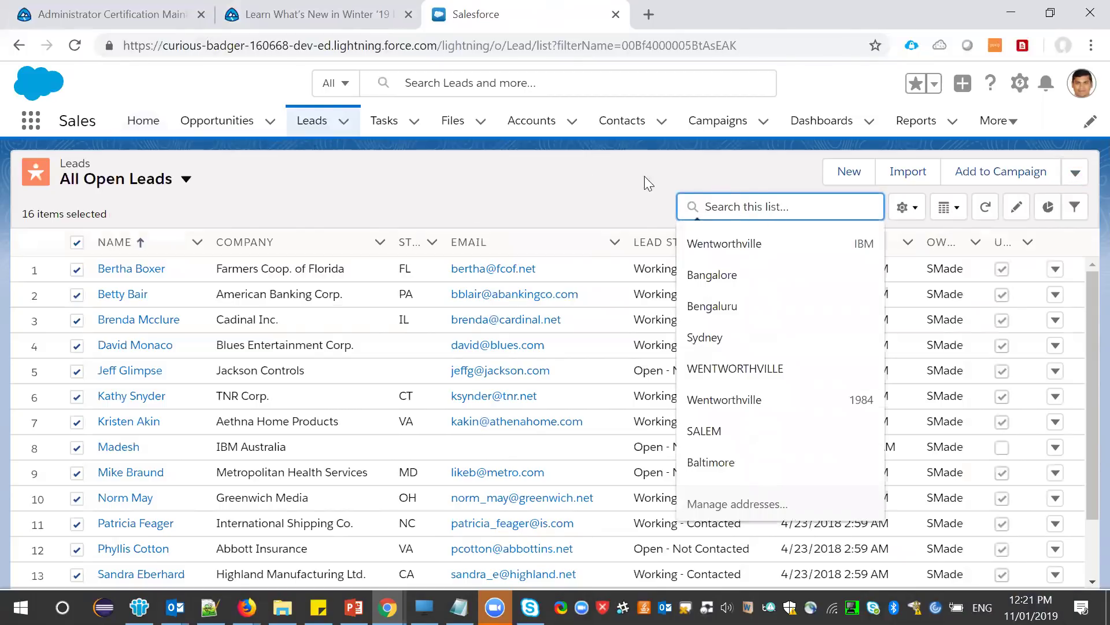
left_click(81, 238)
left_click(745, 207)
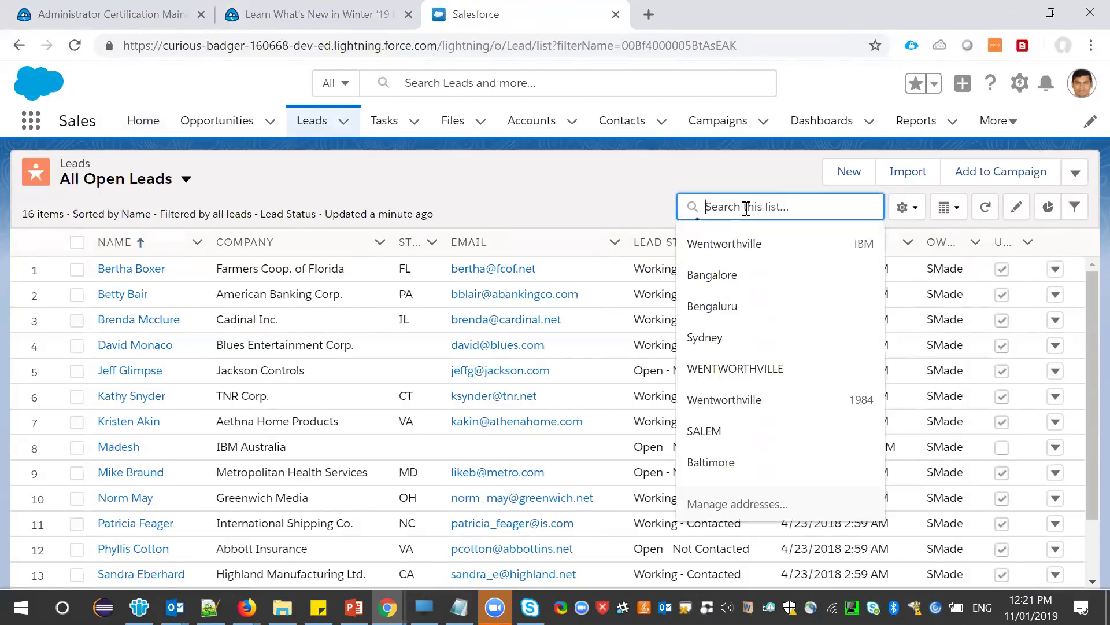
type("B")
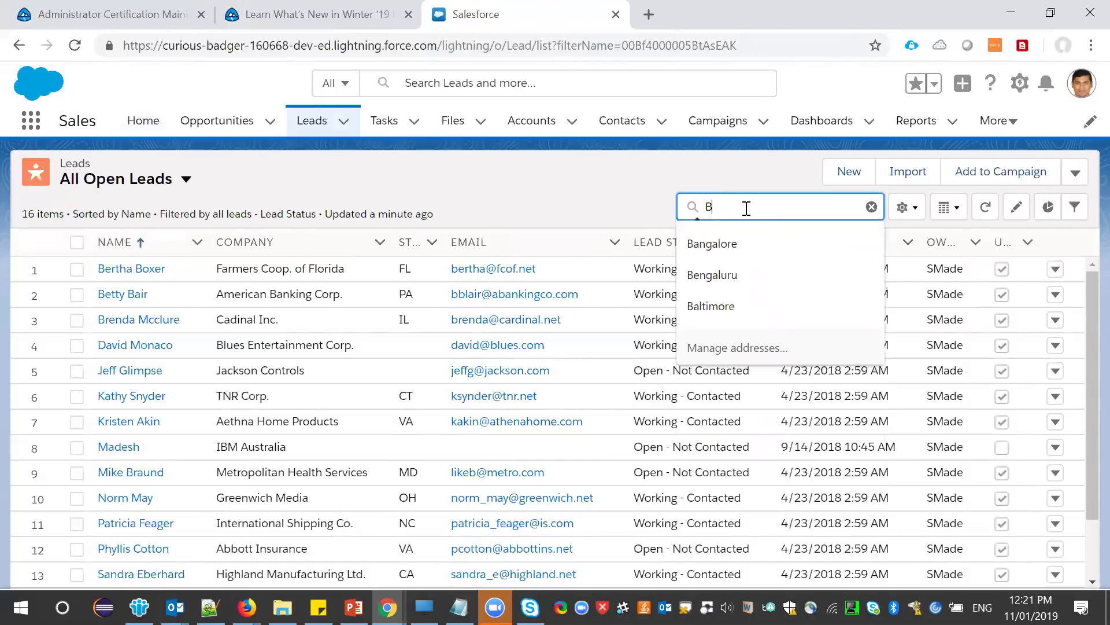
type("oxer")
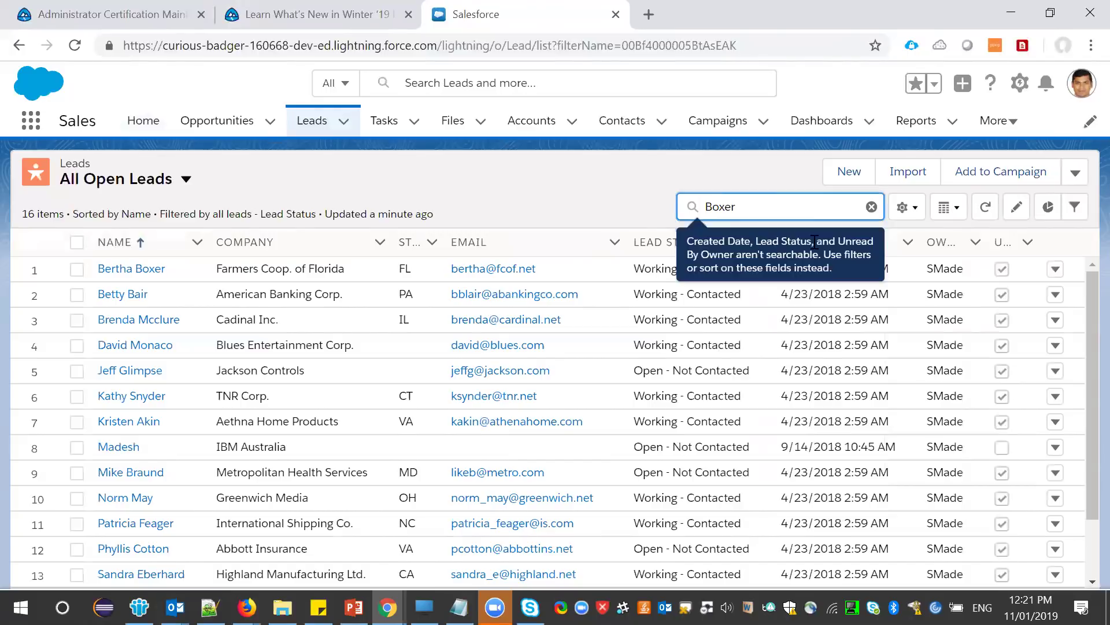
key("Return")
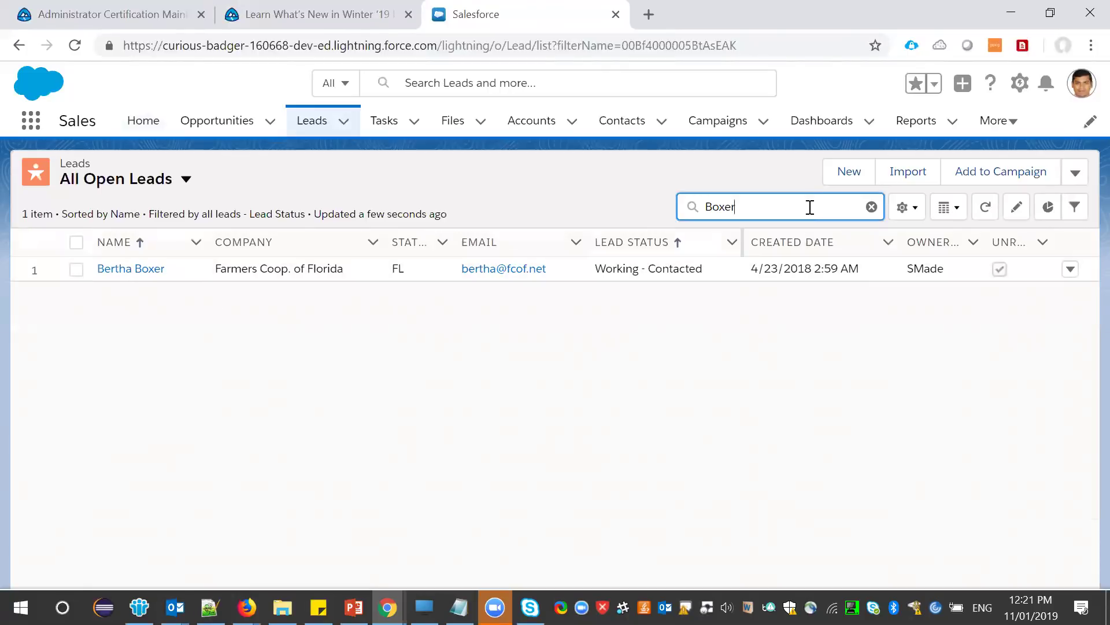
- Clear the list search term so that All Open Leads shows its full list again
left_click_drag(793, 207, 644, 208)
key("BackSpace")
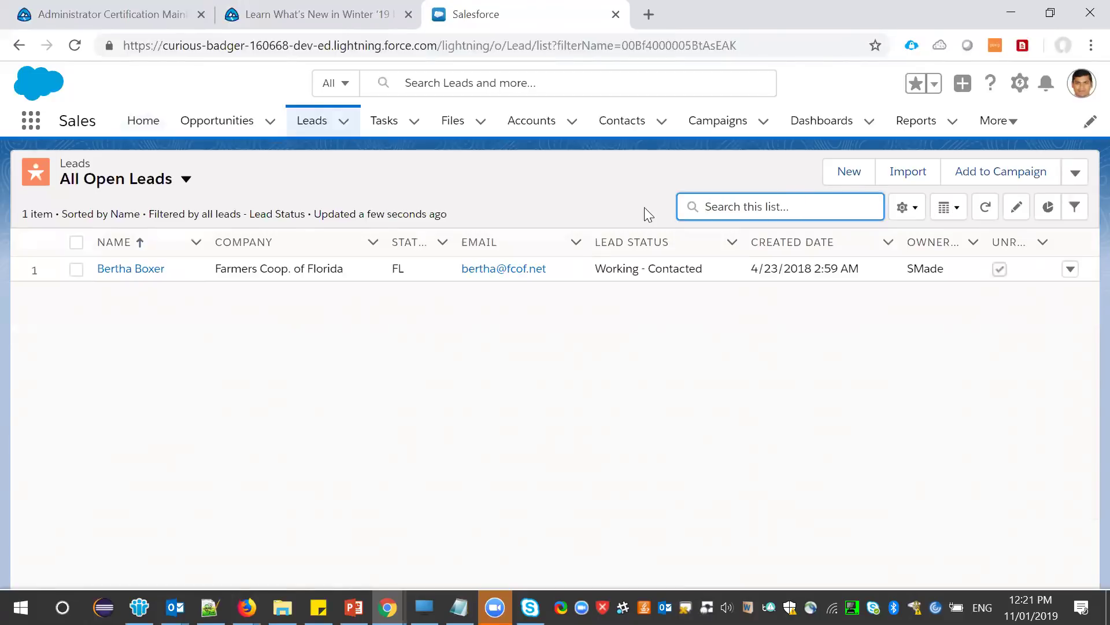
left_click(843, 208)
type("df")
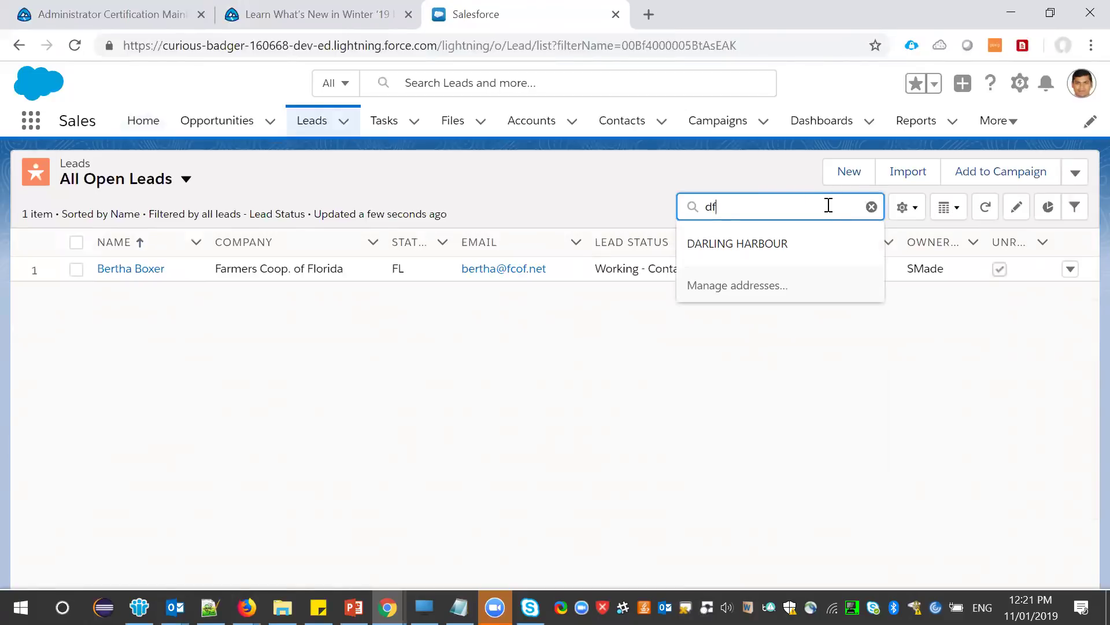
left_click(871, 206)
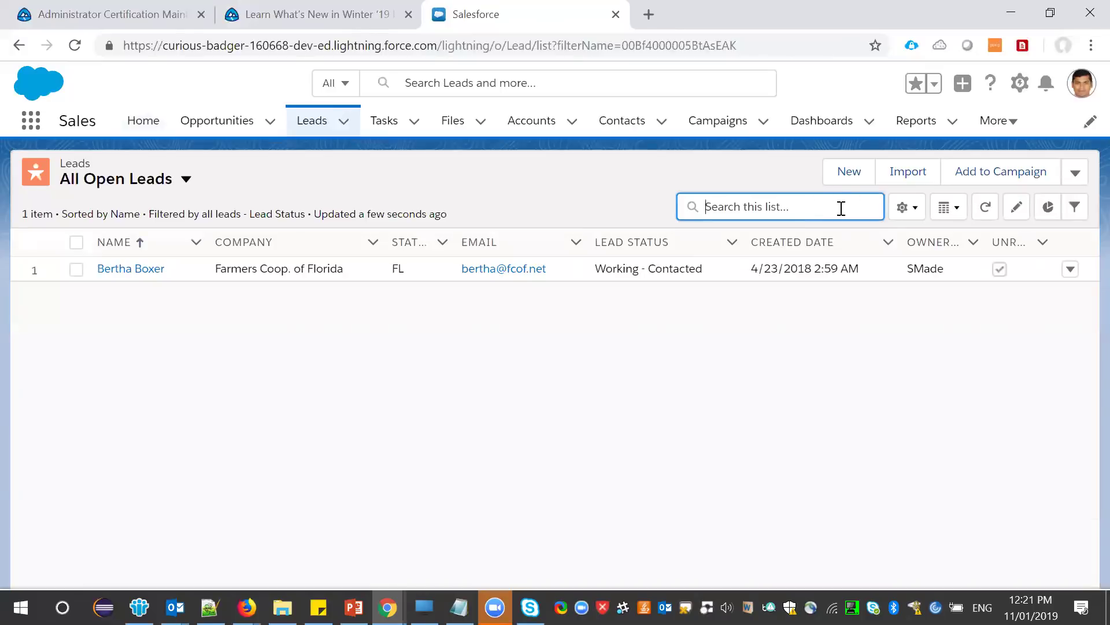
left_click(816, 208)
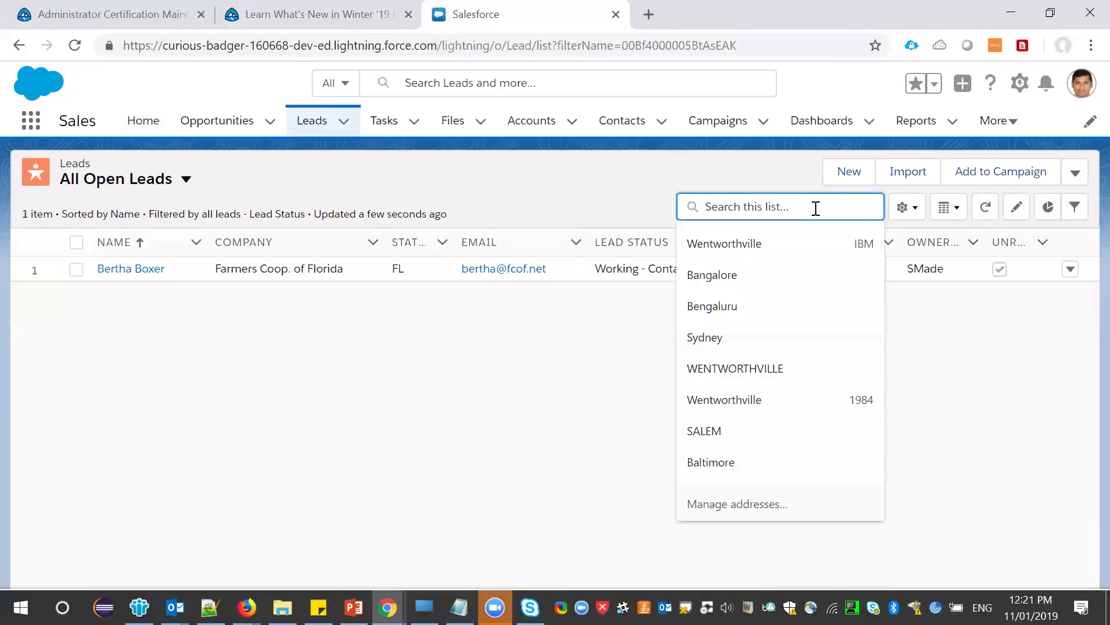
left_click(611, 197)
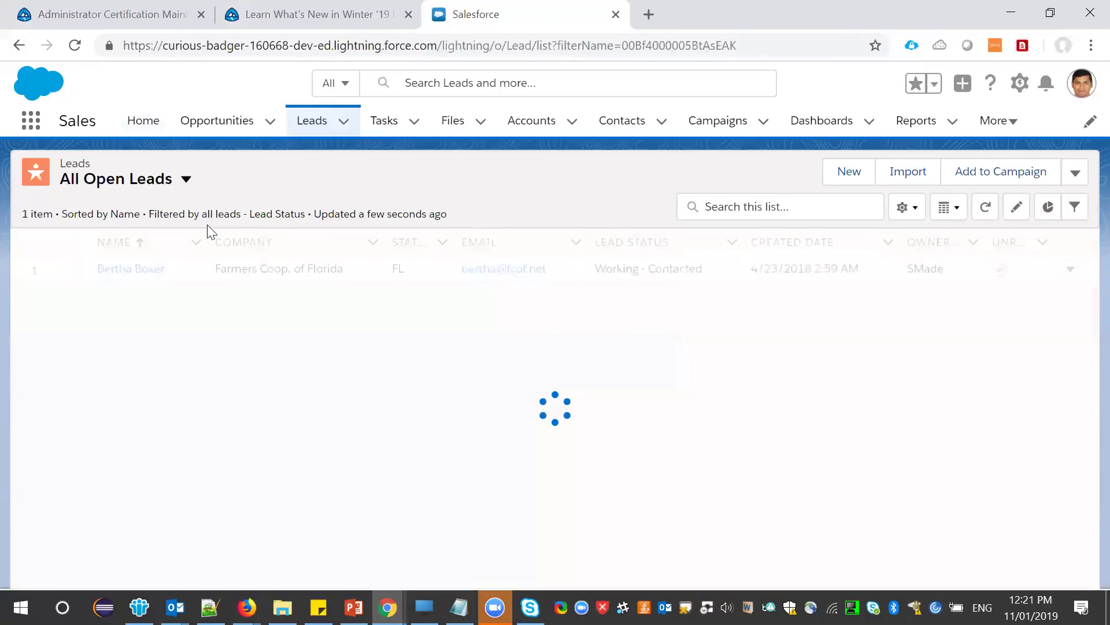
- In the Today's Leads list view, enter "ds" as the list search term and display the list's filters
left_click(186, 179)
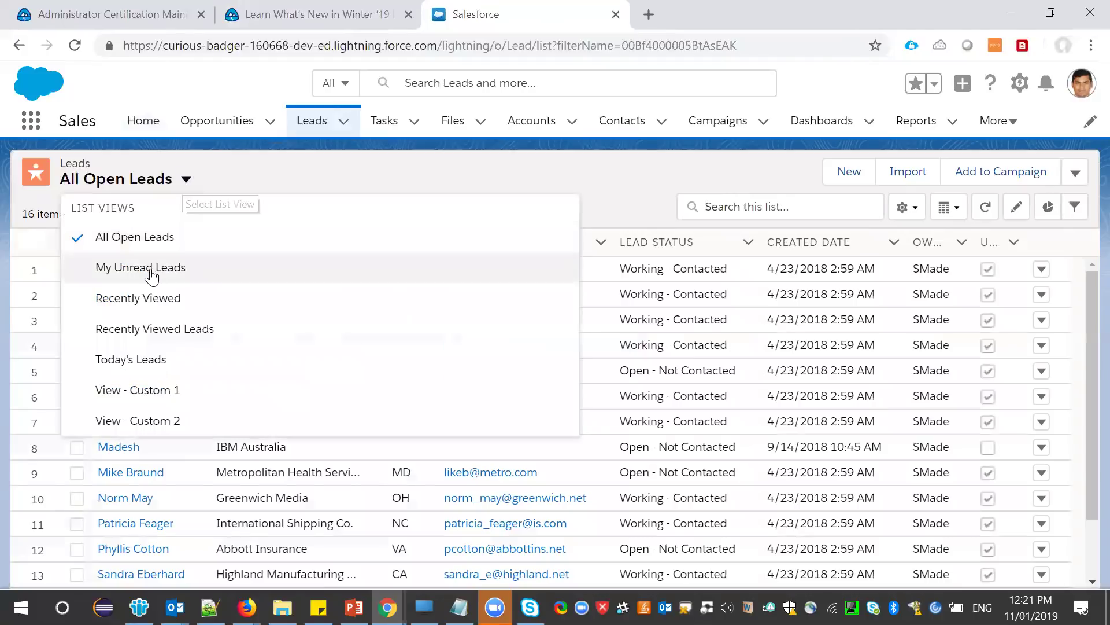
left_click(159, 360)
left_click(748, 206)
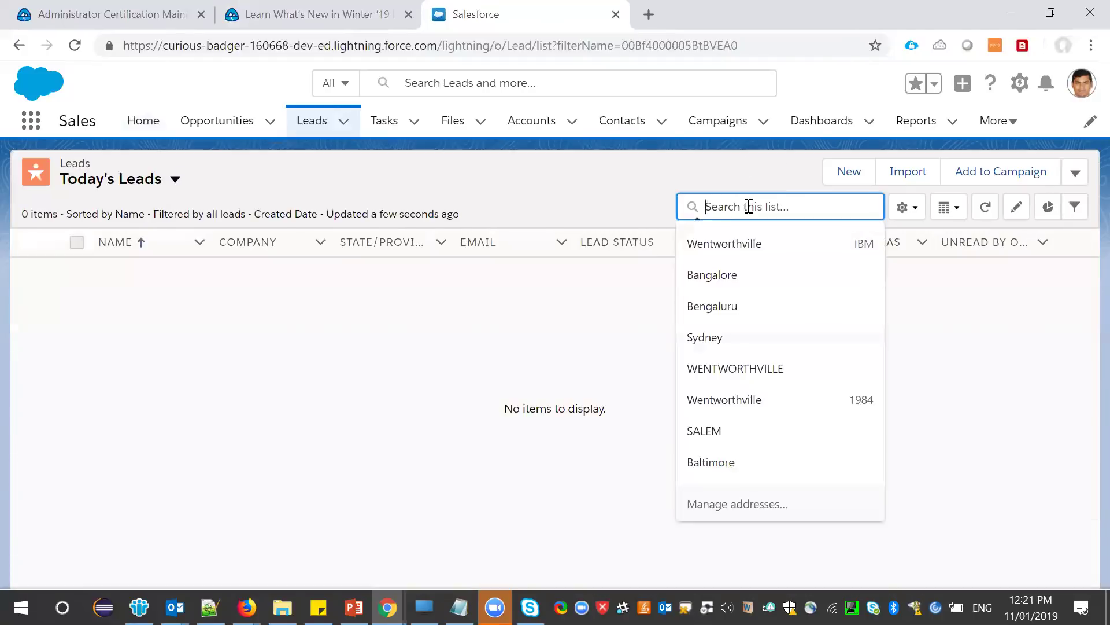
type("ds")
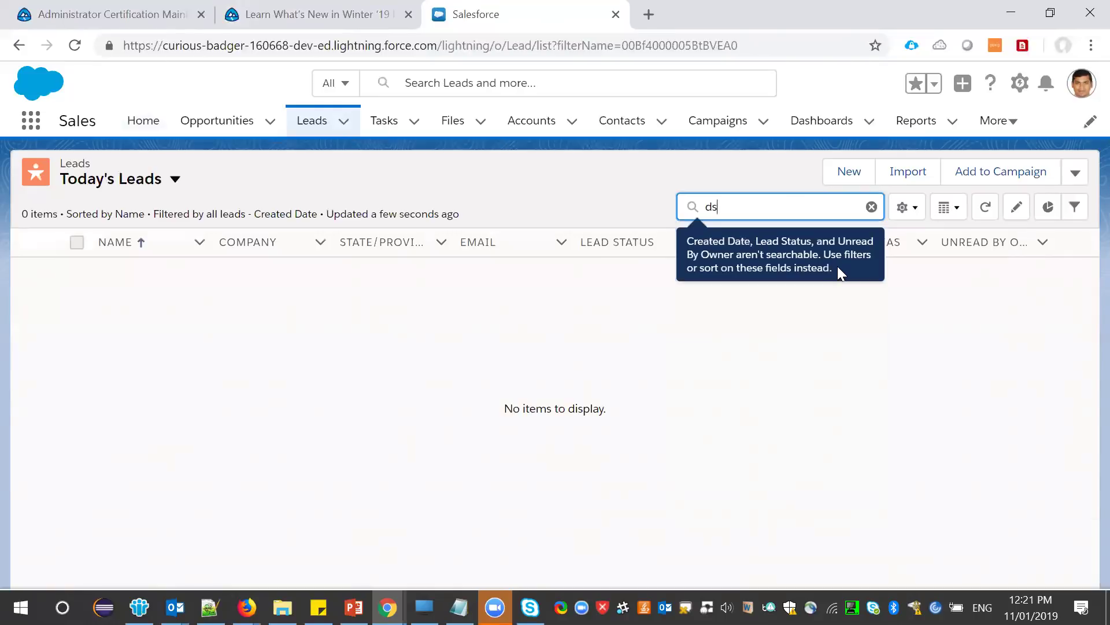
left_click(690, 241)
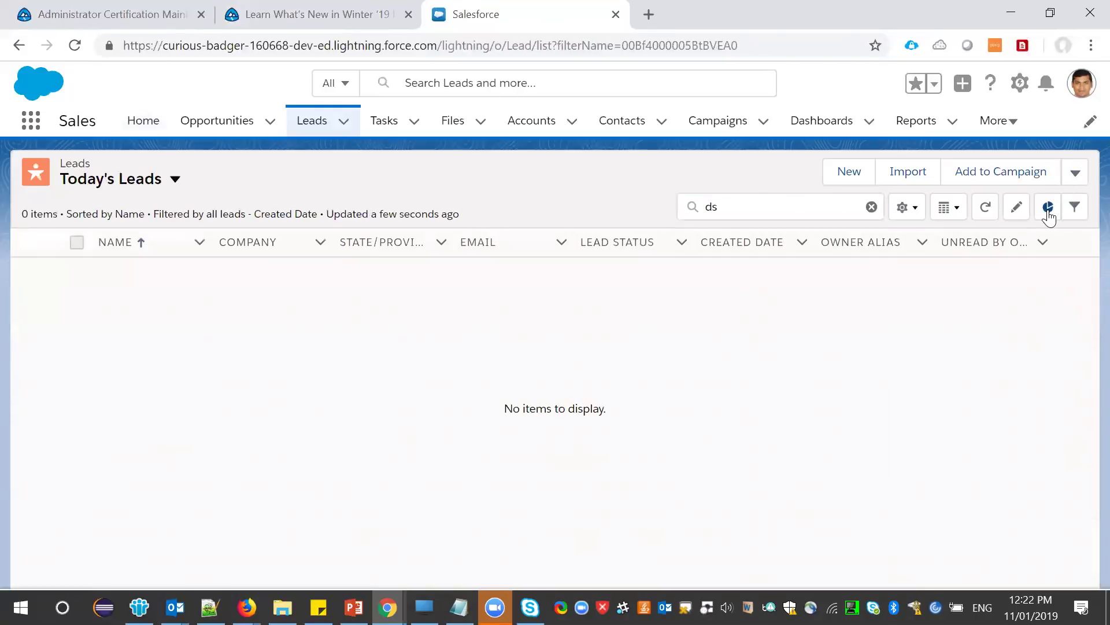
left_click(1074, 215)
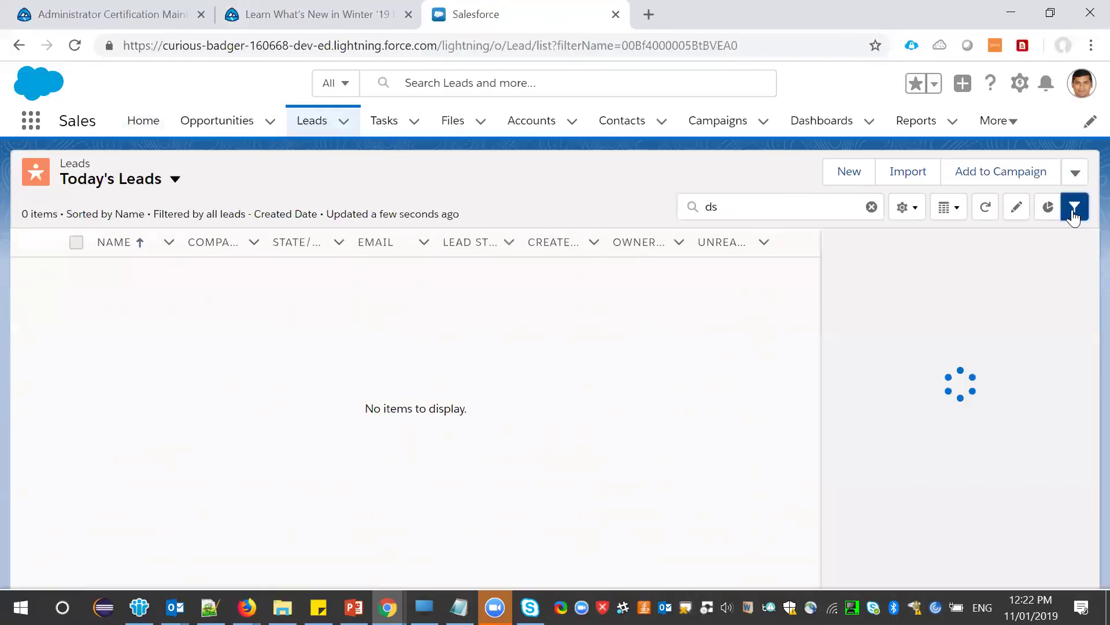
- Read the Territory Forecasts section and the start of Decimal Precision in Dashboards in the Trailhead unit, including the Opportunity Revenue by Territory forecast type
left_click(269, 12)
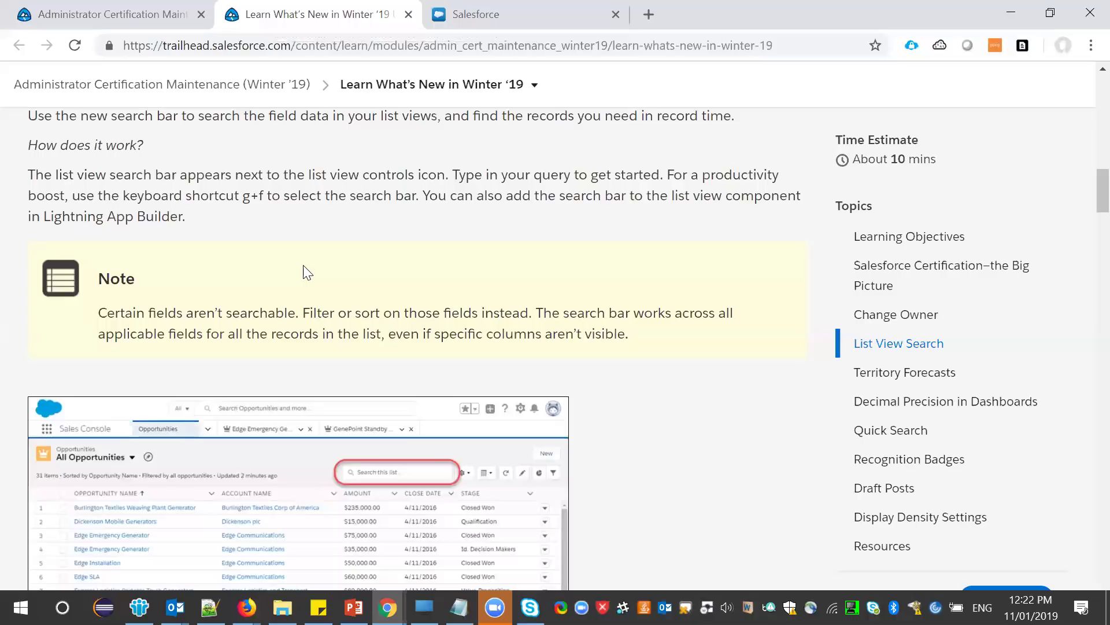
scroll(307, 272, "down", 3)
scroll(304, 272, "down", 5)
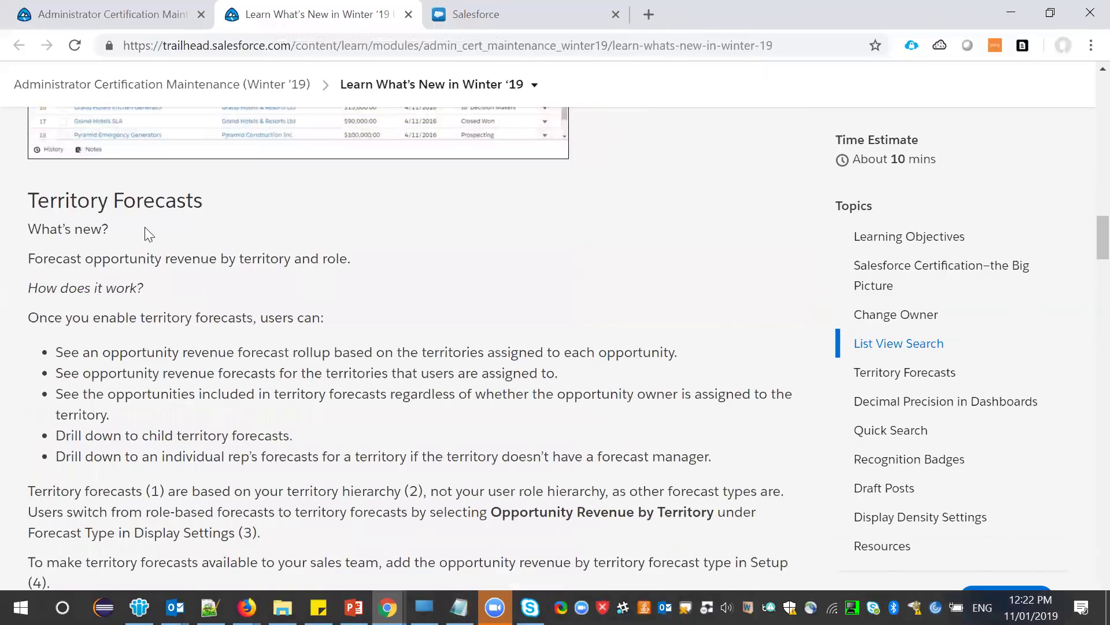
triple_click(144, 200)
scroll(283, 301, "down", 3)
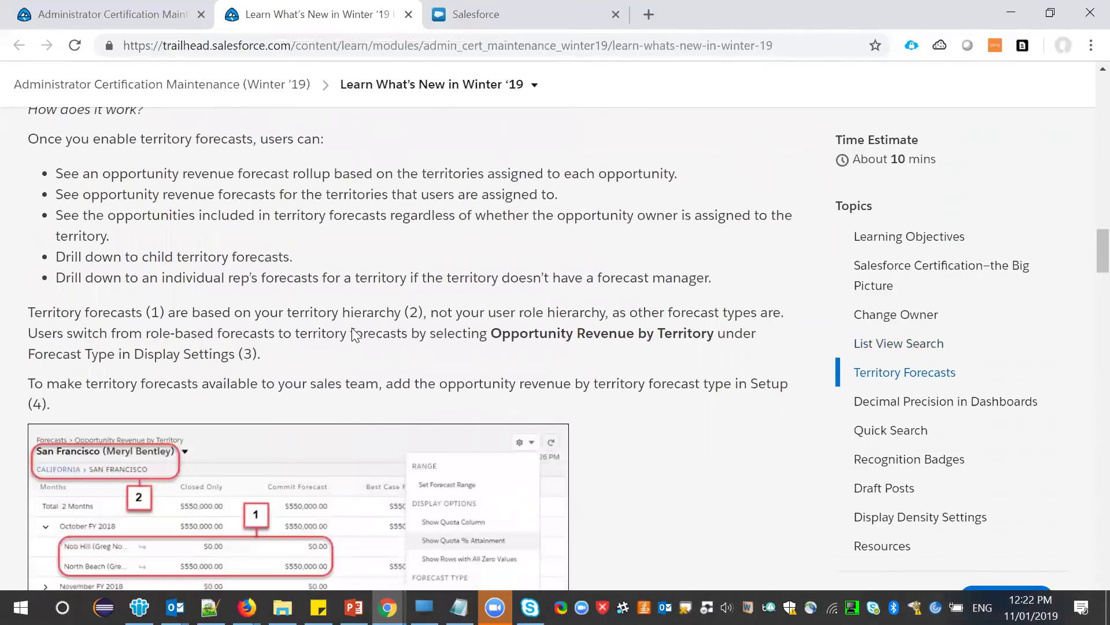
scroll(351, 327, "down", 2)
left_click_drag(491, 252, 713, 250)
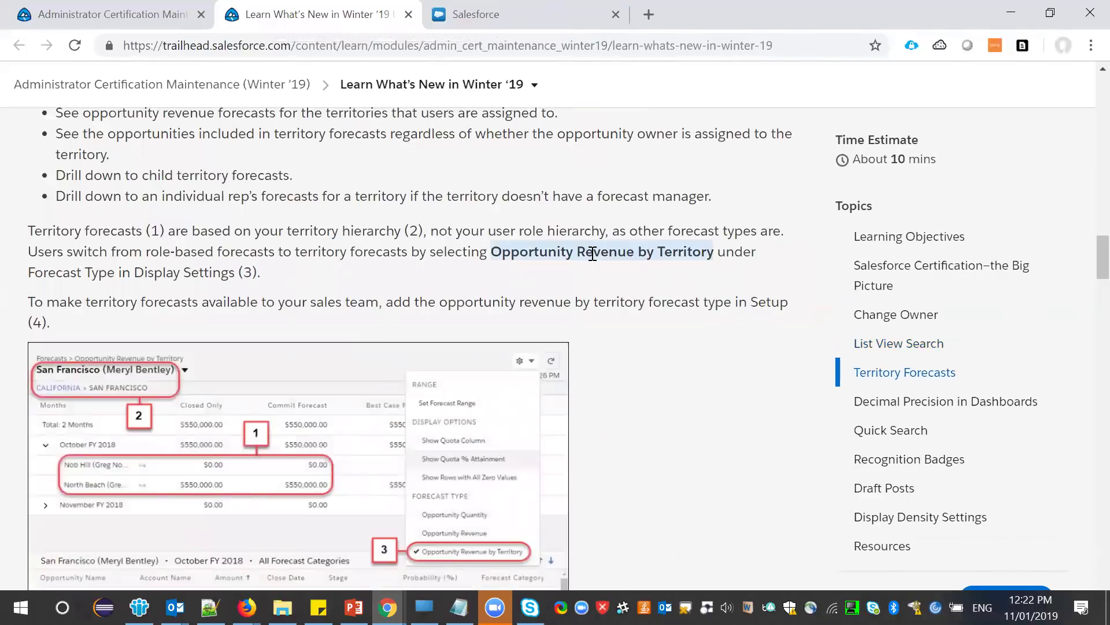
scroll(616, 168, "down", 3)
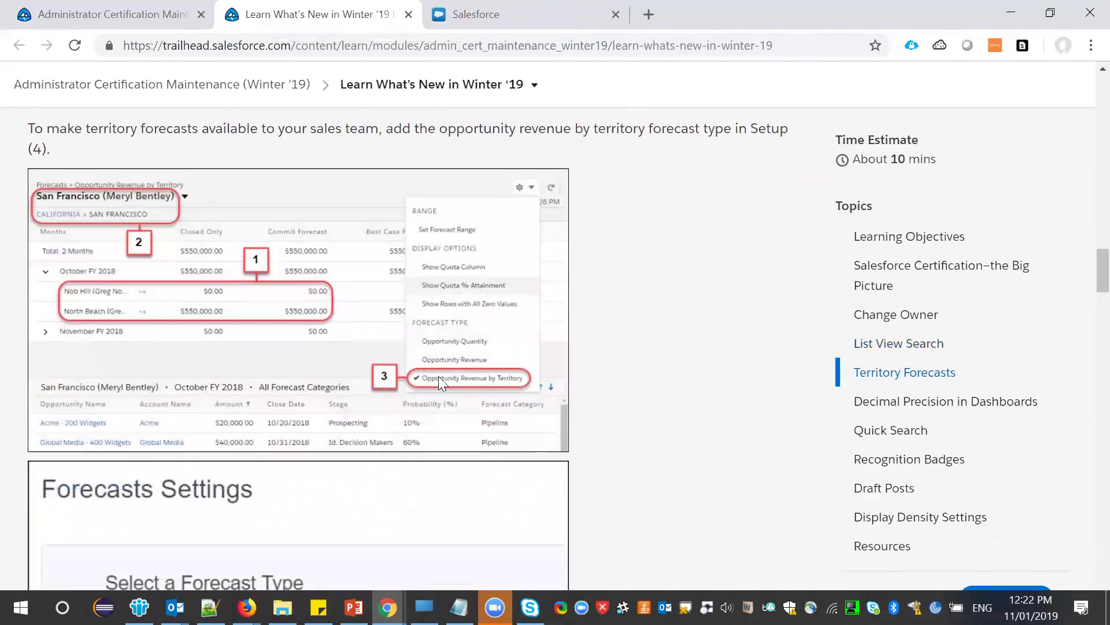
scroll(467, 386, "down", 6)
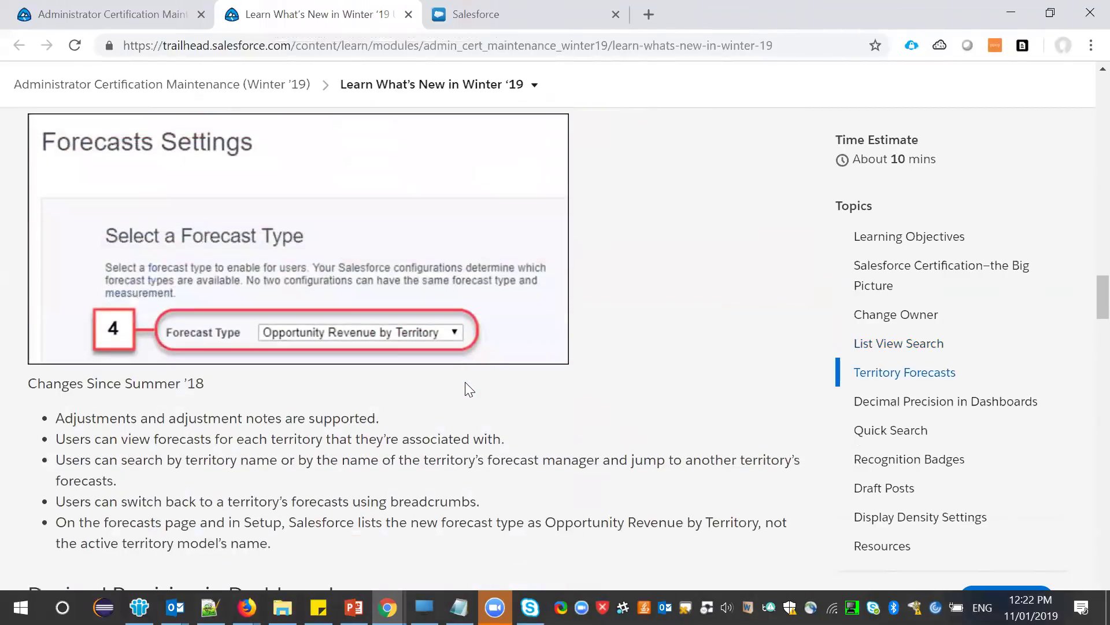
scroll(466, 386, "down", 5)
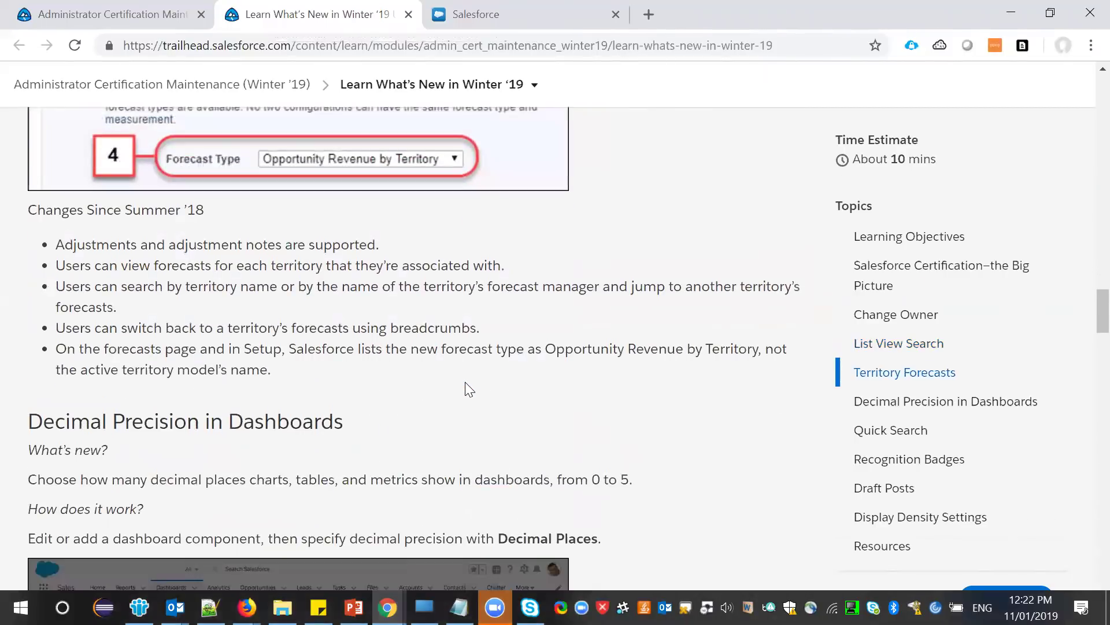
triple_click(240, 328)
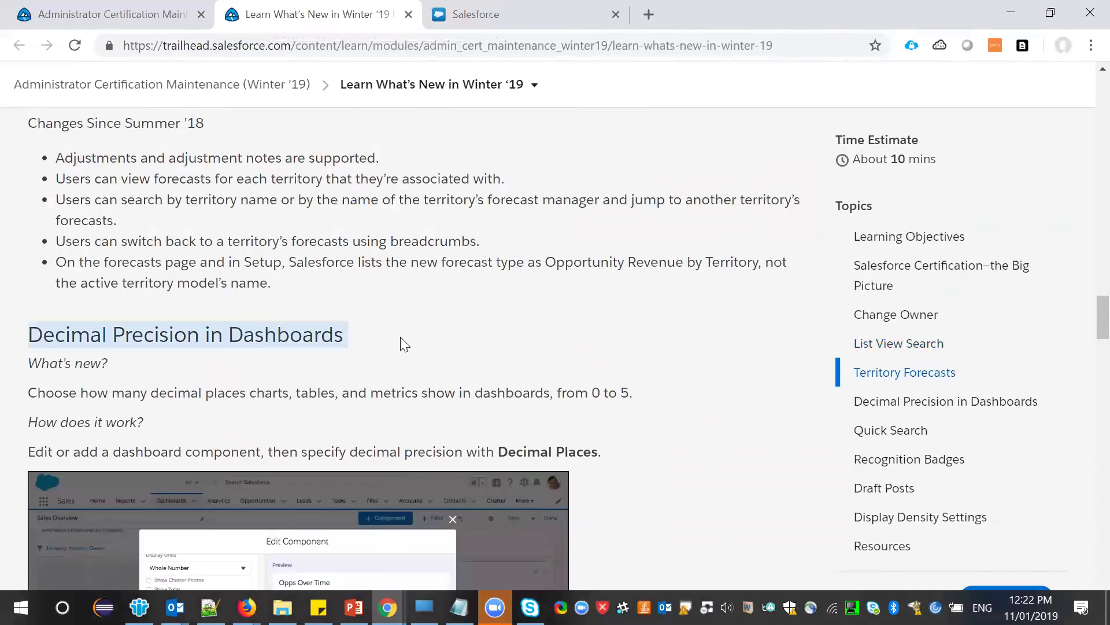
scroll(578, 327, "down", 2)
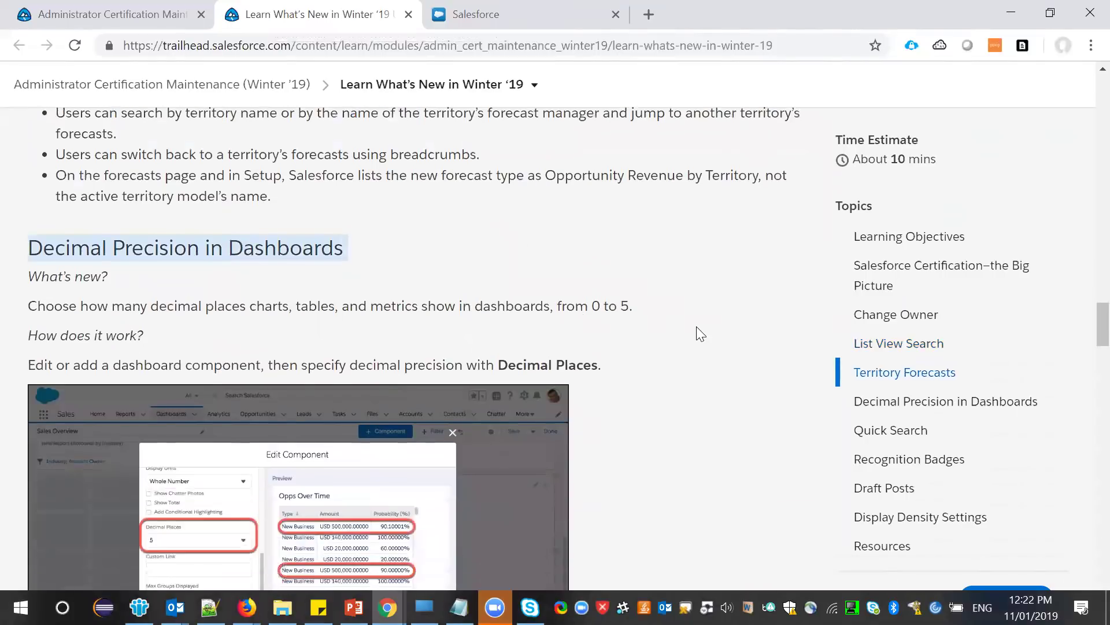
- Return to Salesforce and open My Account and Contact Dashboard for editing, accepting the conversion from Salesforce Classic
key("ctrl+Tab")
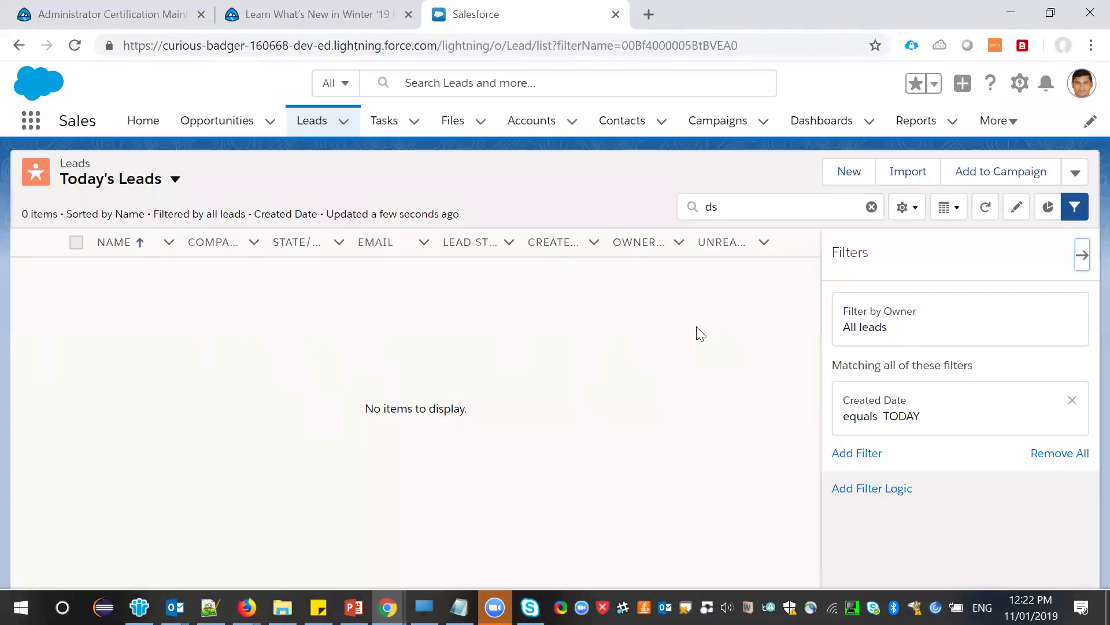
left_click(820, 120)
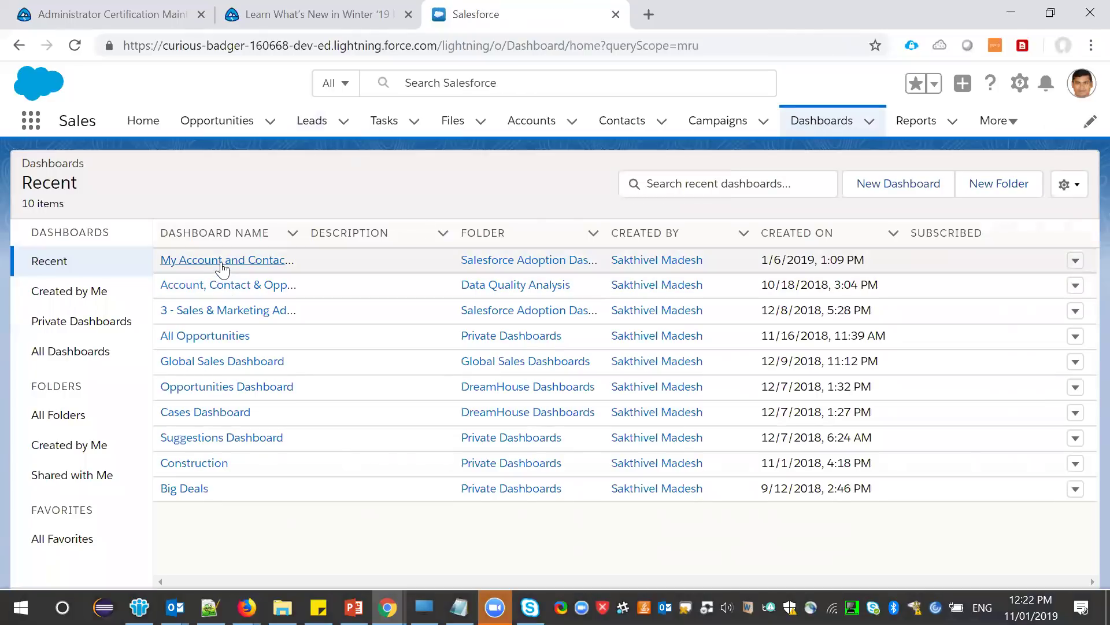
left_click(222, 260)
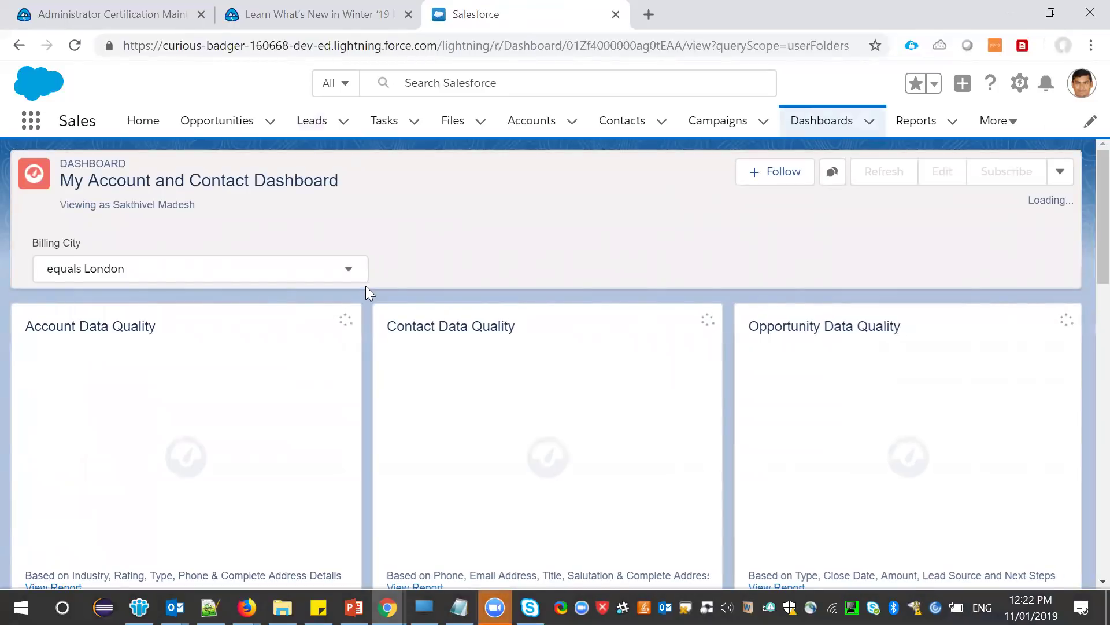
left_click(938, 184)
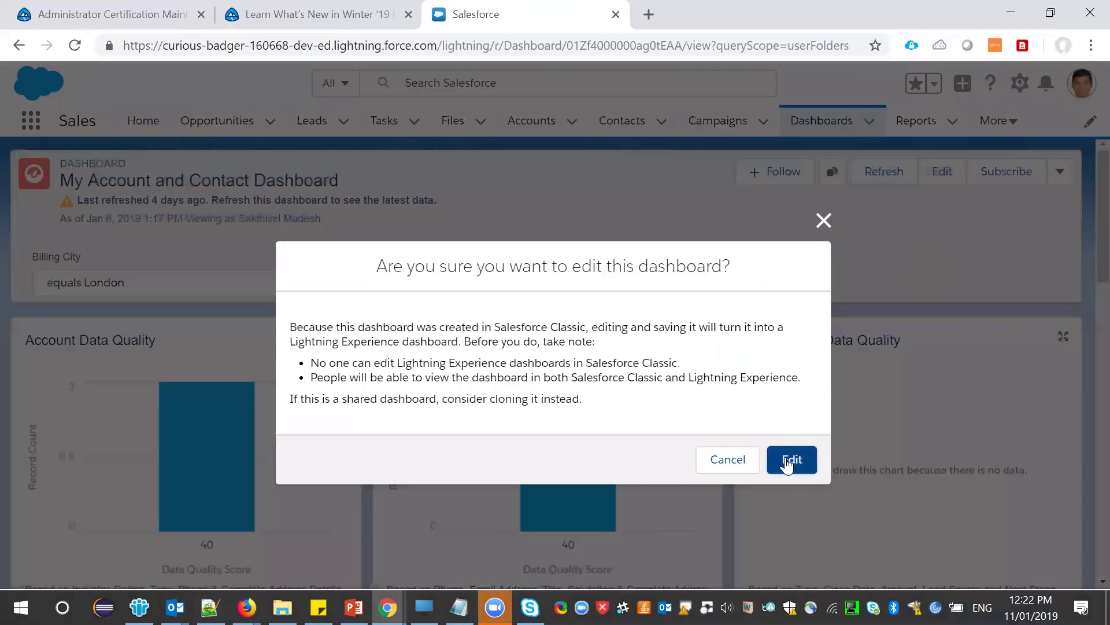
left_click(790, 459)
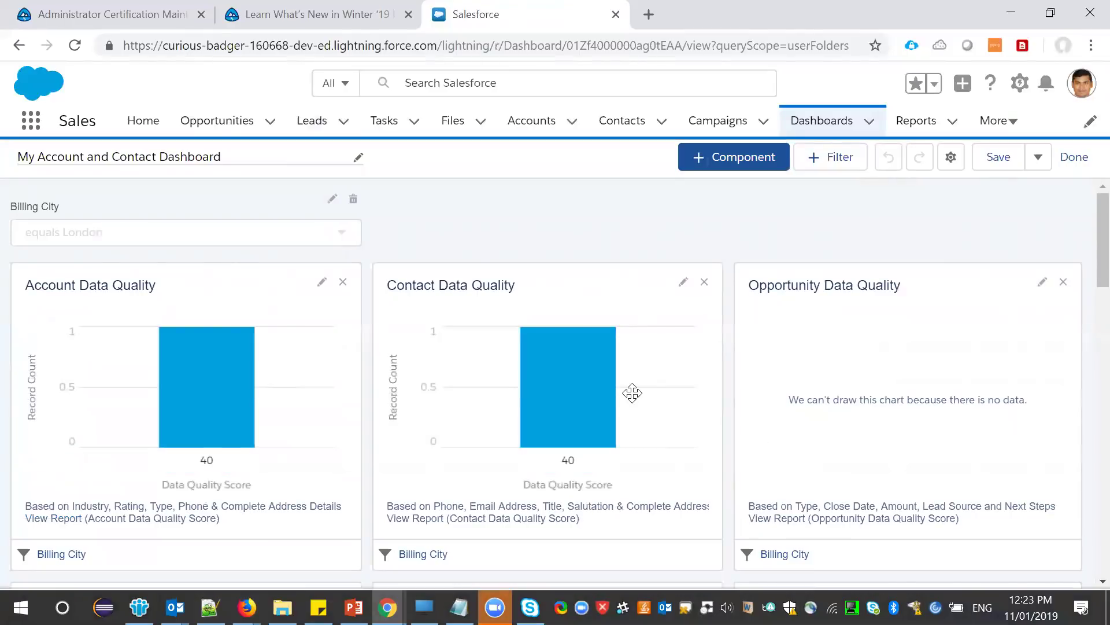
- In the settings of the Account Data Quality dashboard component, choose 5 for Decimal Places
left_click(322, 282)
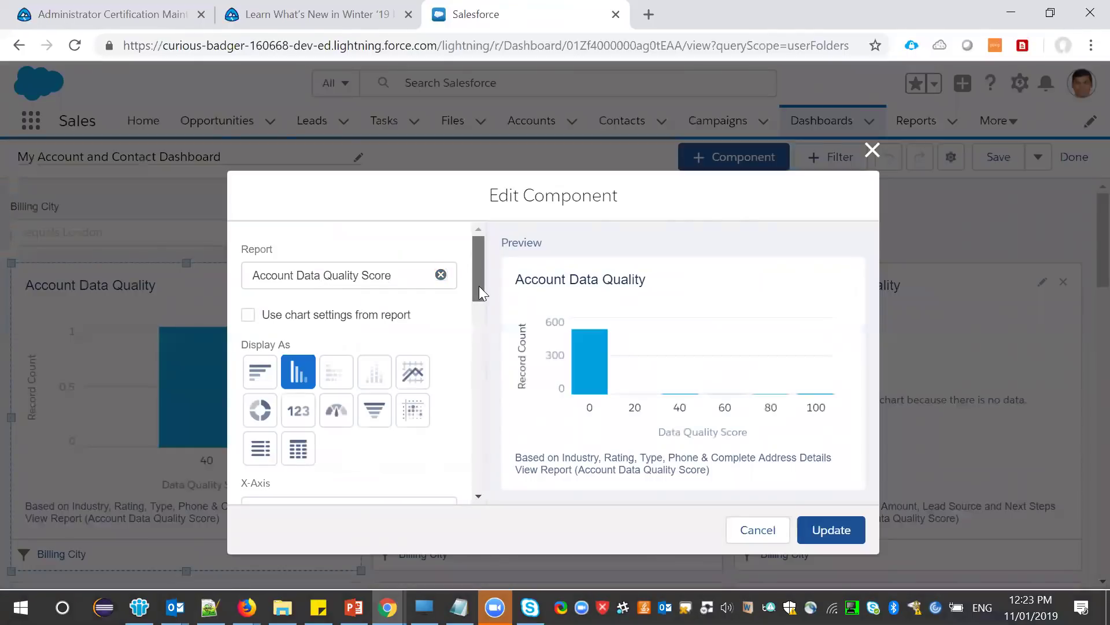
left_click_drag(479, 286, 478, 389)
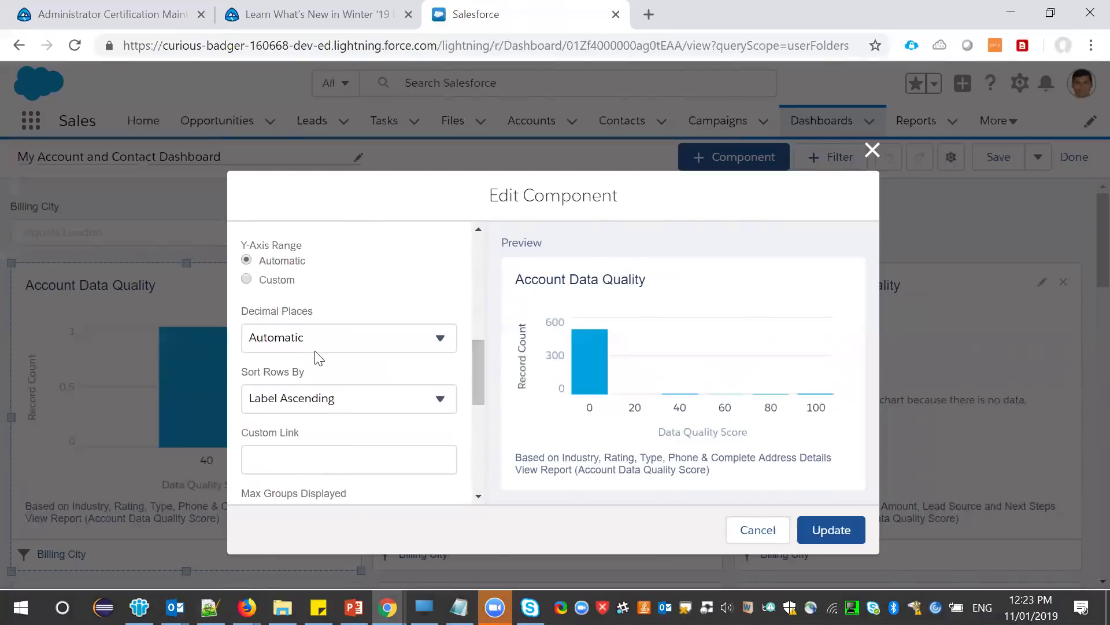
left_click_drag(320, 311, 273, 320)
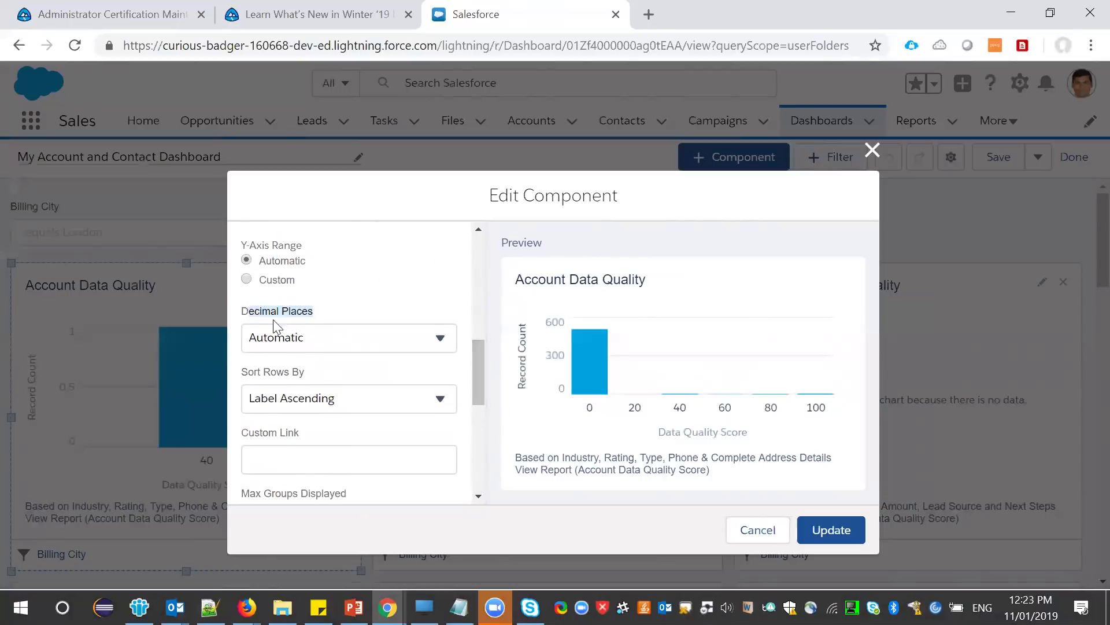
left_click(361, 337)
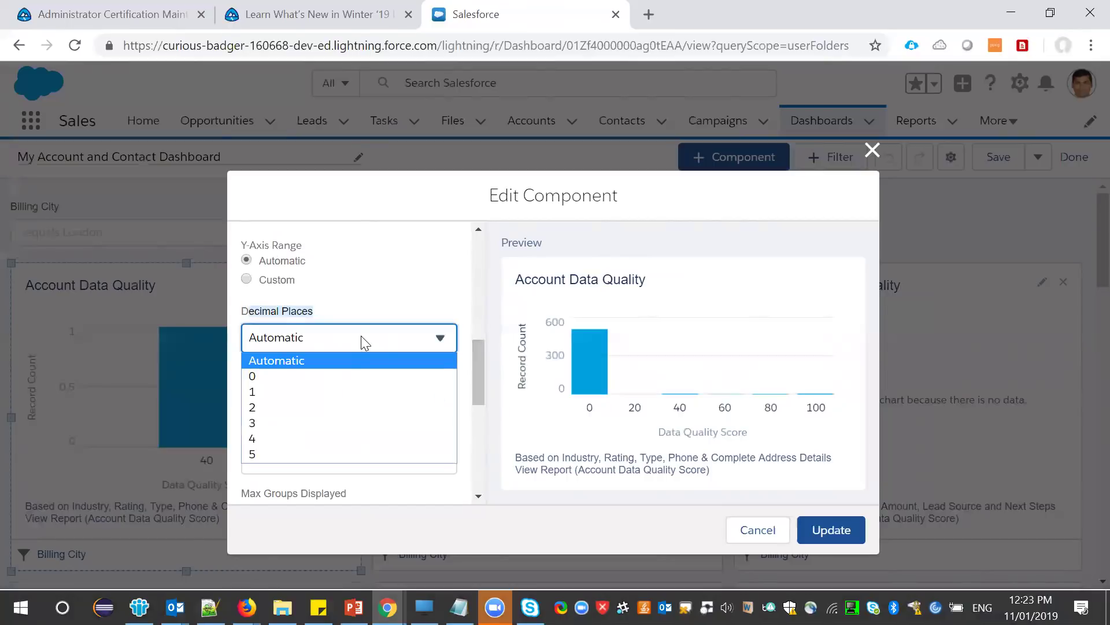
left_click(285, 454)
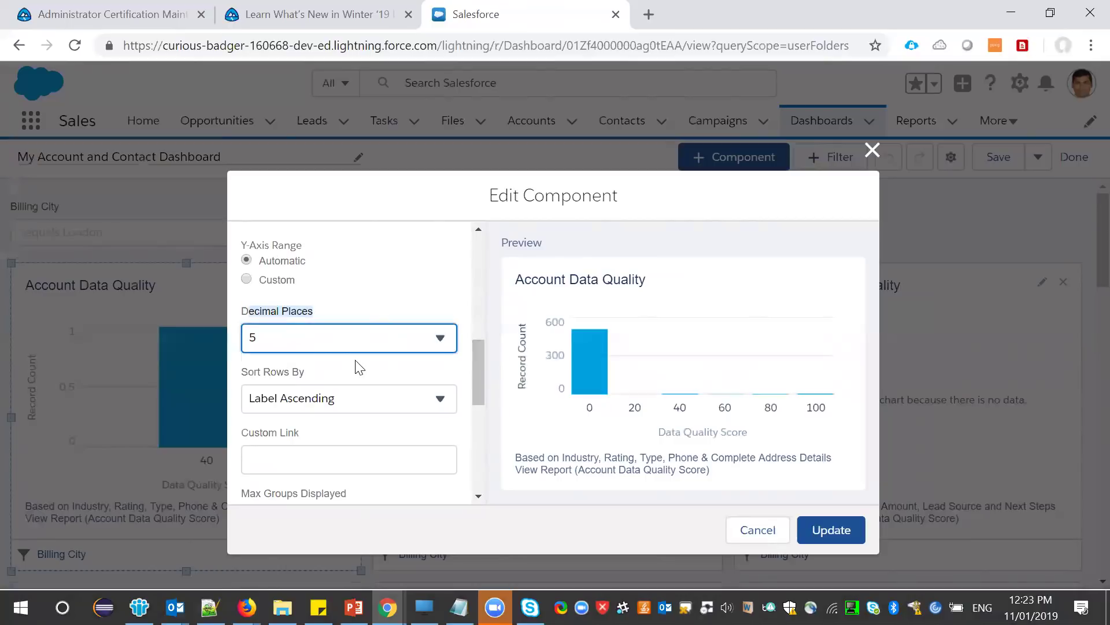
- Read the decimal places permissions note and the Quick Search section in the Trailhead unit
key("ctrl+shift+Tab")
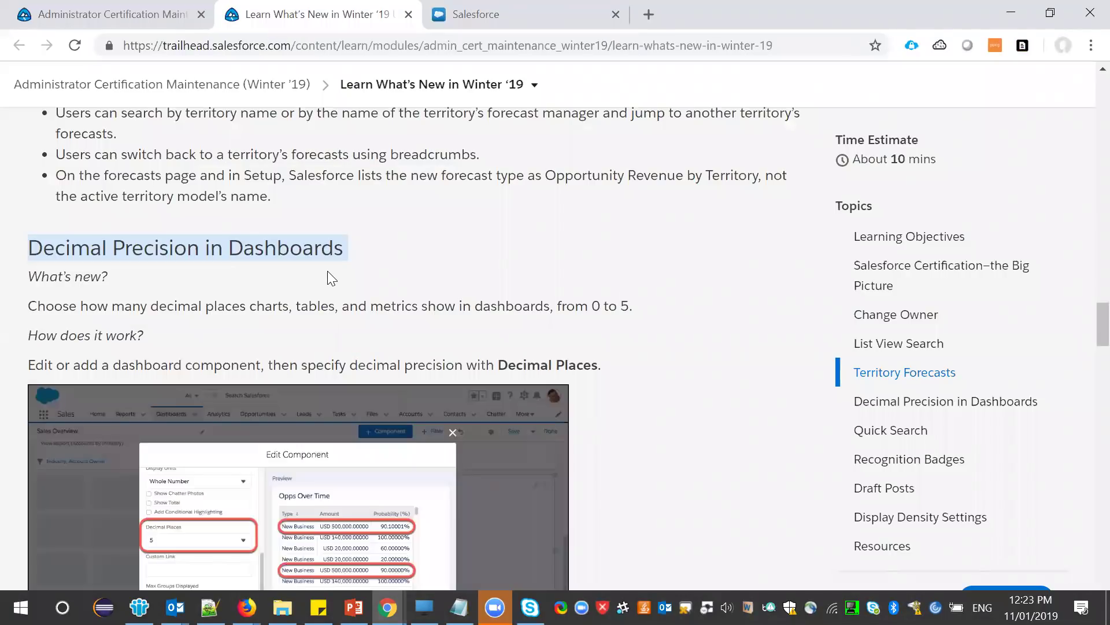
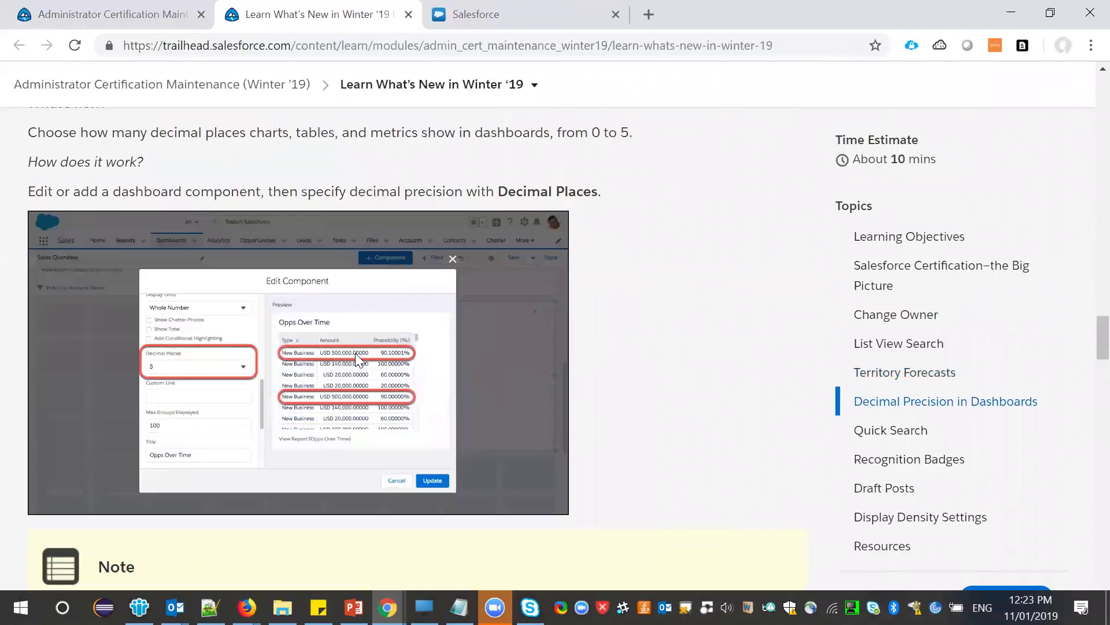
scroll(351, 362, "down", 5)
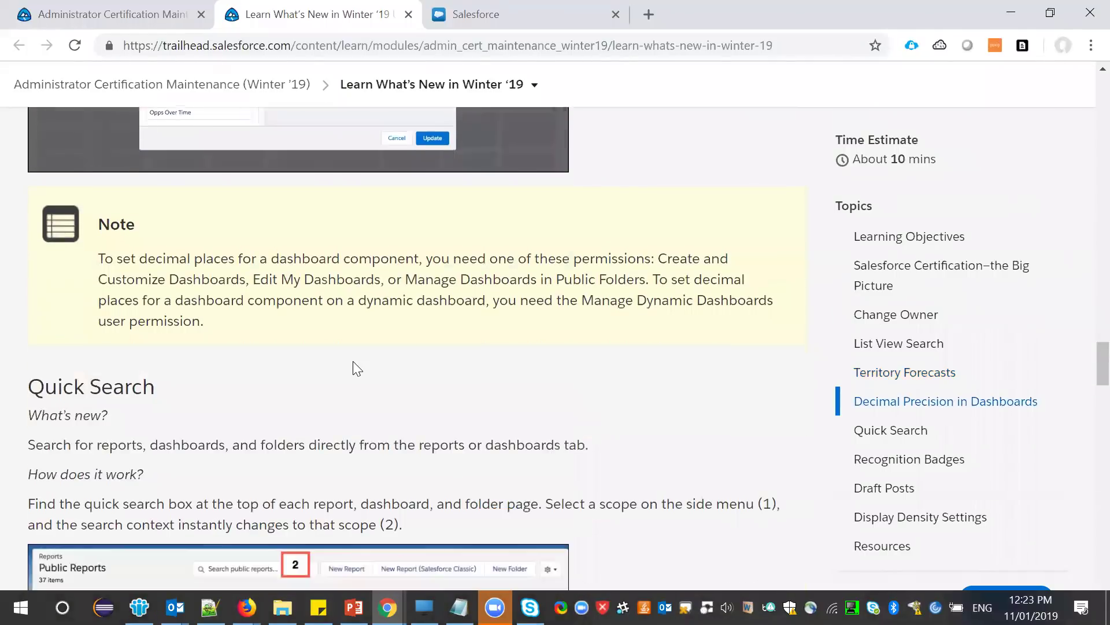
scroll(352, 364, "down", 1)
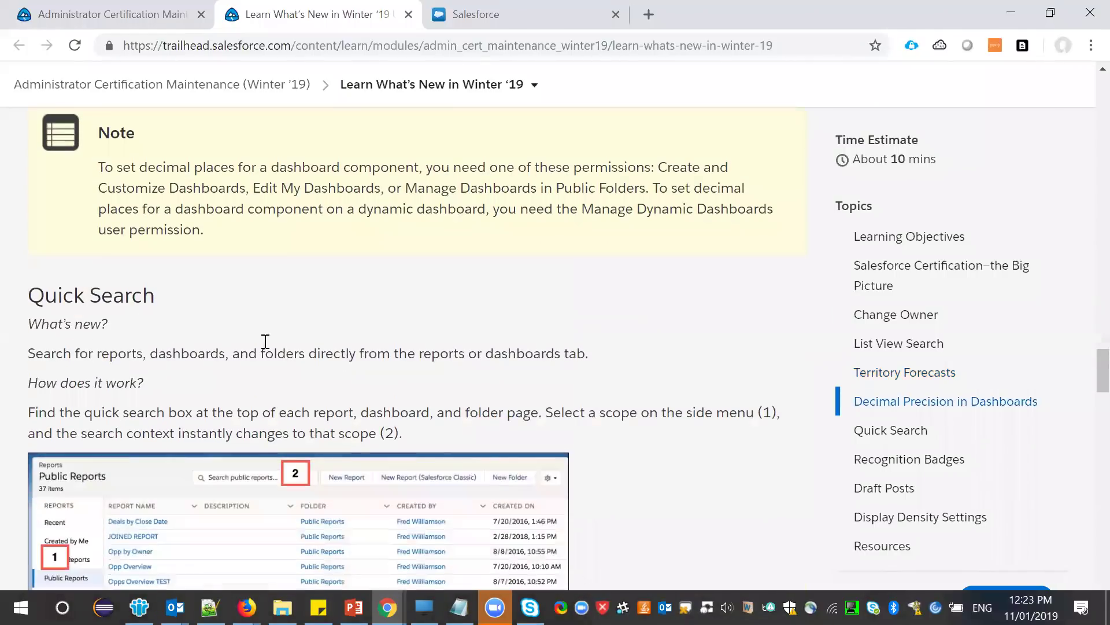
double_click(126, 297)
triple_click(126, 297)
scroll(451, 308, "down", 1)
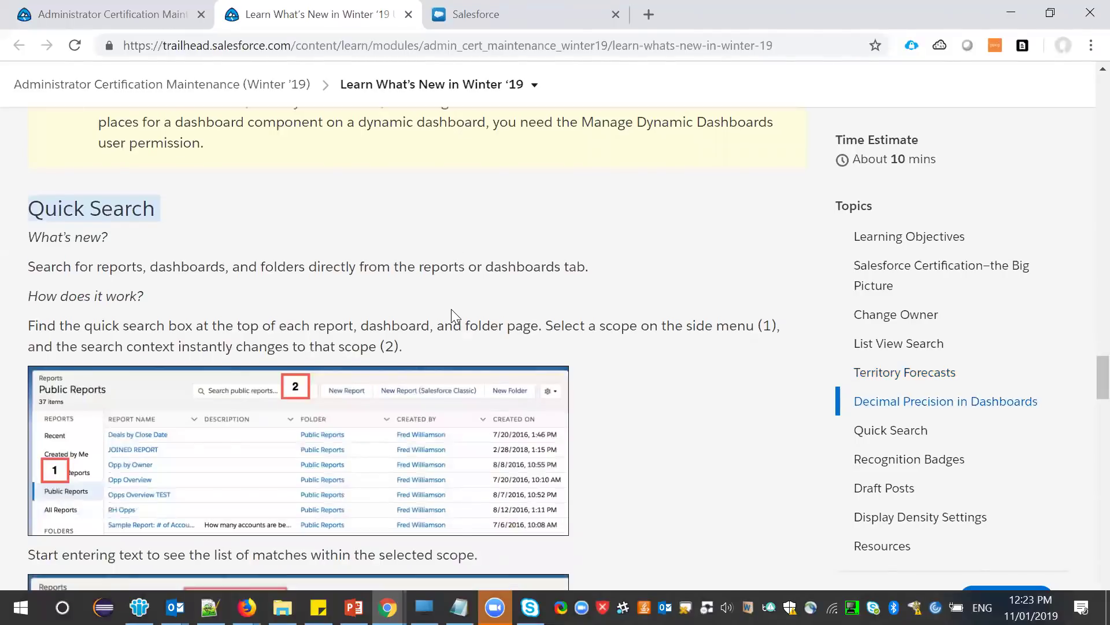
scroll(452, 309, "down", 1)
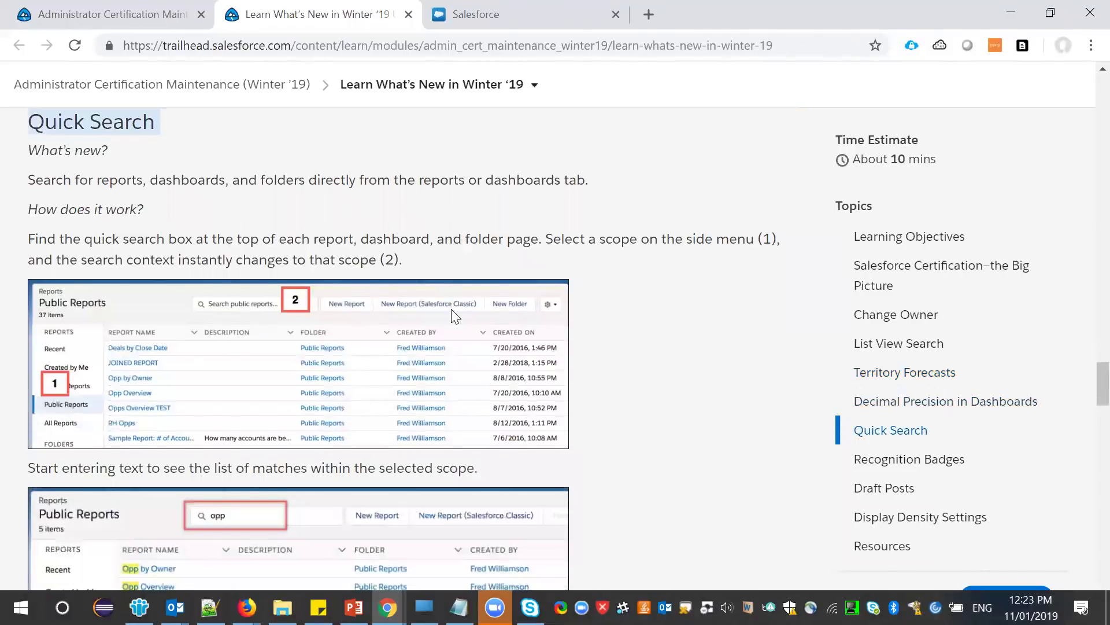
- Return to Salesforce, close the component settings without updating, and go to the Reports page
key("ctrl+Tab")
left_click(862, 152)
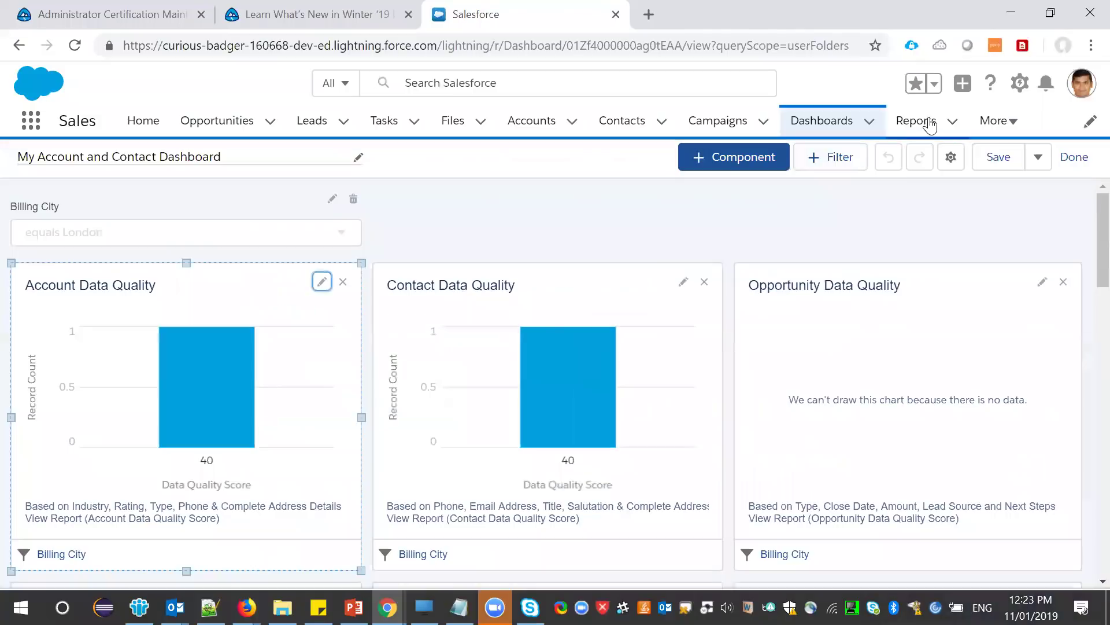
left_click(925, 121)
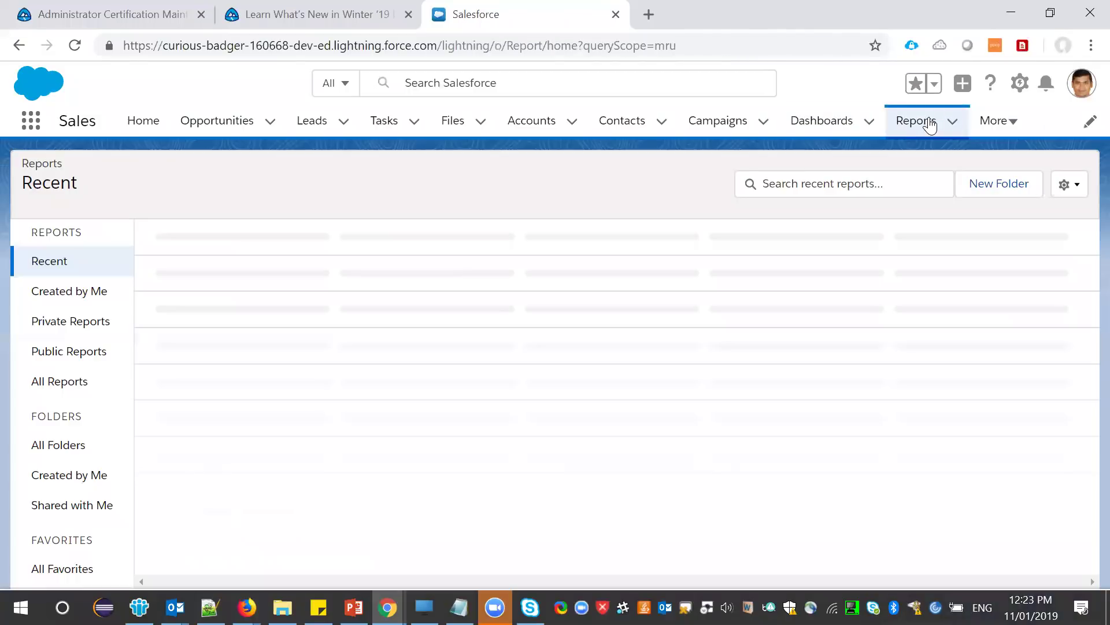
- Show All Reports on the Reports page and quick-search the list for "Accou"
left_click(545, 184)
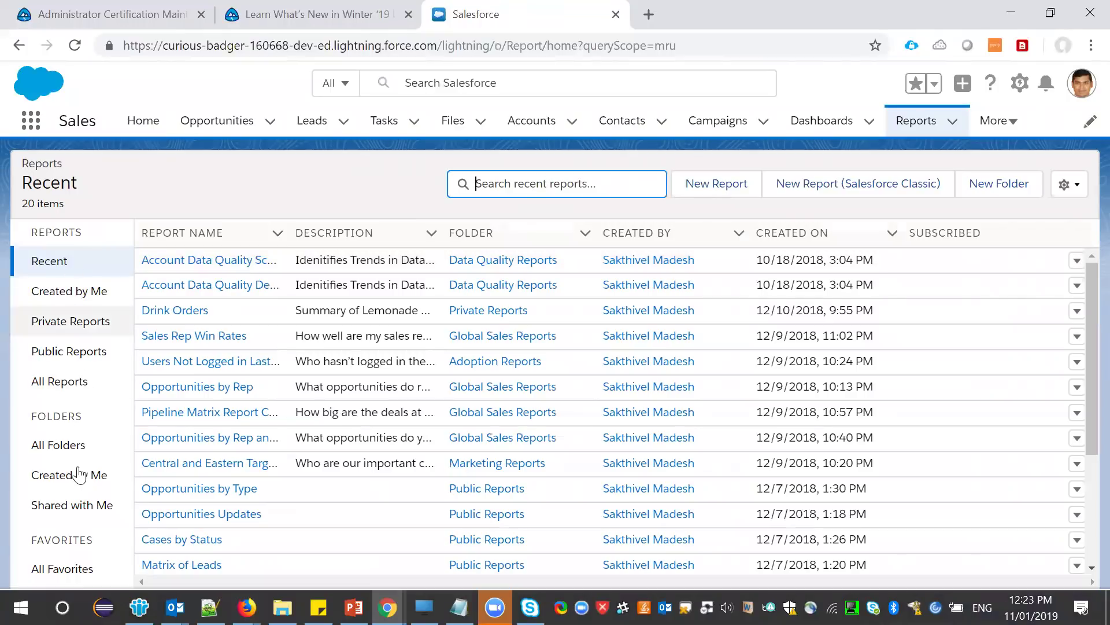
left_click(67, 382)
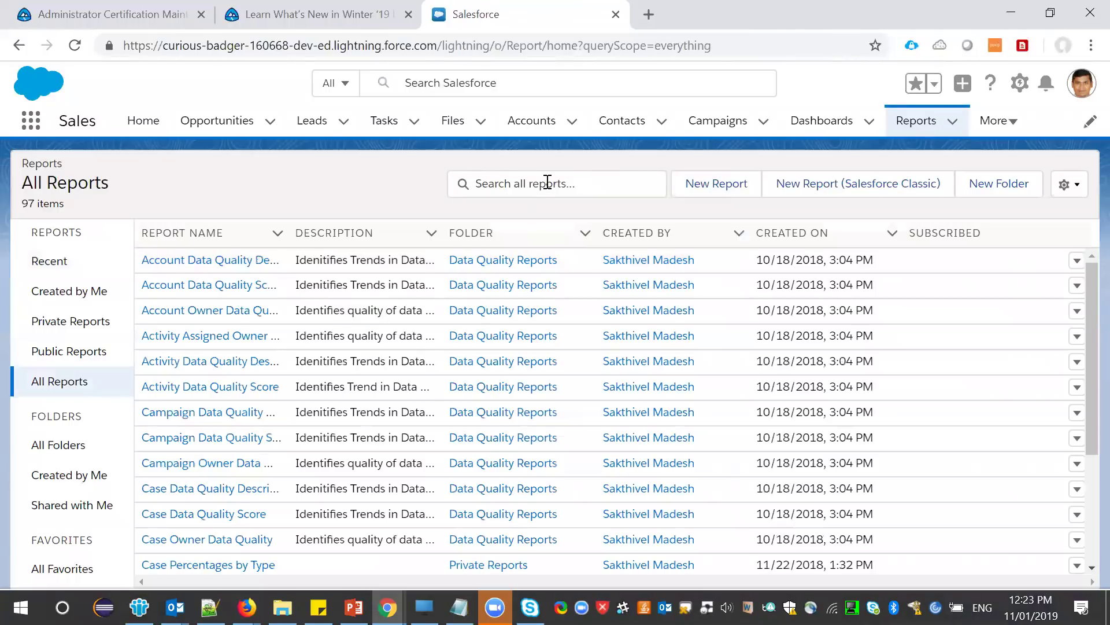
left_click(548, 182)
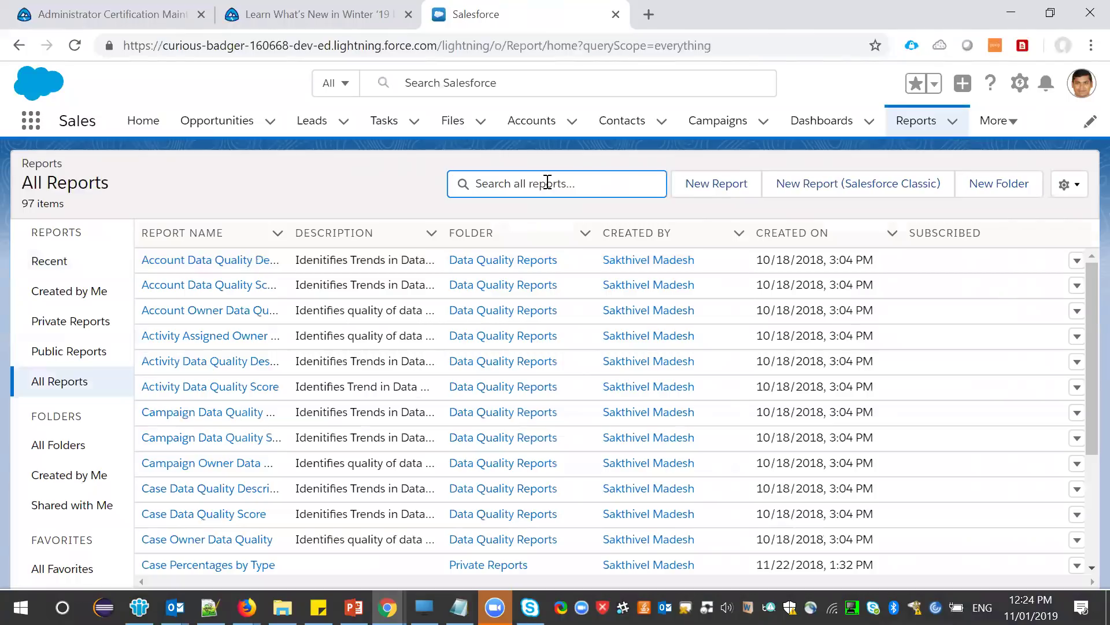
type("Accou")
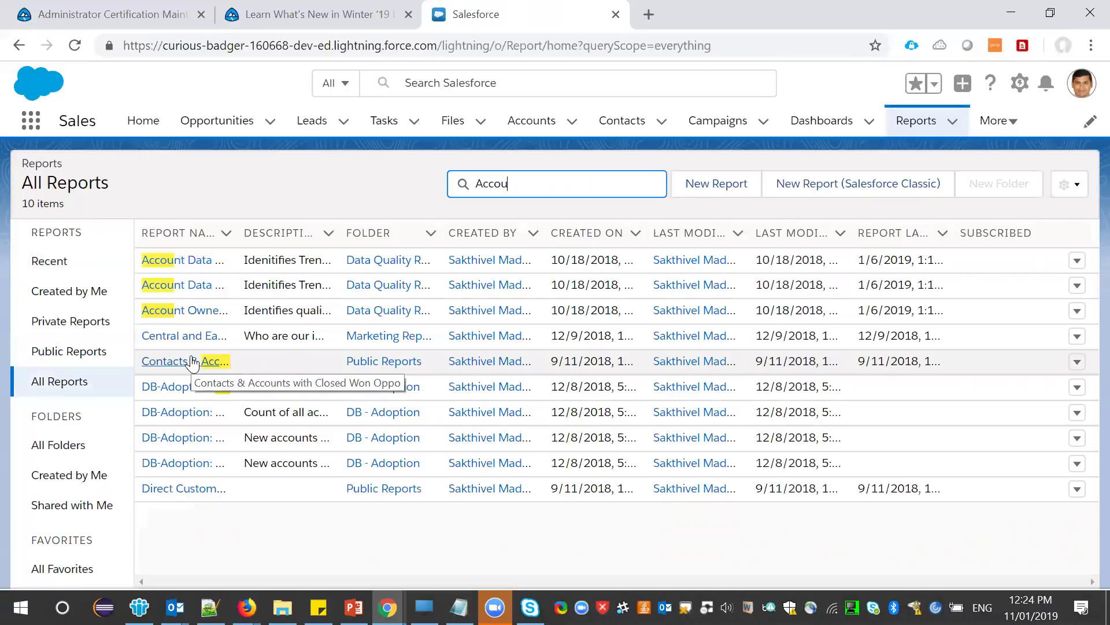
- Read the points to remember about quick search and the Recognition Badges section in the Trailhead unit
key("ctrl+shift+Tab")
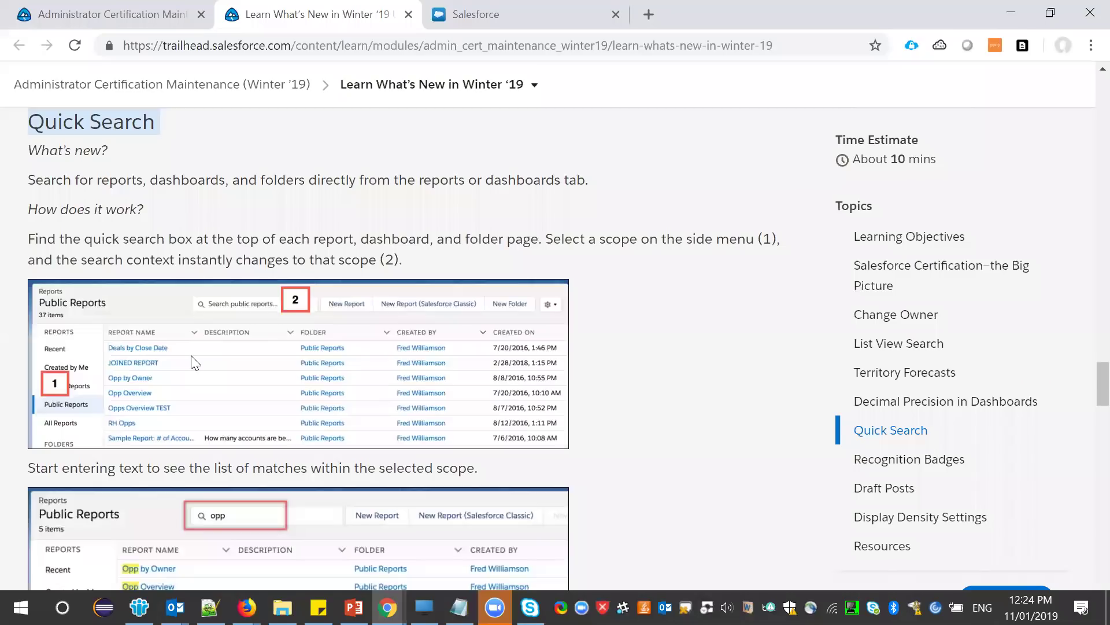
scroll(195, 363, "down", 7)
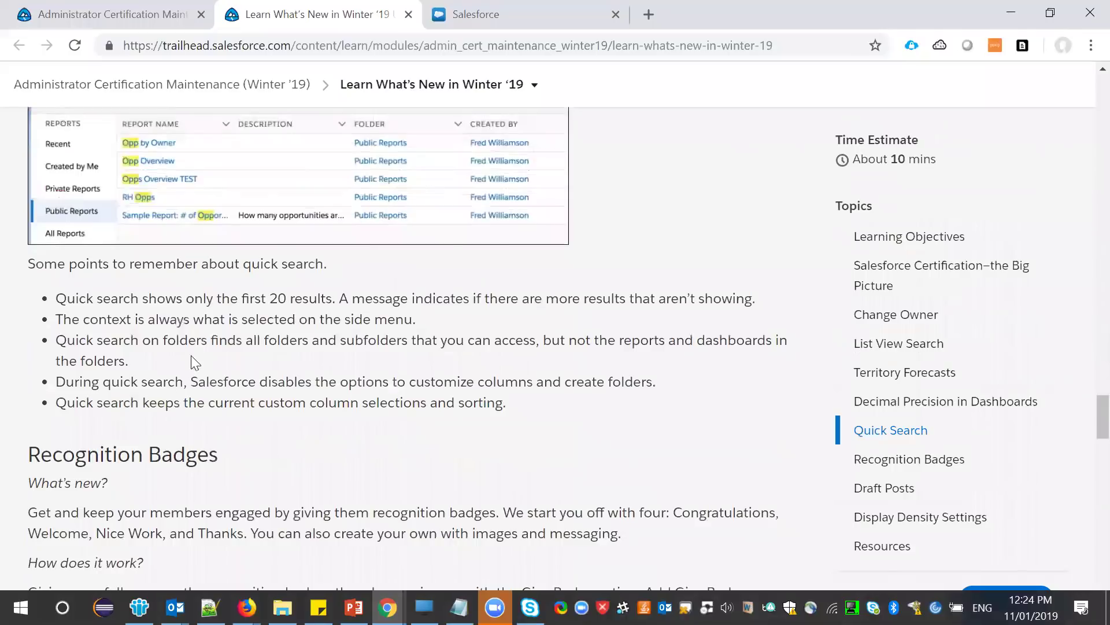
scroll(191, 356, "down", 3)
triple_click(142, 283)
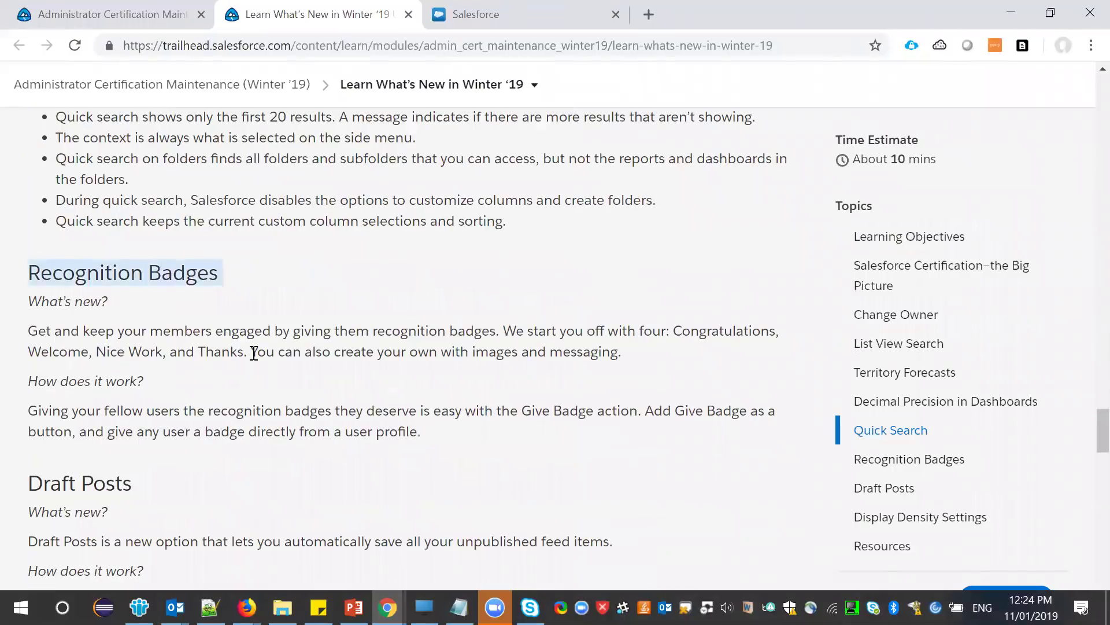
scroll(254, 353, "down", 2)
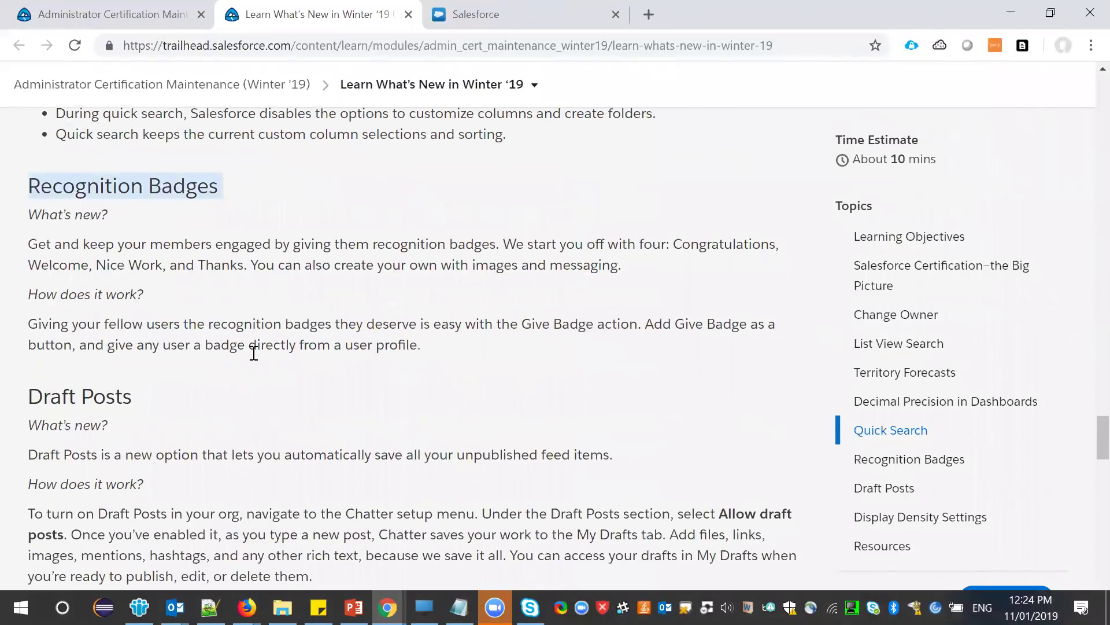
key("ctrl+Tab")
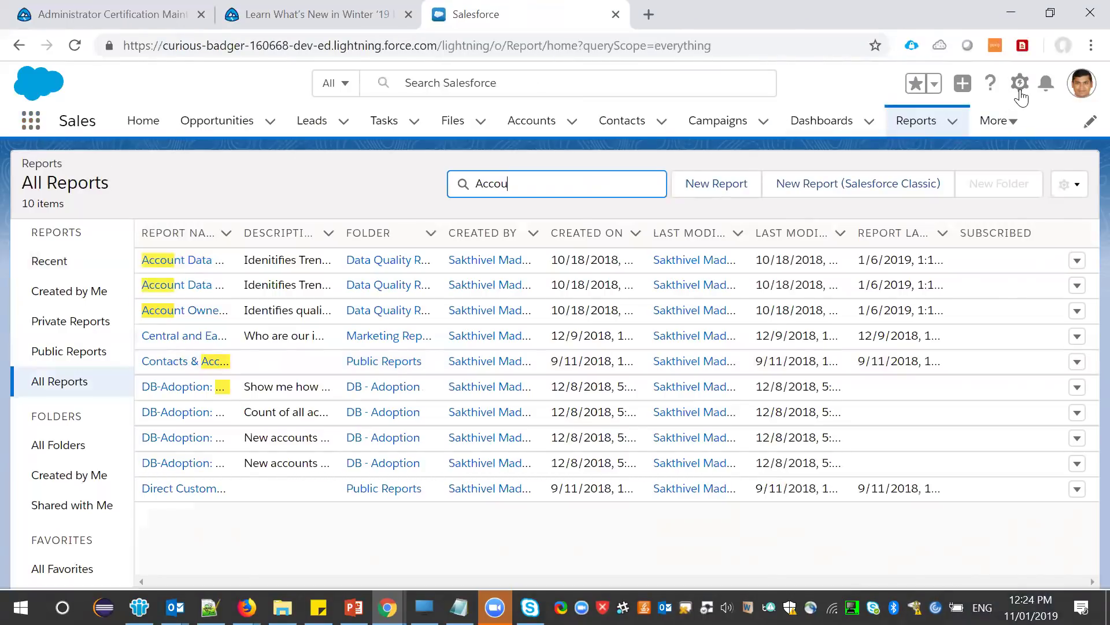
key("ctrl+shift+Tab")
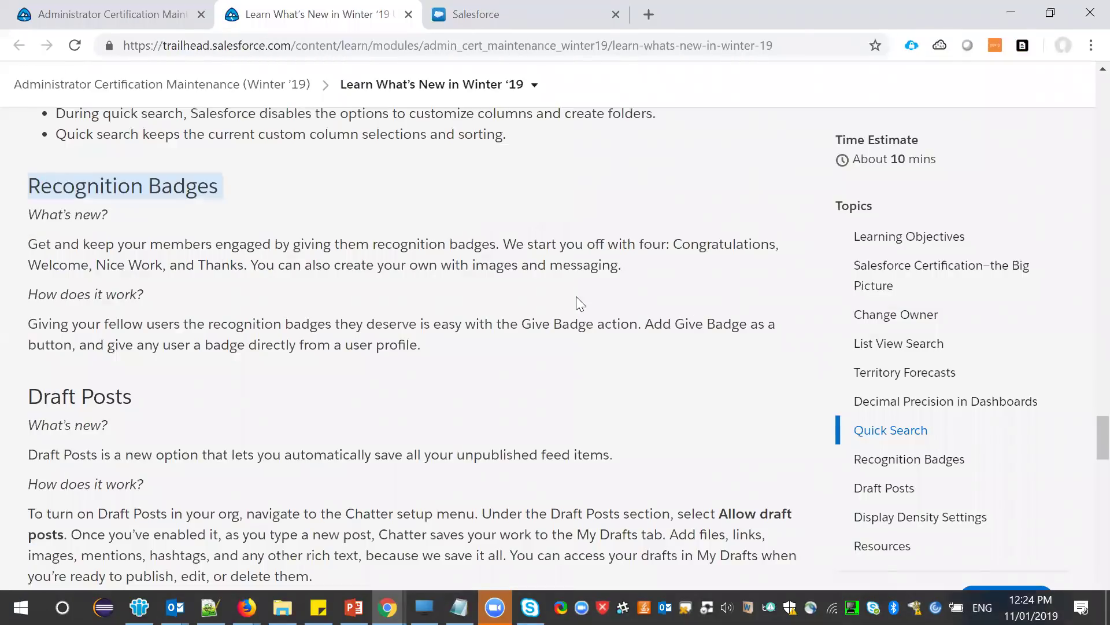
- Return to the Salesforce org and switch from Lightning Experience to Salesforce Classic
key("ctrl+Tab")
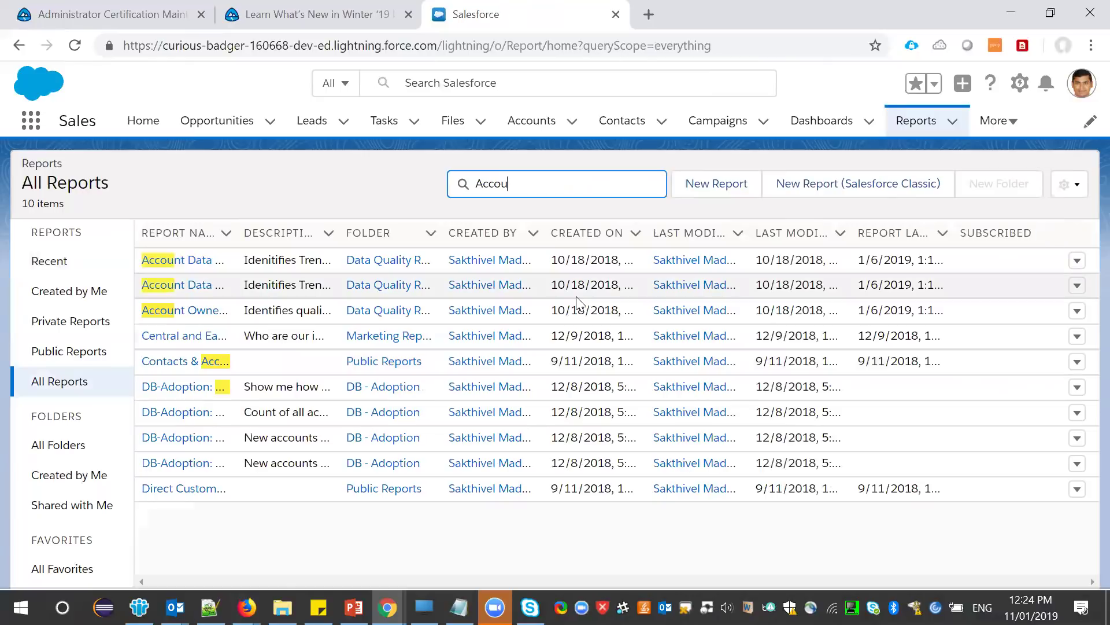
left_click(1081, 87)
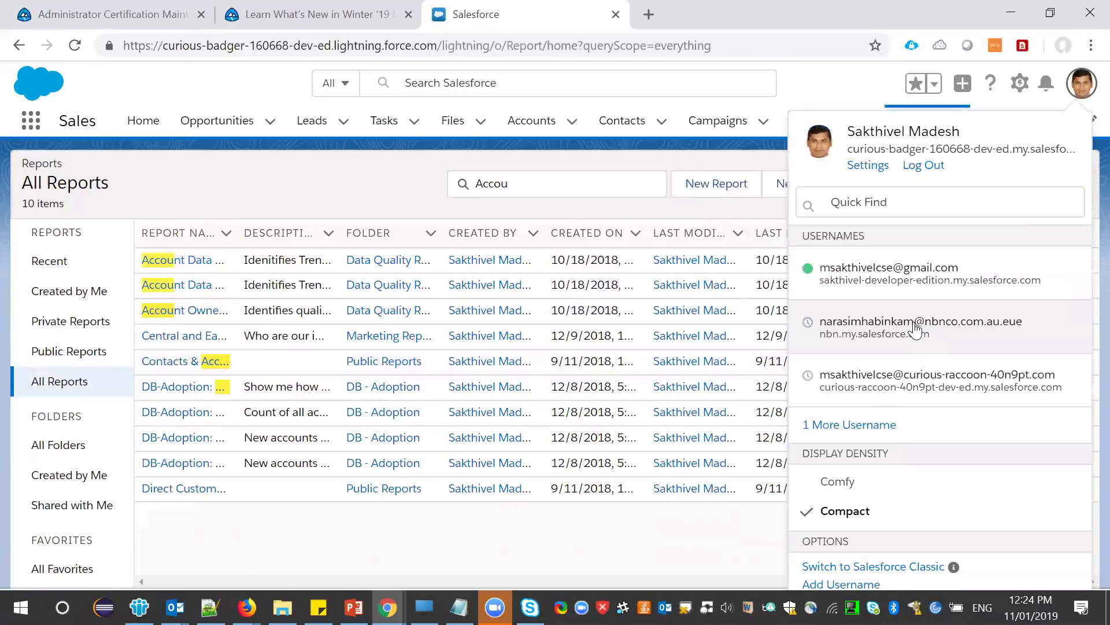
left_click(919, 570)
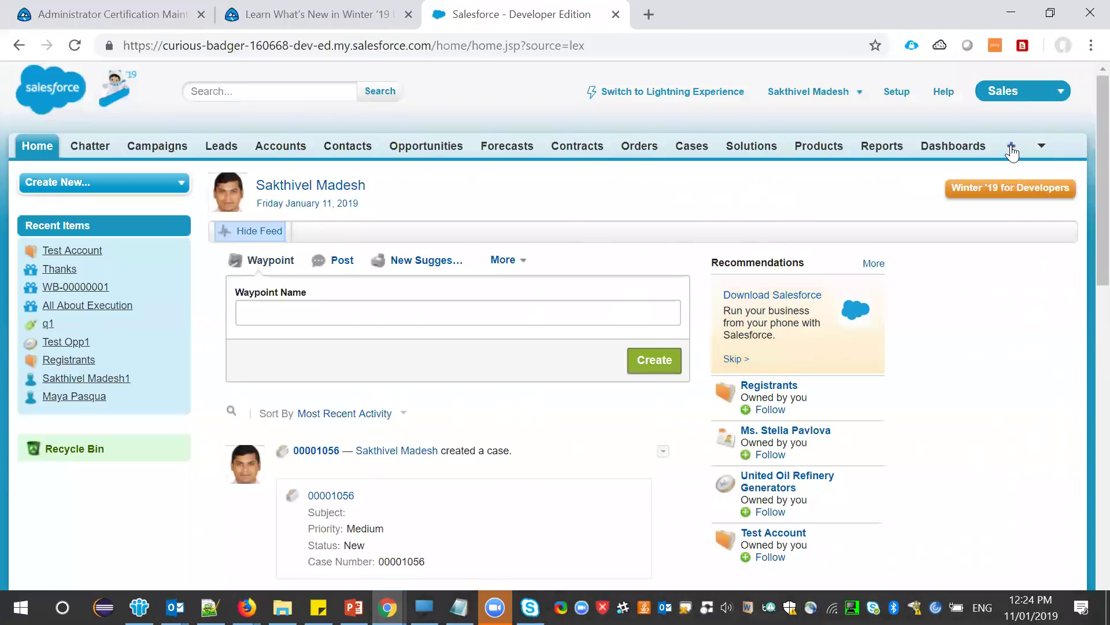
- Display all available tabs and open the Badges home page
left_click(1011, 147)
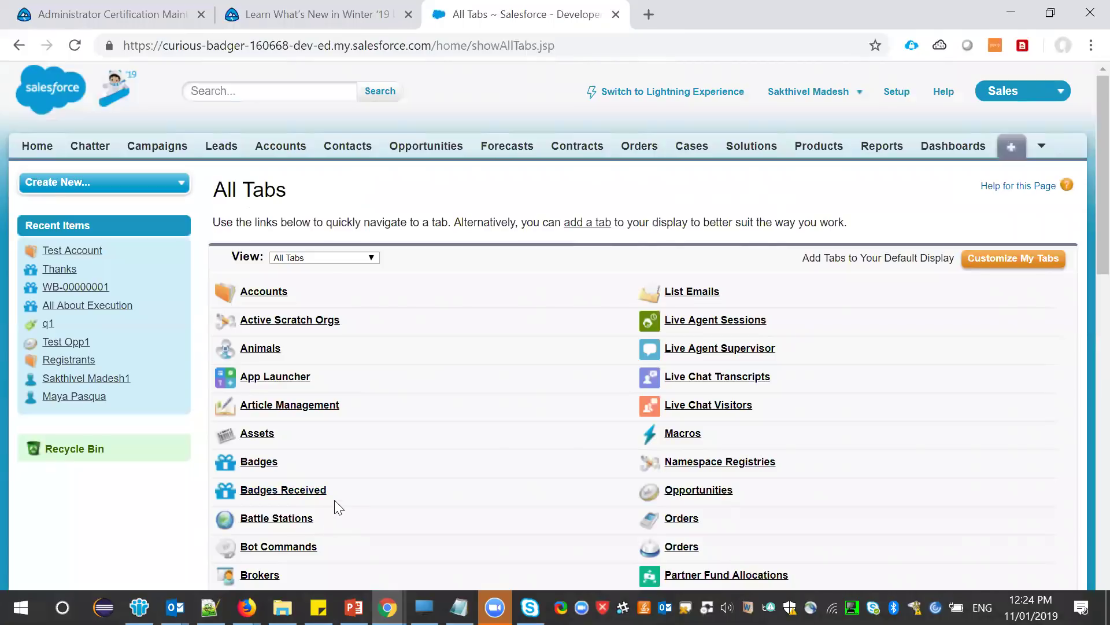
left_click_drag(316, 495, 237, 469)
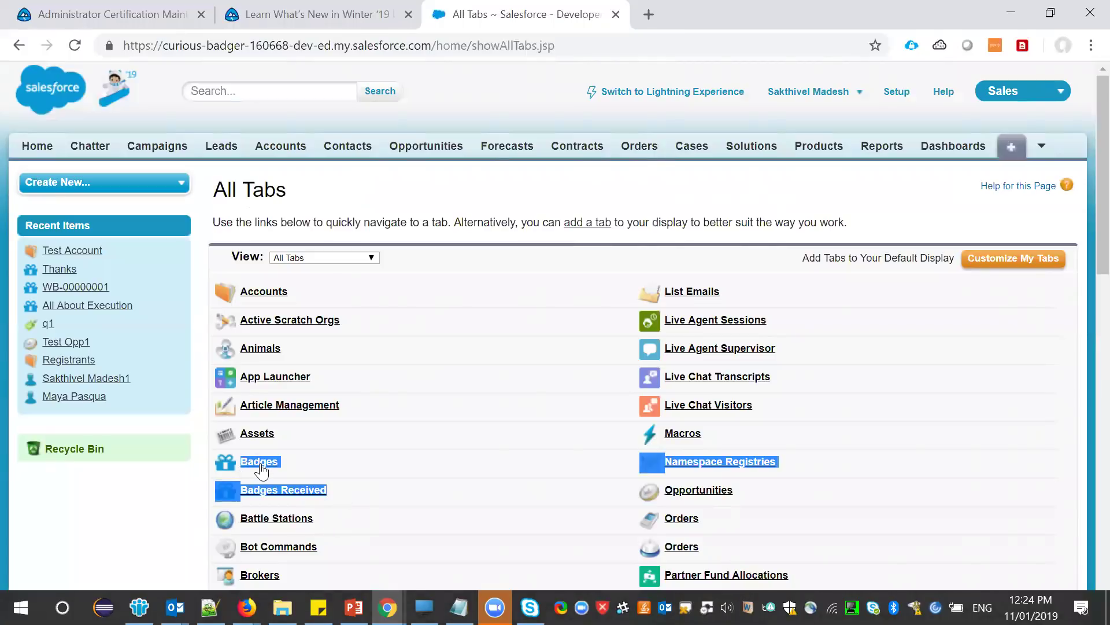
left_click(260, 465)
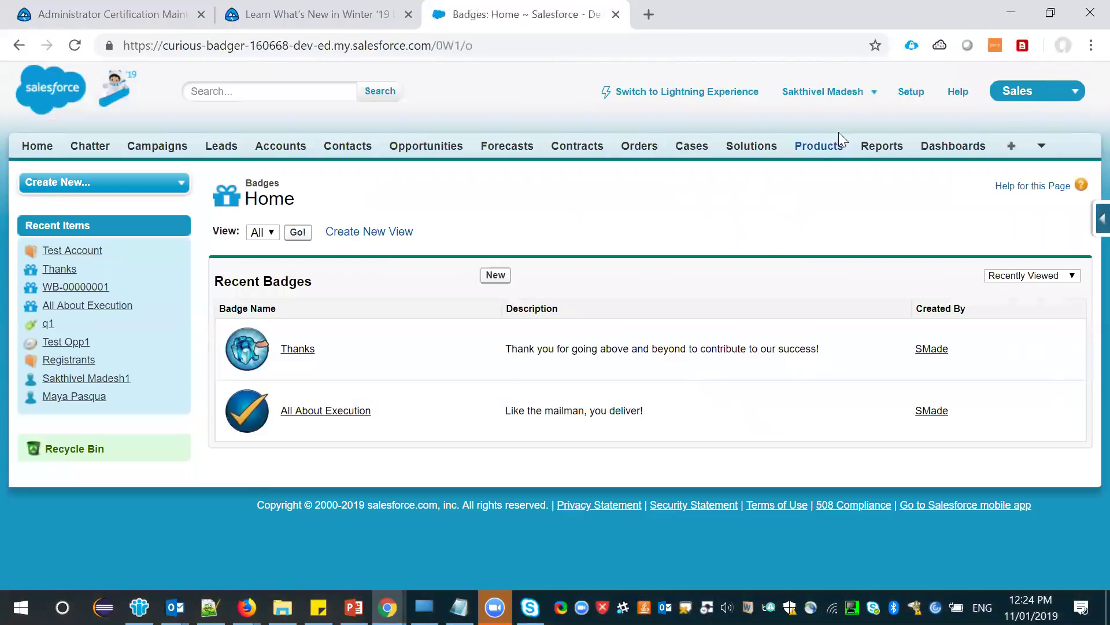
- Search Setup for "work.co", open Work.com Settings and review the Thanks action setting
left_click(833, 92)
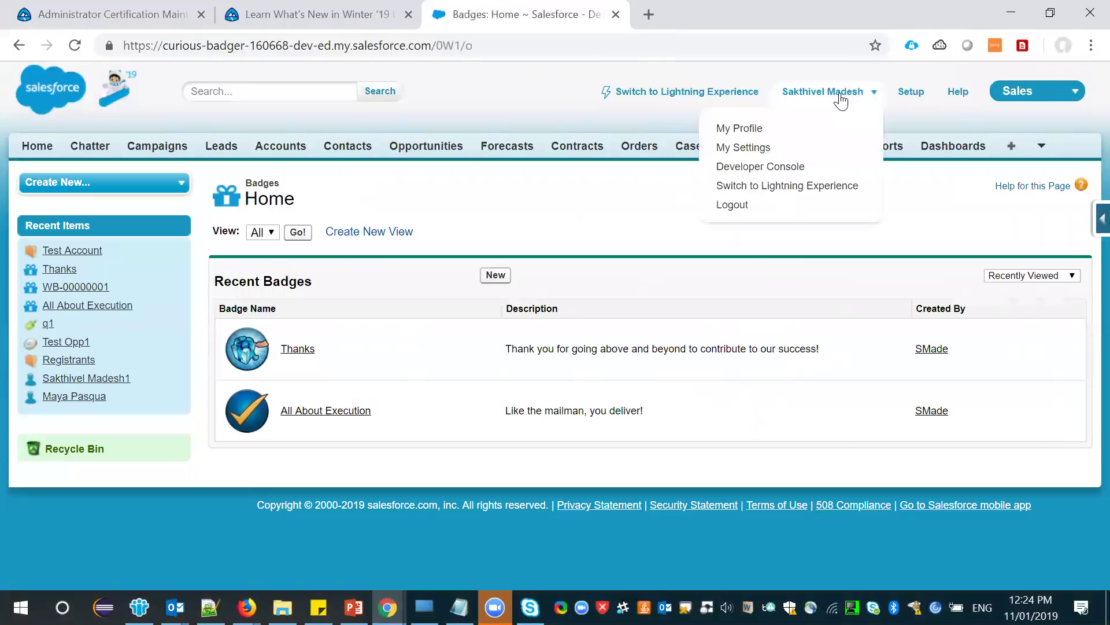
left_click(912, 97)
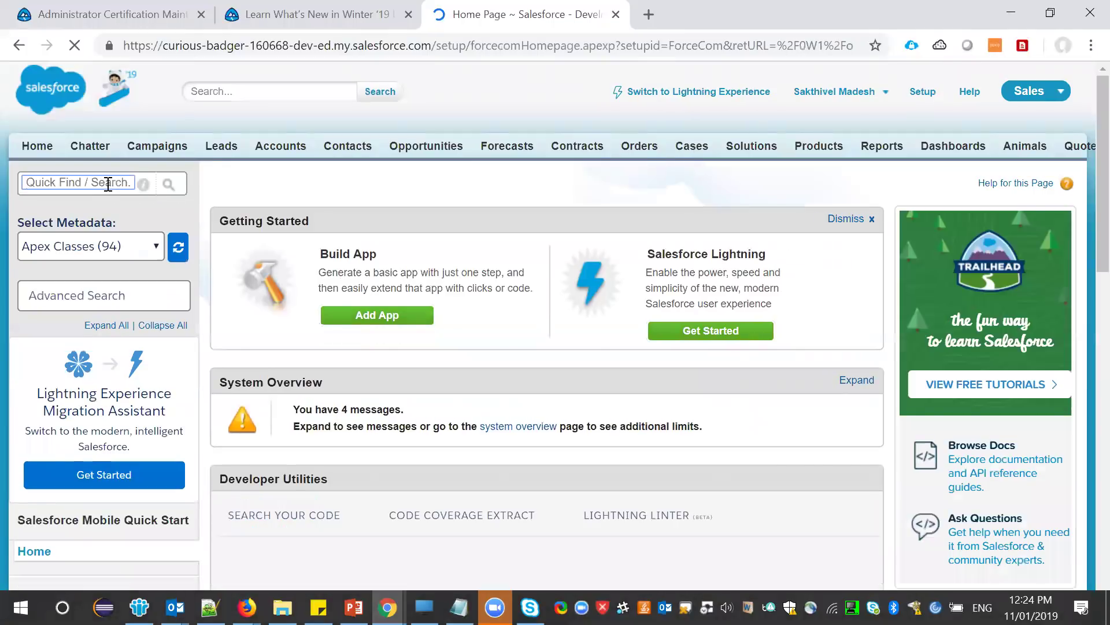
type("work")
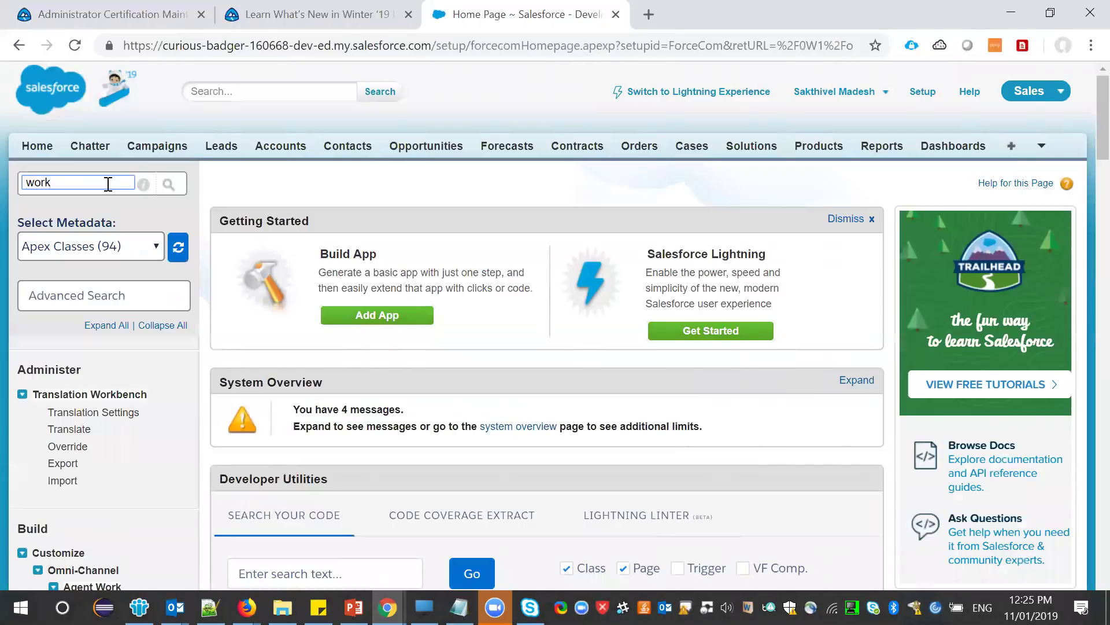
type(".co")
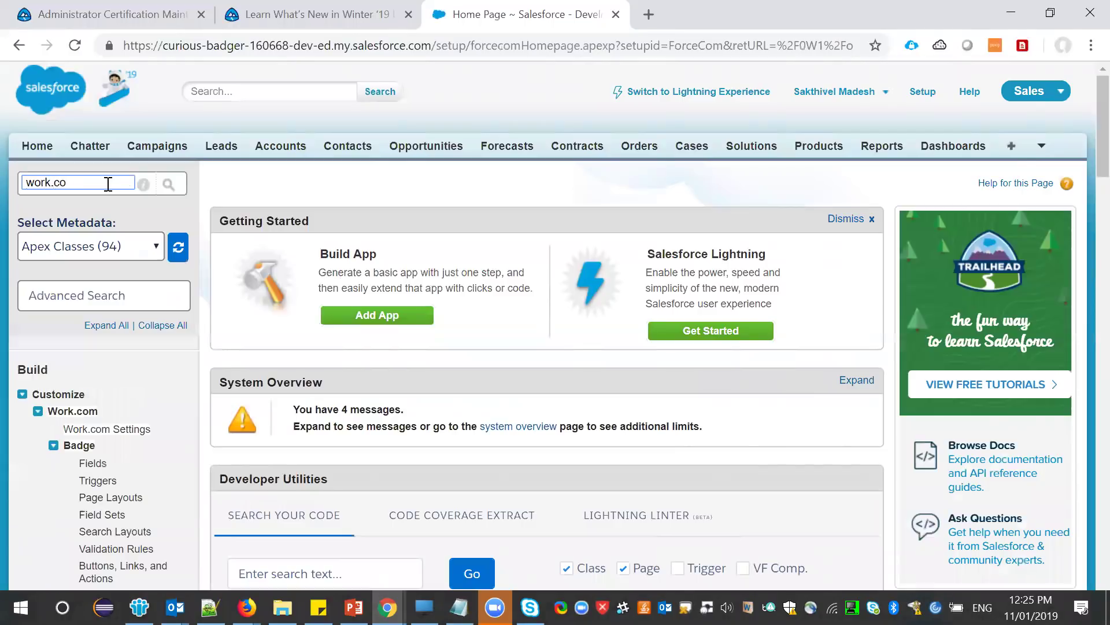
left_click(121, 432)
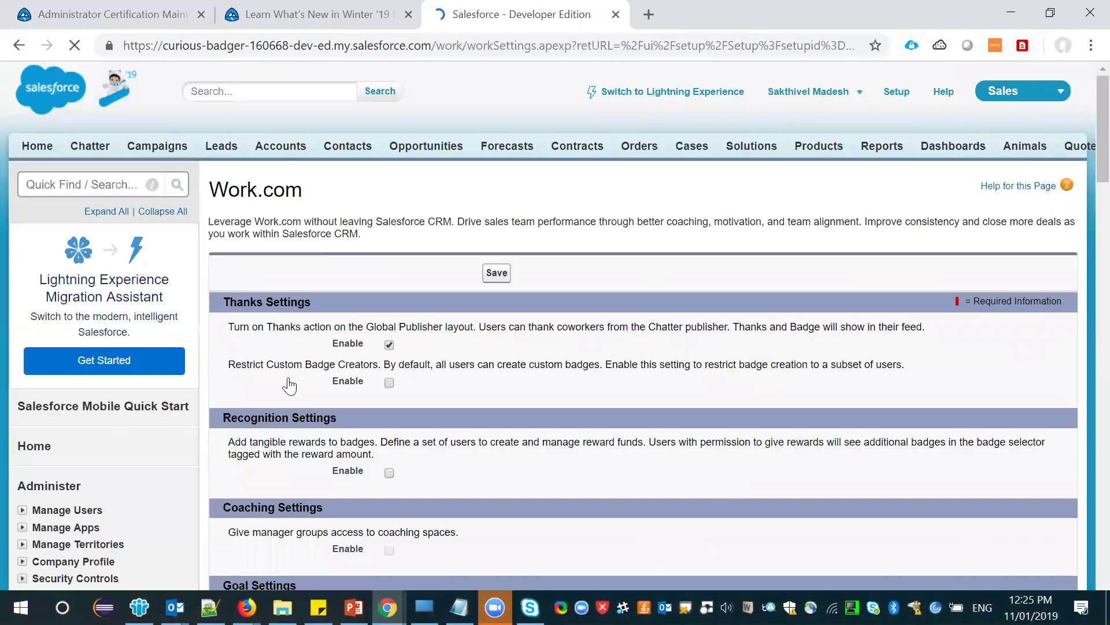
left_click_drag(301, 330, 489, 322)
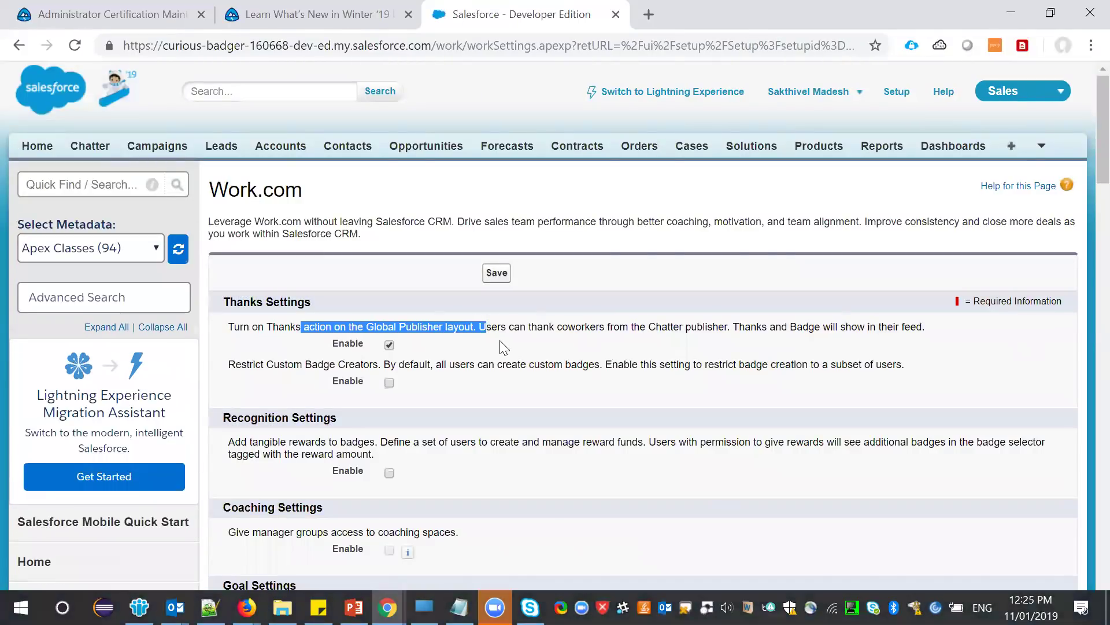
- Search Setup for "glo" and open the Global Actions list
left_click(74, 185)
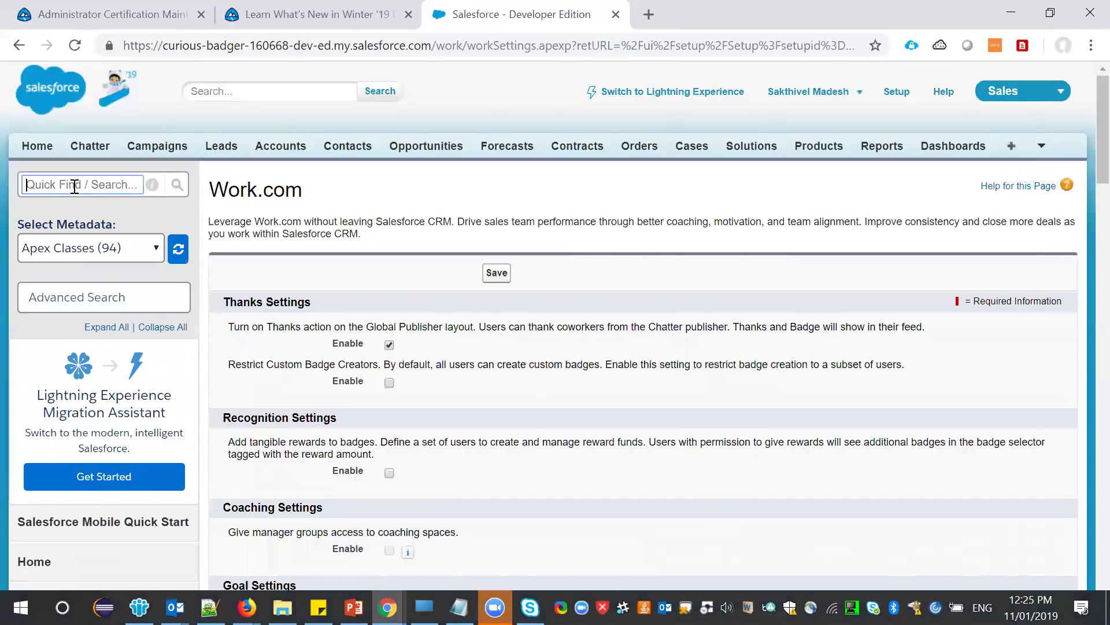
type("glo")
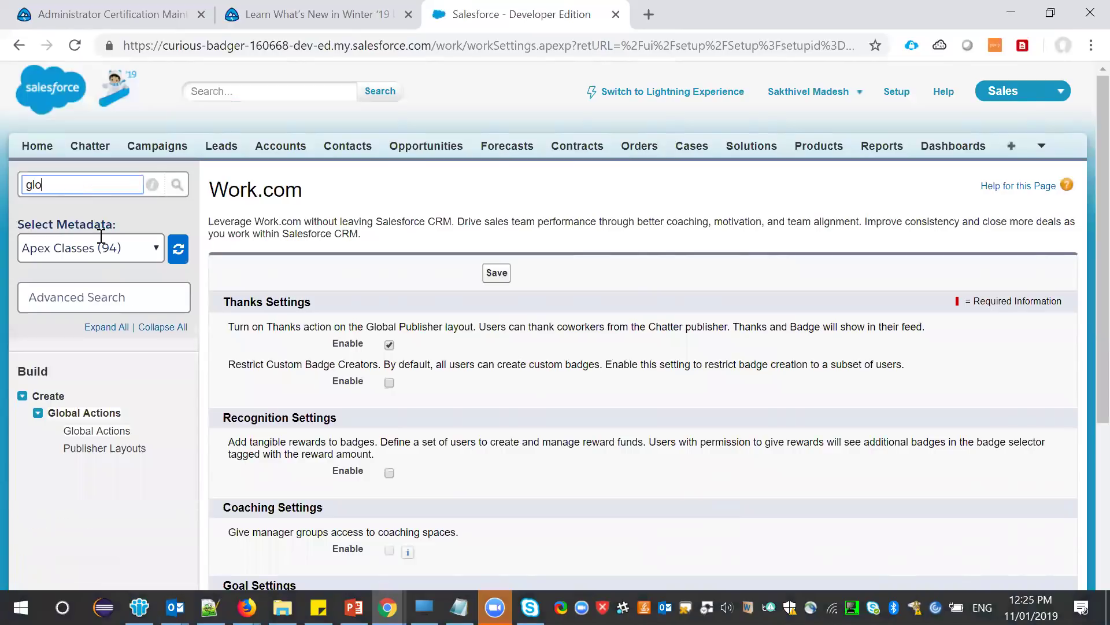
left_click(126, 432)
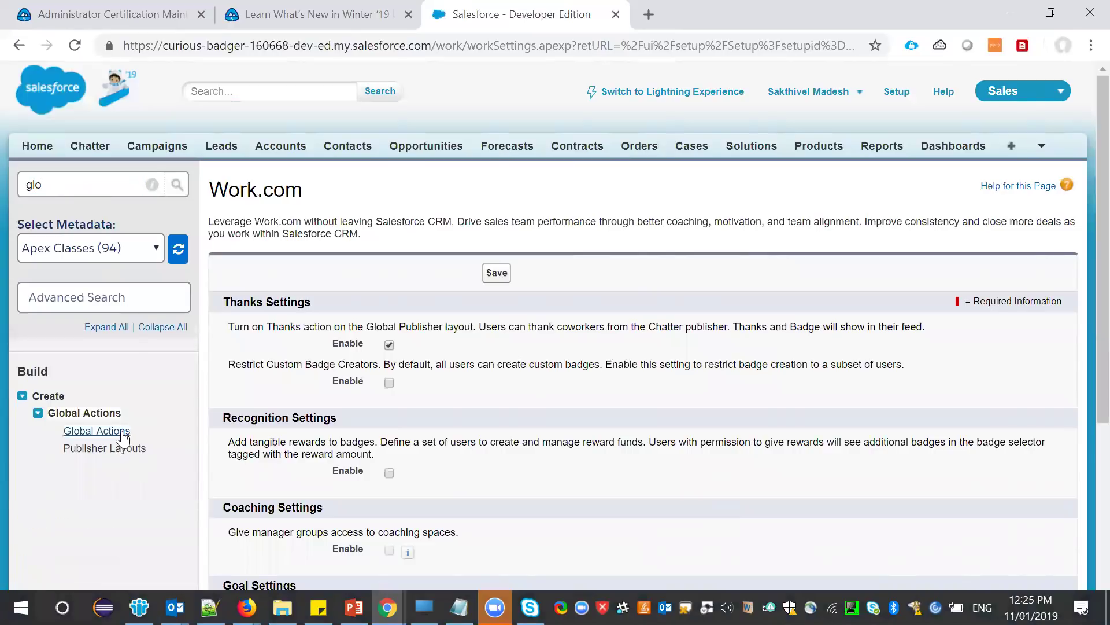
left_click(117, 433)
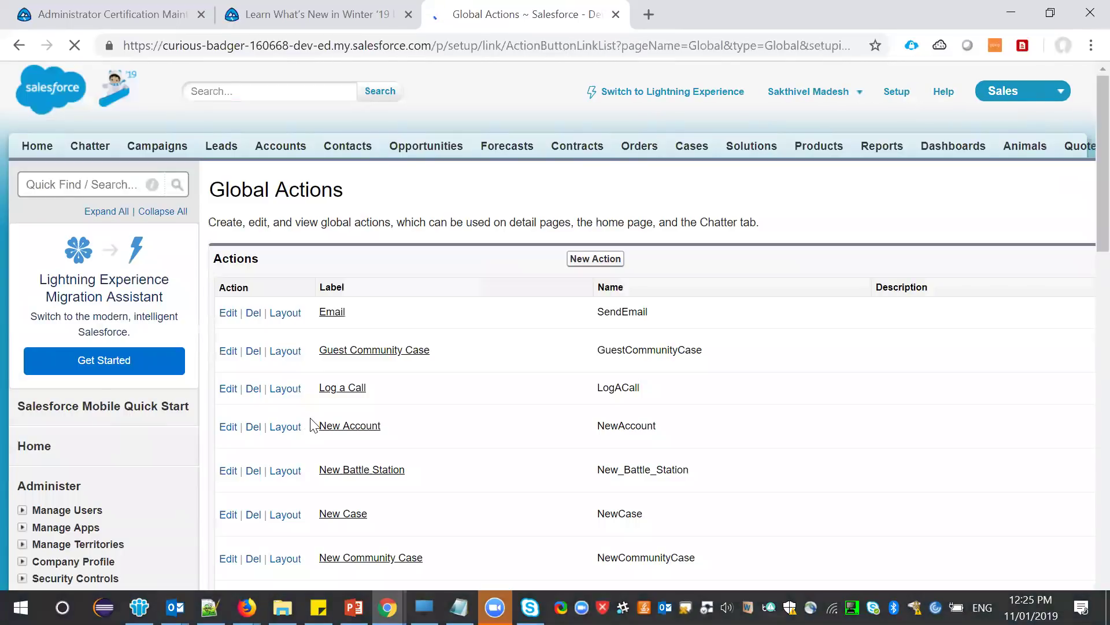
- Search Setup for "glo" again, open Publisher Layouts and edit the Global Layout
left_click(72, 184)
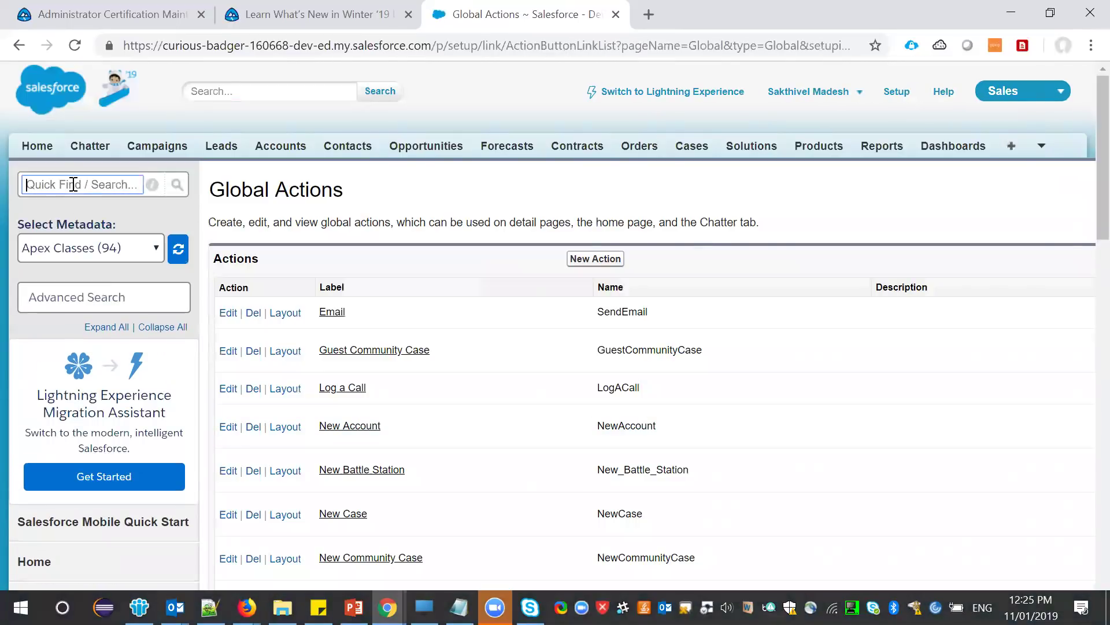
type("glo")
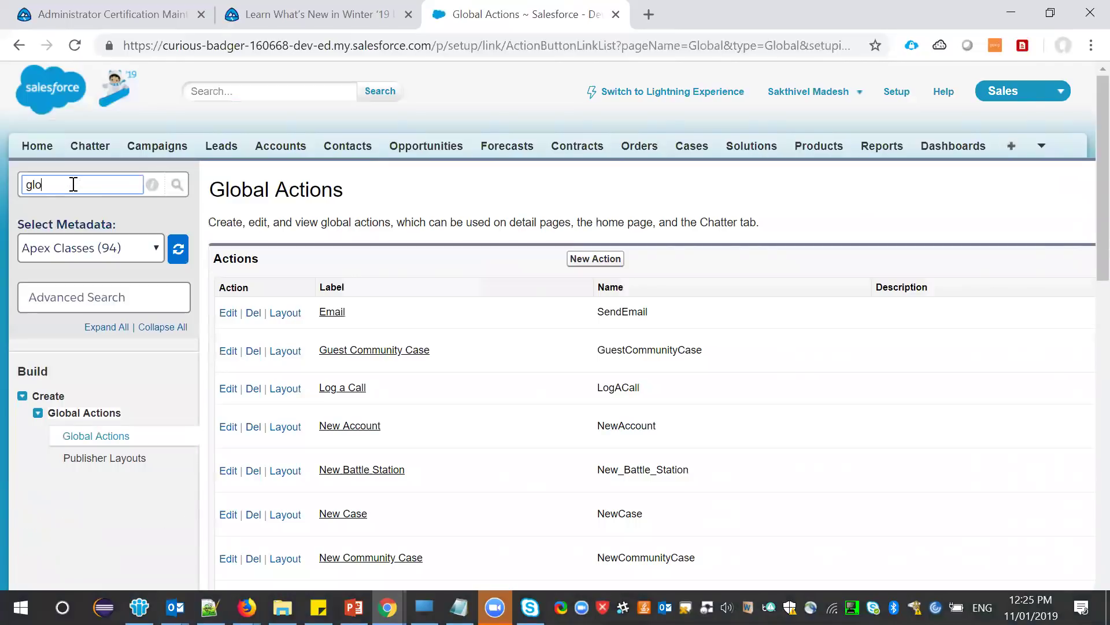
left_click(110, 467)
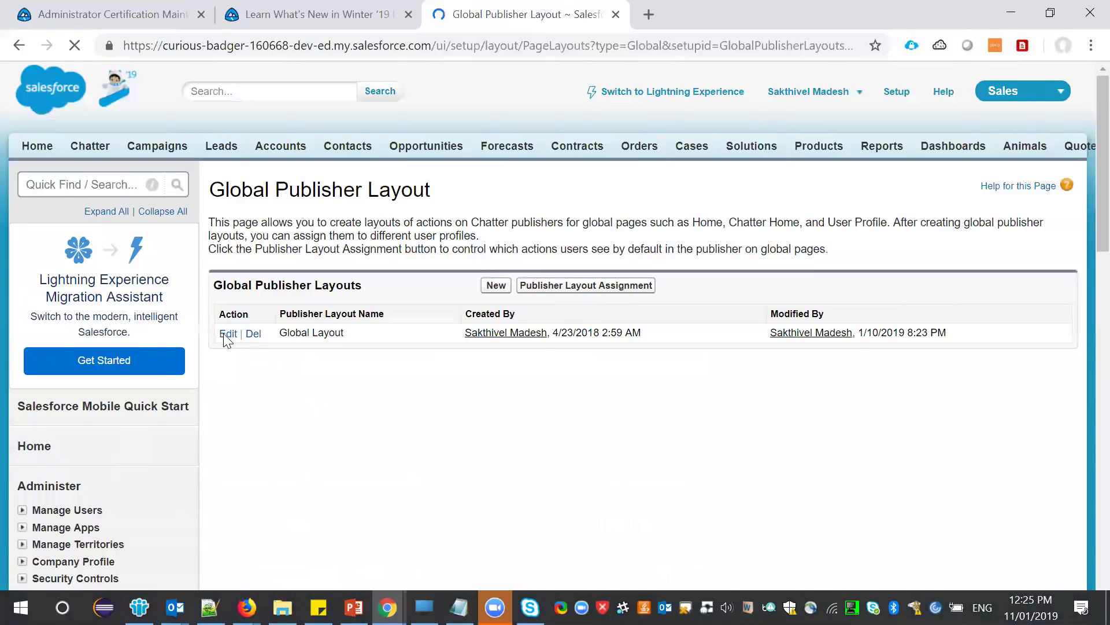
left_click(224, 335)
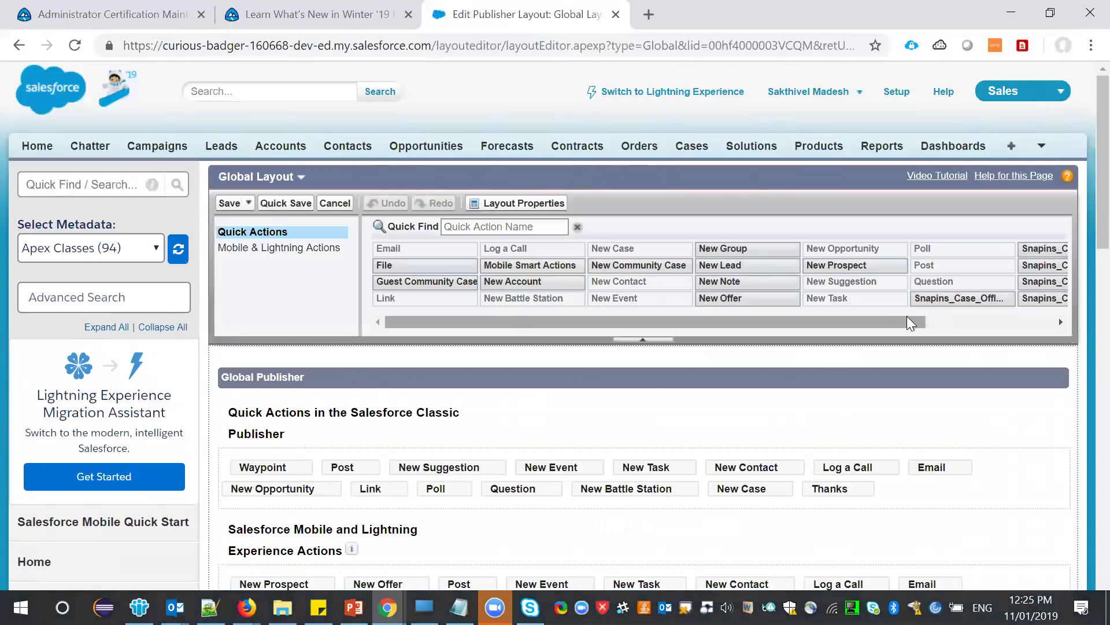
- Check the Thanks quick action in the Global Layout's palette and in its Salesforce Classic Publisher section
left_click_drag(907, 319, 1038, 317)
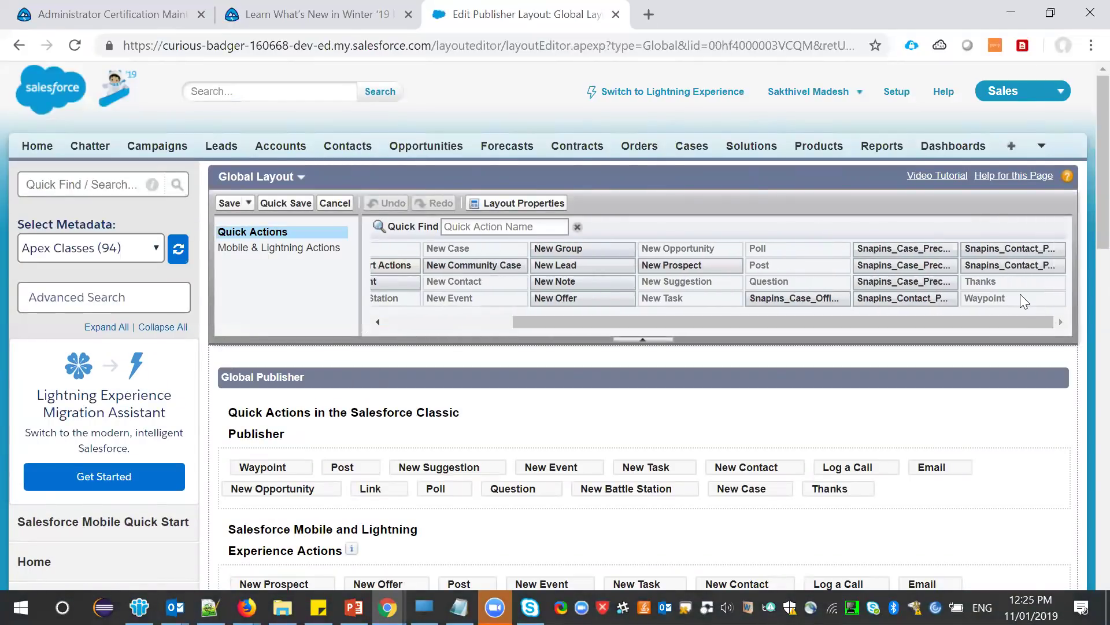
mouse_move(1018, 280)
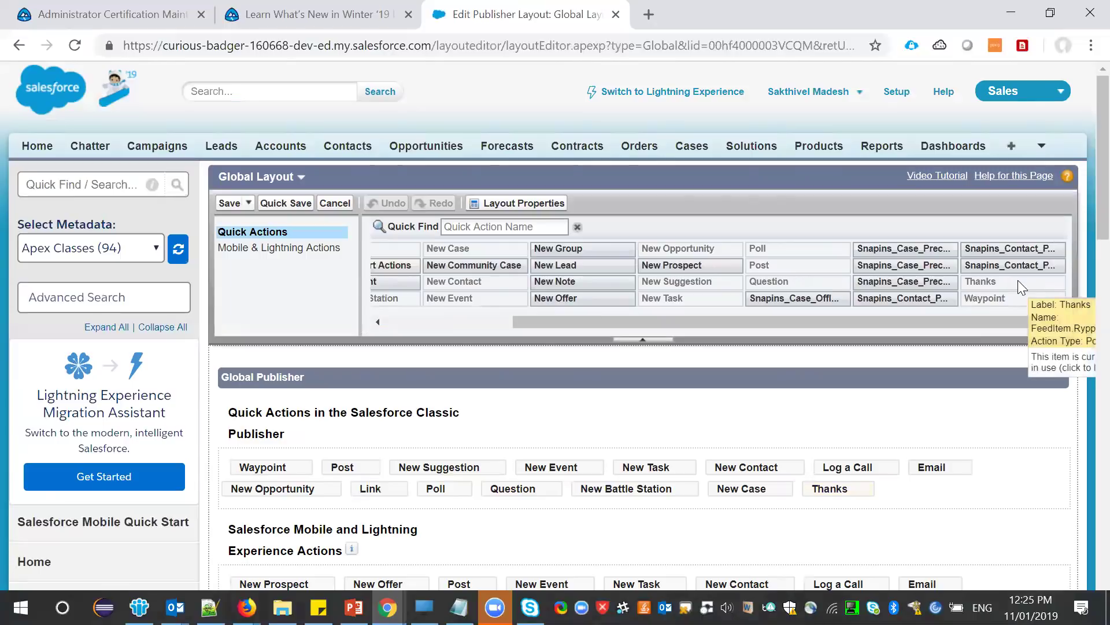
left_click_drag(993, 328, 925, 460)
left_click(1010, 285)
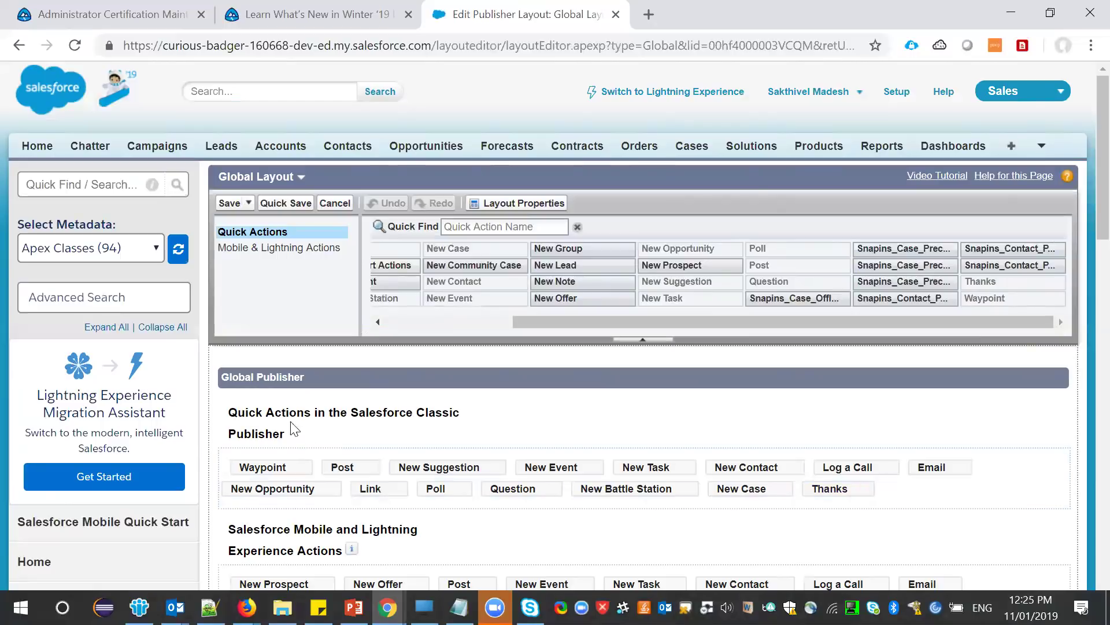
double_click(465, 415)
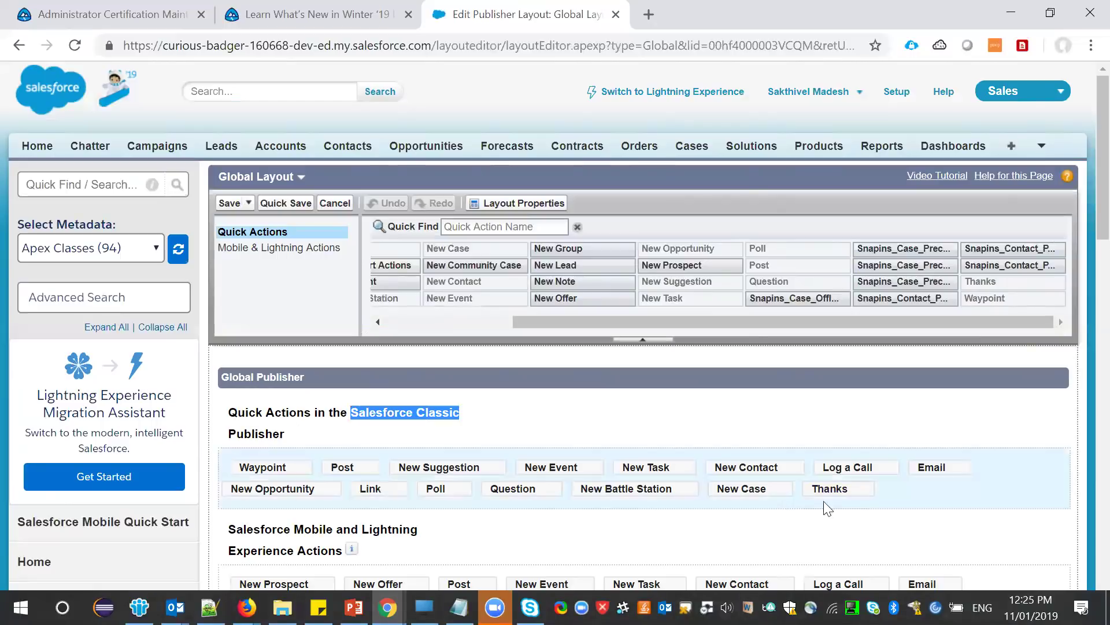
scroll(850, 497, "down", 2)
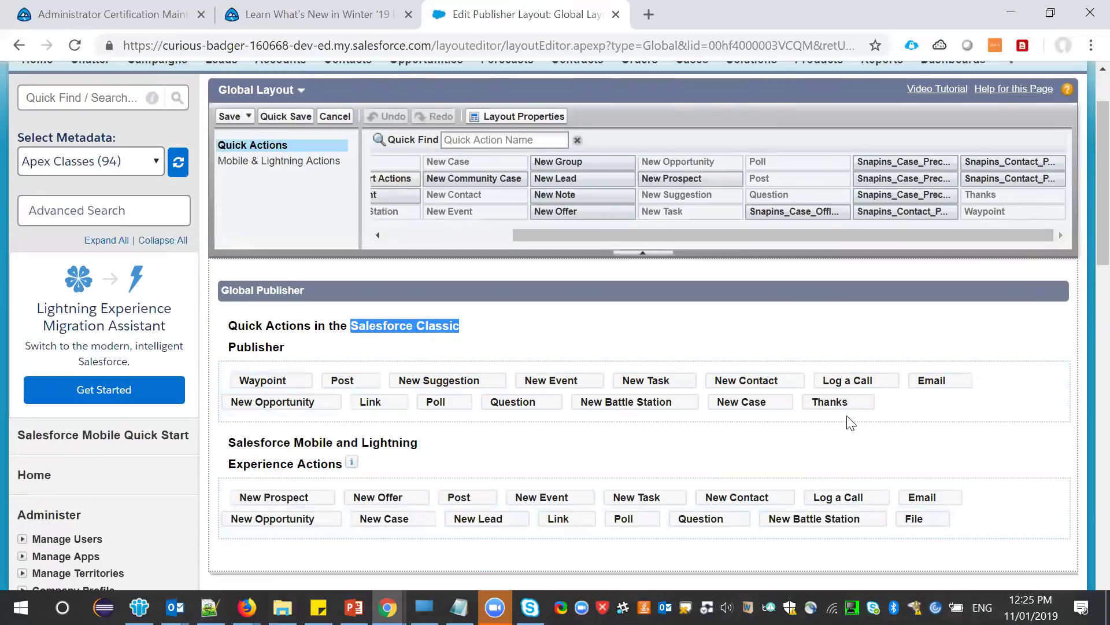
- Save the Global Layout with the Thanks action in its Salesforce Classic Publisher section
mouse_move(841, 407)
left_mouse_down()
mouse_move(964, 510)
mouse_move(823, 405)
mouse_move(833, 416)
left_mouse_up()
scroll(841, 478, "up", 2)
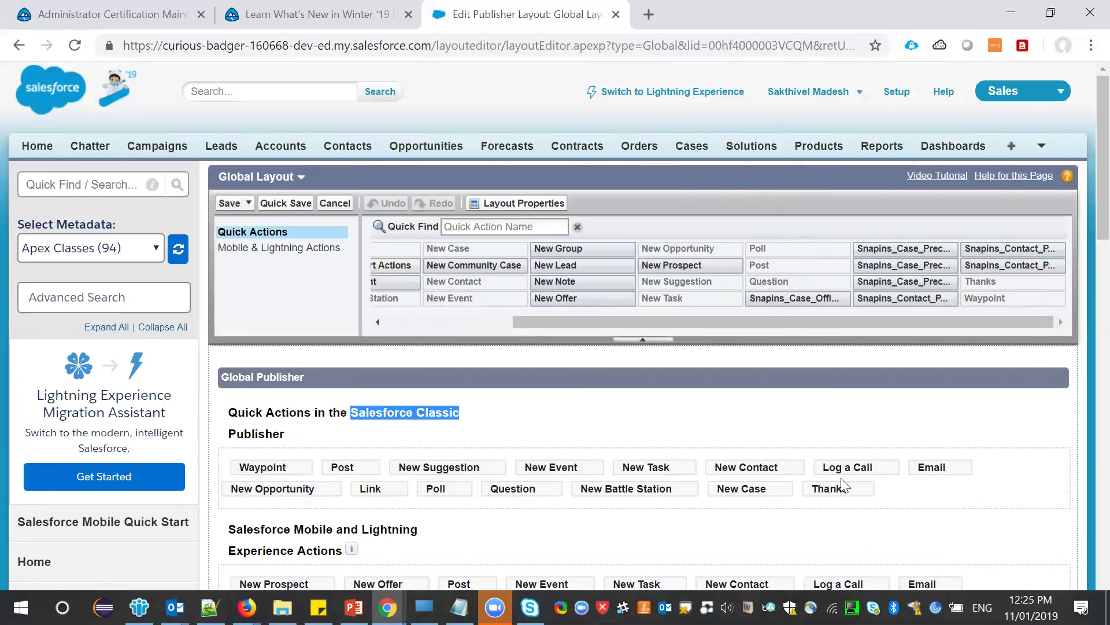
left_click(229, 204)
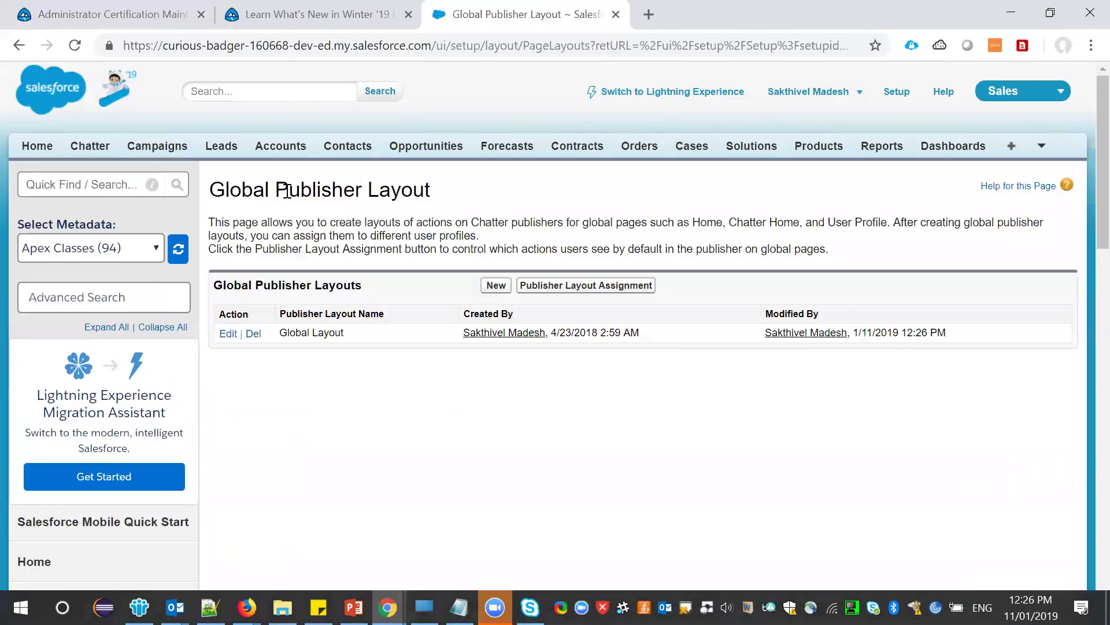
- Open the recent contact belonging to the Get Cloudy account and bring up the Thanks action in its feed publisher
left_click(346, 152)
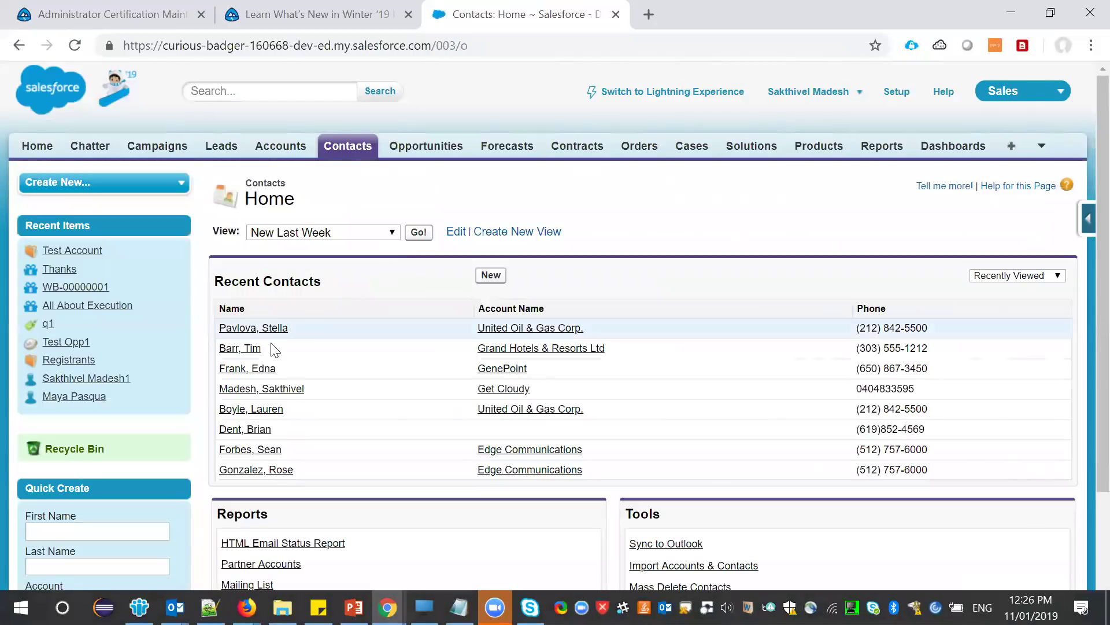
left_click(280, 387)
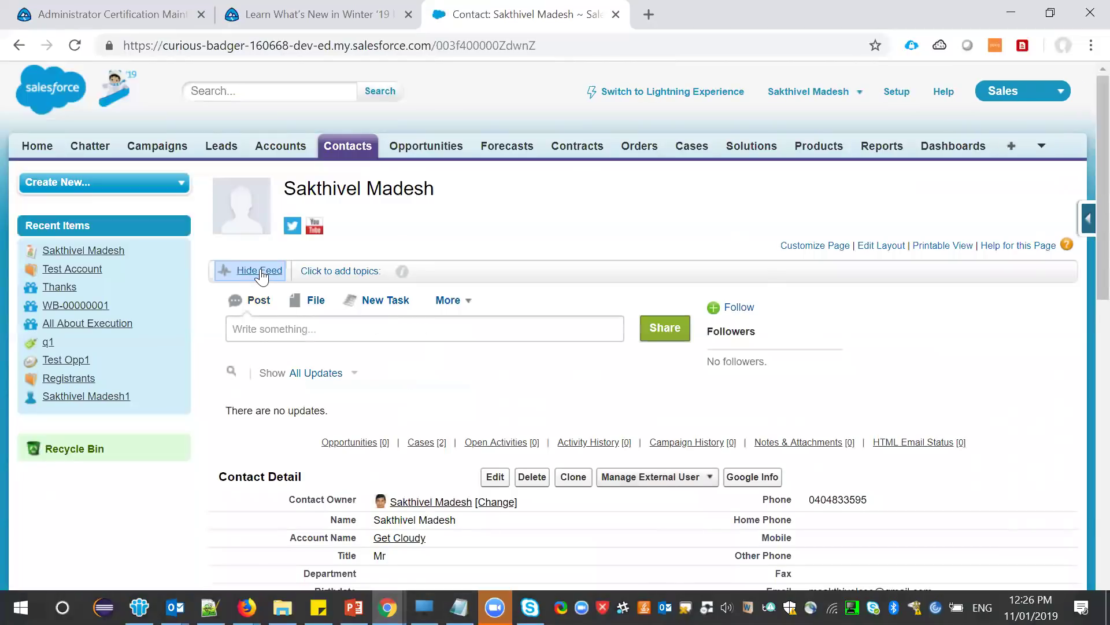
left_click(471, 307)
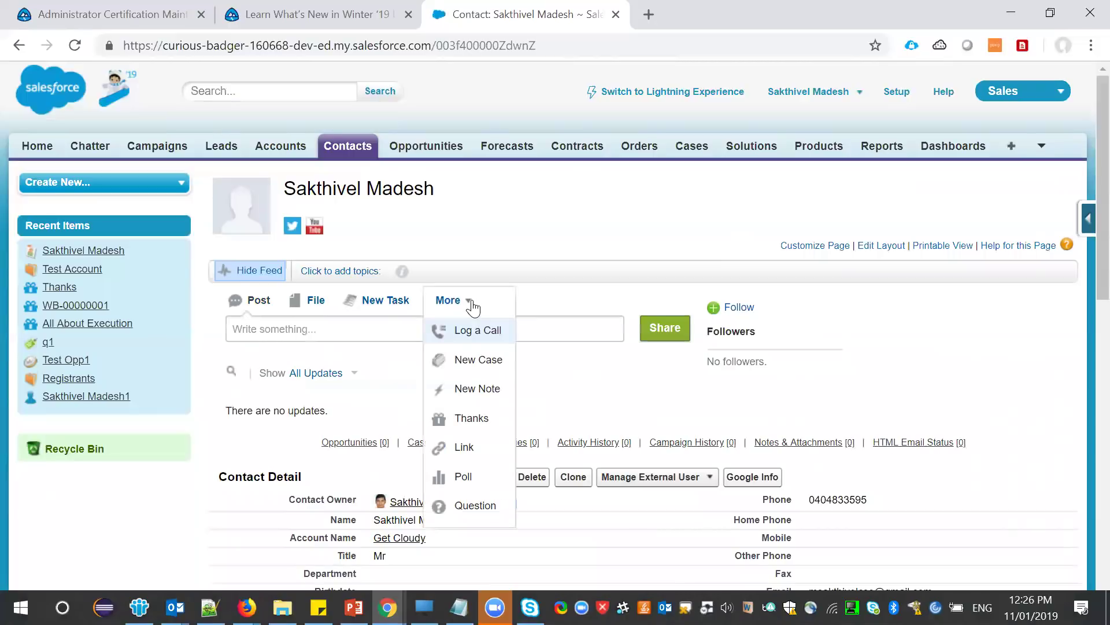
left_click(471, 419)
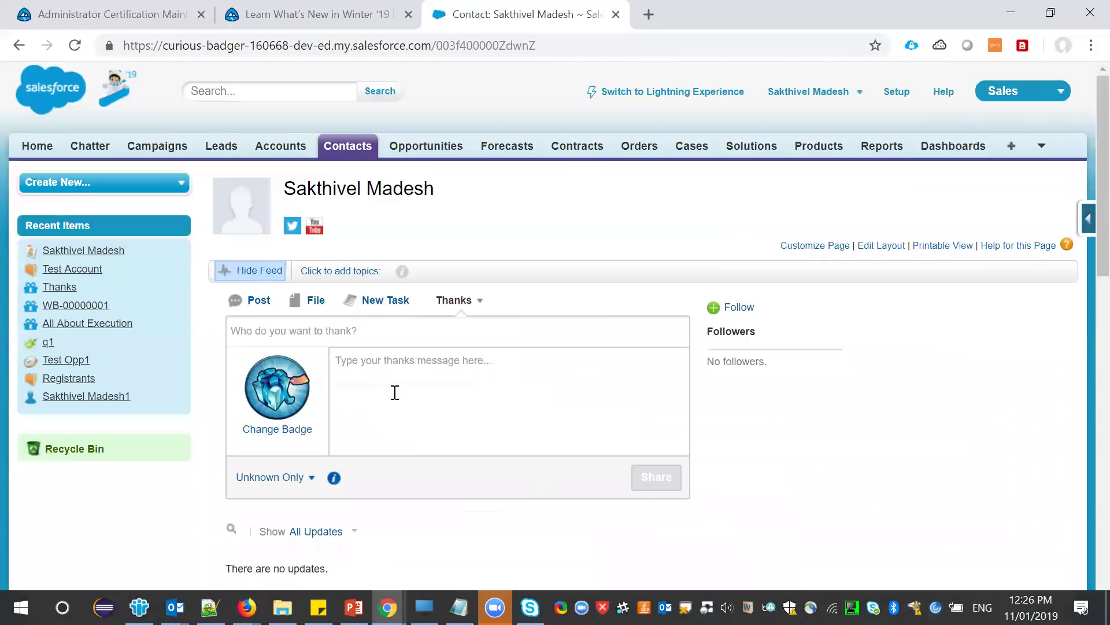
- Return to the Trailhead unit and read the Draft Posts section
key("ctrl+shift+Tab")
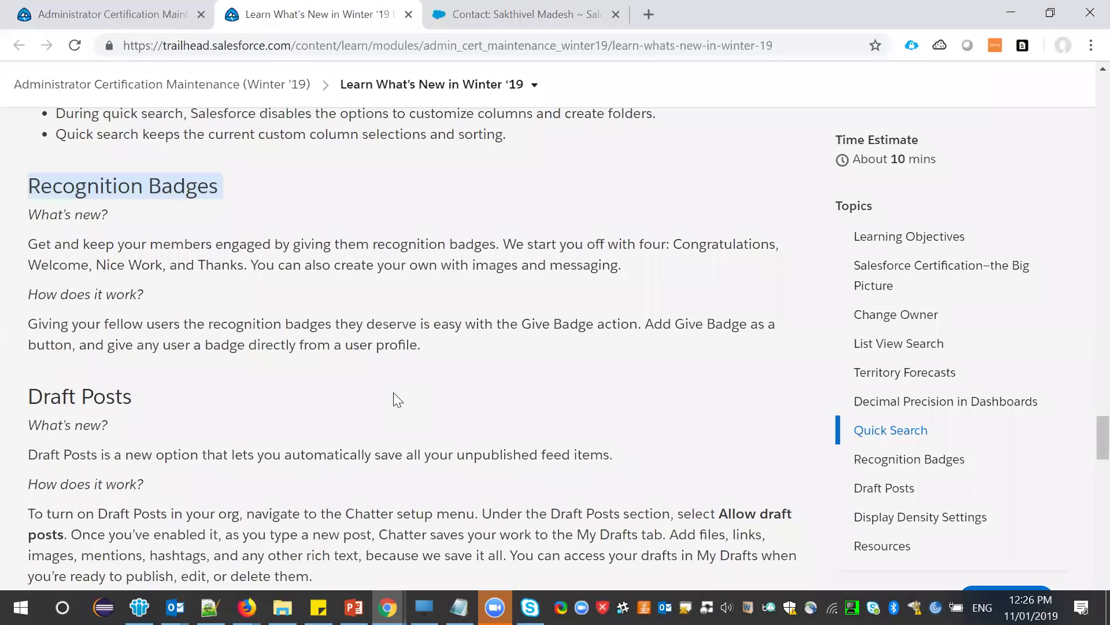
scroll(393, 392, "down", 1)
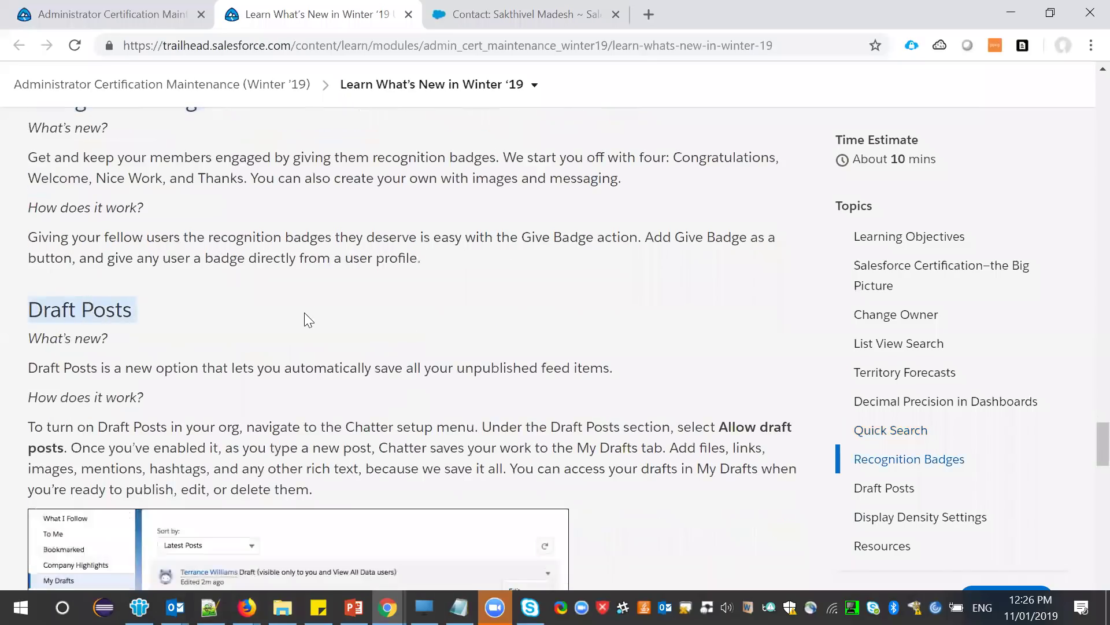
scroll(305, 313, "down", 3)
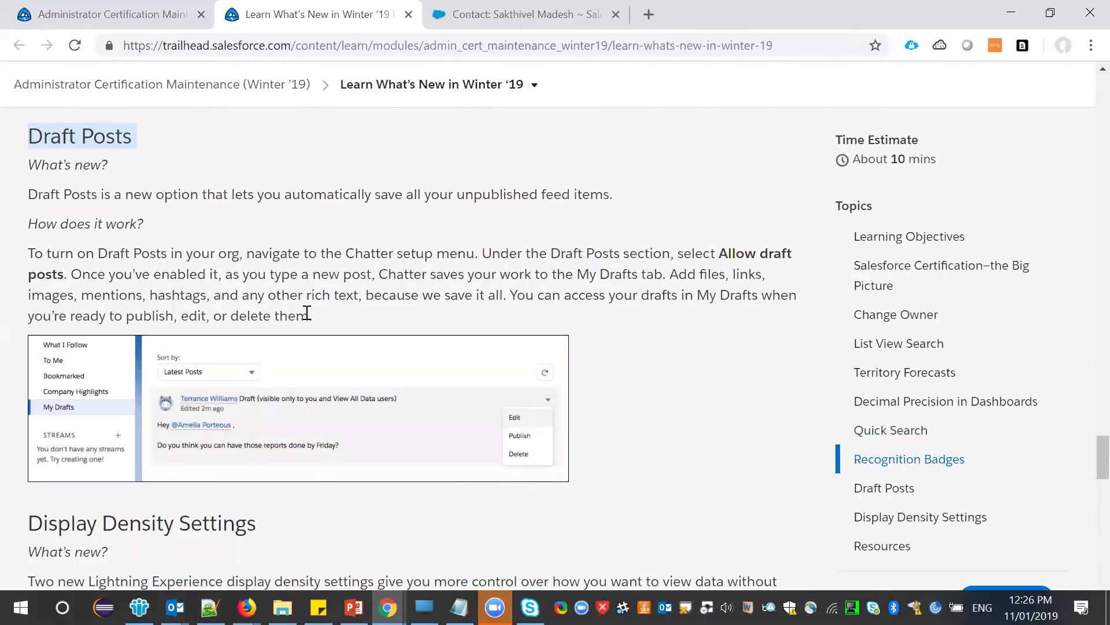
- Open Chatter in Salesforce Classic and check its feed navigation list for a drafts entry
key("ctrl+Tab")
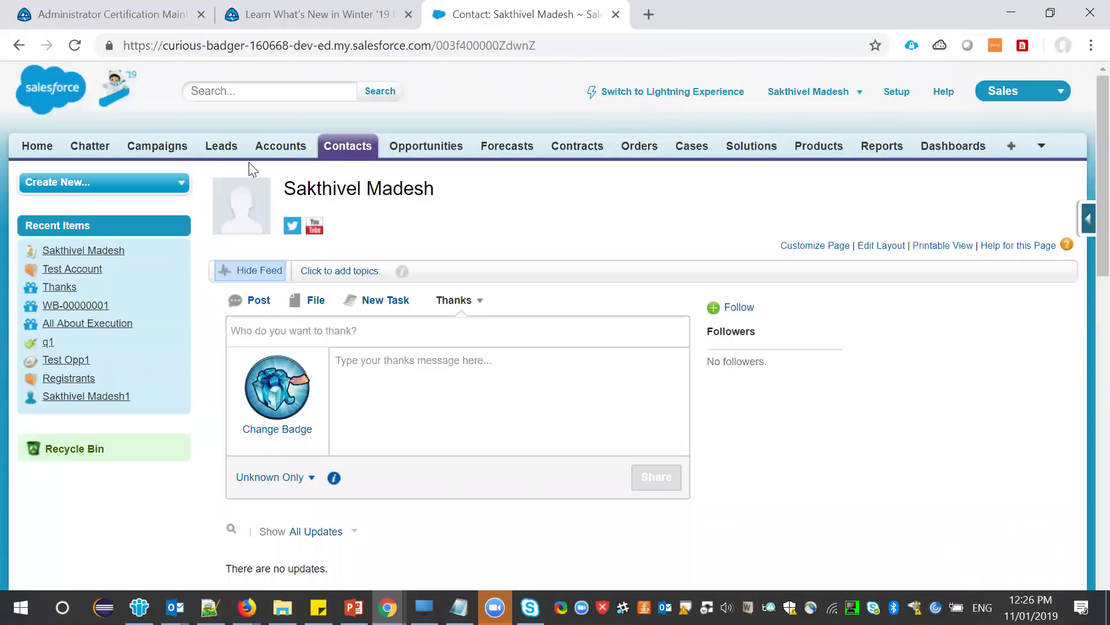
left_click(89, 151)
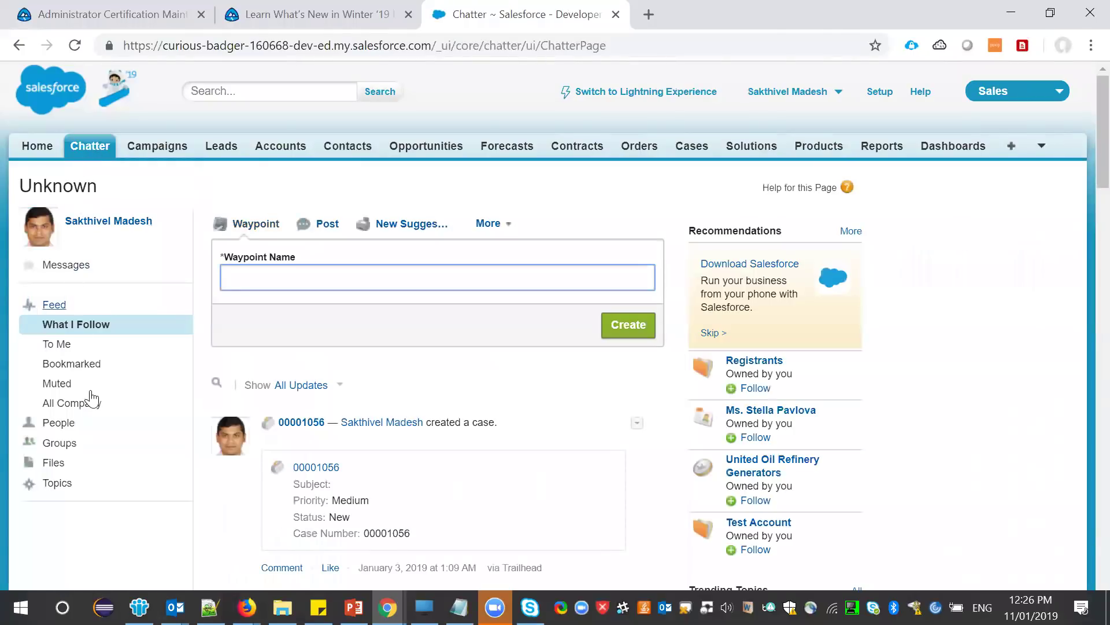
left_click_drag(88, 524, 131, 297)
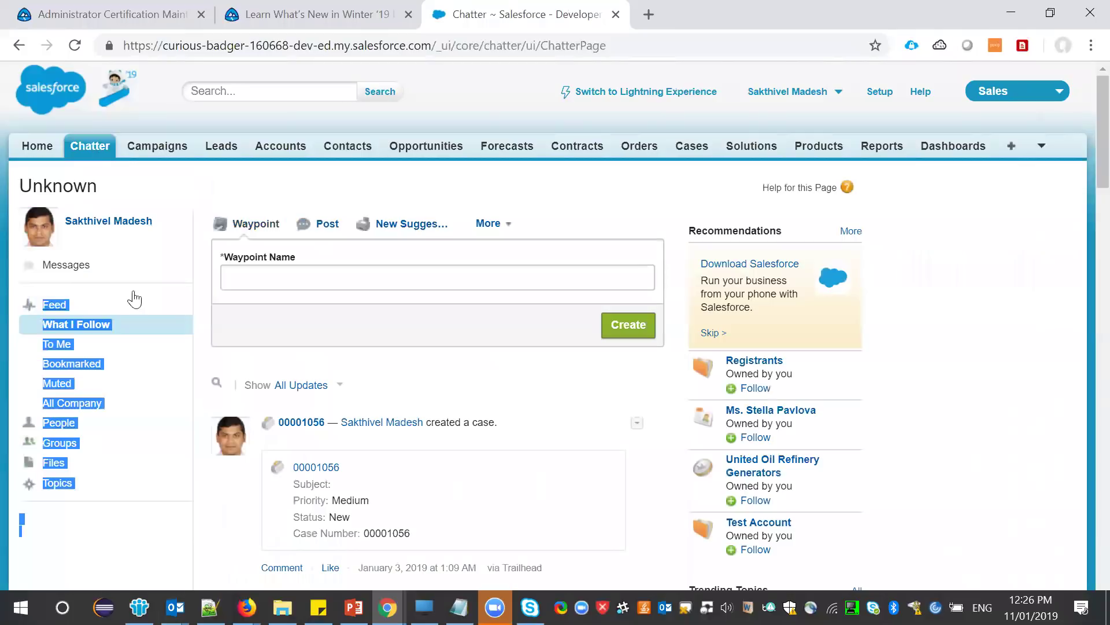
- Switch the org to Lightning Experience and open My Drafts in Chatter
left_click(648, 95)
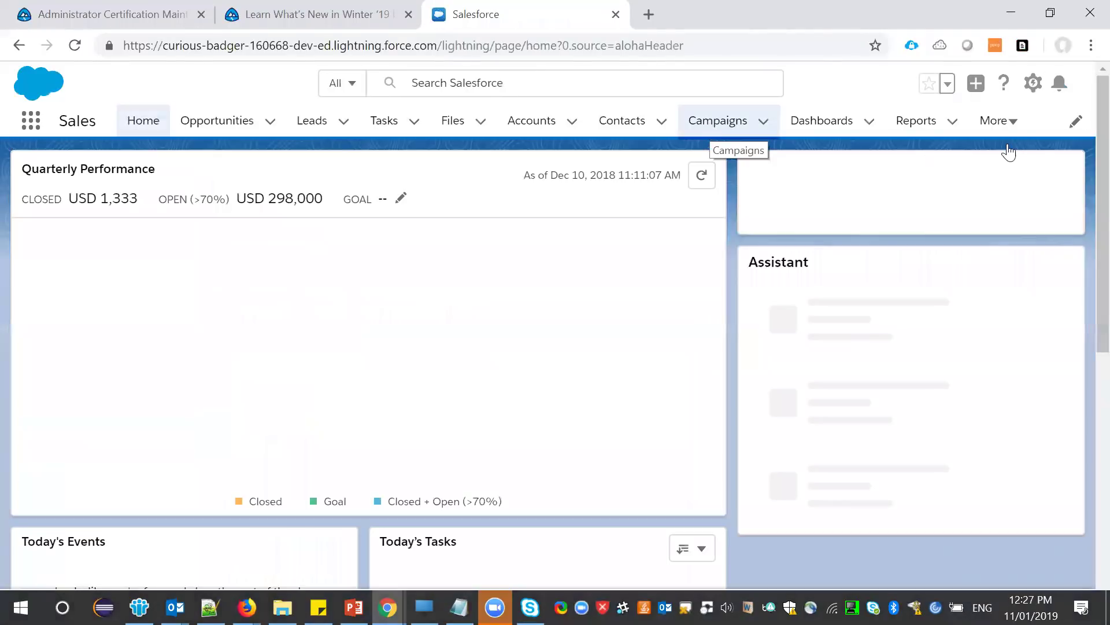
left_click(1007, 124)
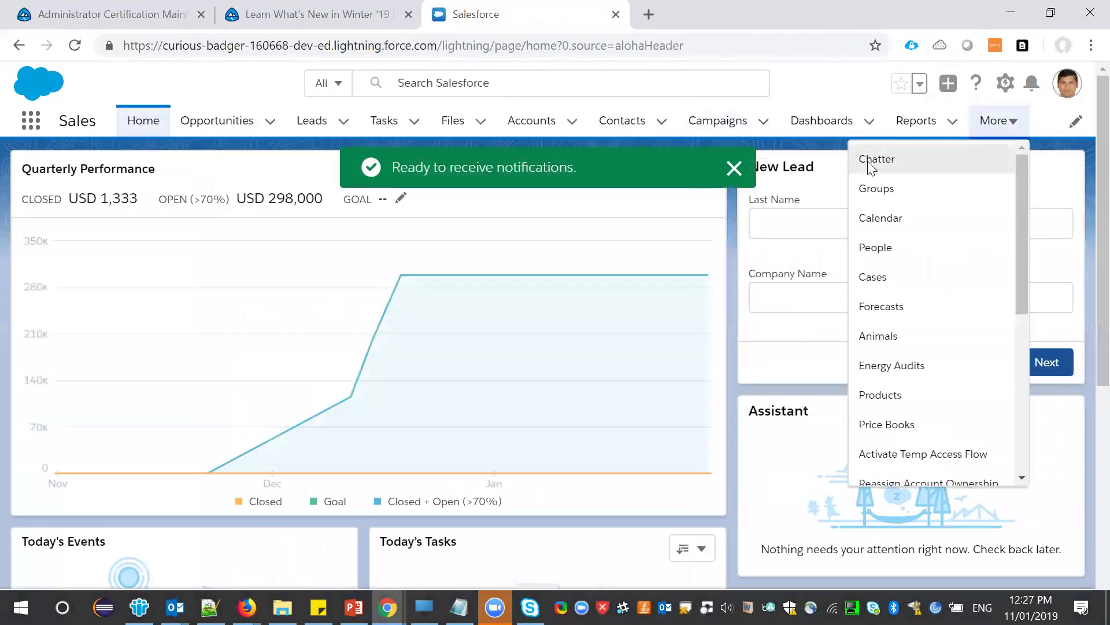
left_click(876, 159)
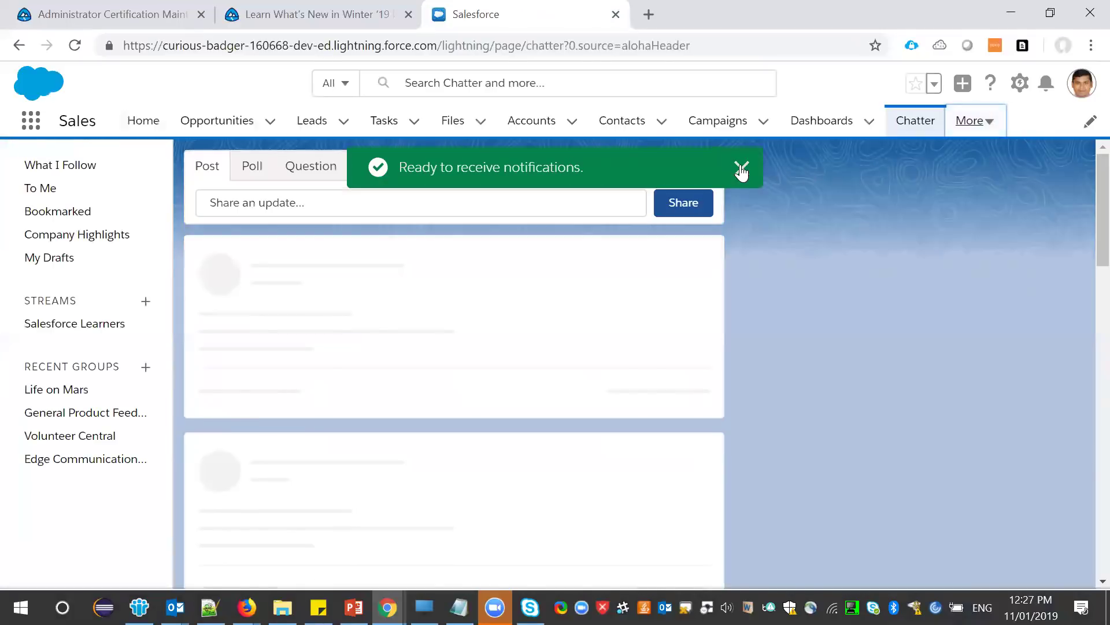
left_click(742, 168)
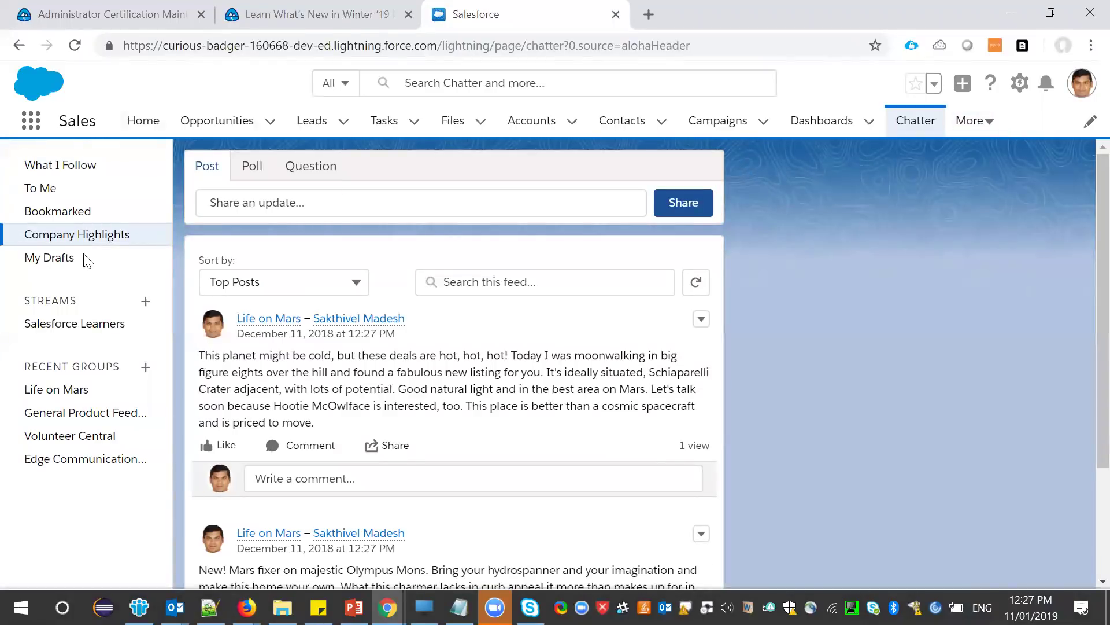
left_click(45, 265)
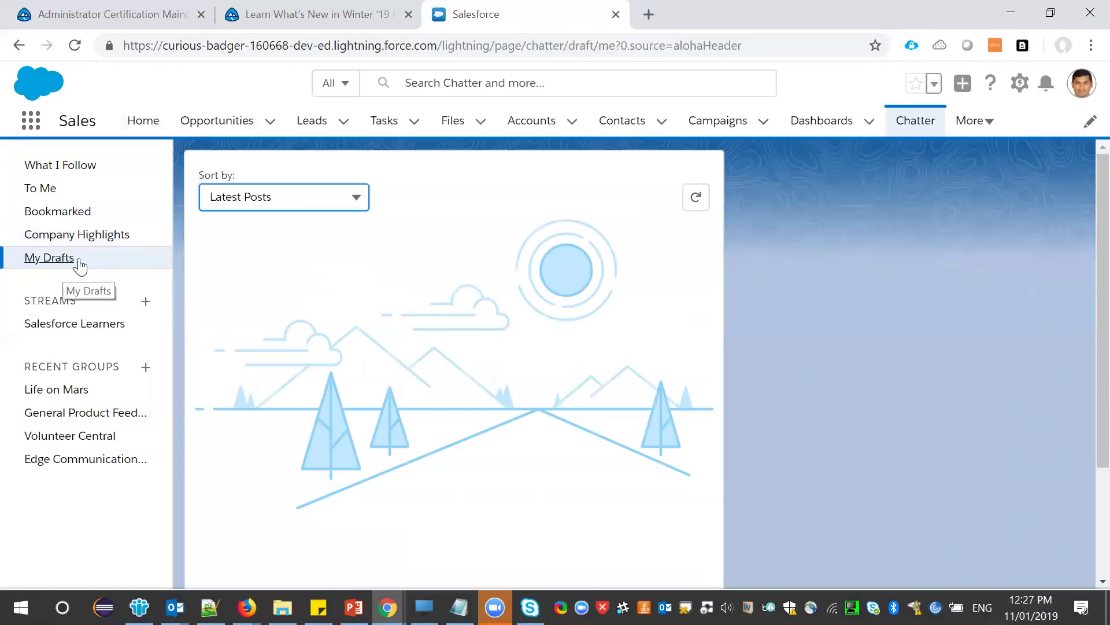
- Read Trailhead's Display Density Settings section and check the matching display density options in the org's user profile menu
left_click(258, 18)
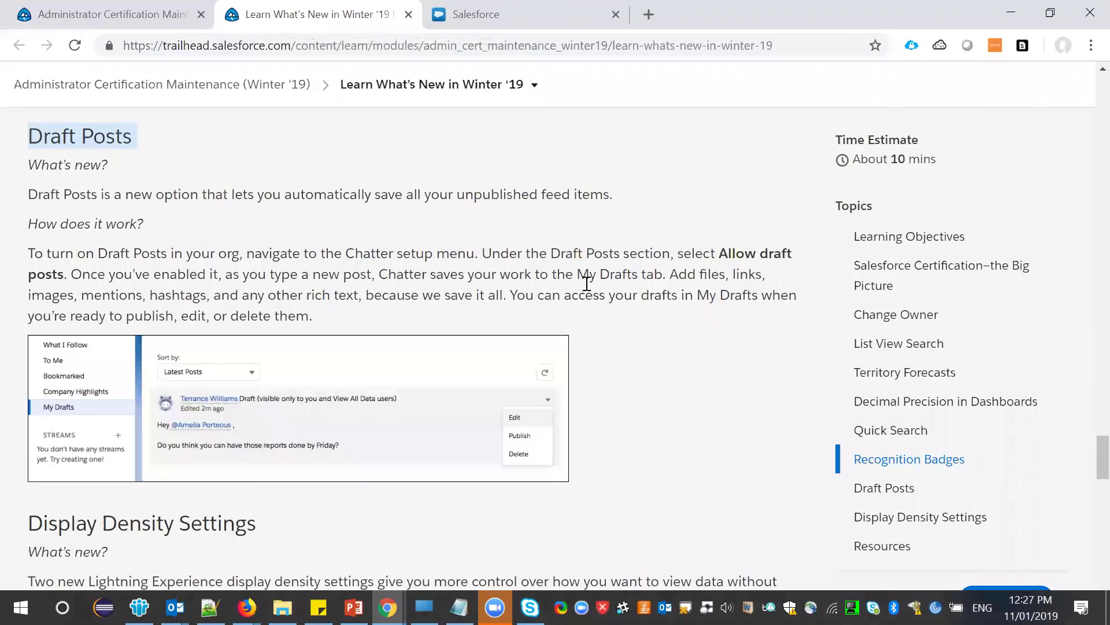
scroll(586, 283, "down", 5)
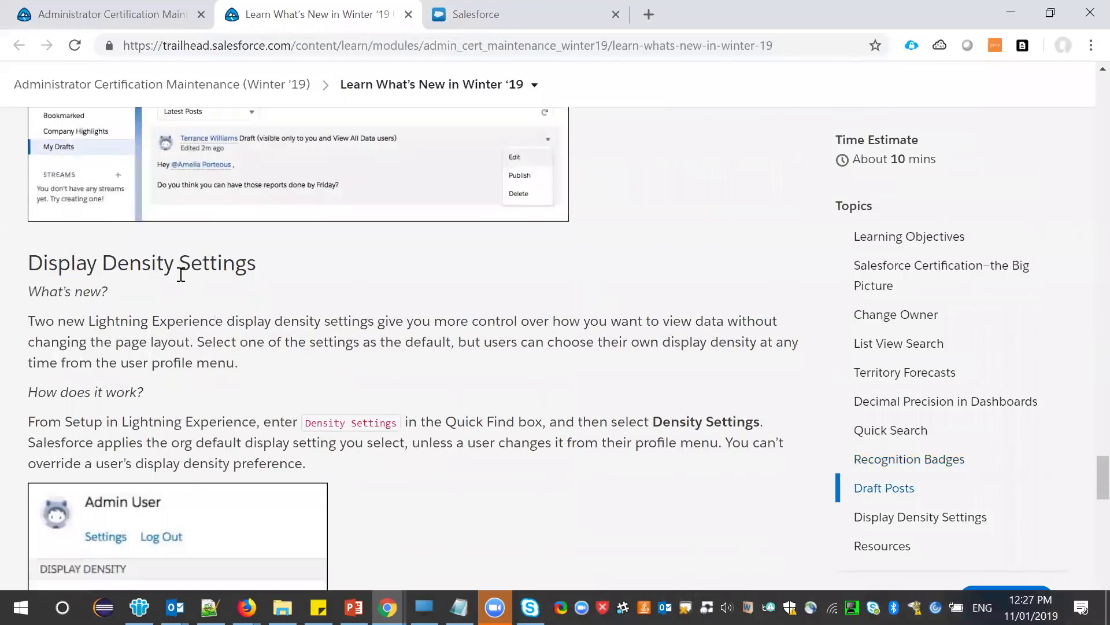
triple_click(181, 274)
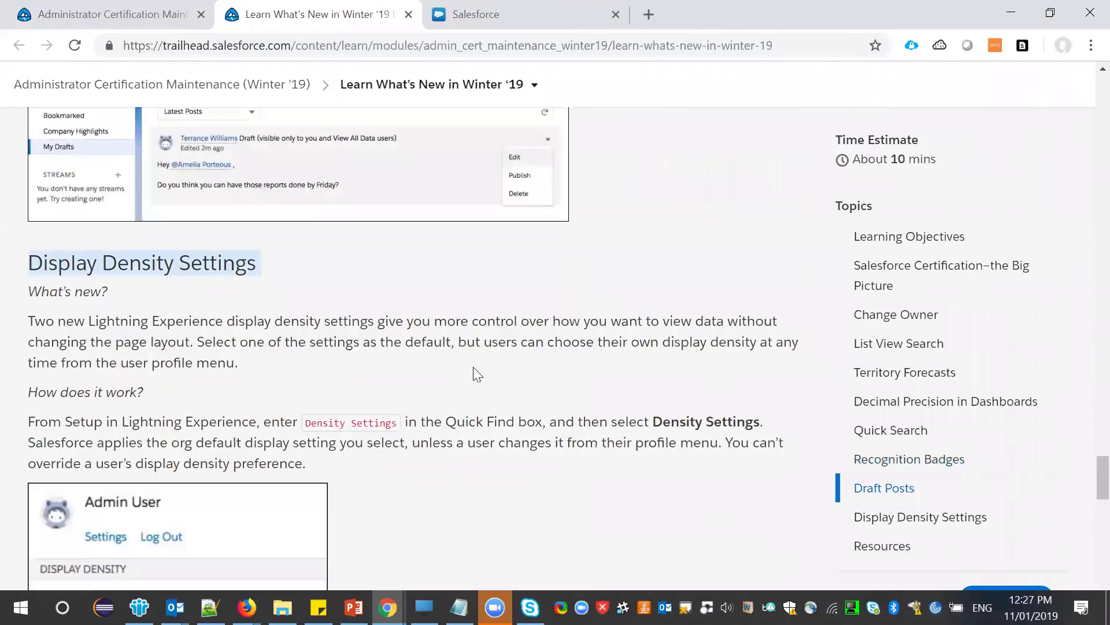
scroll(473, 373, "down", 3)
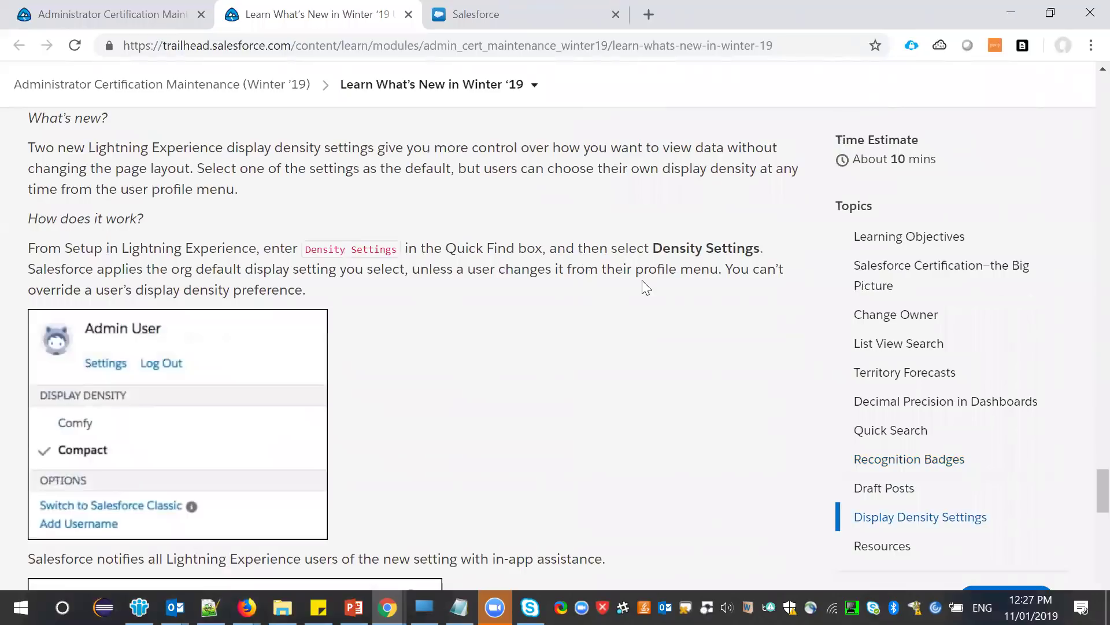
key("ctrl+Tab")
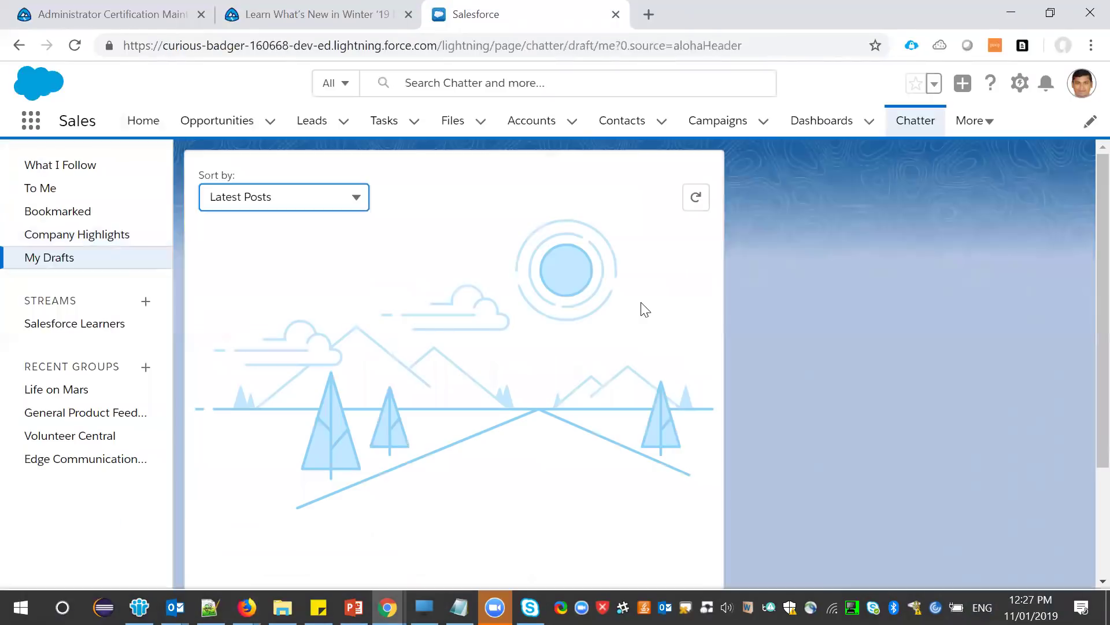
left_click(1082, 87)
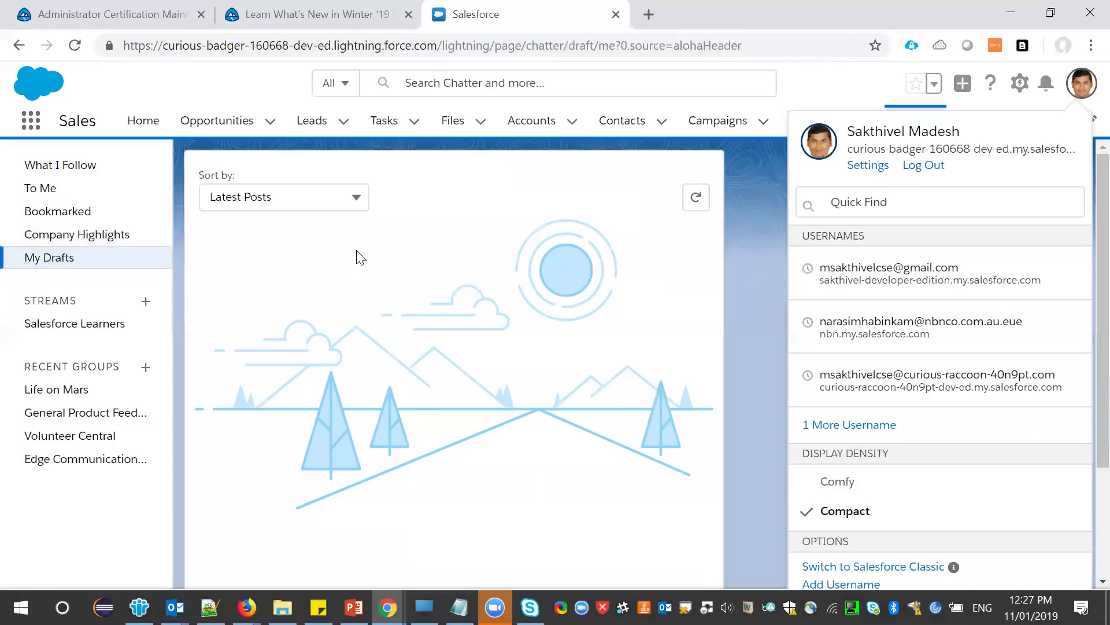
- Show the All Open Leads list view and open the first lead's details
left_click(328, 123)
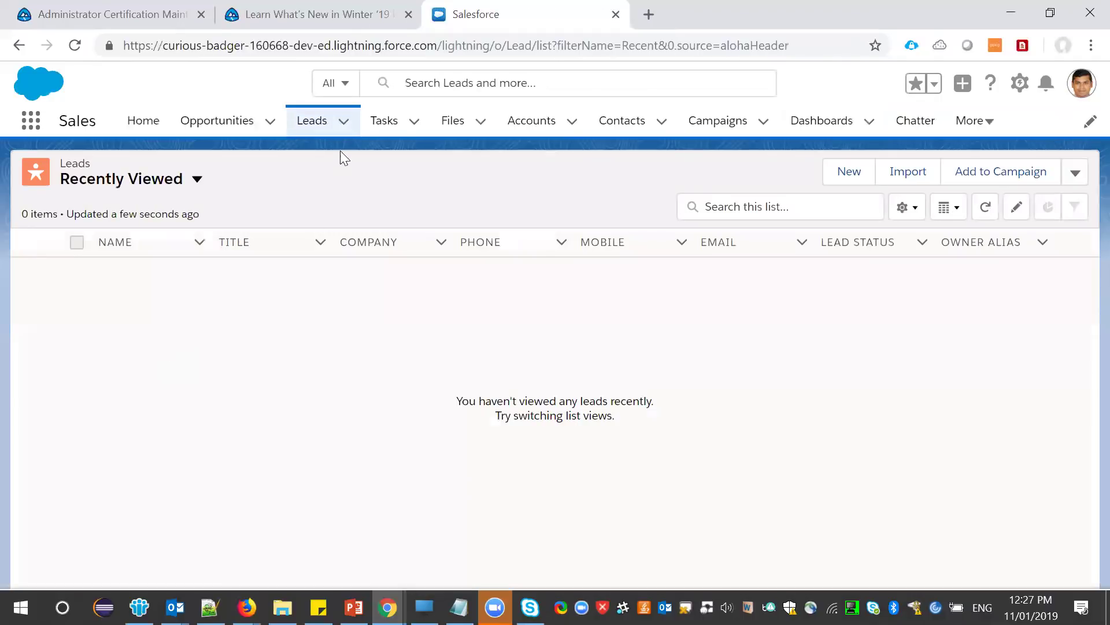
left_click(194, 179)
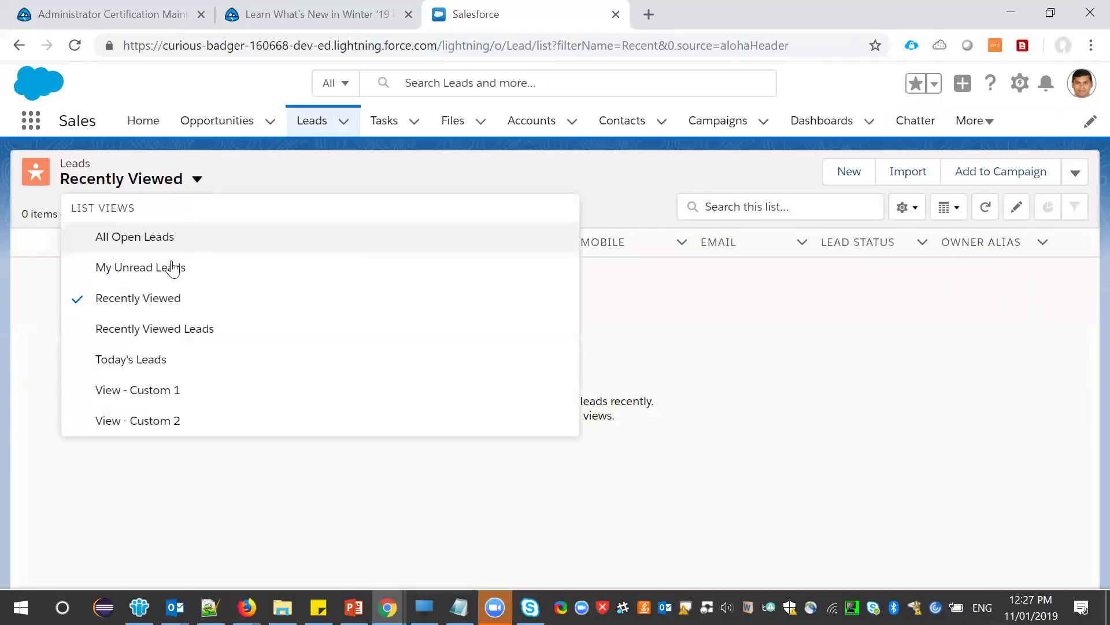
left_click(159, 242)
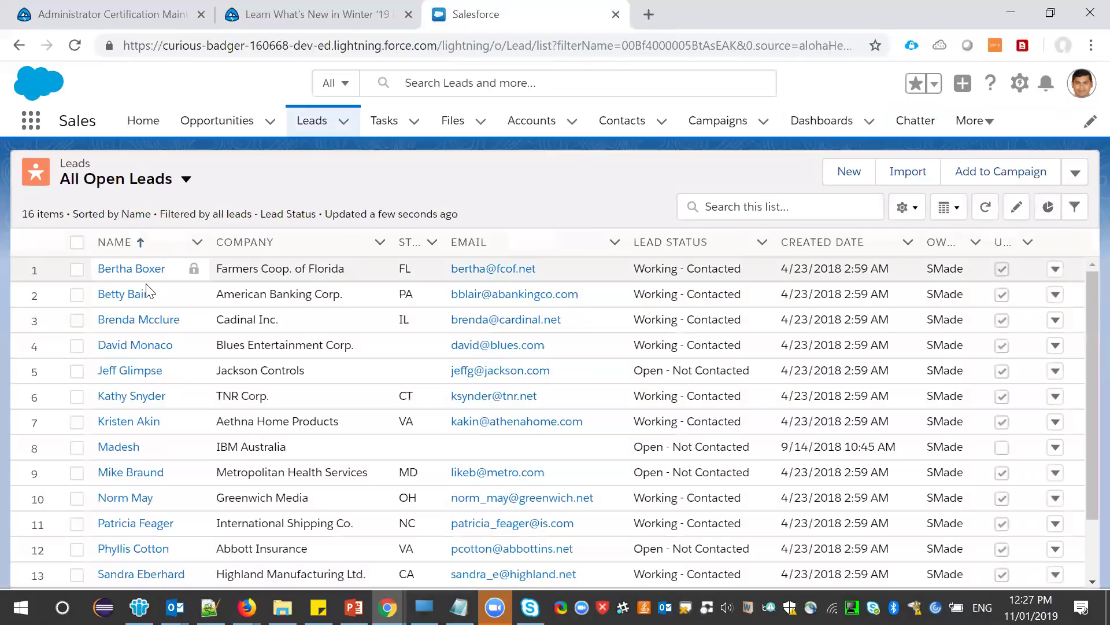
left_click(131, 268)
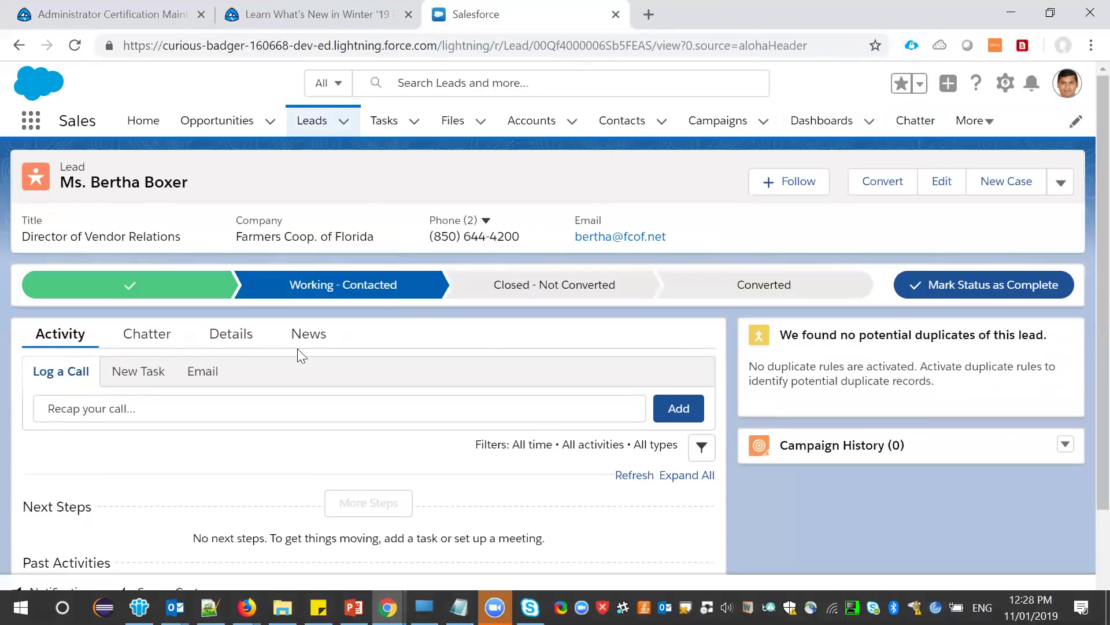
left_click(230, 333)
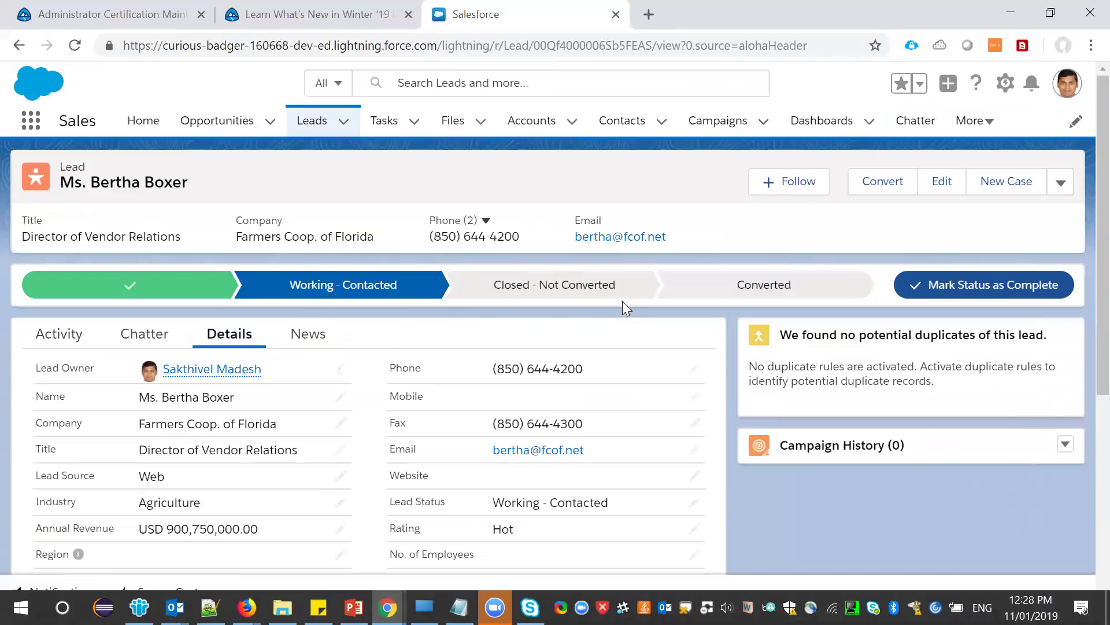
- Set the display density to Comfy and reopen the lead's details
left_click(1067, 96)
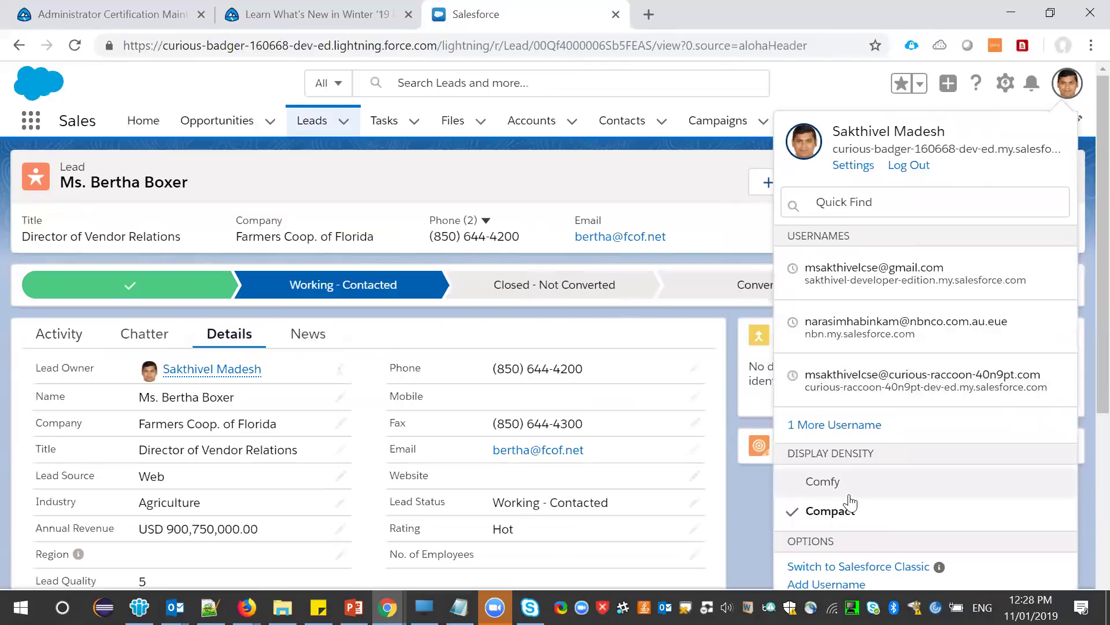
left_click(832, 484)
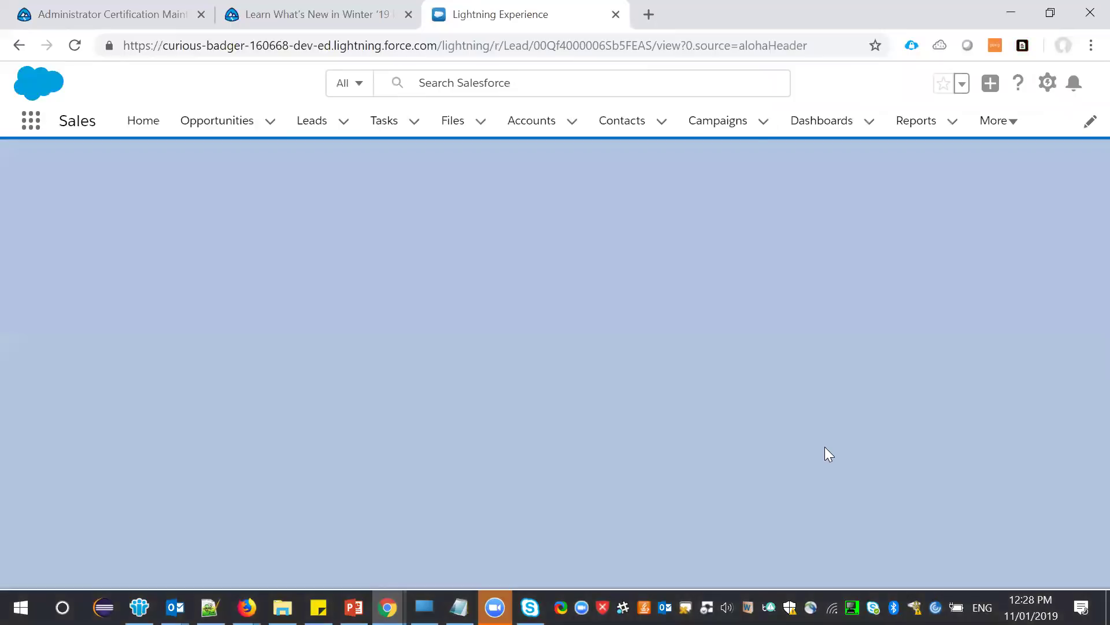
left_click(742, 167)
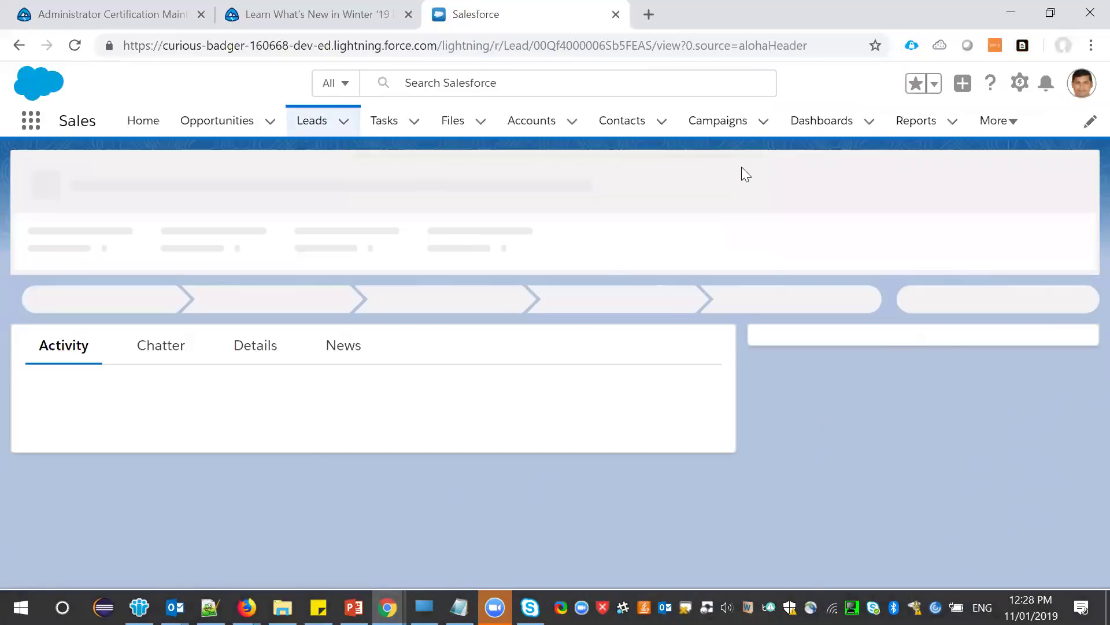
left_click(283, 377)
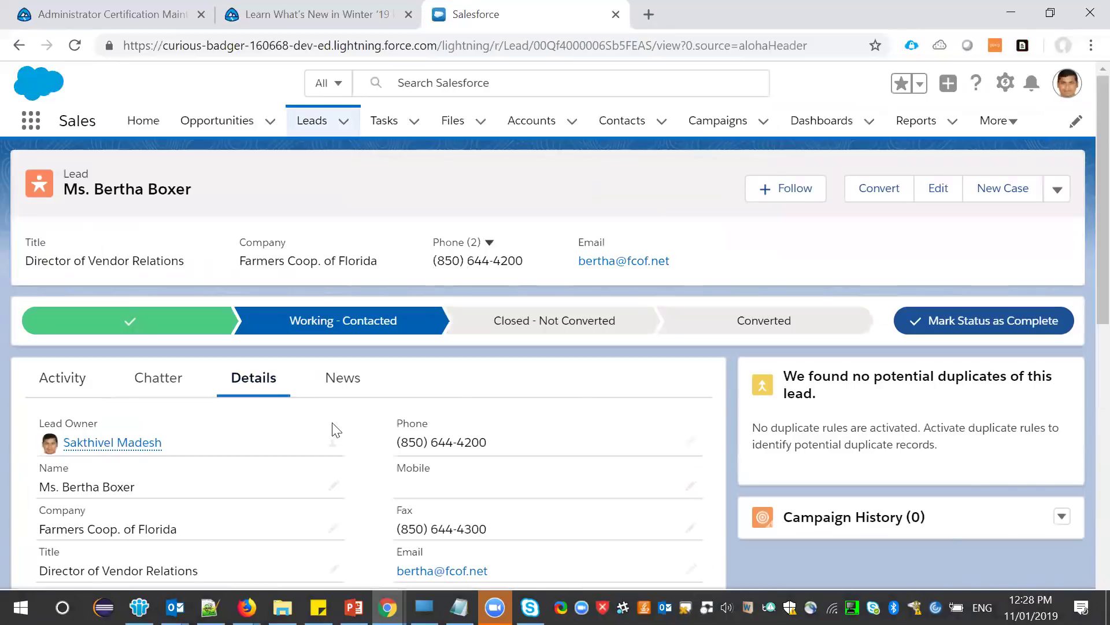
- Read the Trailhead passage on in-app assistance for display density, comparing the Comfy and Compact views
left_click(268, 22)
scroll(442, 325, "down", 6)
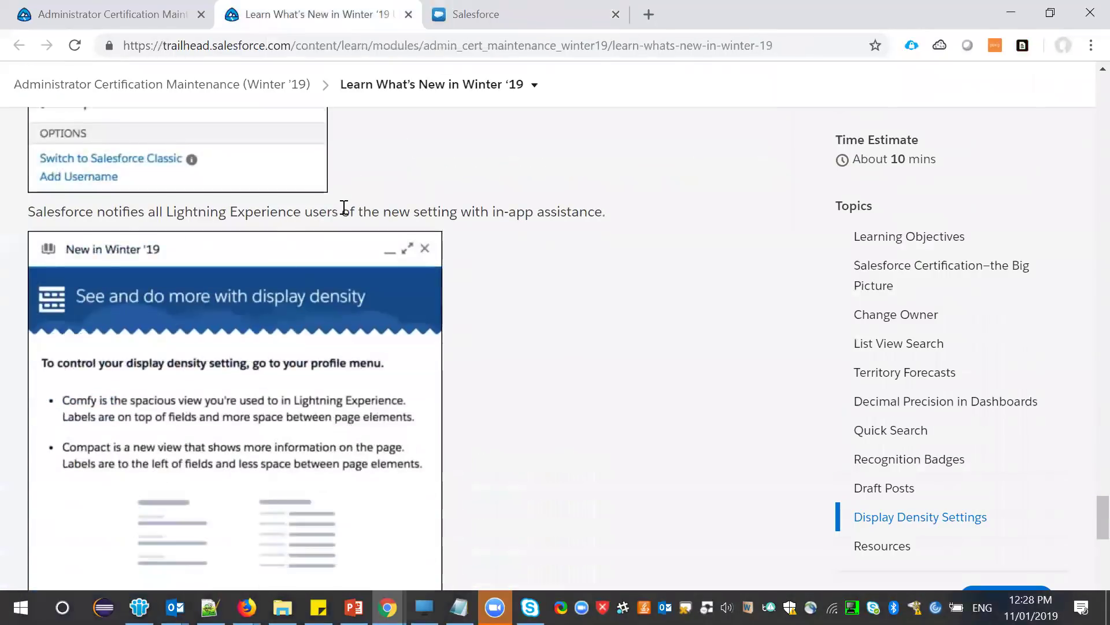
triple_click(344, 207)
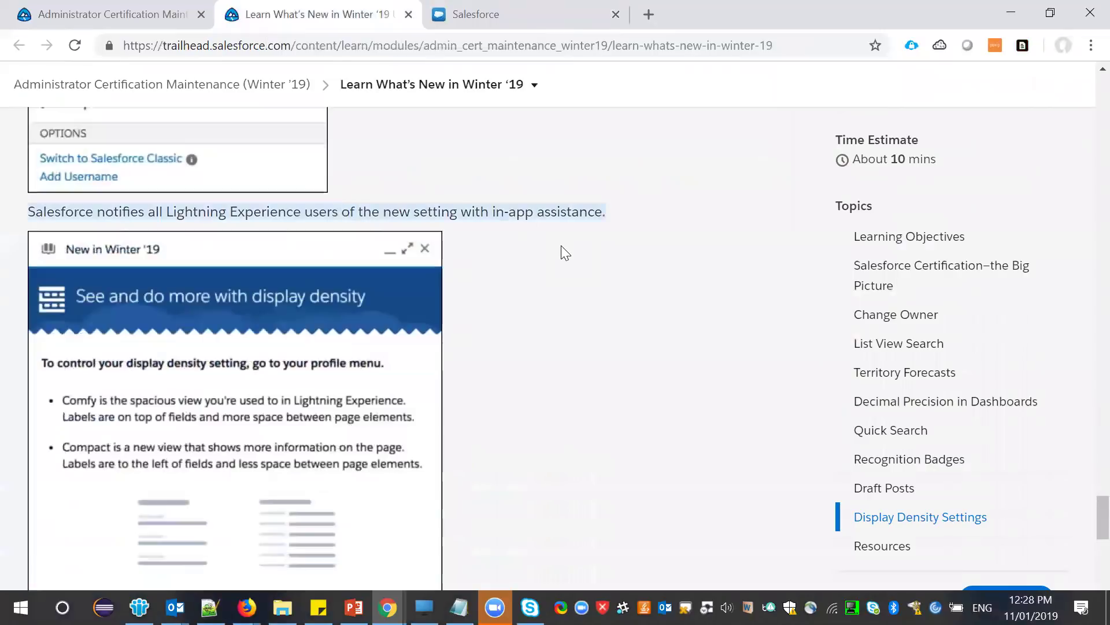
scroll(561, 245, "up", 3)
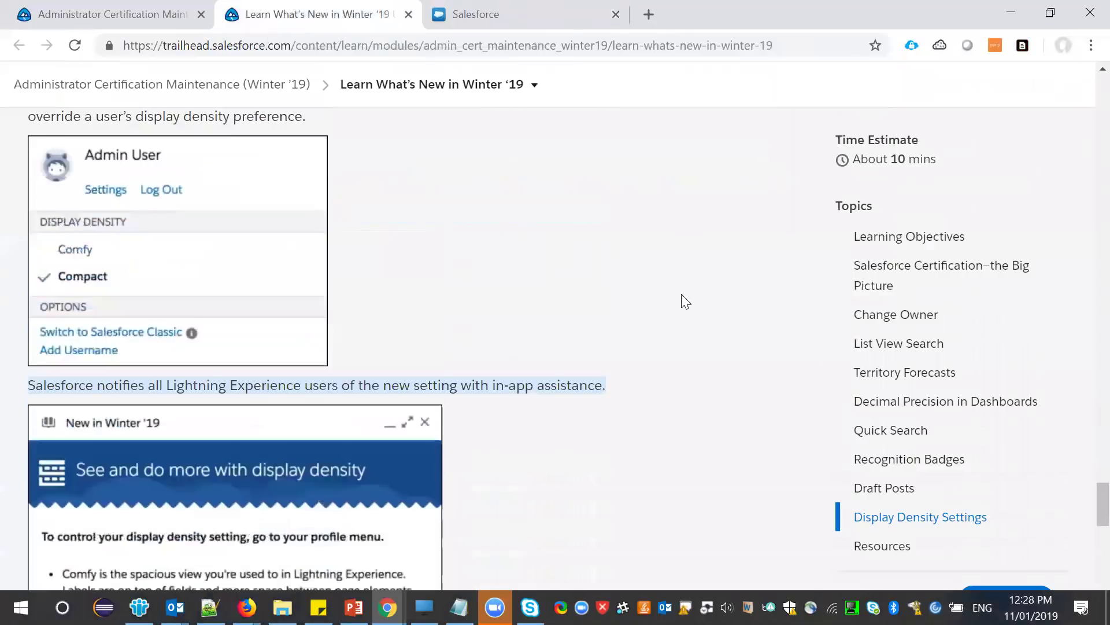
- Look through the Salesforce Help menu in the org for in-app assistance topics
key("ctrl+Tab")
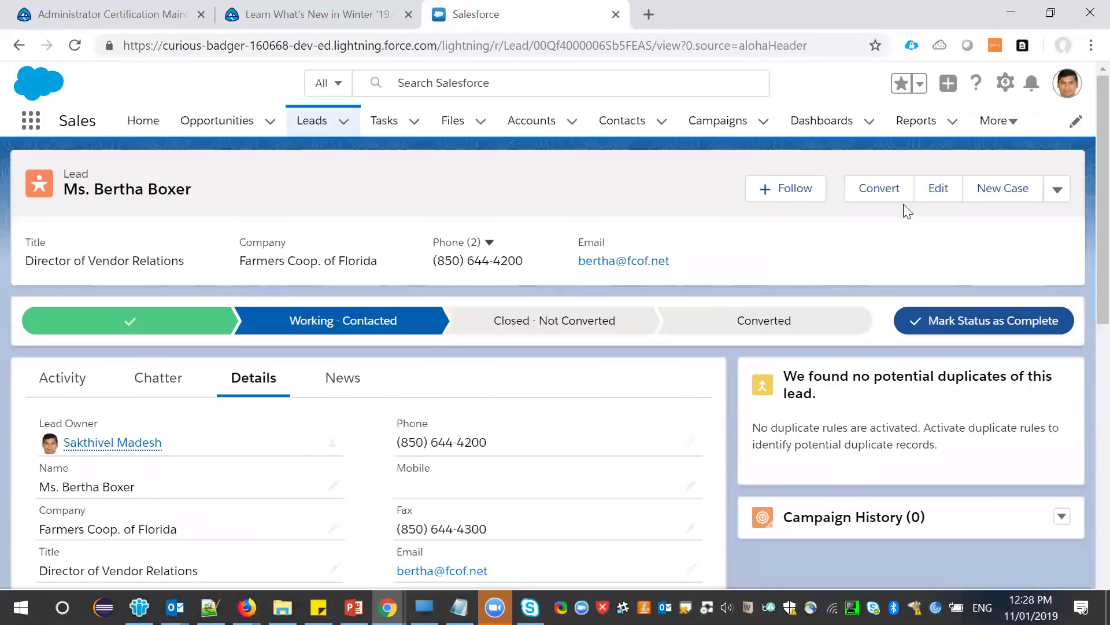
left_click(976, 86)
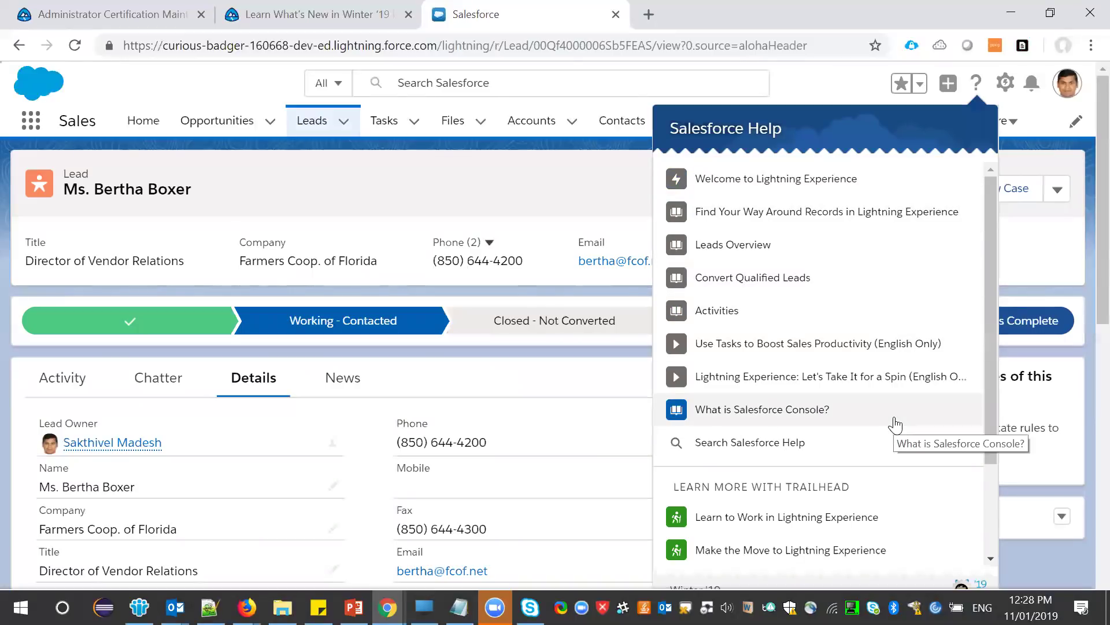
scroll(895, 426, "down", 3)
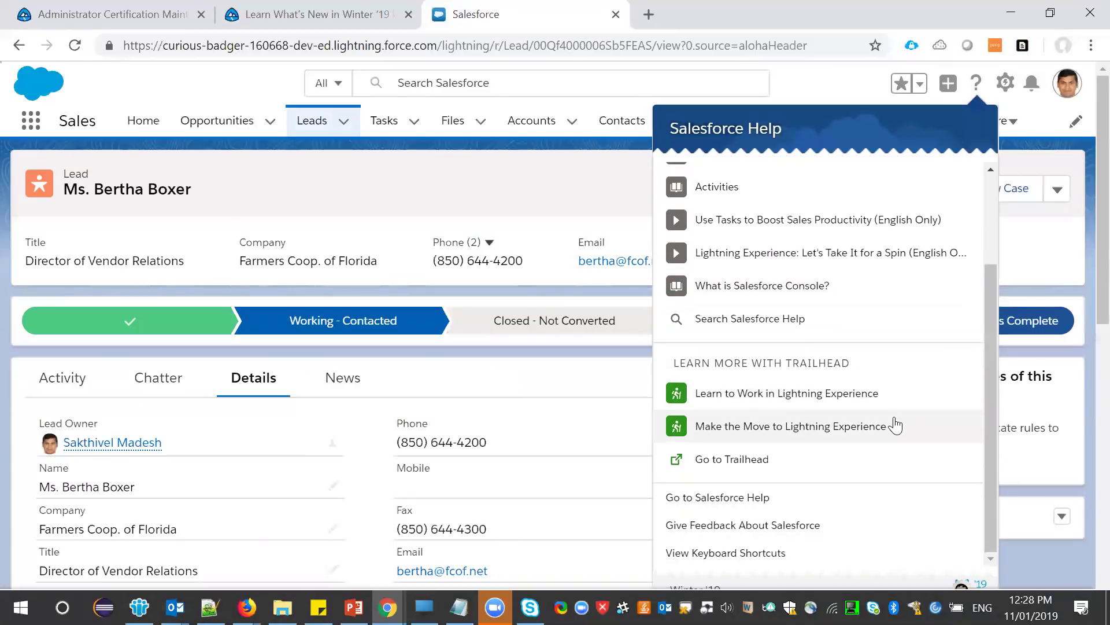
key("ctrl+shift+Tab")
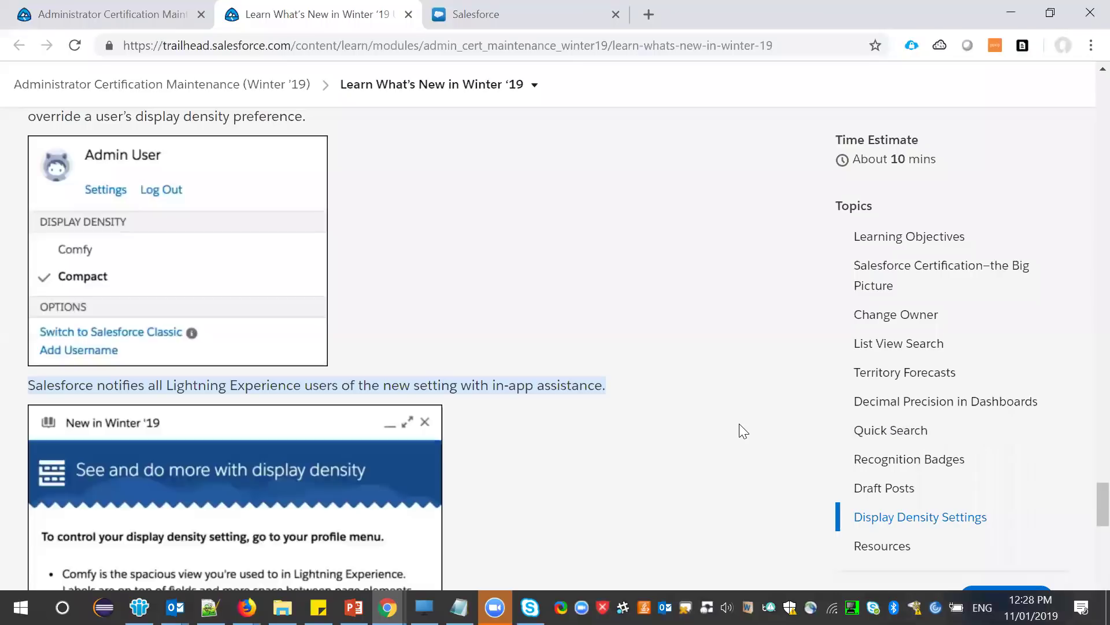
- Review the rest of Trailhead's display density section and open the next unit, Get Hands-on with Quick Text
scroll(738, 424, "down", 7)
scroll(736, 422, "down", 3)
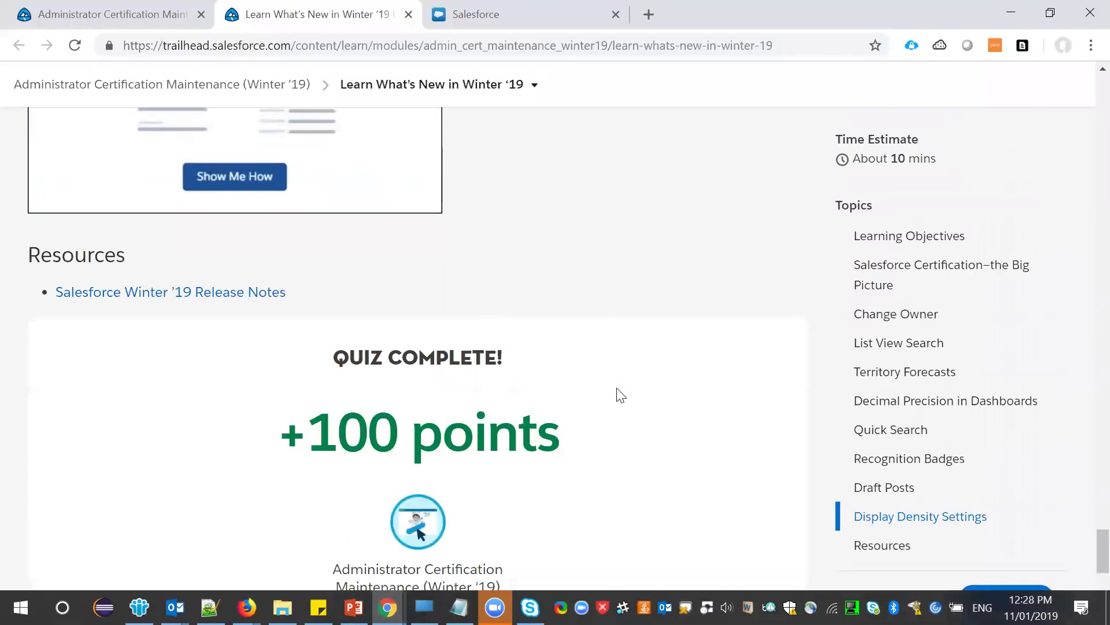
scroll(617, 391, "up", 2)
scroll(620, 395, "up", 2)
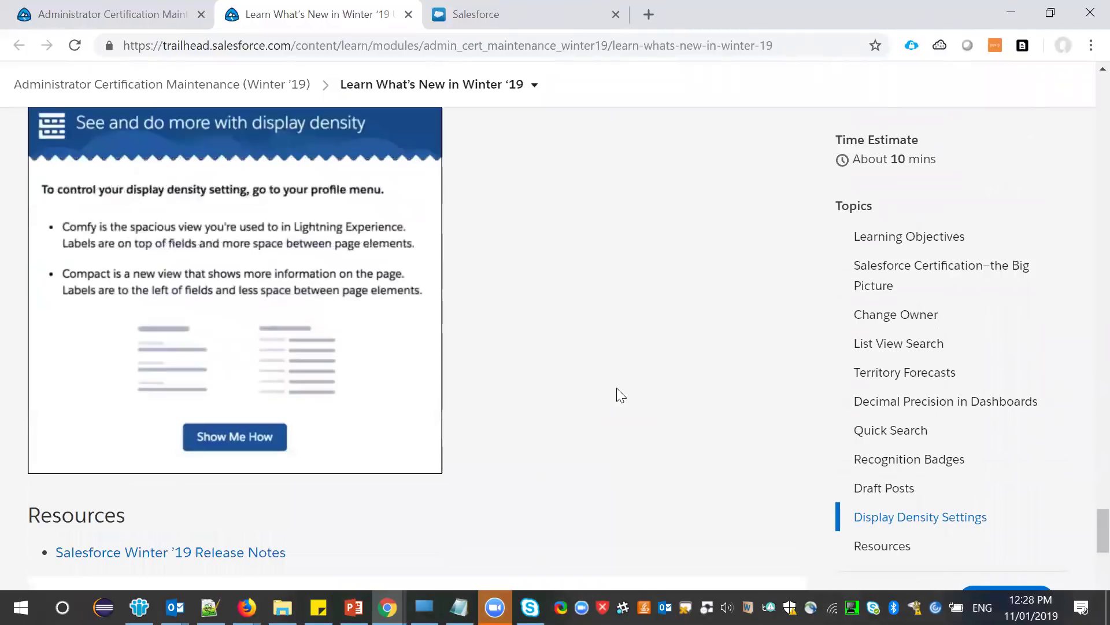
scroll(580, 364, "down", 9)
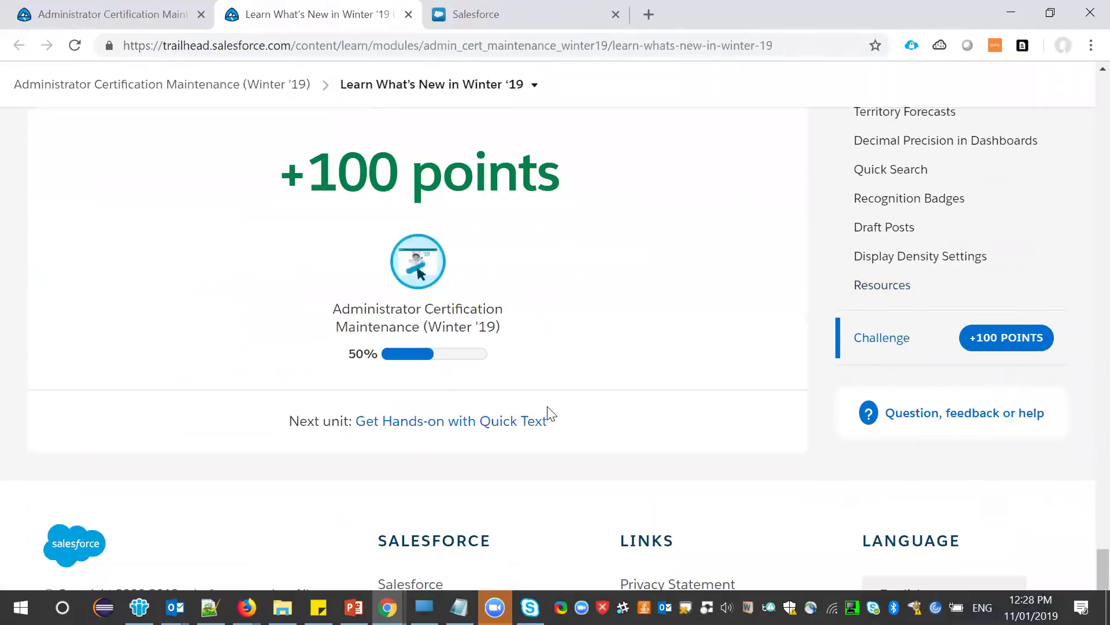
left_click(479, 427)
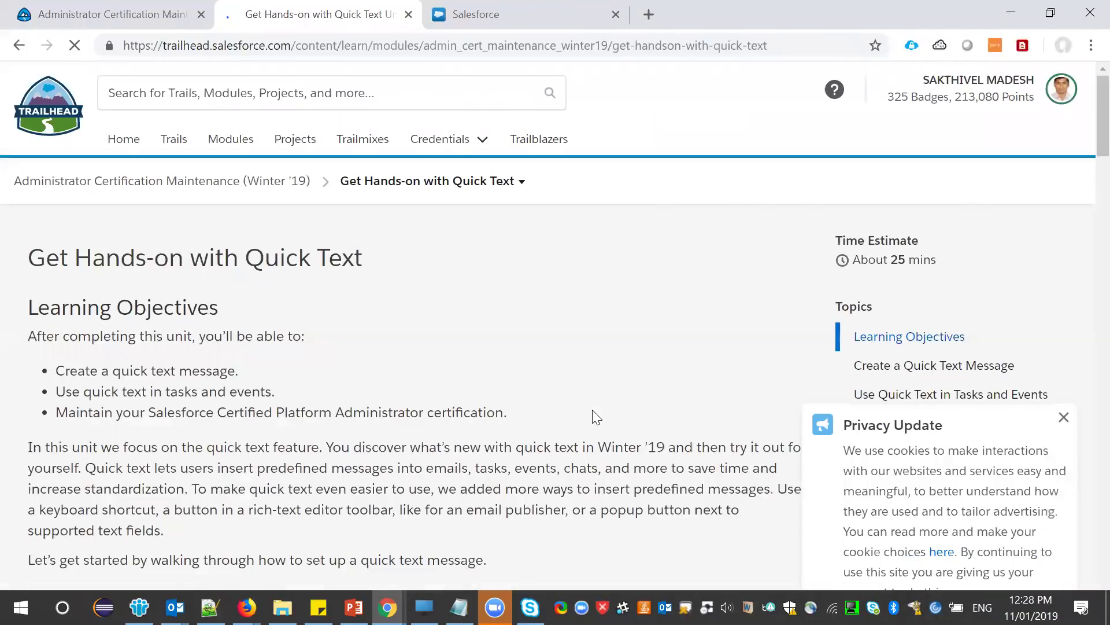
left_click_drag(247, 173, 365, 172)
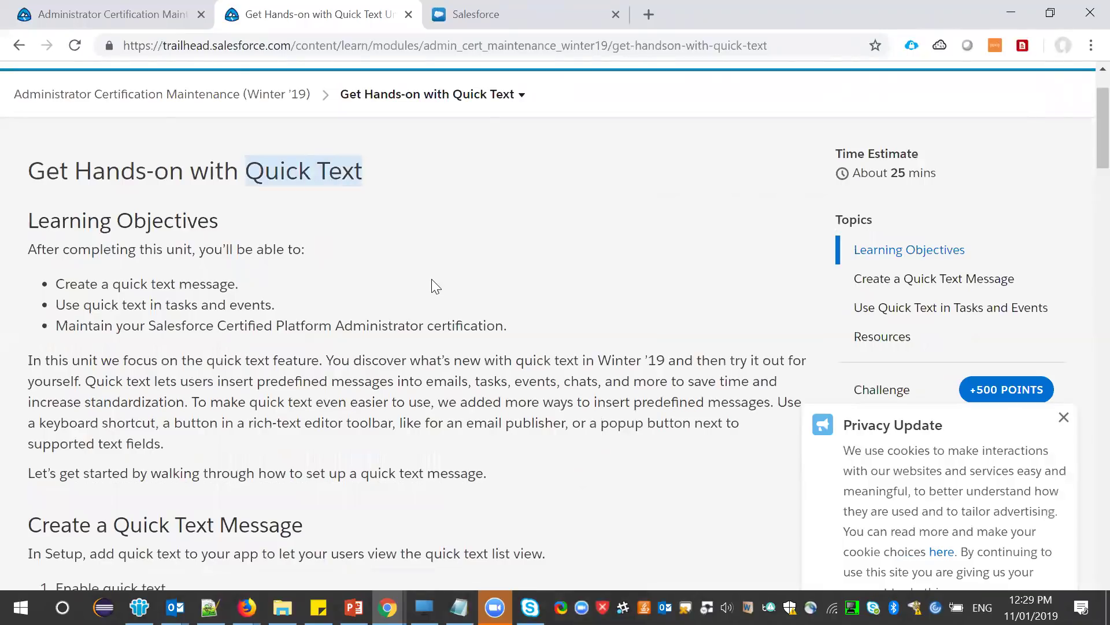
- Open the org's Setup, search it for "quick" and show the Quick Text Settings
key("ctrl+Tab")
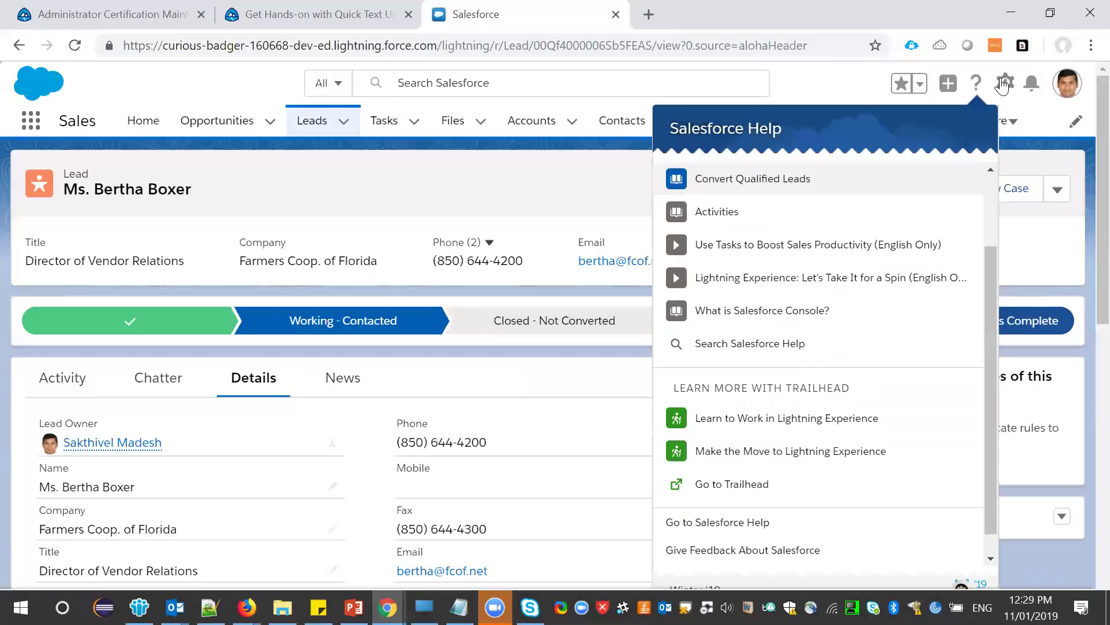
left_click(1006, 83)
left_click(926, 132)
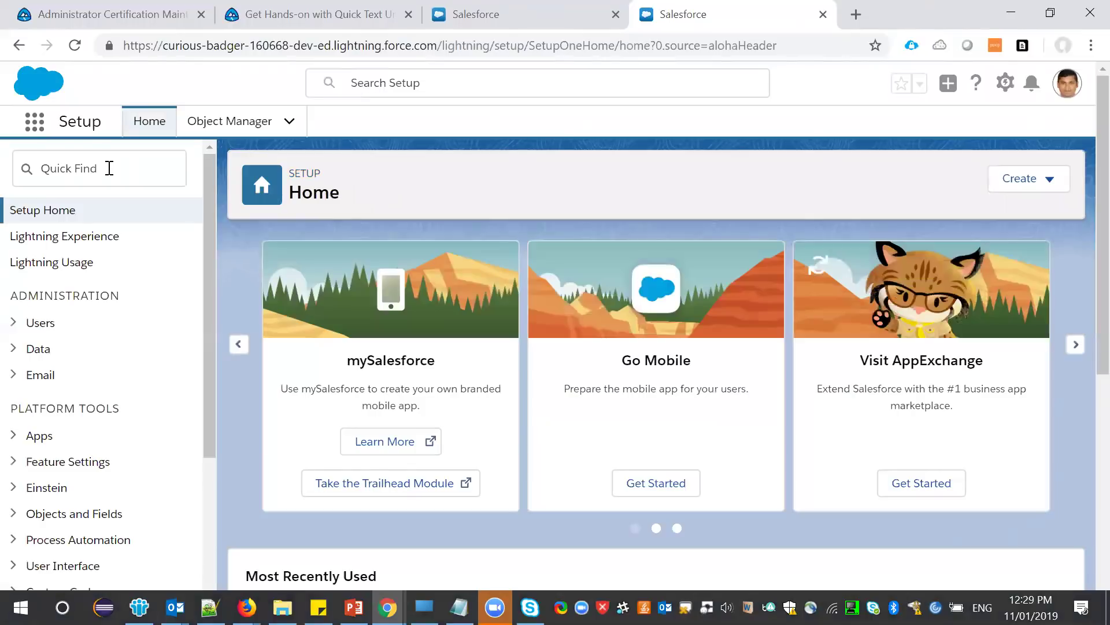
left_click(108, 168)
type("quick")
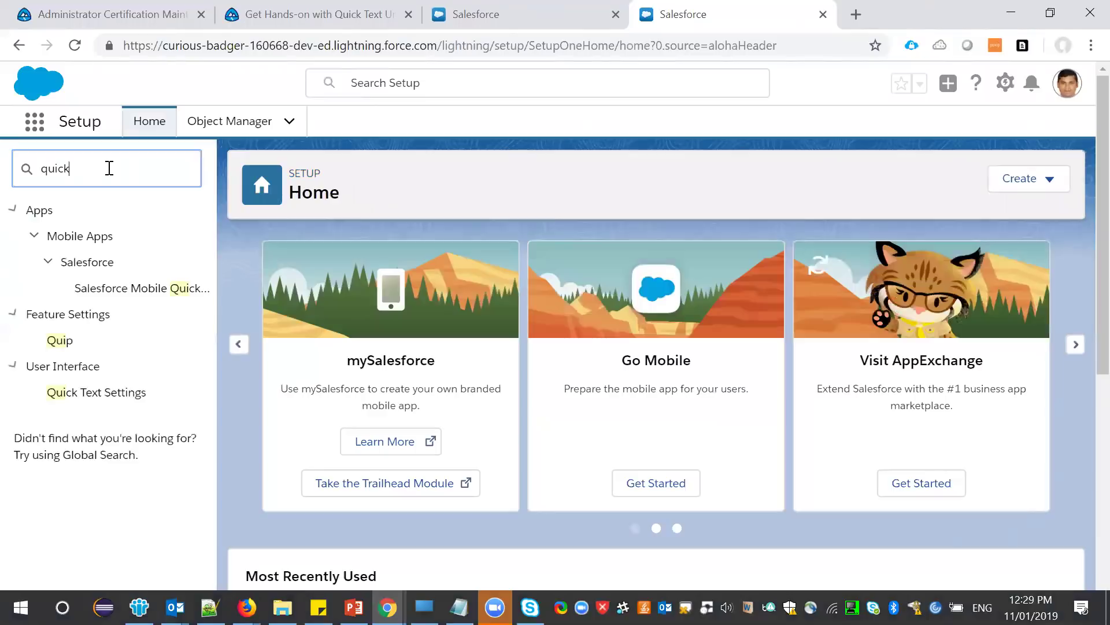
left_click(114, 343)
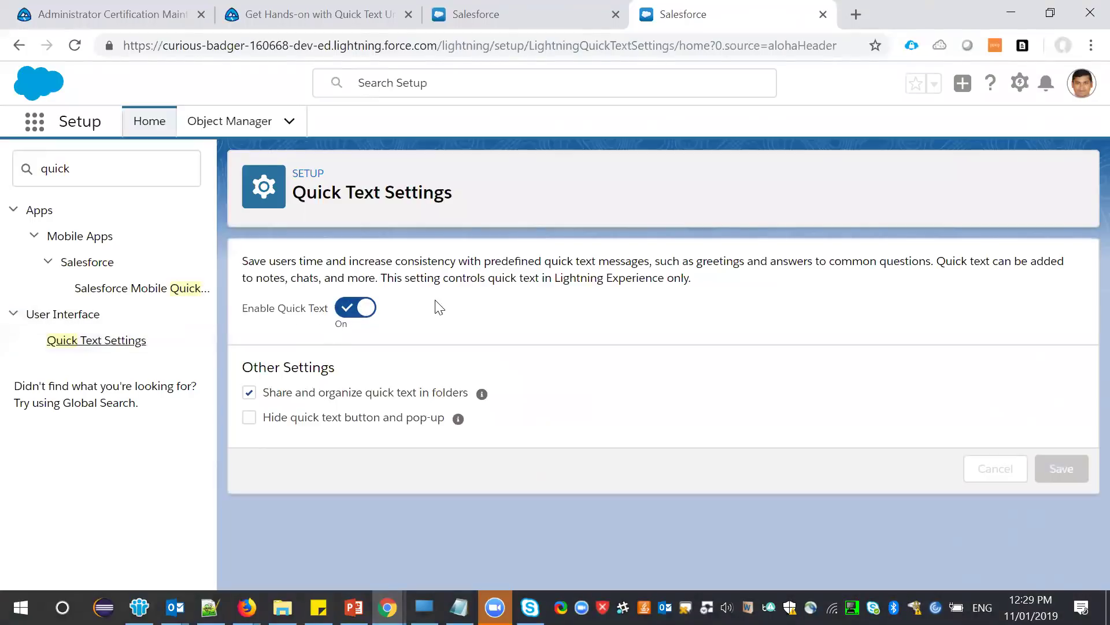
- Find the Quick Text item through the App Launcher, show All Quick Text and widen the list columns
left_click(36, 122)
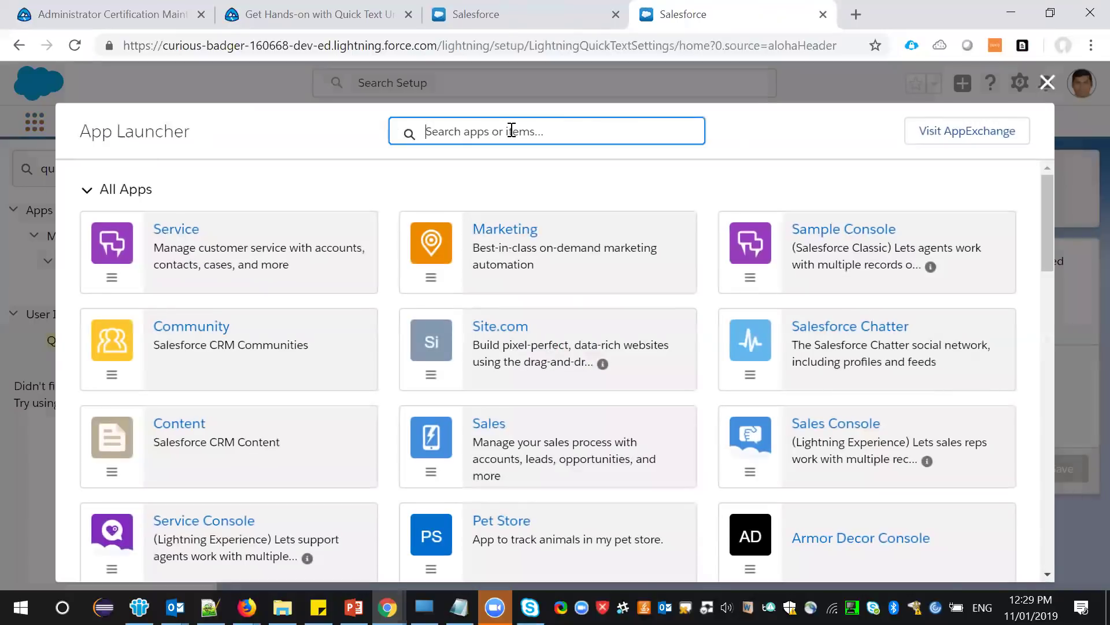
type("quick")
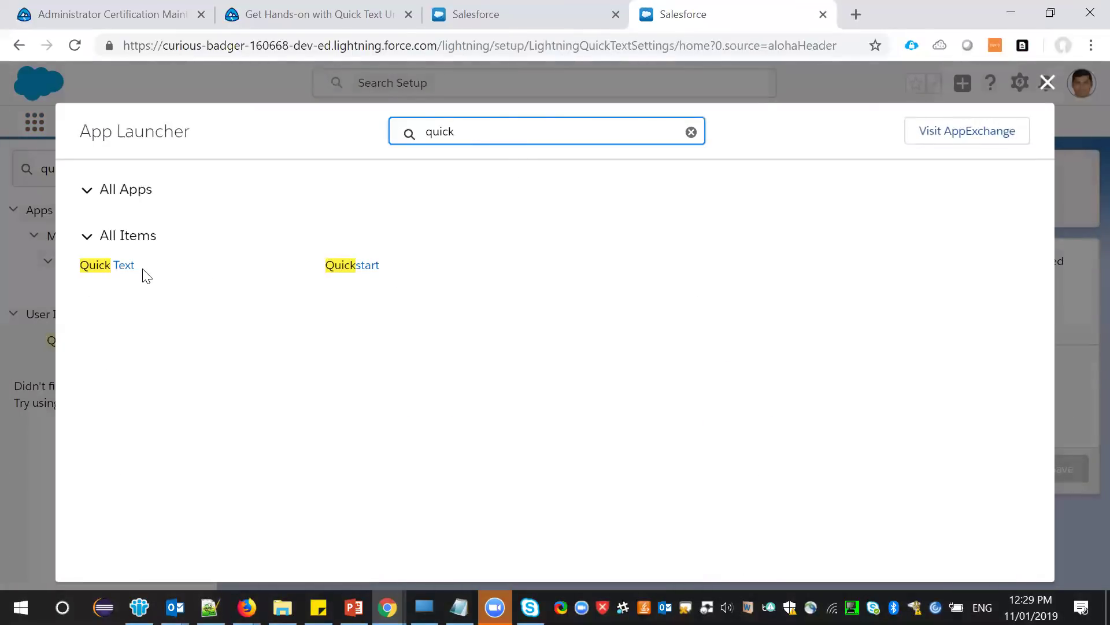
left_click(114, 266)
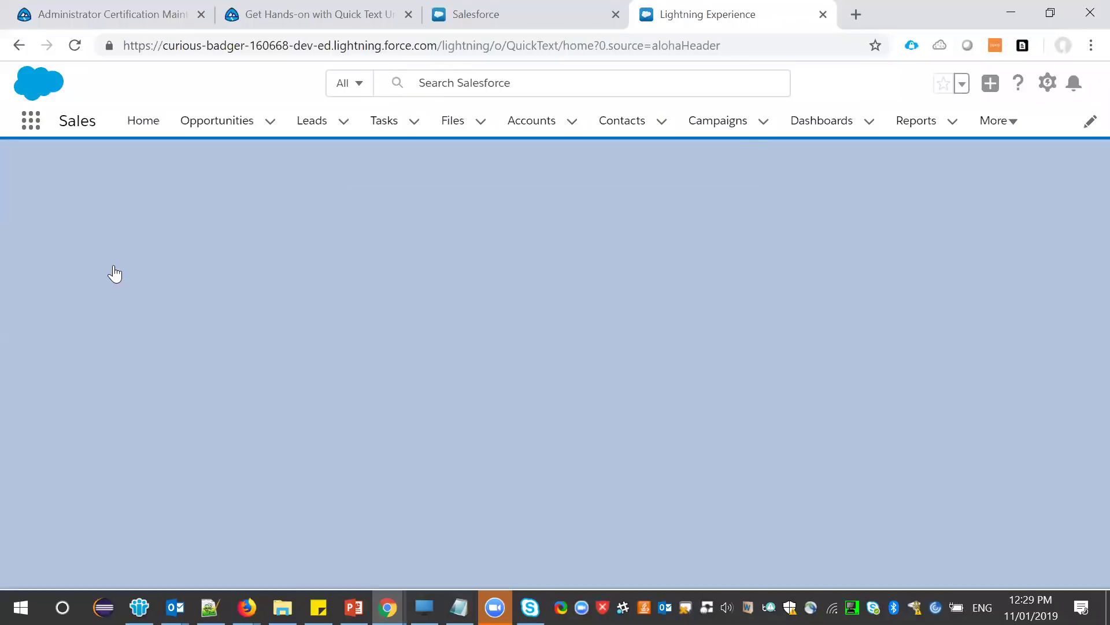
left_click(743, 168)
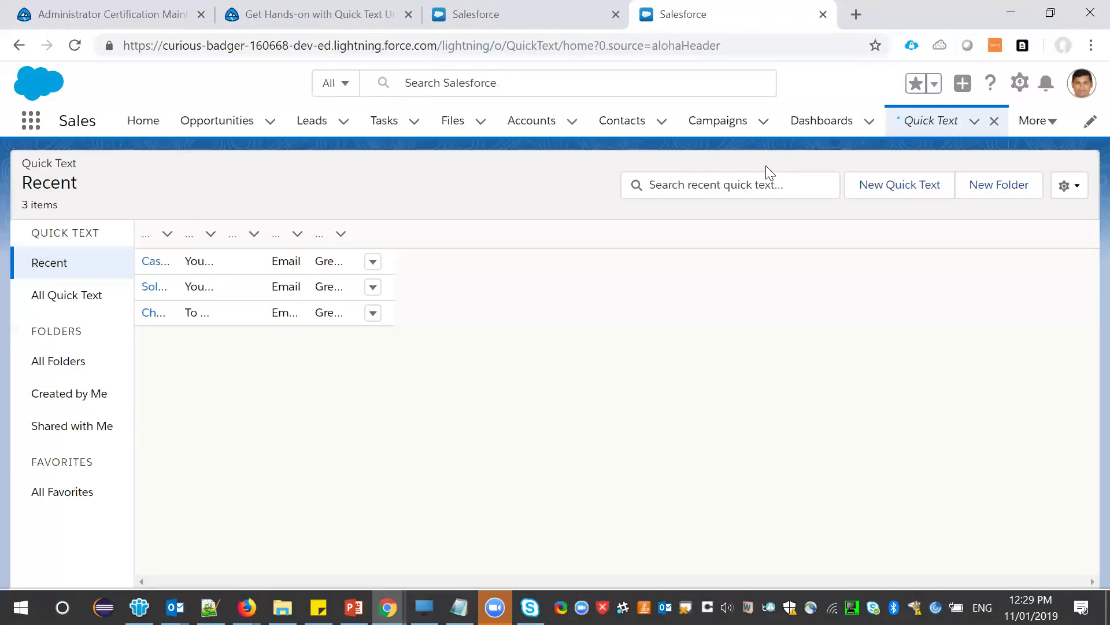
left_click(72, 295)
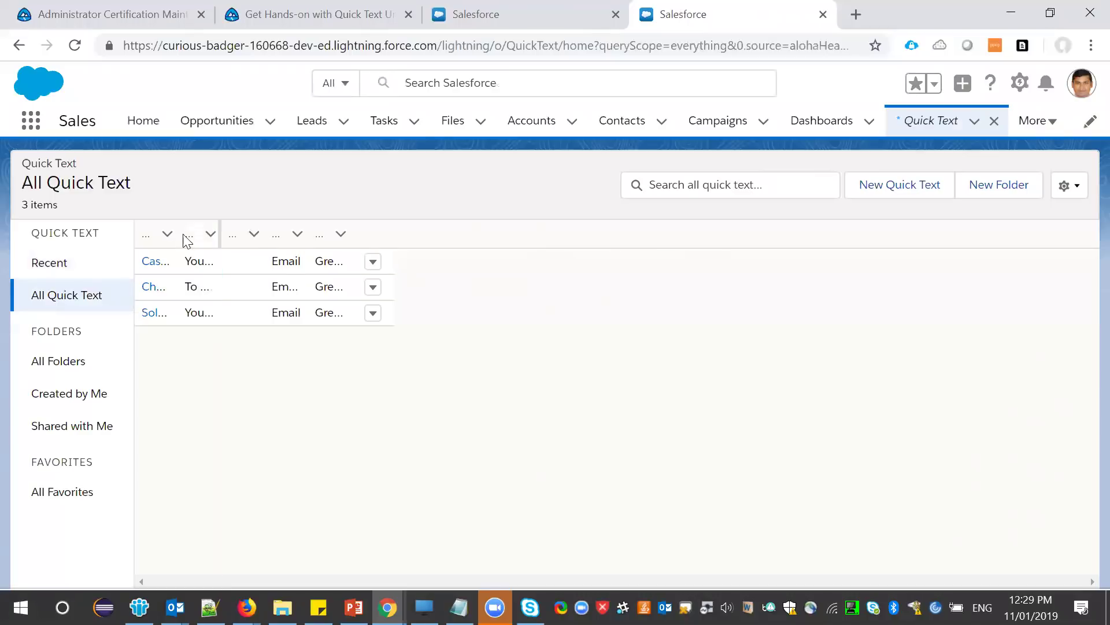
left_click_drag(183, 234, 940, 232)
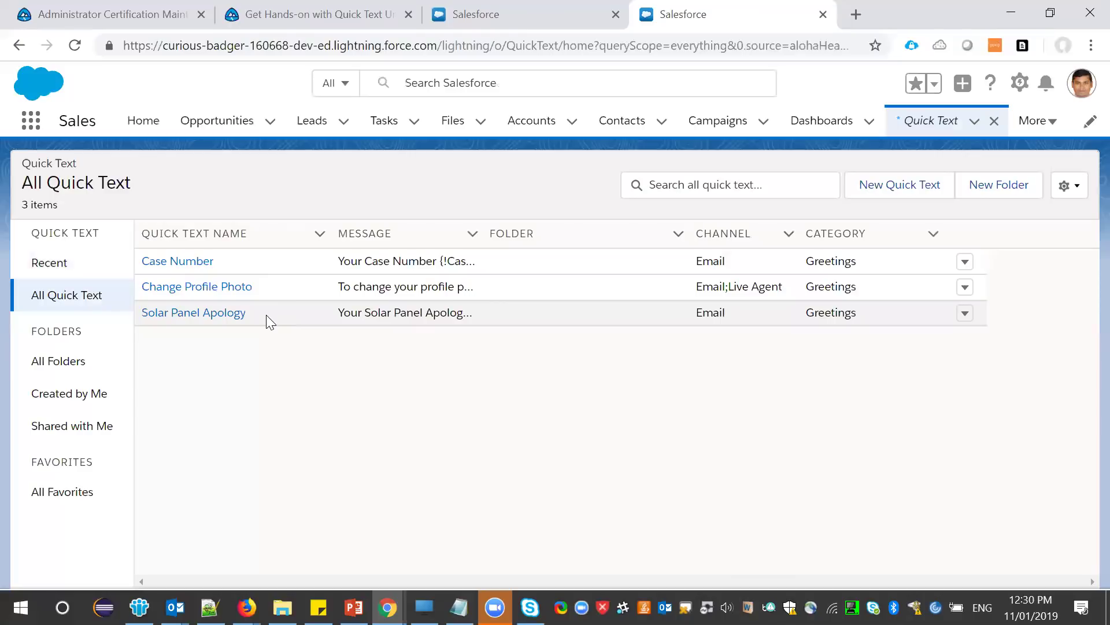
- Start a new quick text named "Welcome Trailhead" and copy that name in as its message
left_click(876, 186)
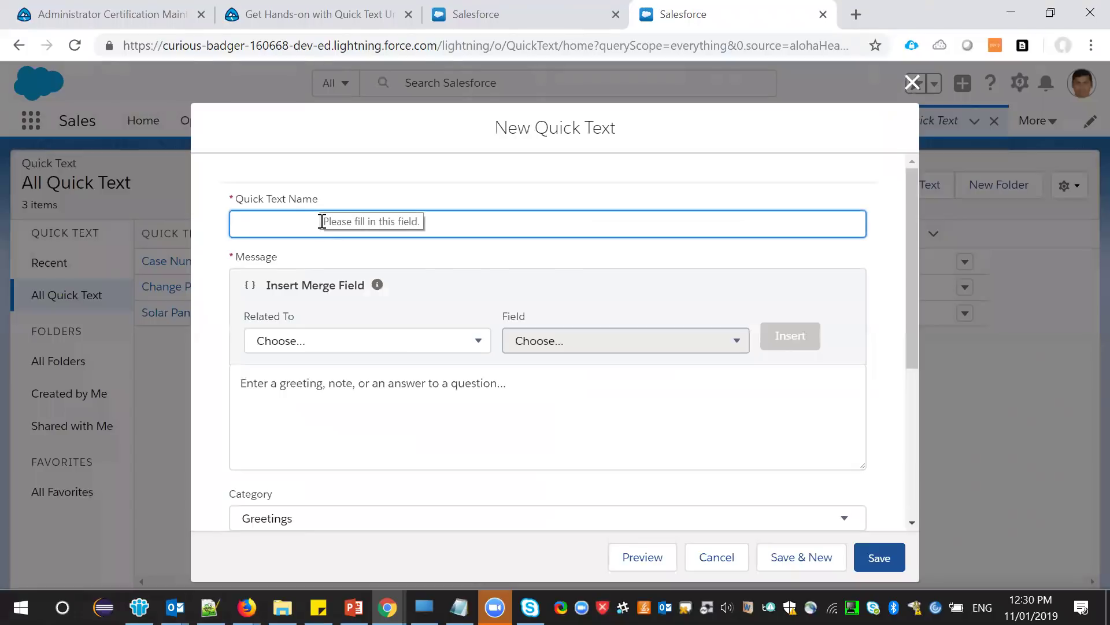
type("Welcome Trailhead")
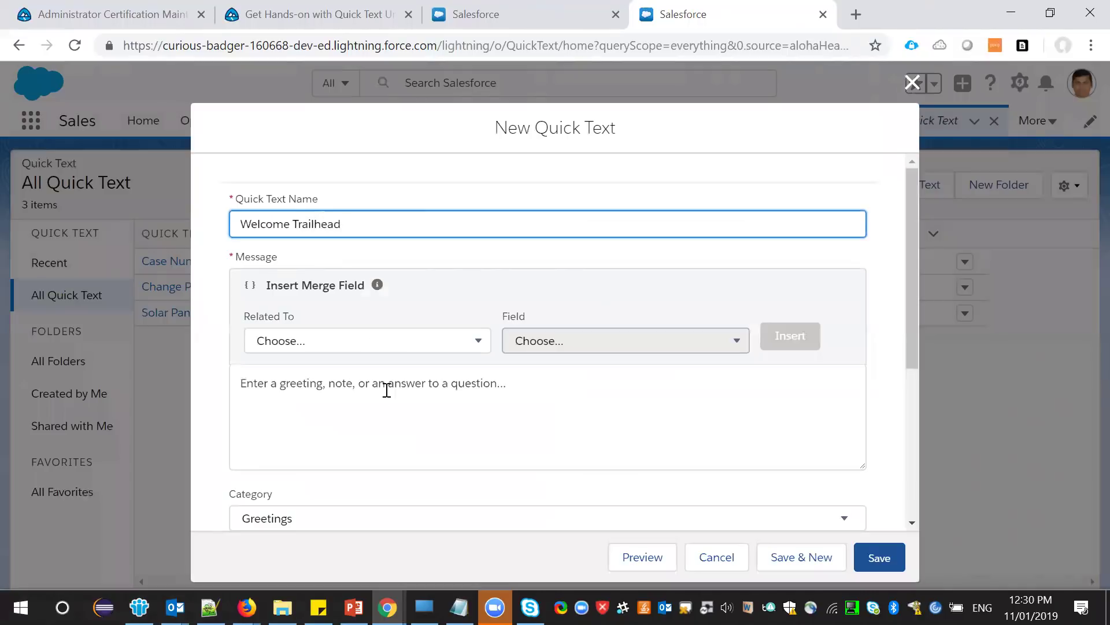
key("ctrl+a")
key("ctrl+c")
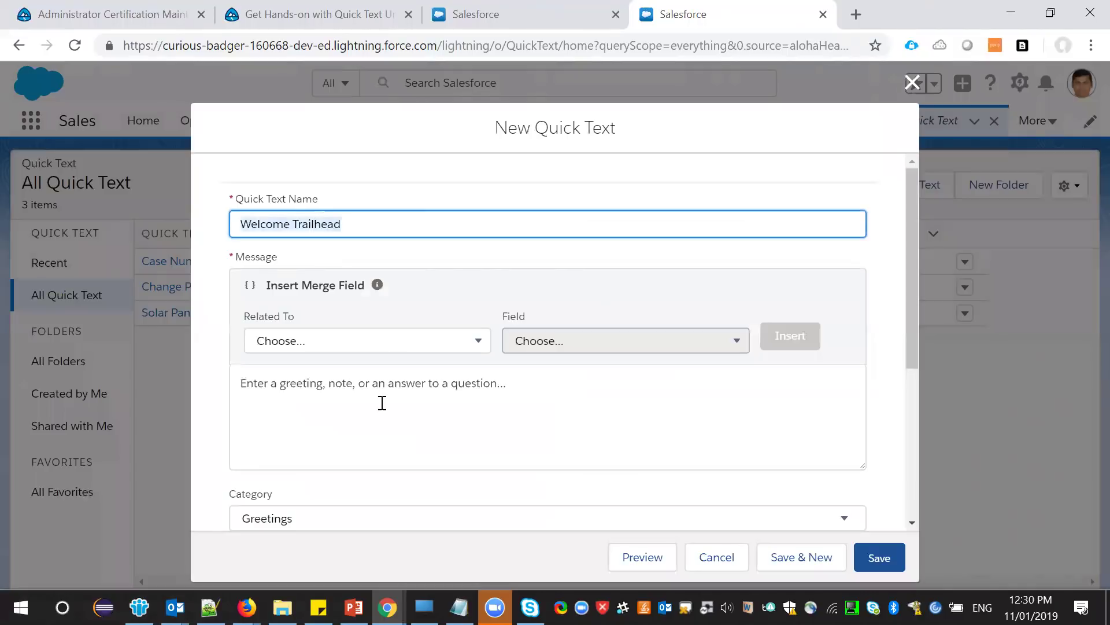
left_click(381, 403)
key("ctrl+v")
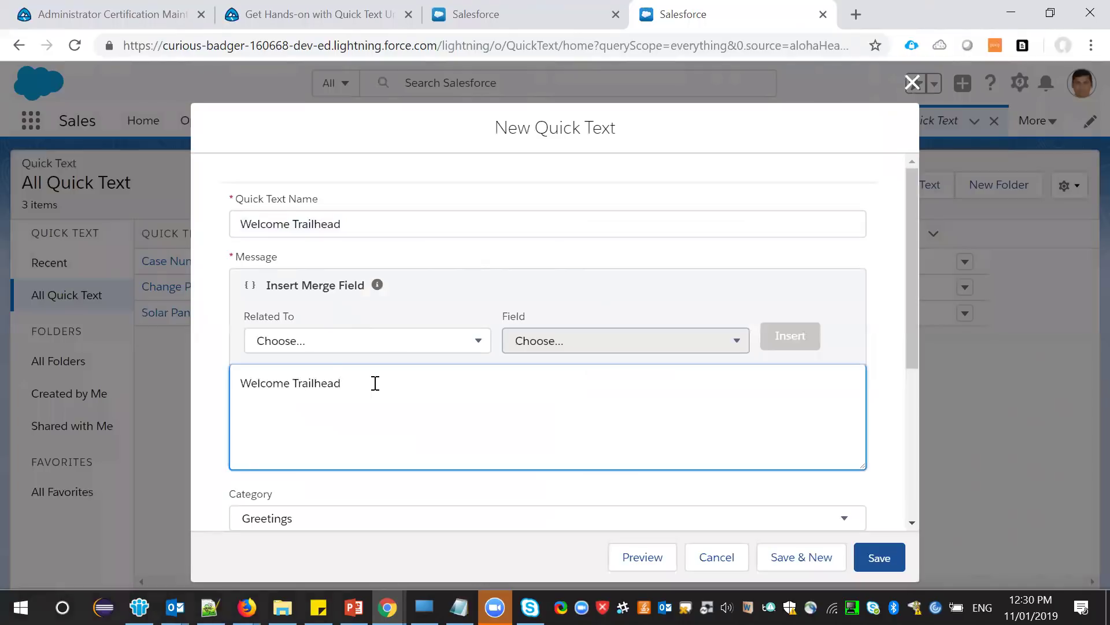
- Check the category choices, keep Greetings and select Task among the available channels
scroll(375, 383, "down", 2)
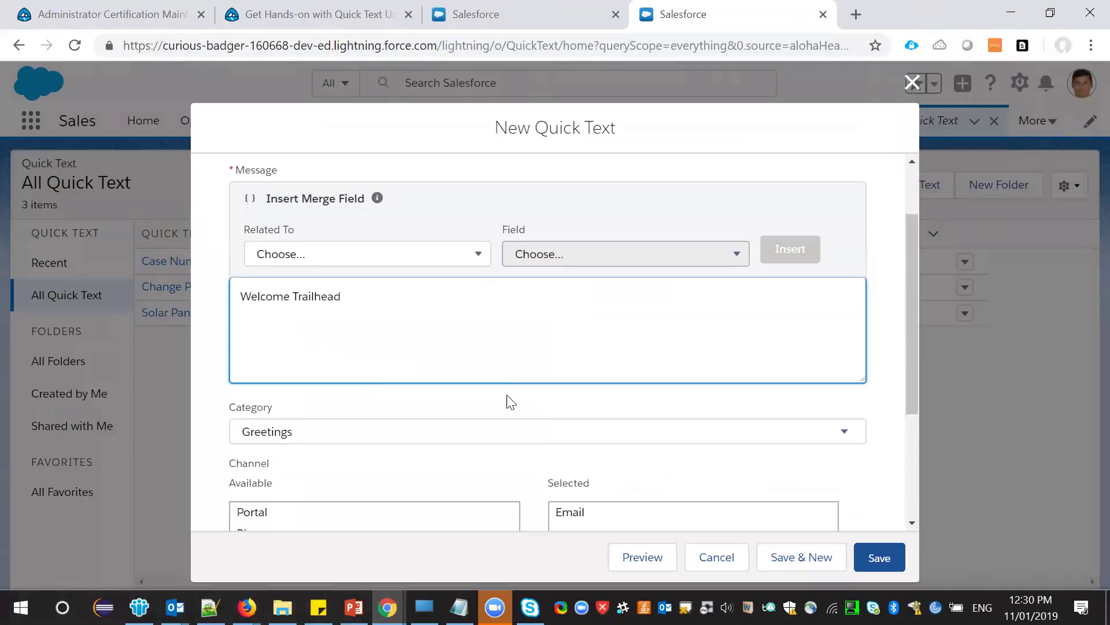
scroll(508, 401, "down", 2)
left_click(482, 351)
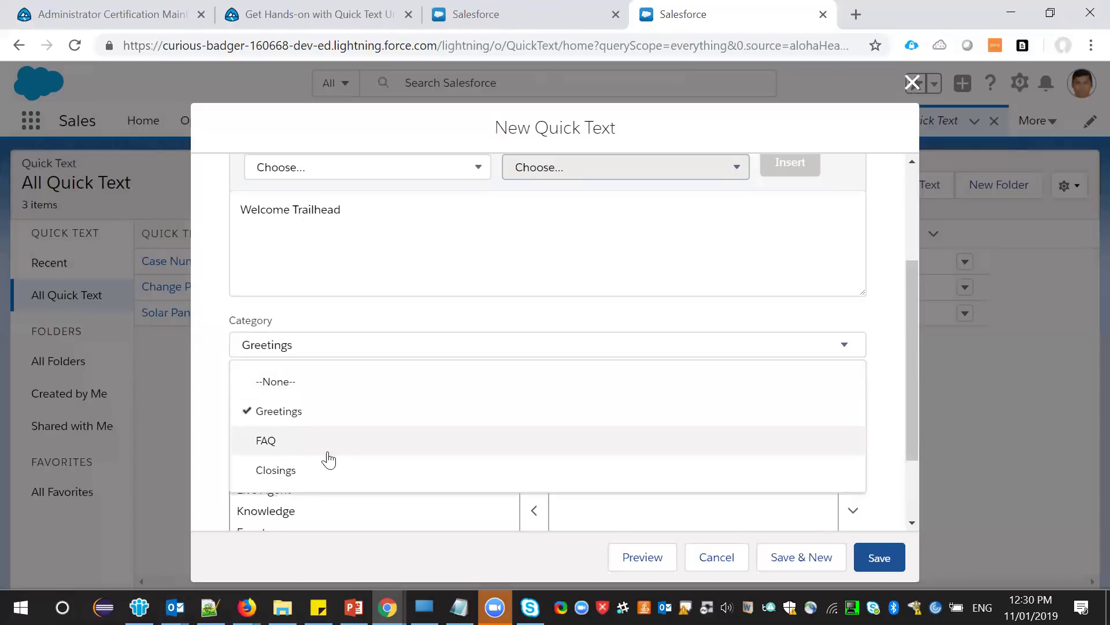
left_click(199, 412)
scroll(242, 424, "down", 2)
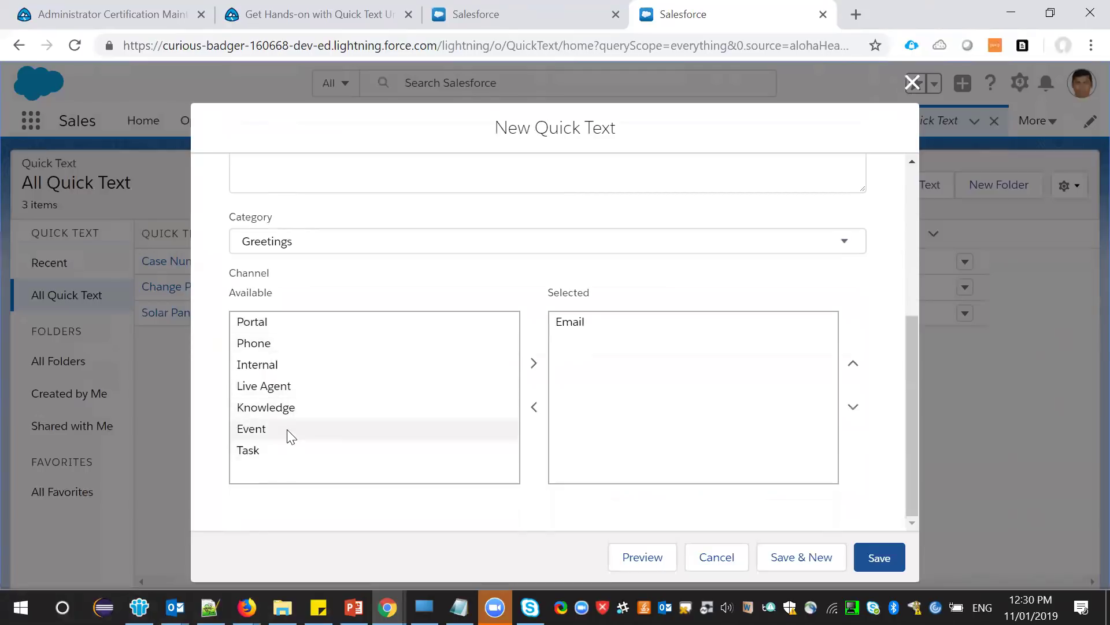
left_click(292, 452)
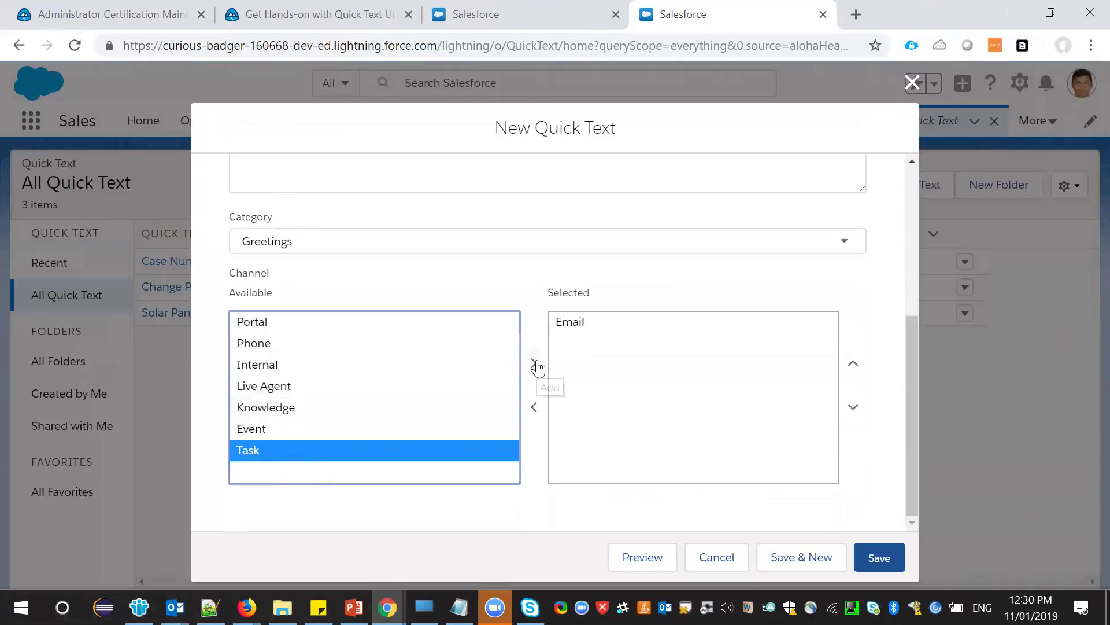
- Review Trailhead's instructions for creating a quick text message, its channel list and the hands-on challenge
left_click(483, 5)
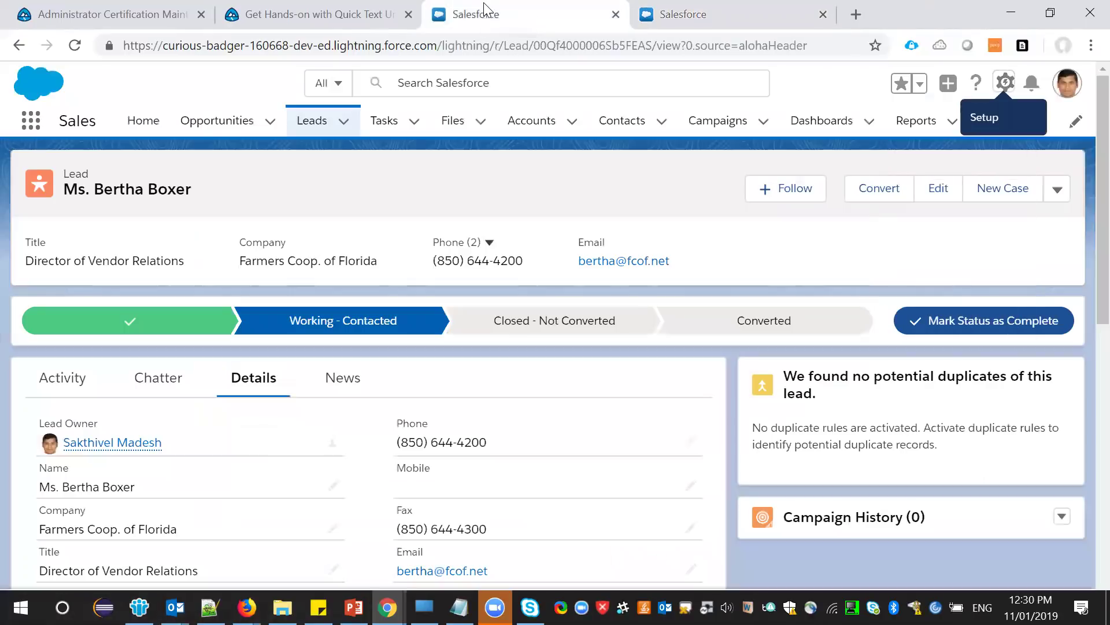
left_click(303, 6)
scroll(445, 344, "down", 10)
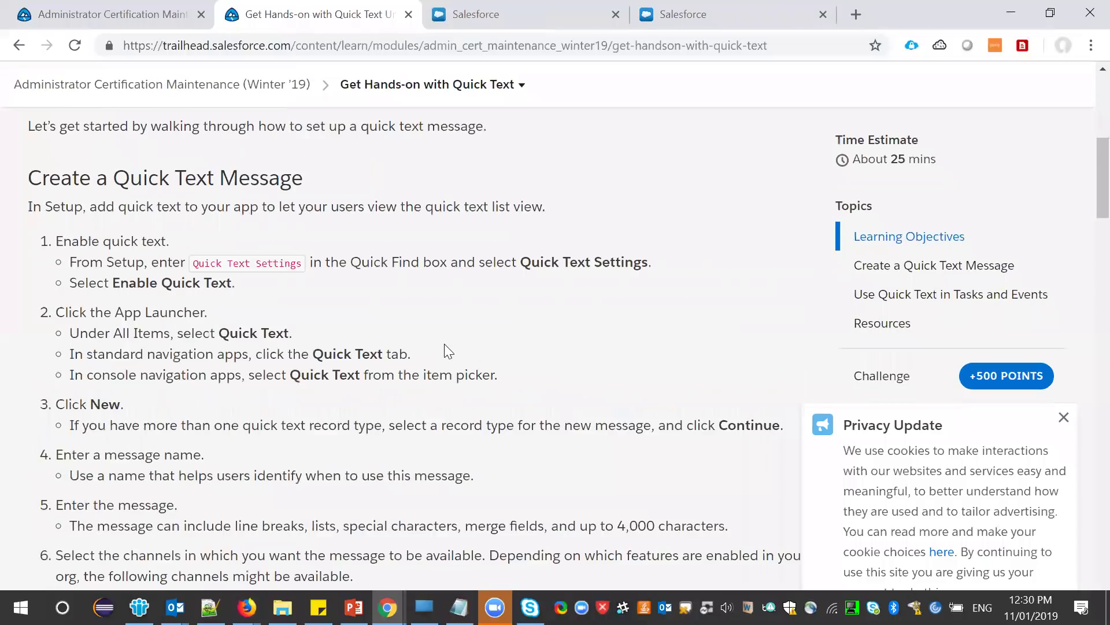
scroll(445, 344, "up", 3)
scroll(446, 344, "down", 15)
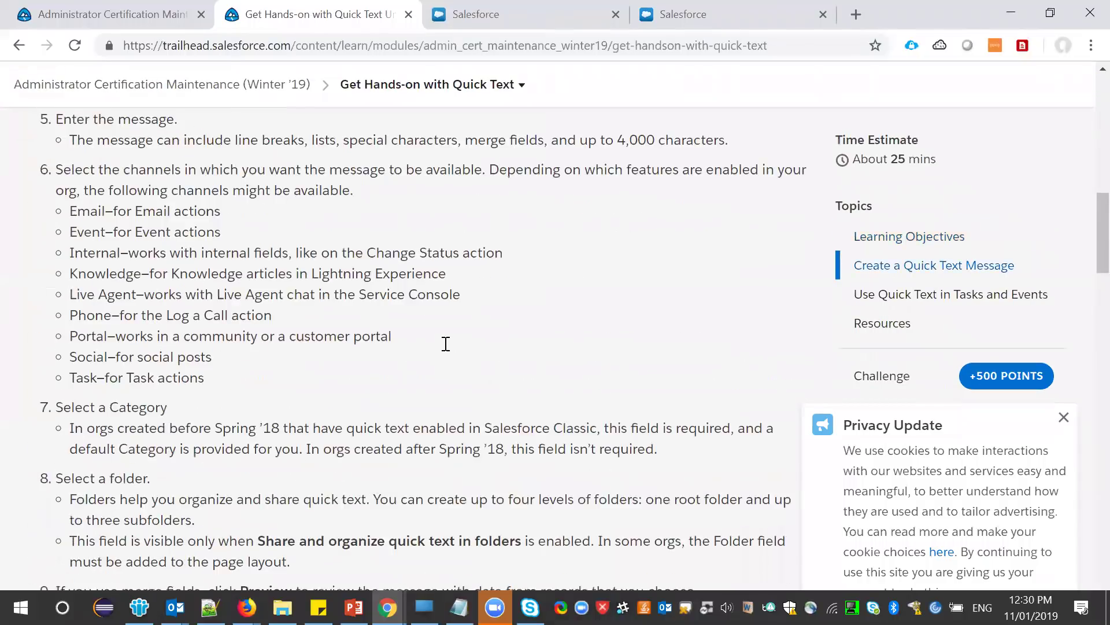
scroll(445, 345, "down", 8)
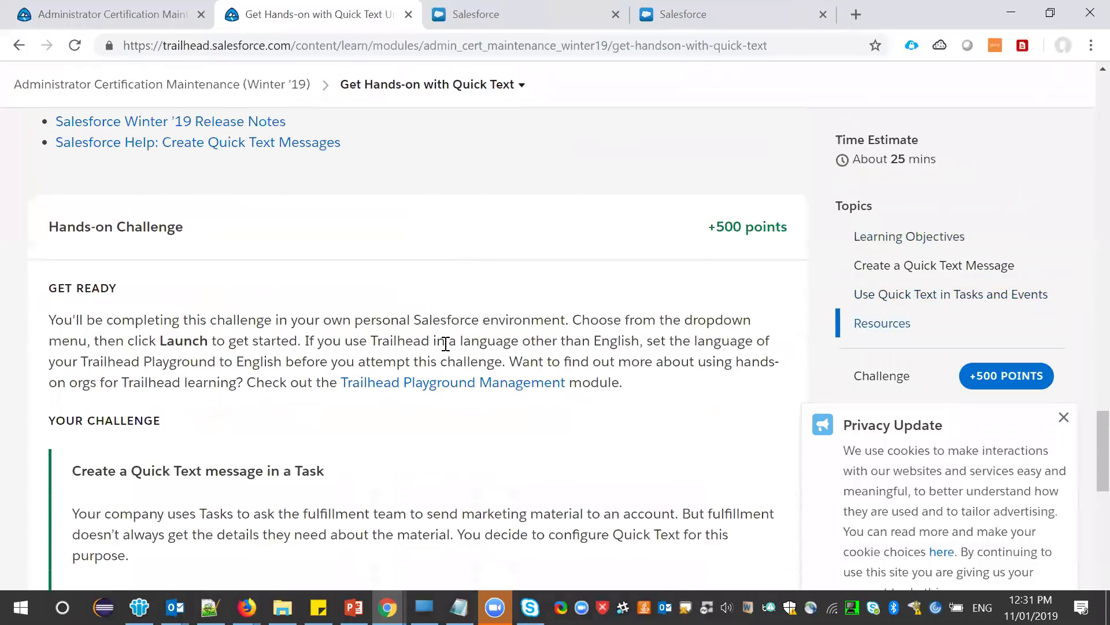
key("ctrl+Tab")
key("ctrl+Tab")
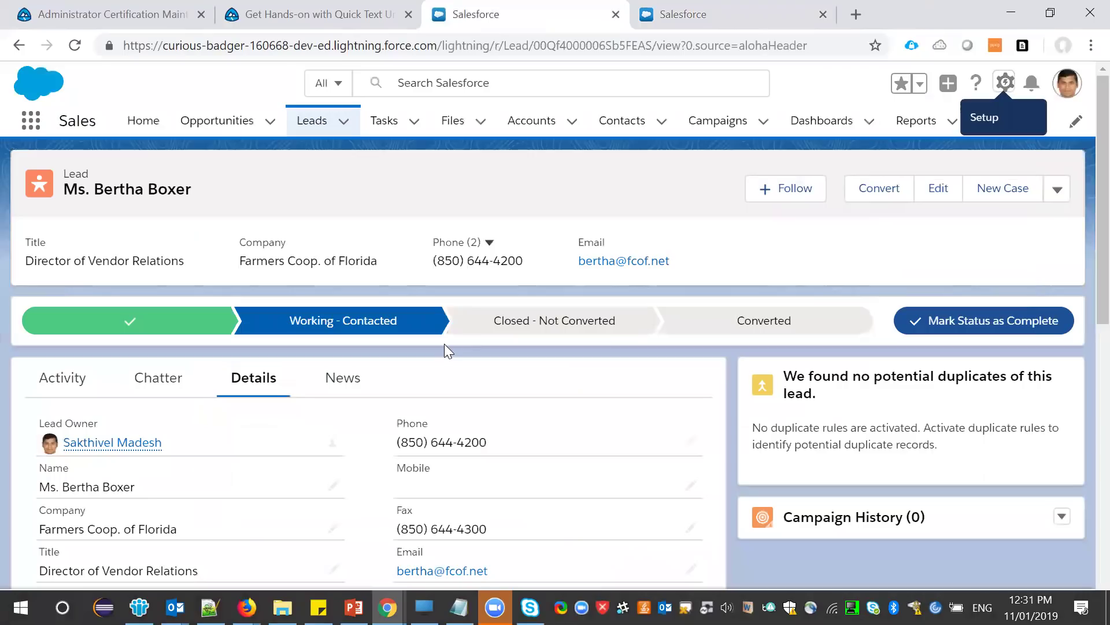
- Save the new quick text with Task added to its channels and return to Trailhead's hands-on challenge
left_click(534, 364)
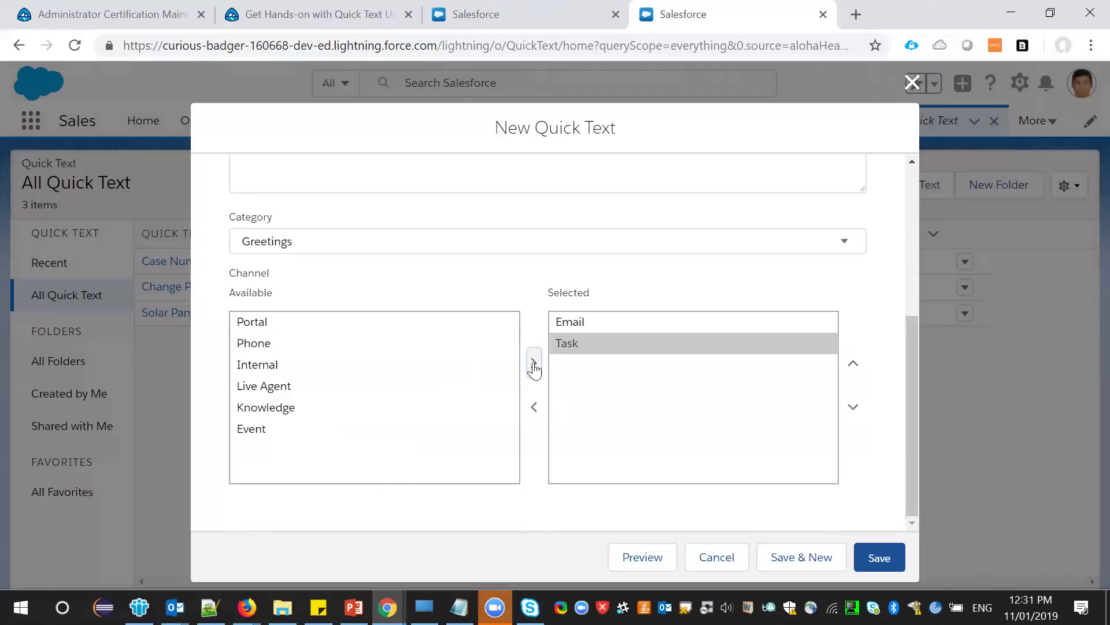
left_click(872, 556)
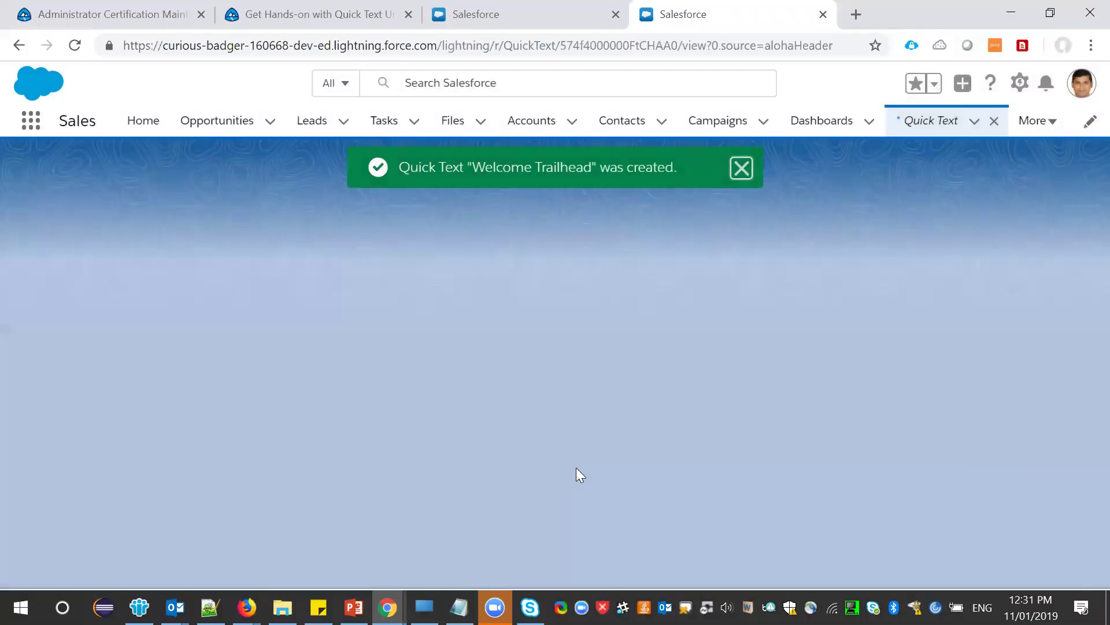
key("ctrl+shift+Tab")
left_click(278, 13)
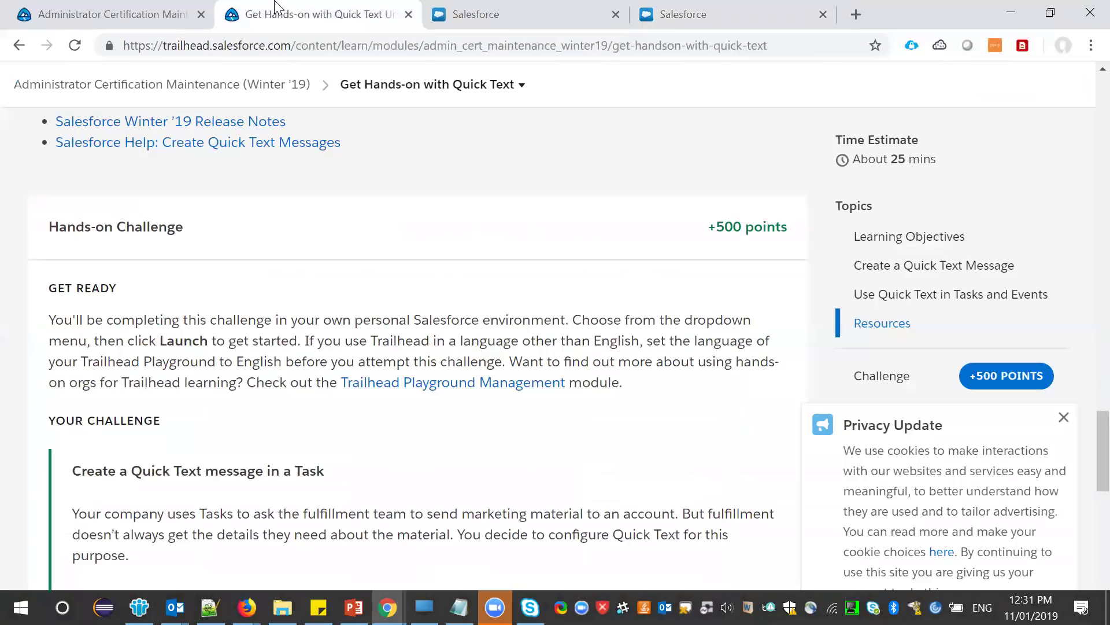
- Copy the quick text name from Trailhead's challenge and start a new Salesforce quick text named "Data sheet needed"
scroll(408, 319, "down", 5)
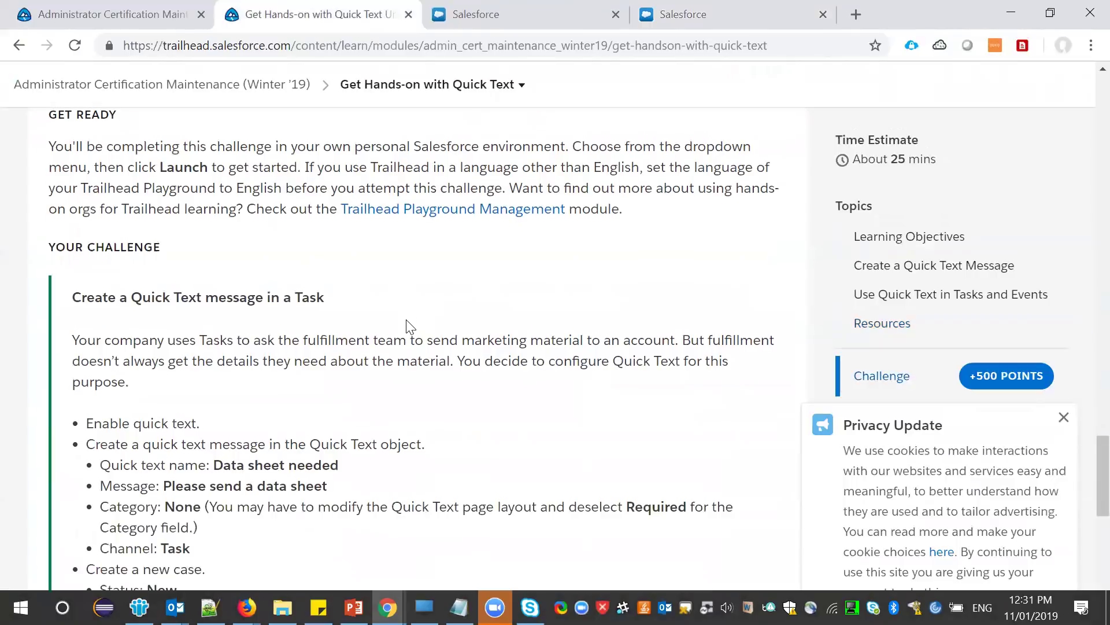
scroll(410, 327, "down", 2)
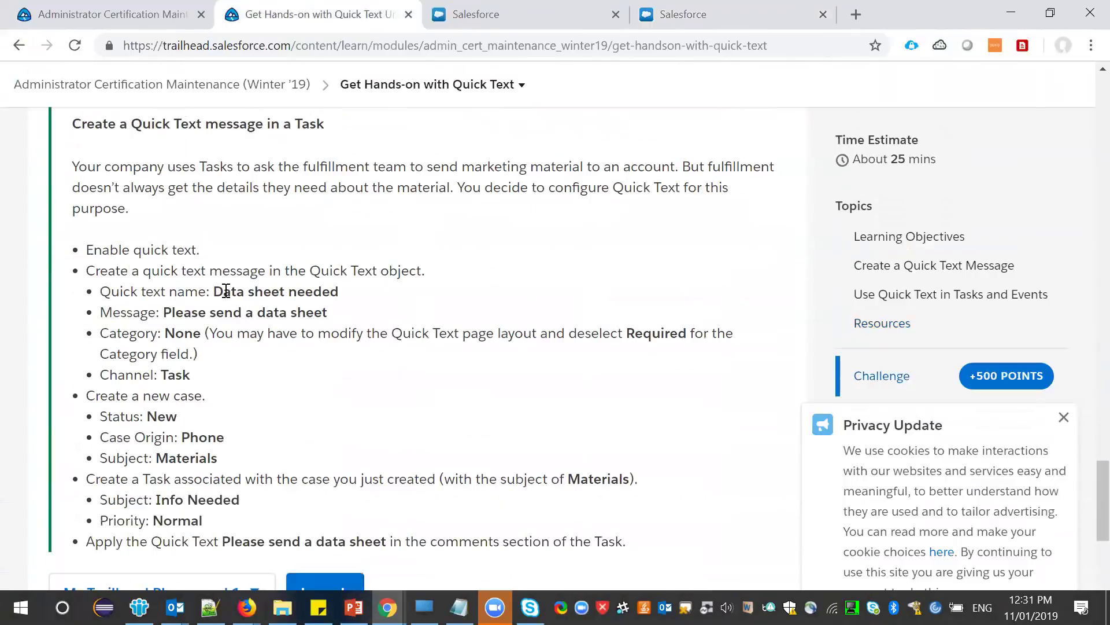
double_click(225, 291)
left_click_drag(300, 293, 308, 293)
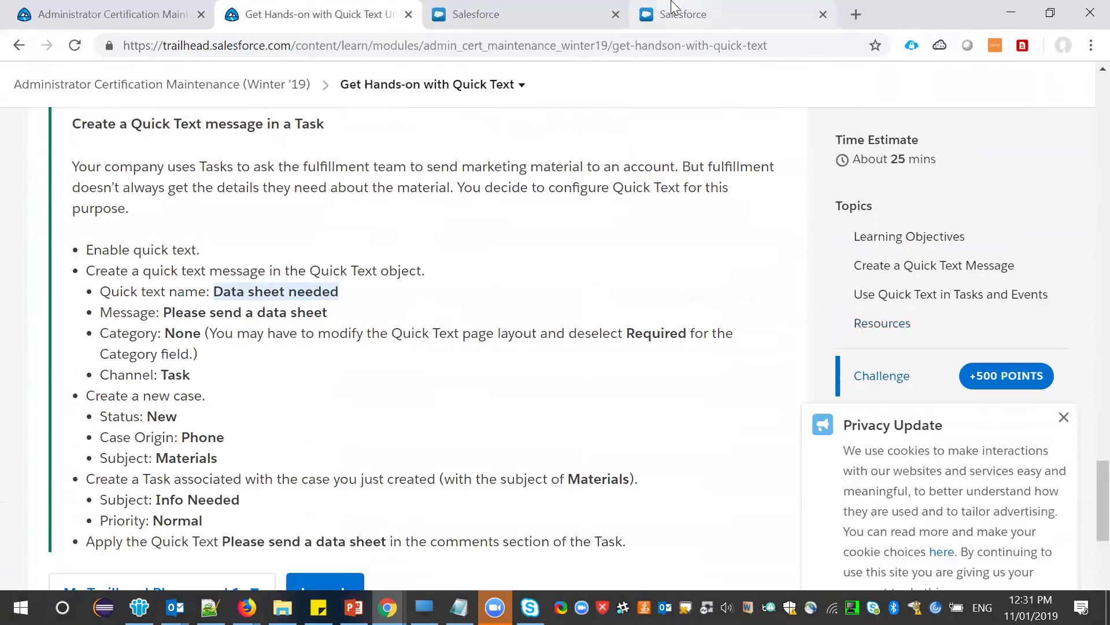
left_click(473, 8)
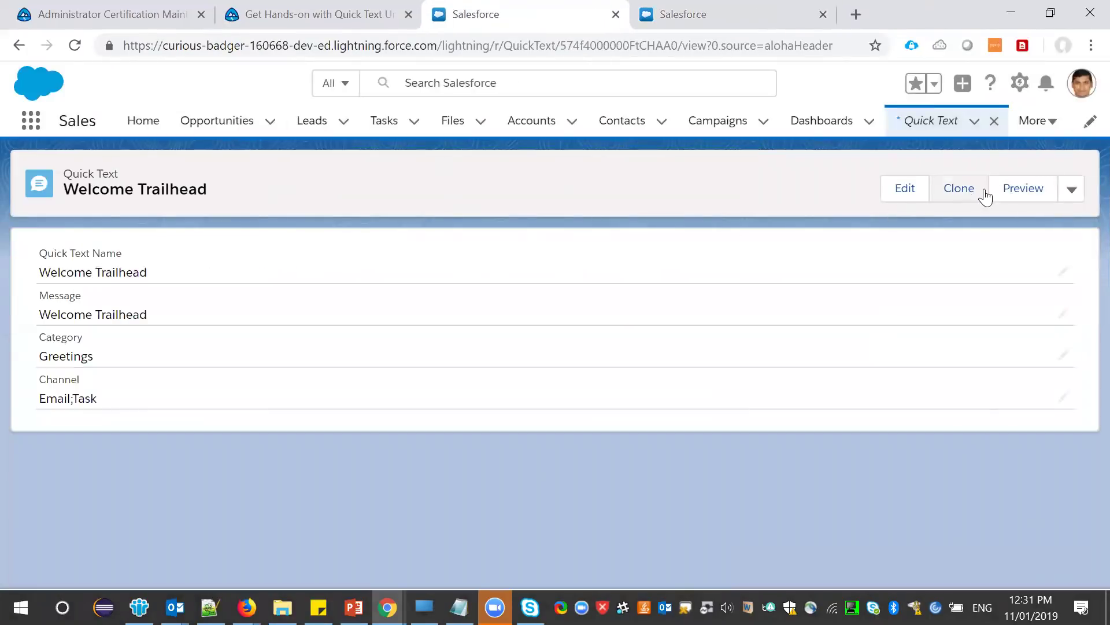
left_click(1067, 194)
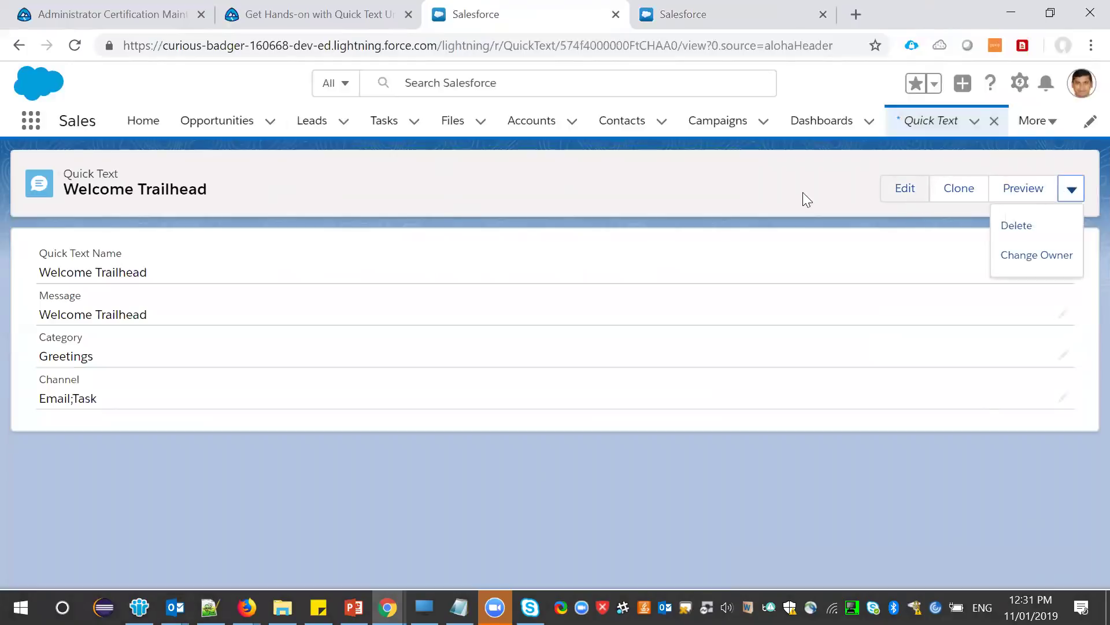
left_click(961, 197)
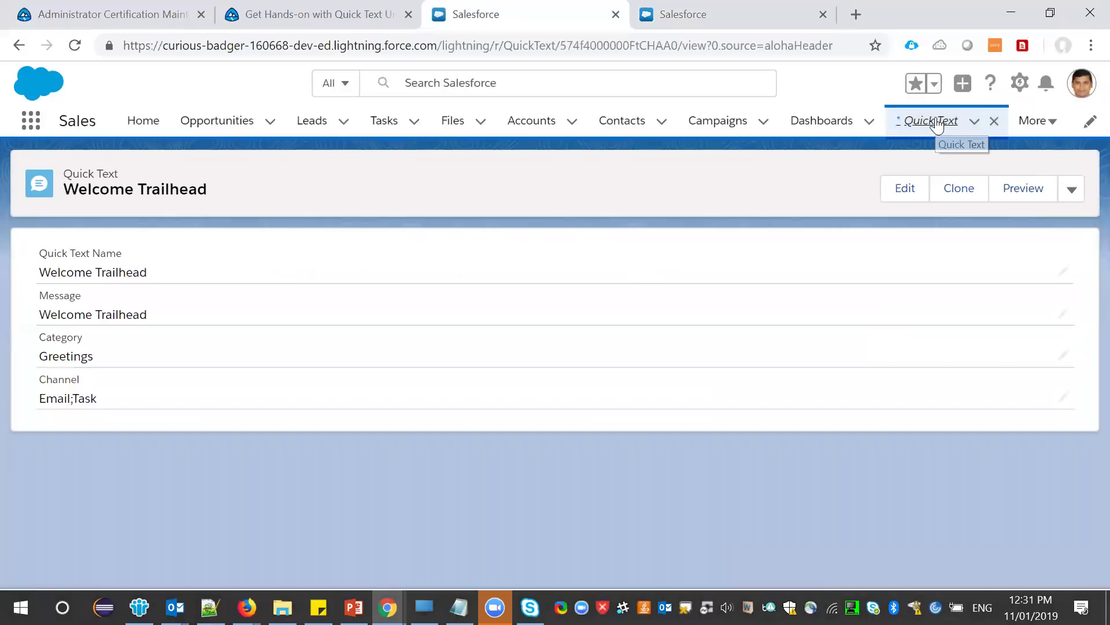
left_click(932, 124)
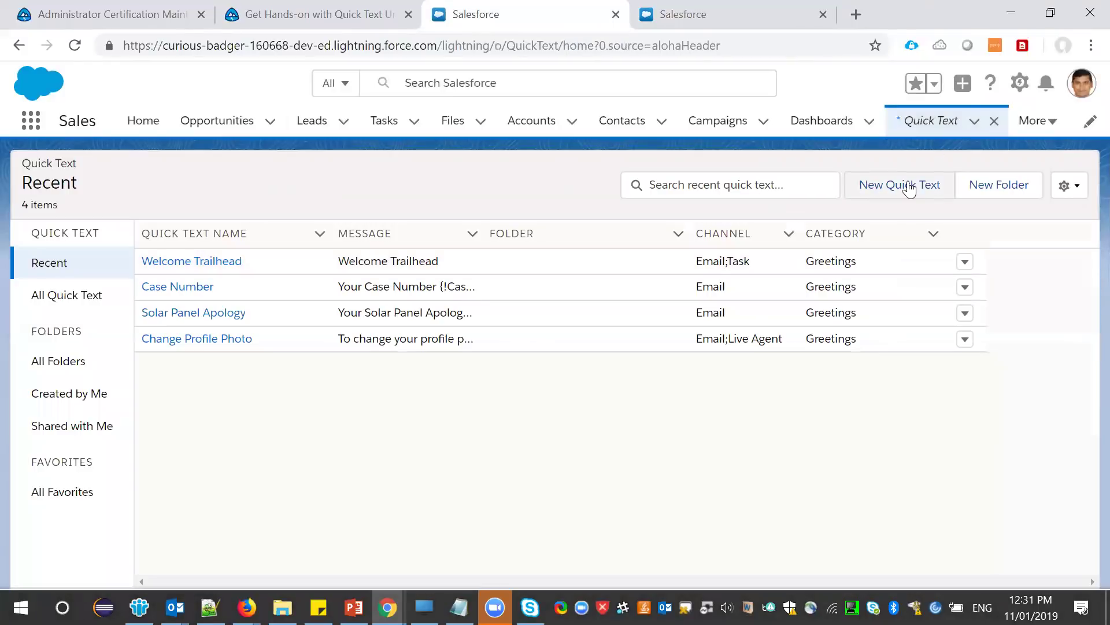
left_click(909, 189)
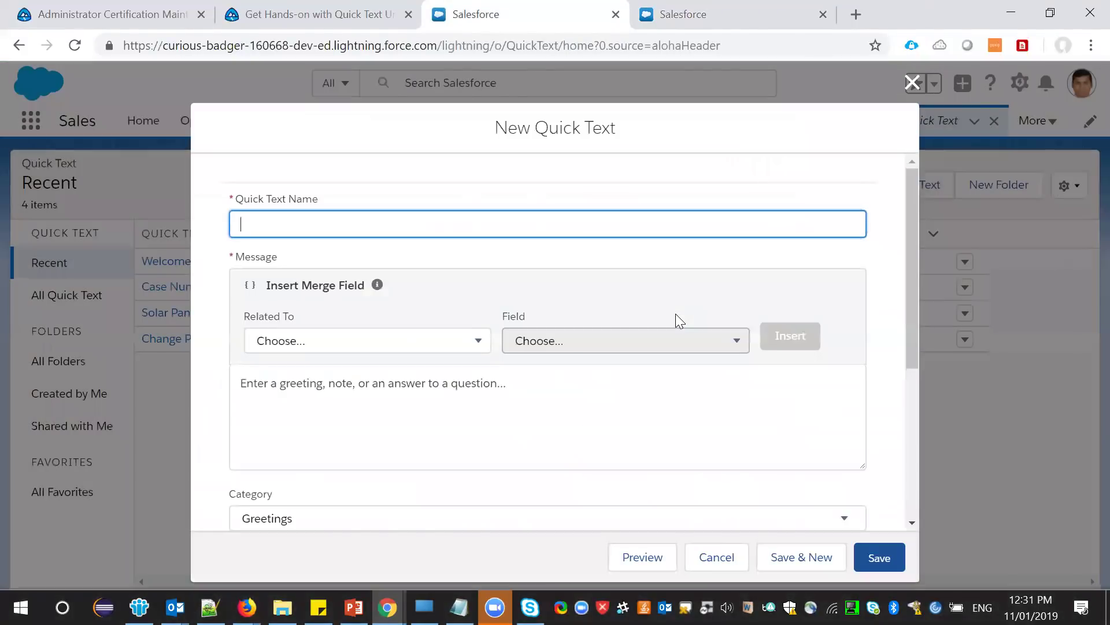
type("Data sheet needed")
- Copy "Please send a data sheet" from the Trailhead challenge into the new quick text's message
key("ctrl+shift+Tab")
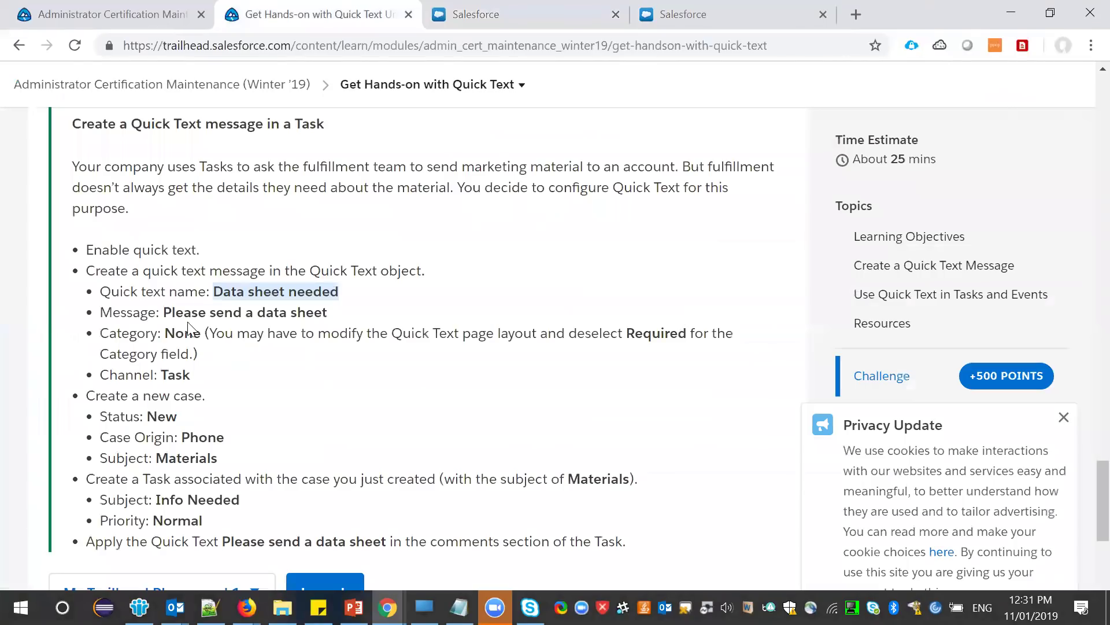
left_click_drag(164, 313, 327, 314)
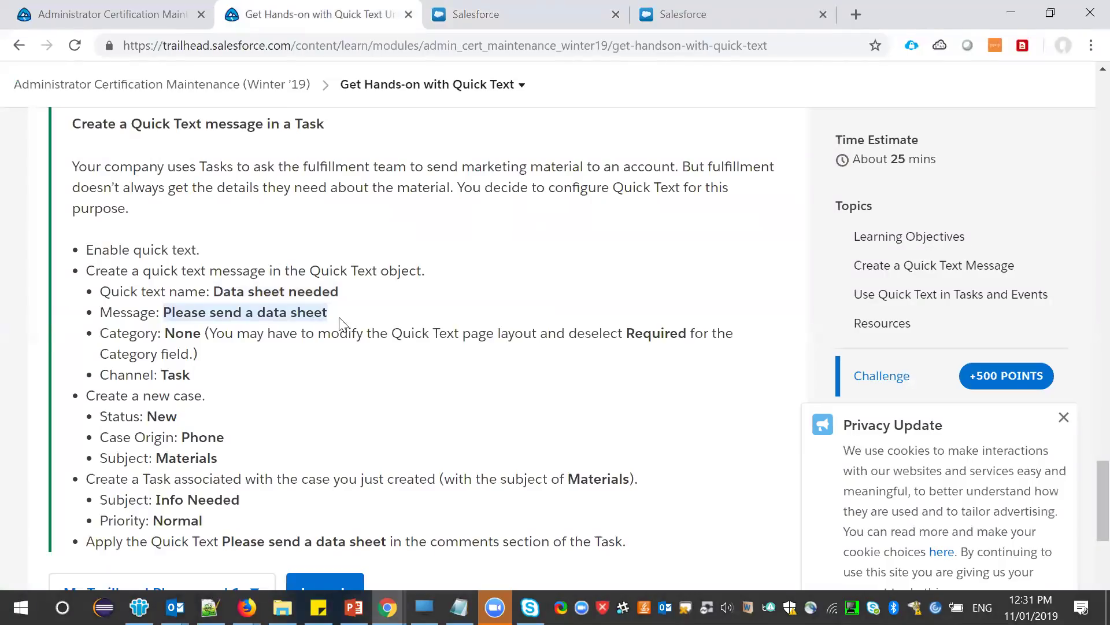
key("ctrl+c")
key("ctrl+Tab")
left_click(332, 400)
key("ctrl+v")
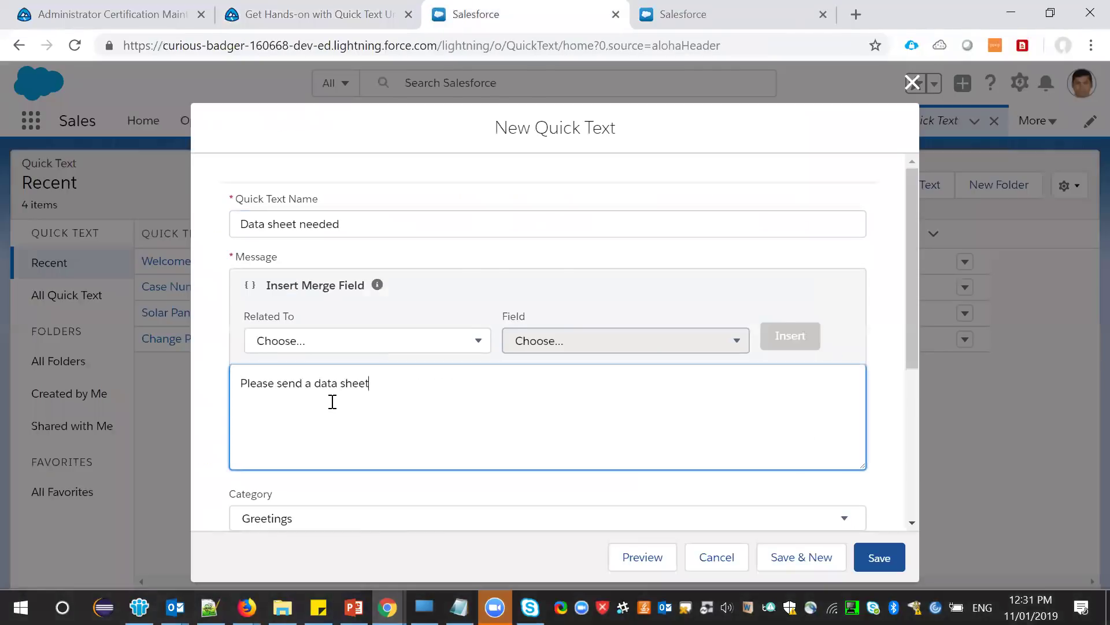
- Check the category requirement in the Trailhead challenge and set the quick text's category to --None--
scroll(333, 402, "down", 2)
key("ctrl+shift+Tab")
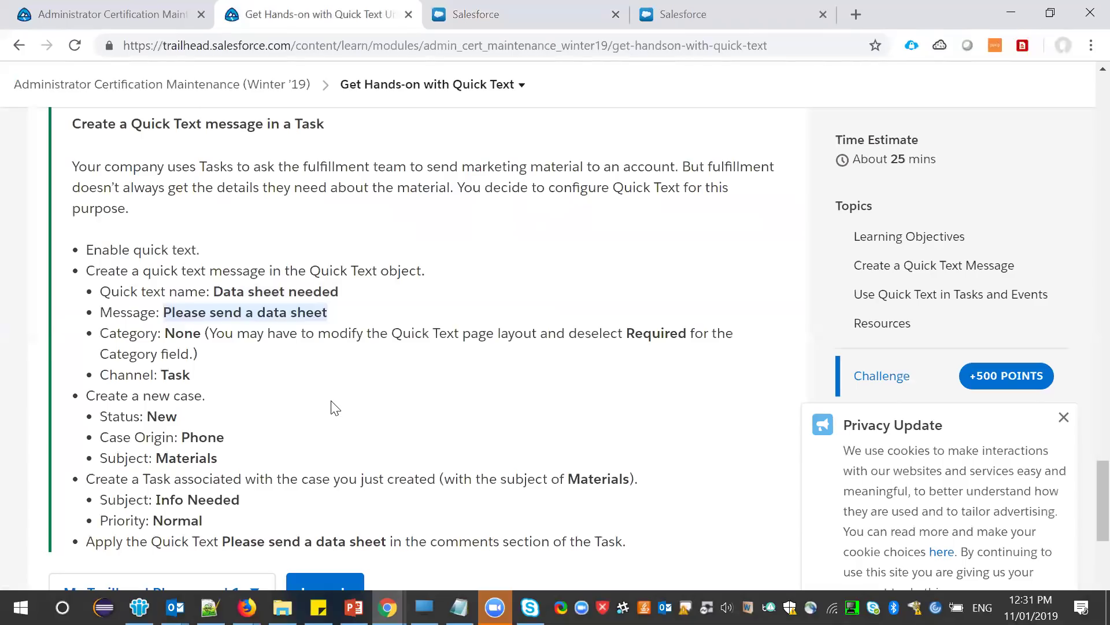
triple_click(194, 334)
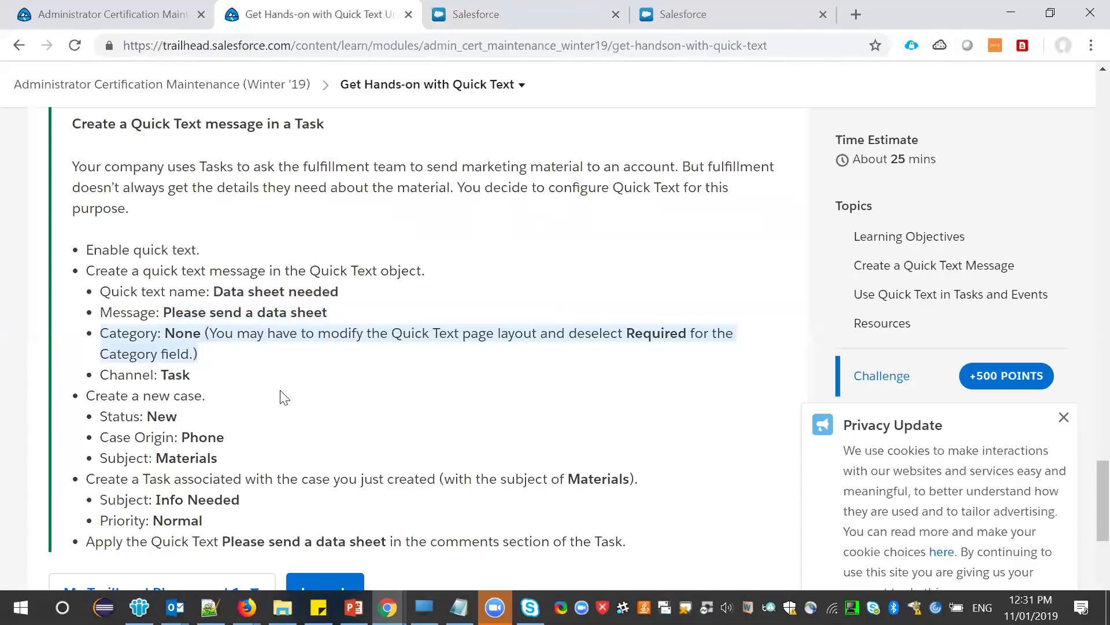
scroll(283, 396, "down", 1)
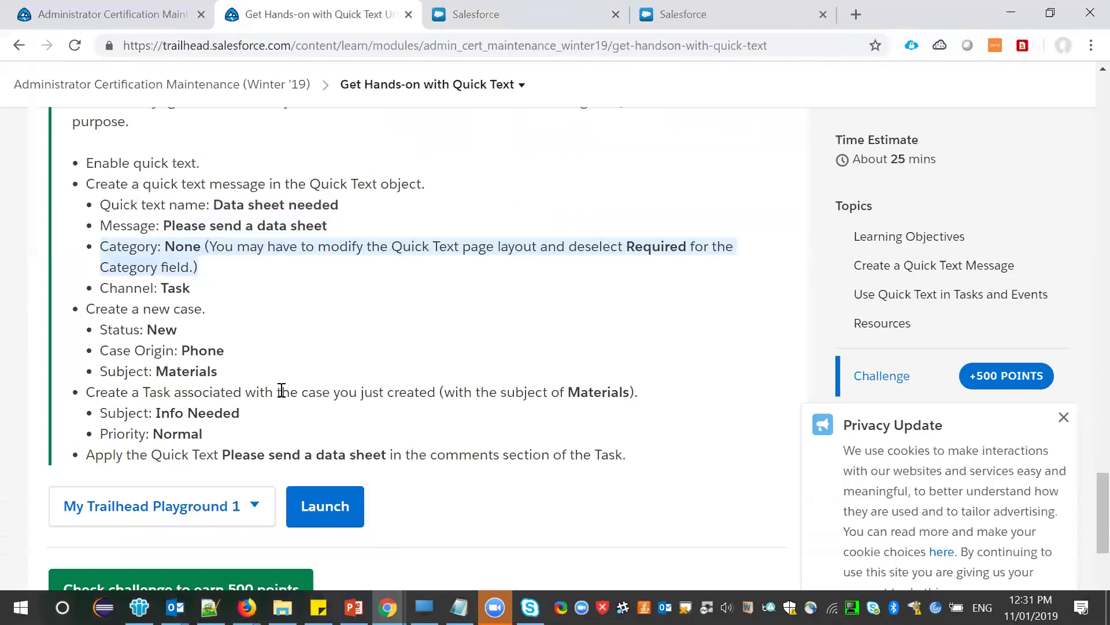
key("ctrl+Tab")
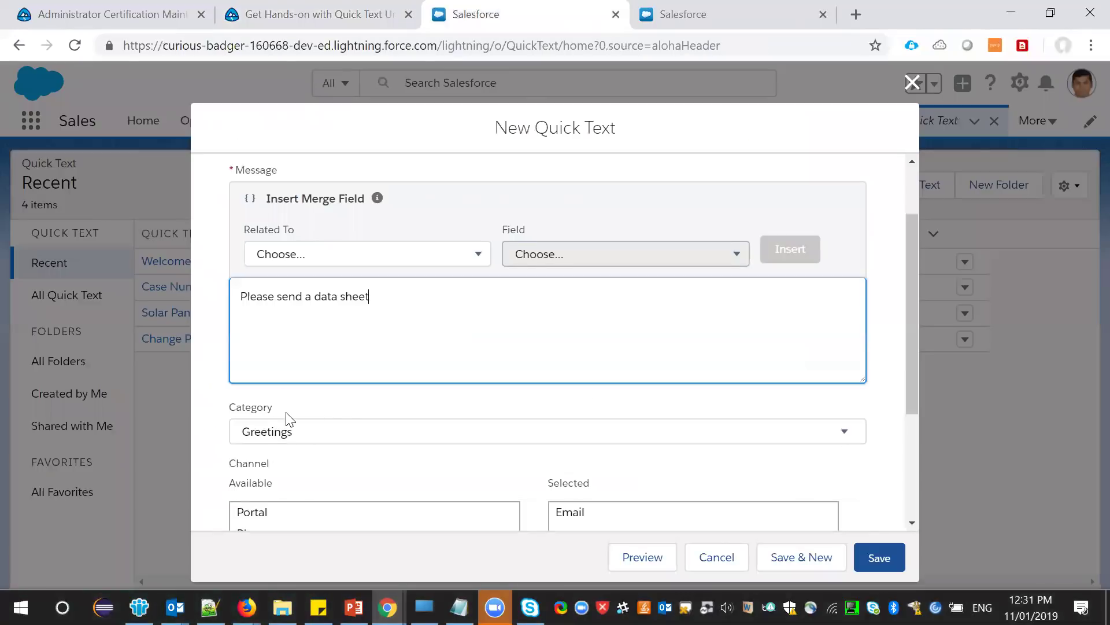
left_click(303, 438)
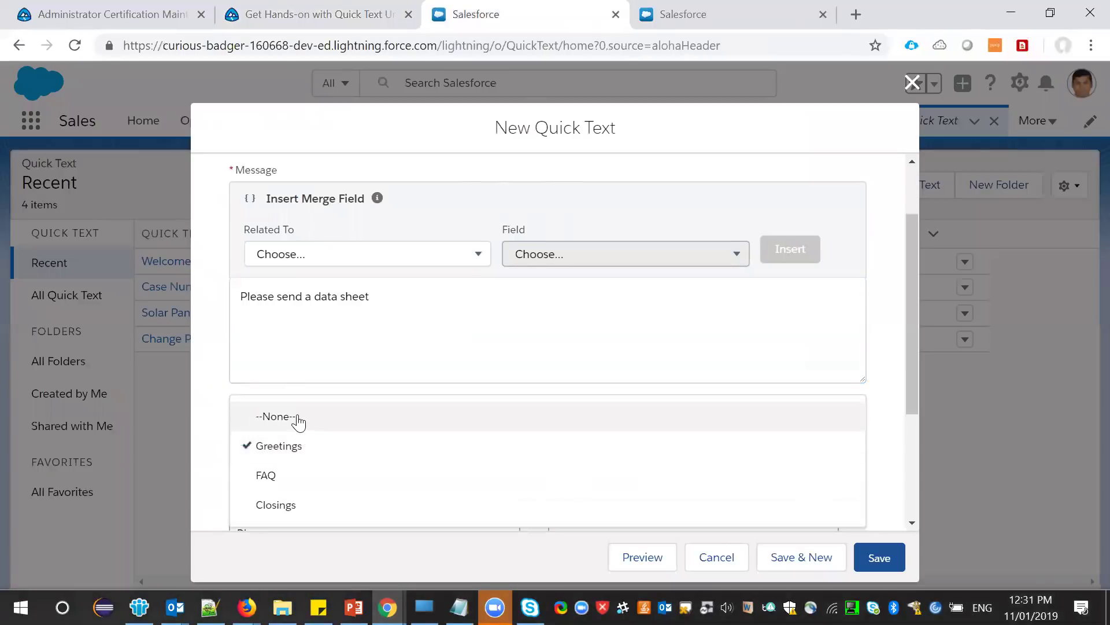
left_click(299, 420)
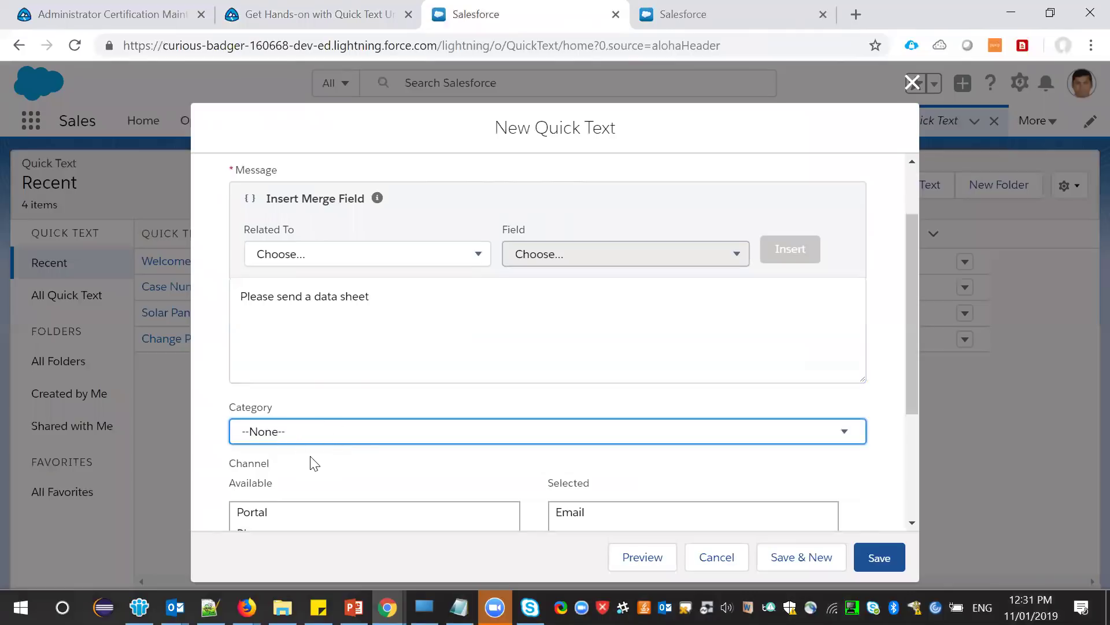
- Check the required channel in the challenge, add Task to the quick text's selected channels and save it
key("ctrl+shift+Tab")
left_click(160, 289)
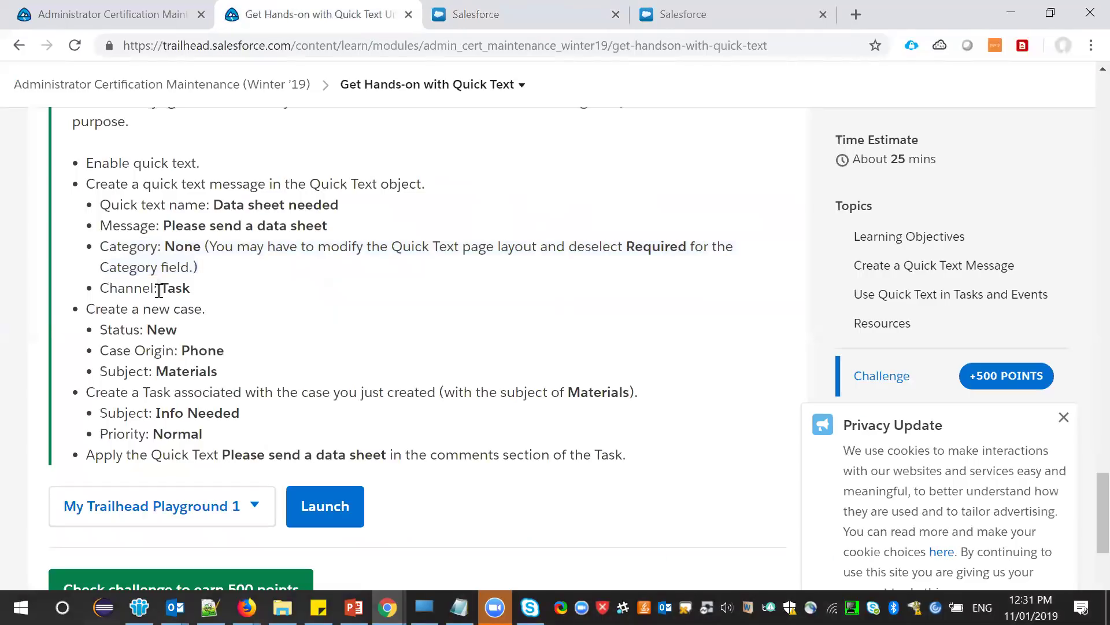
key("ctrl+Tab")
scroll(470, 415, "down", 3)
left_click(344, 466)
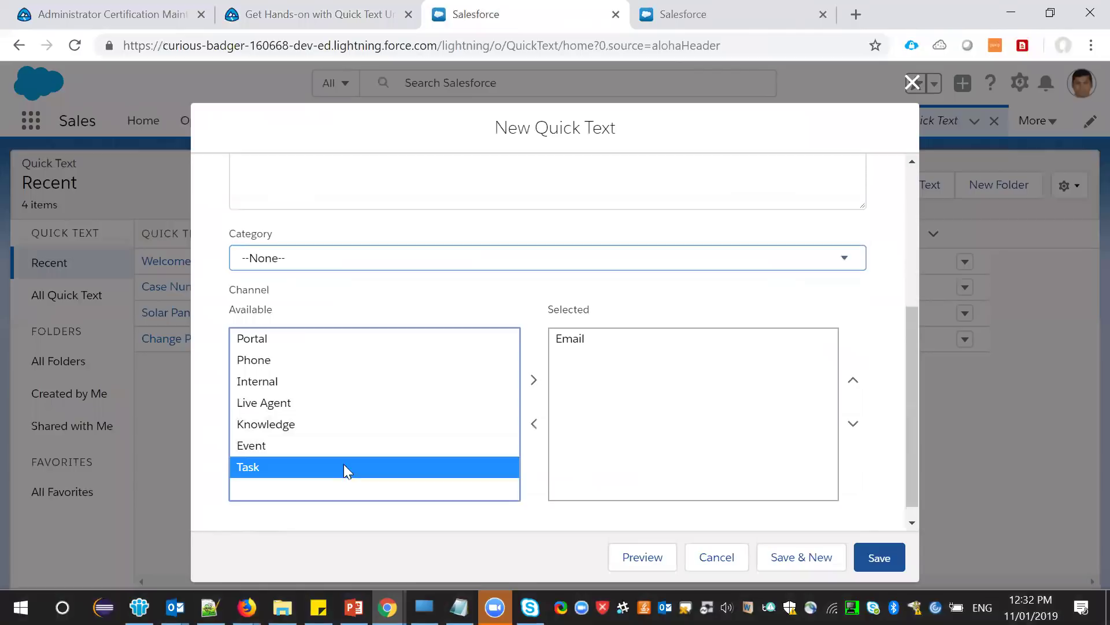
left_click(534, 382)
key("ctrl+shift+Tab")
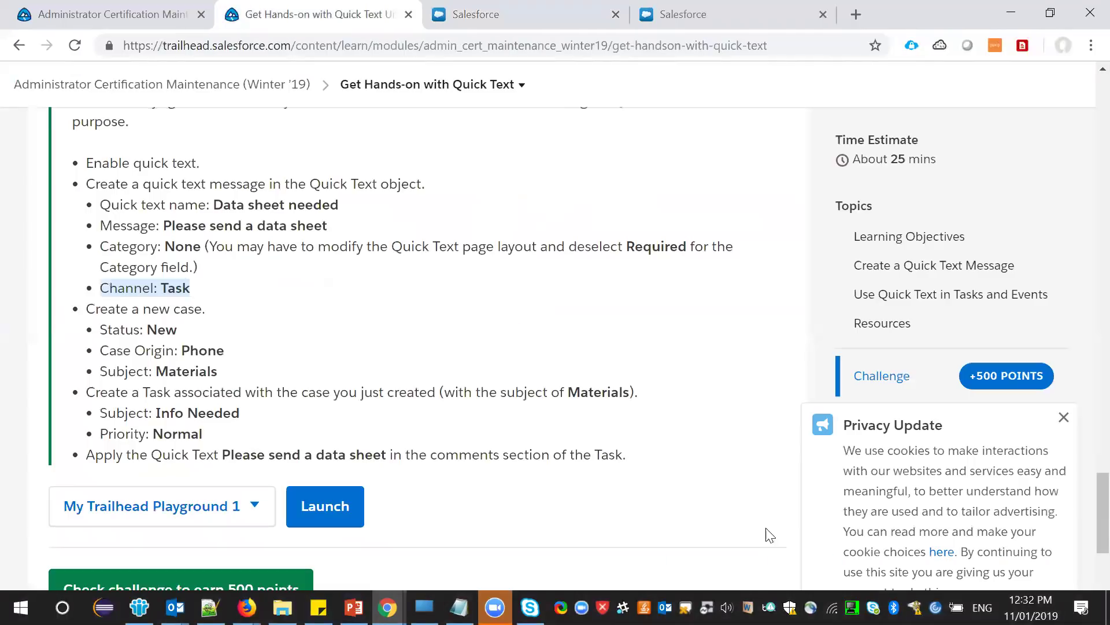
key("ctrl+Tab")
left_click(877, 555)
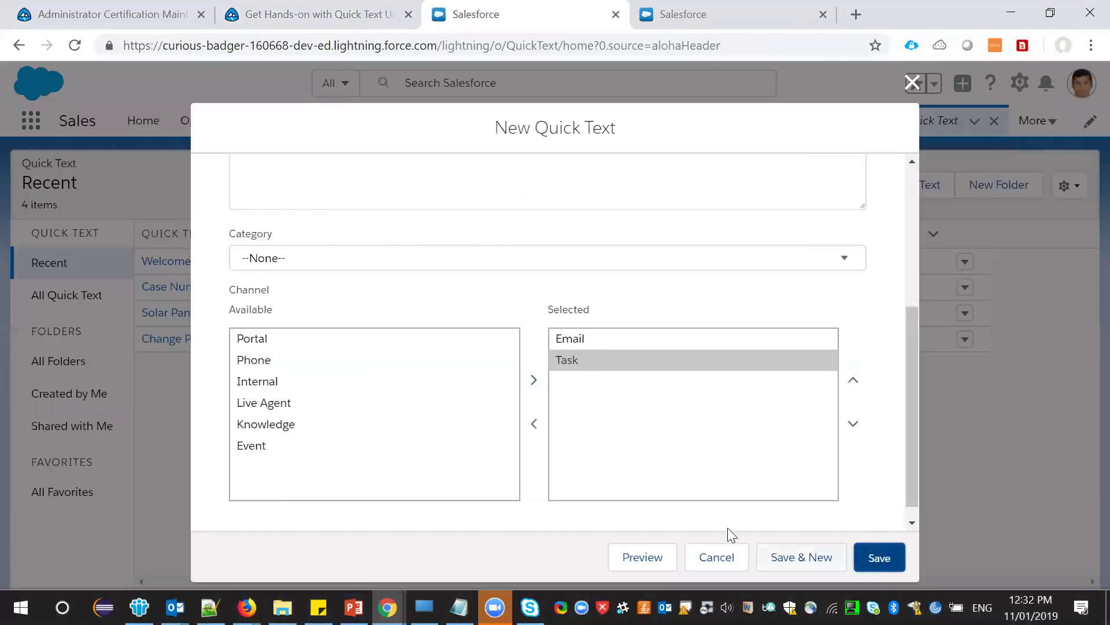
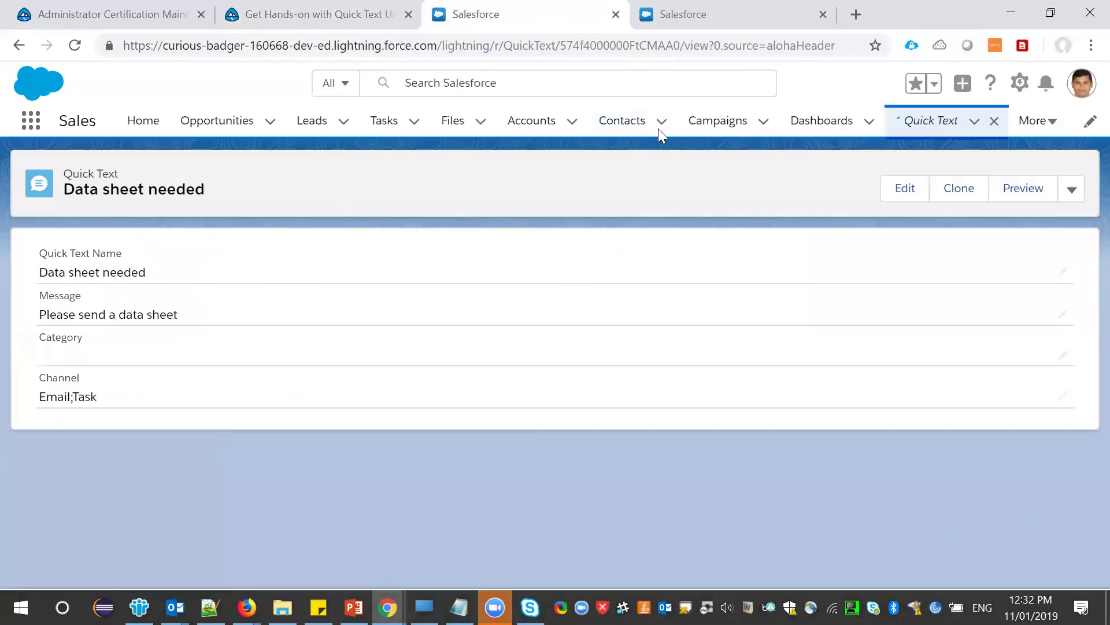
- Switch to the Service app and start a new case from the Cases list
left_click(29, 125)
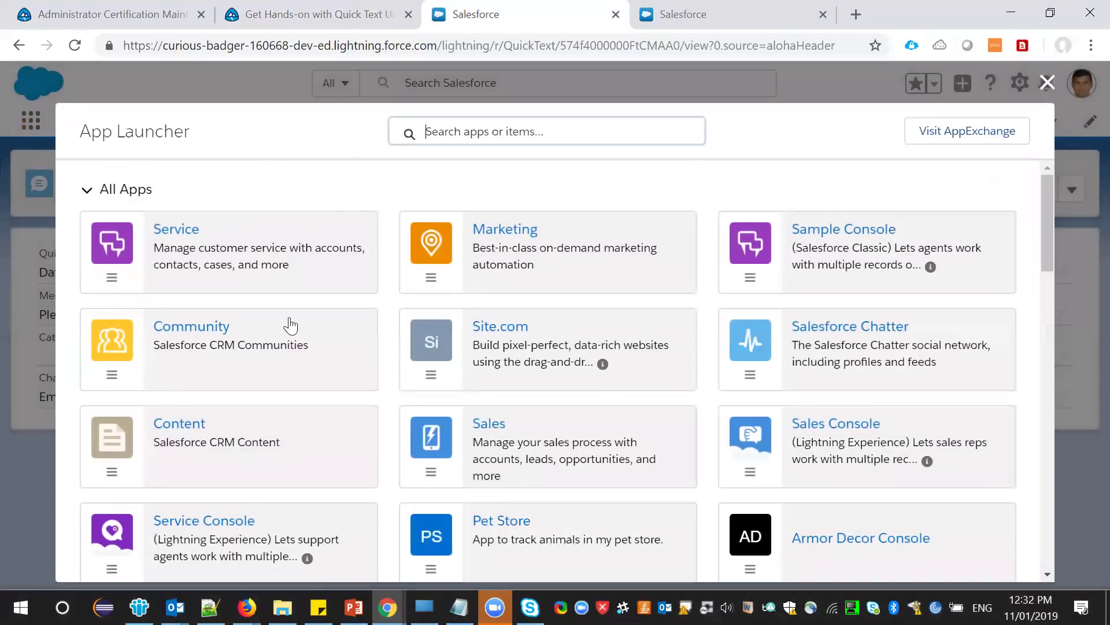
left_click(180, 234)
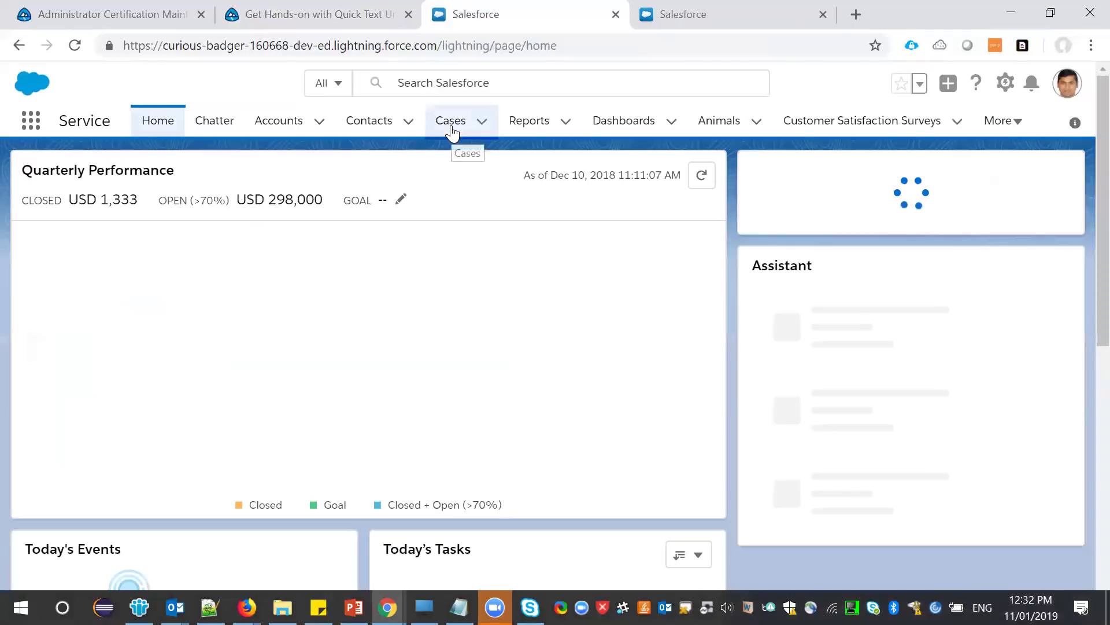
left_click(451, 123)
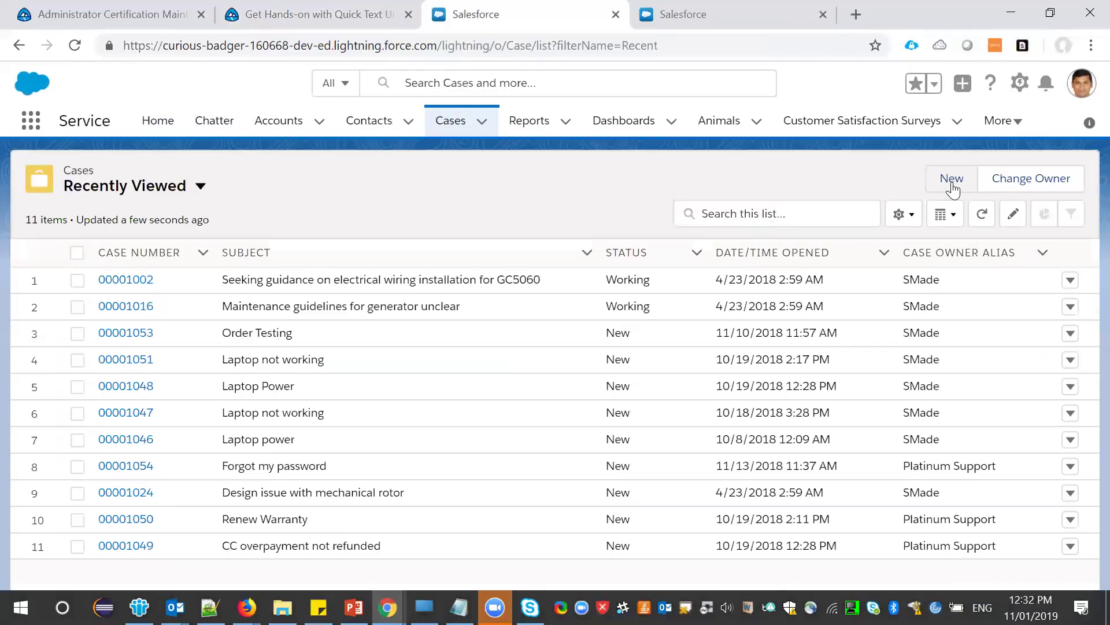
left_click(951, 182)
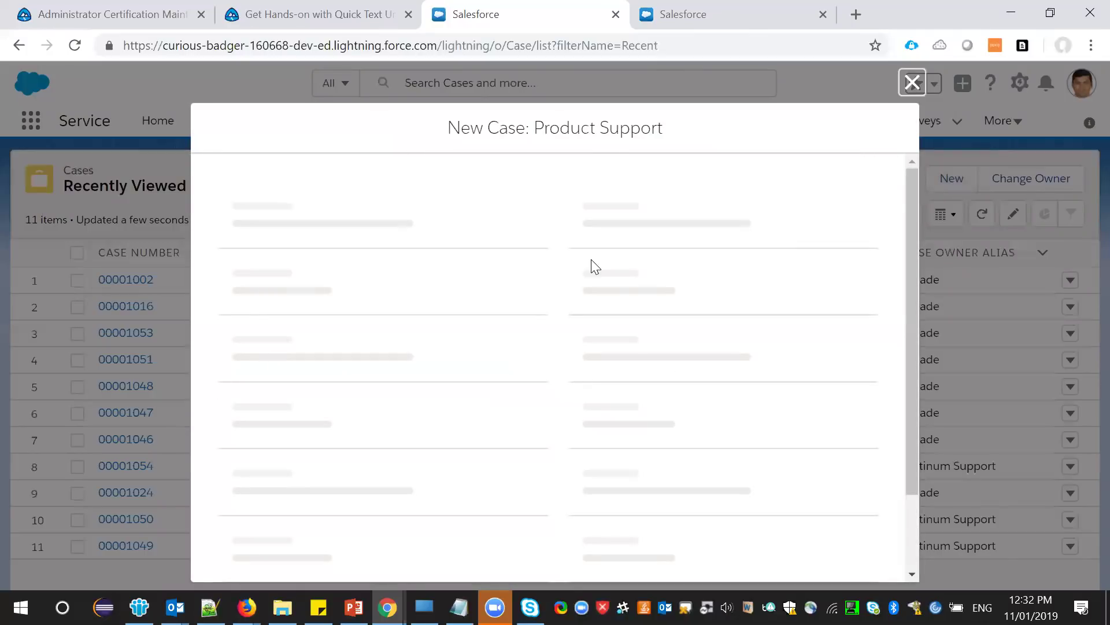
- Copy "Info Needed" from the Trailhead challenge into the new case's Subject field
key("ctrl+shift+Tab")
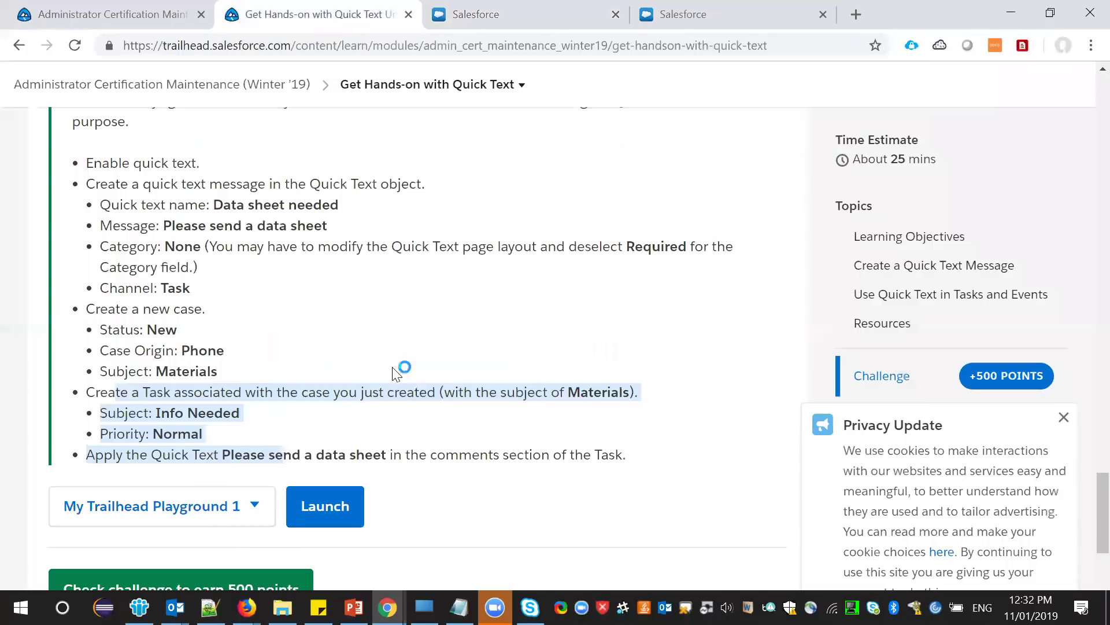
left_click_drag(157, 413, 239, 414)
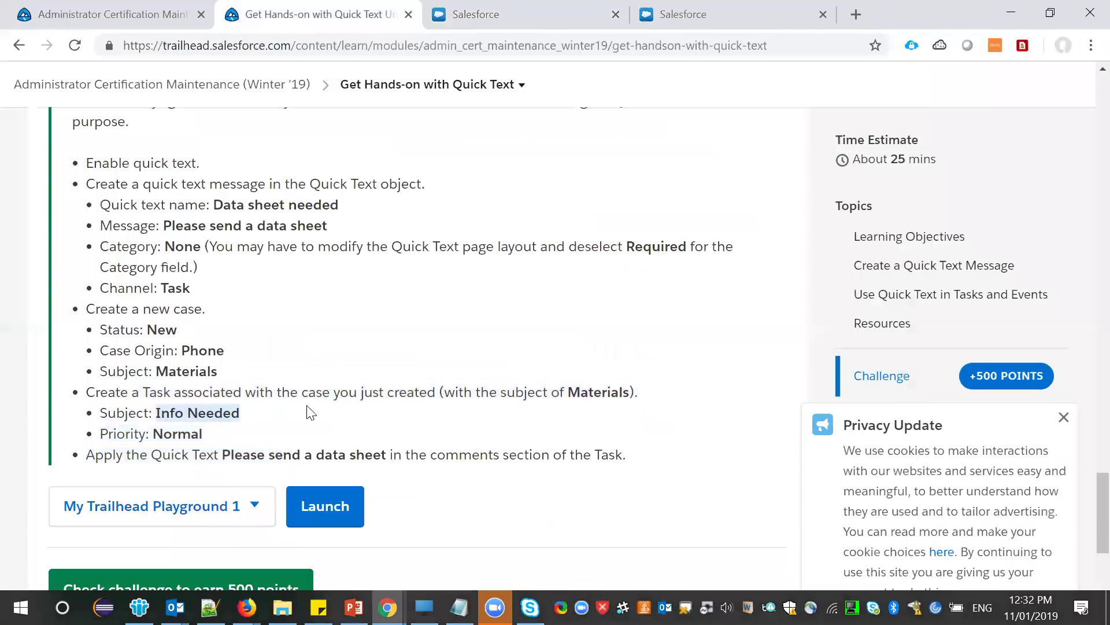
key("ctrl+Tab")
scroll(402, 376, "down", 4)
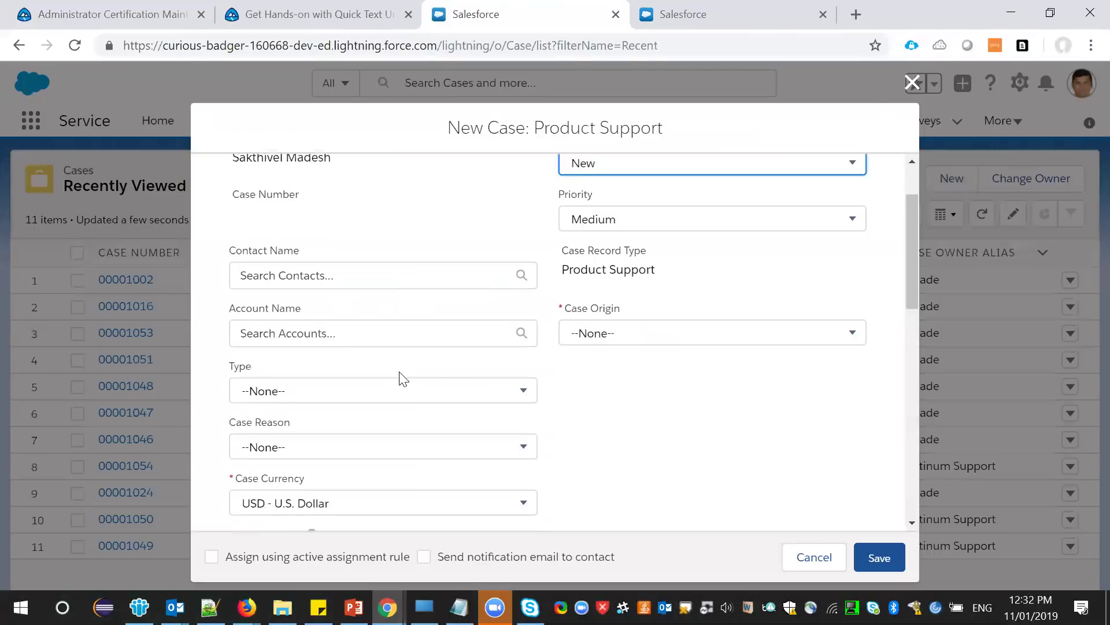
scroll(403, 379, "down", 5)
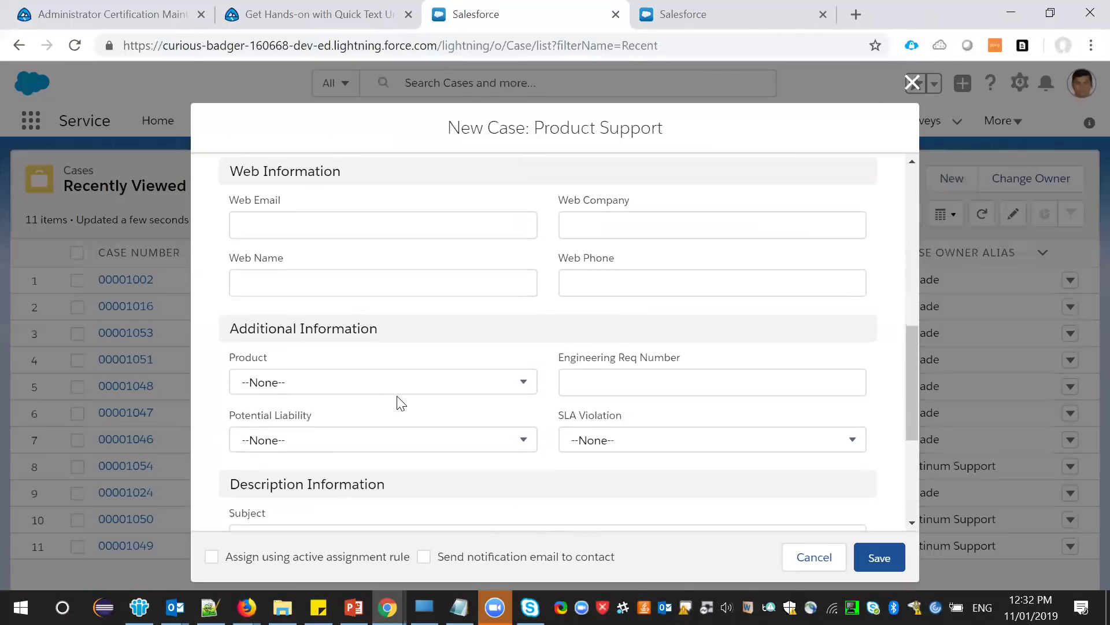
scroll(400, 404, "down", 3)
left_click(299, 376)
type("Info Needed")
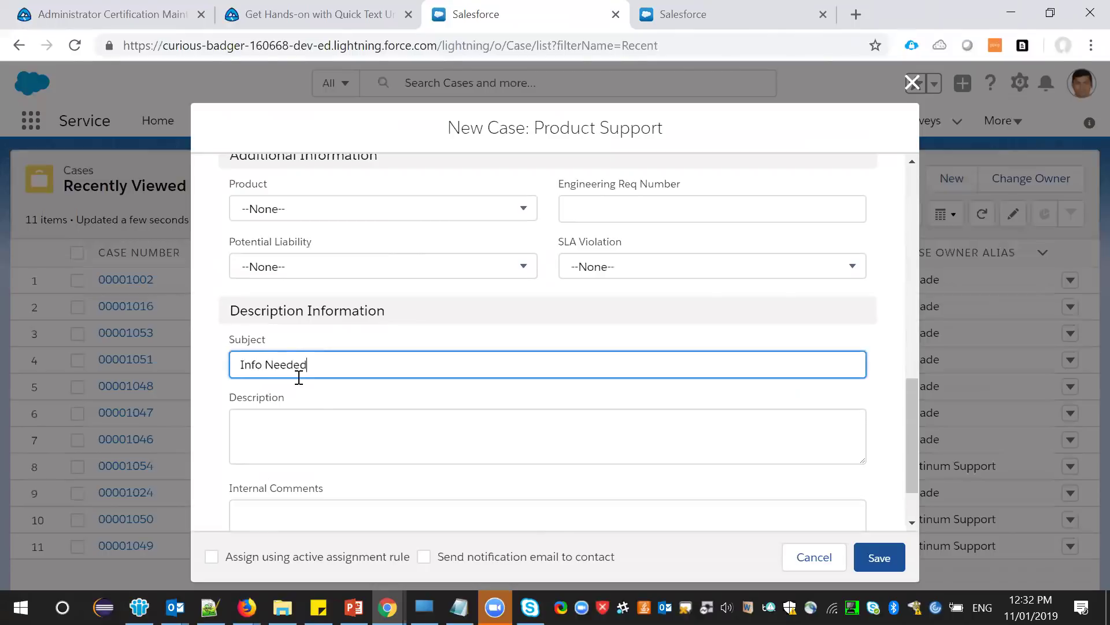
- Check the required priority in the Trailhead challenge and choose Medium as the new case's Priority
scroll(299, 377, "up", 13)
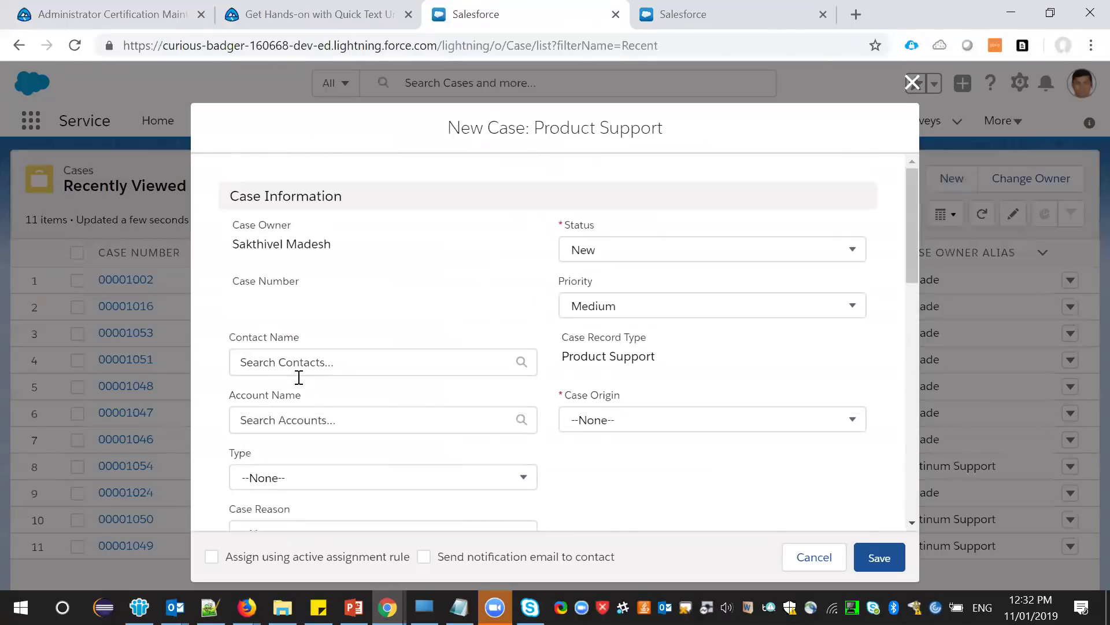
left_click(601, 306)
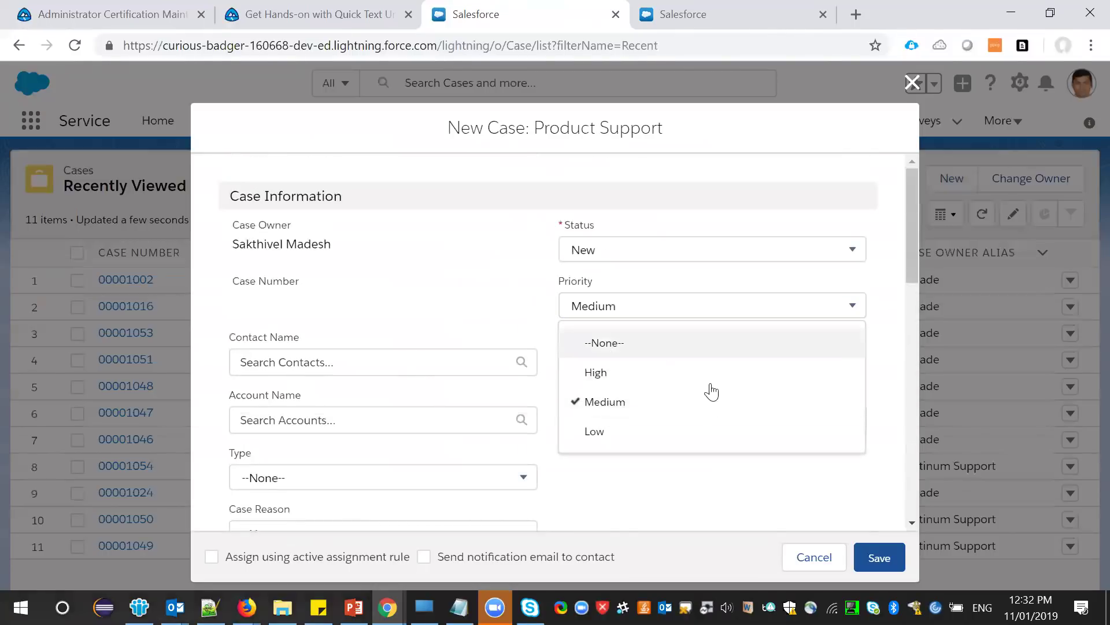
left_click(295, 15)
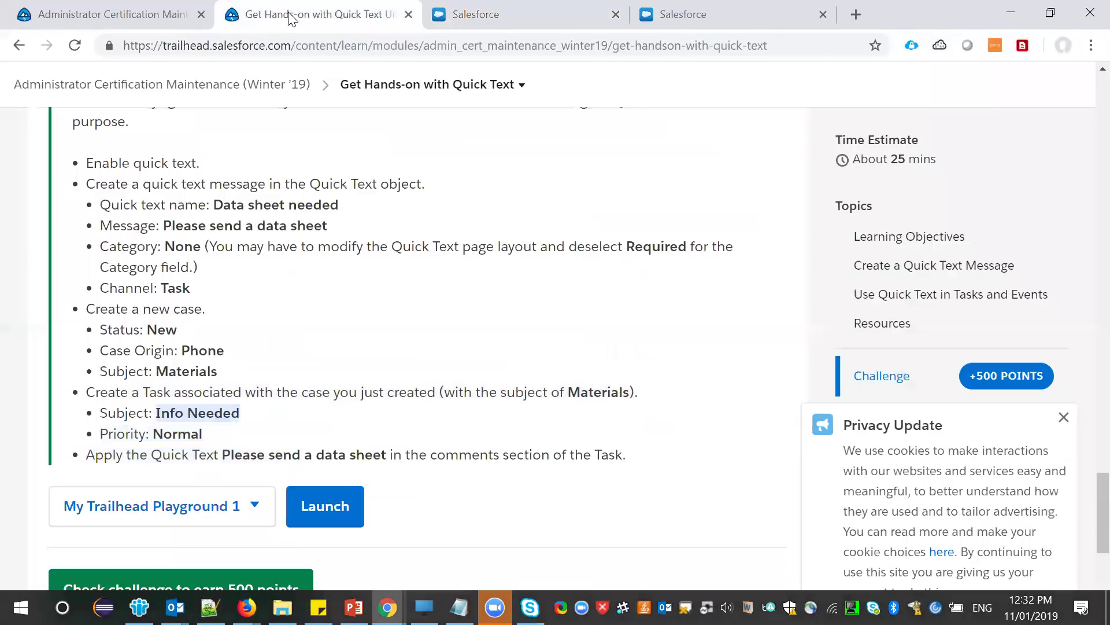
double_click(179, 433)
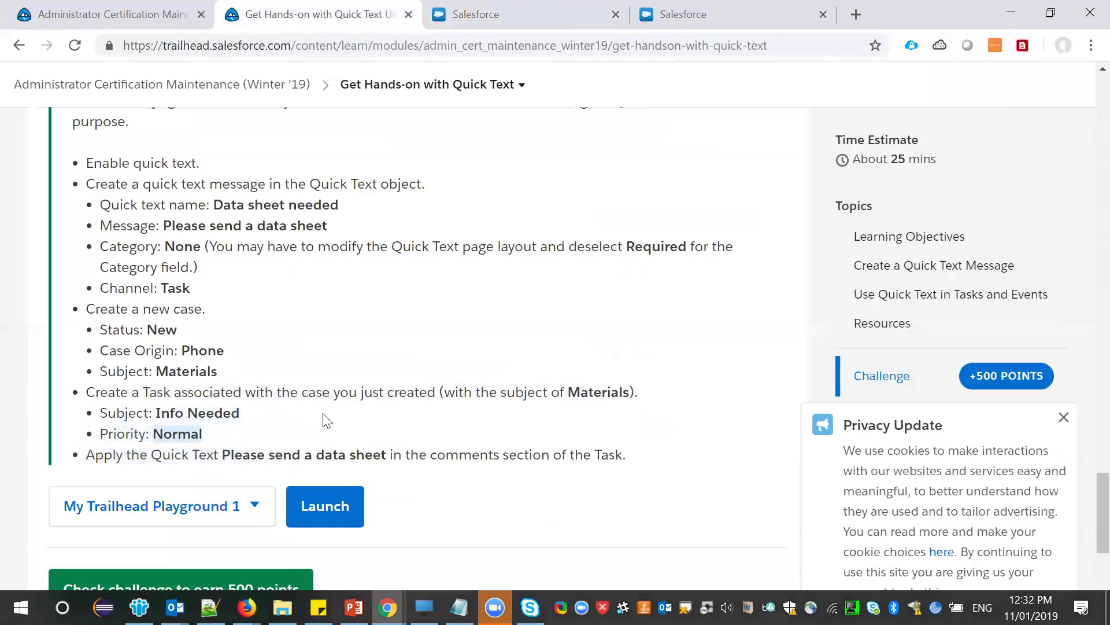
key("ctrl+Tab")
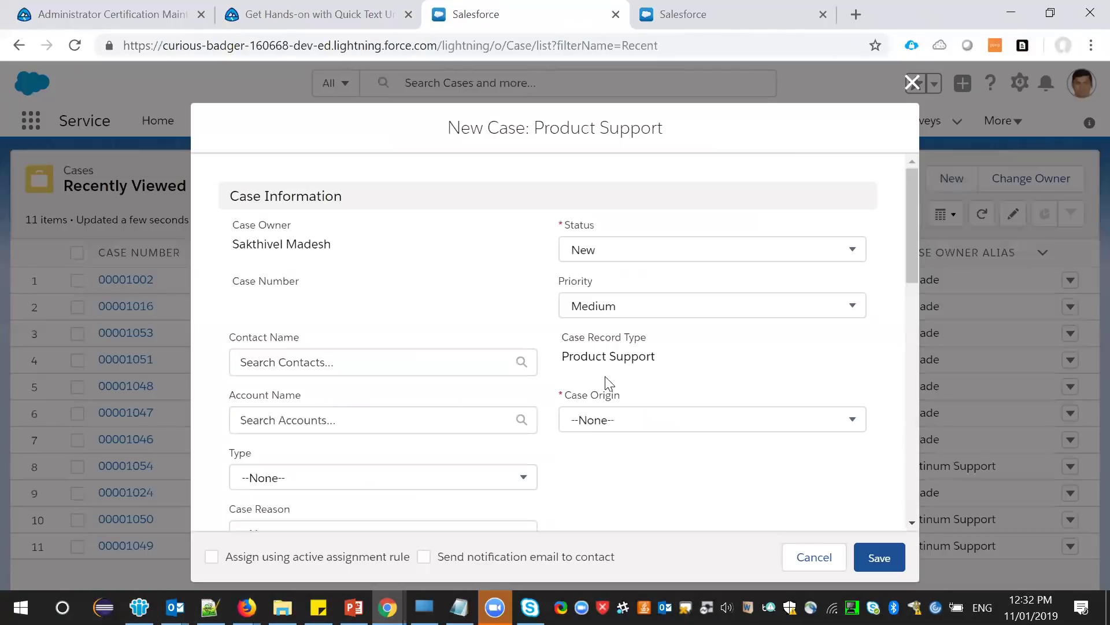
left_click(633, 310)
left_click(632, 405)
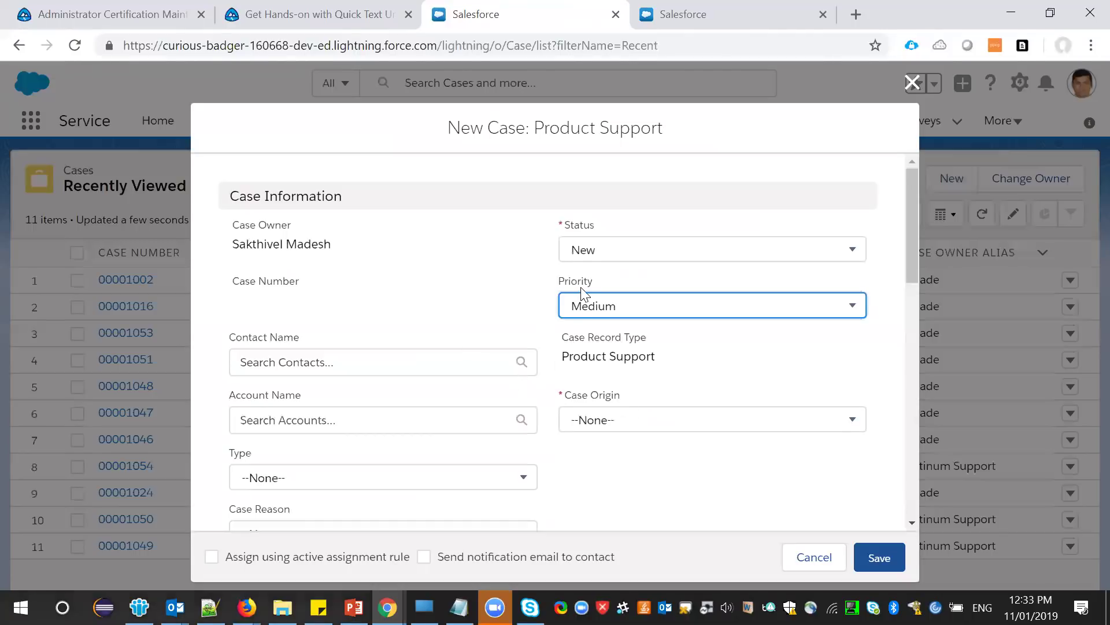
- Set the new case's Case Origin to Web and save the case
scroll(451, 357, "down", 2)
scroll(432, 456, "down", 4)
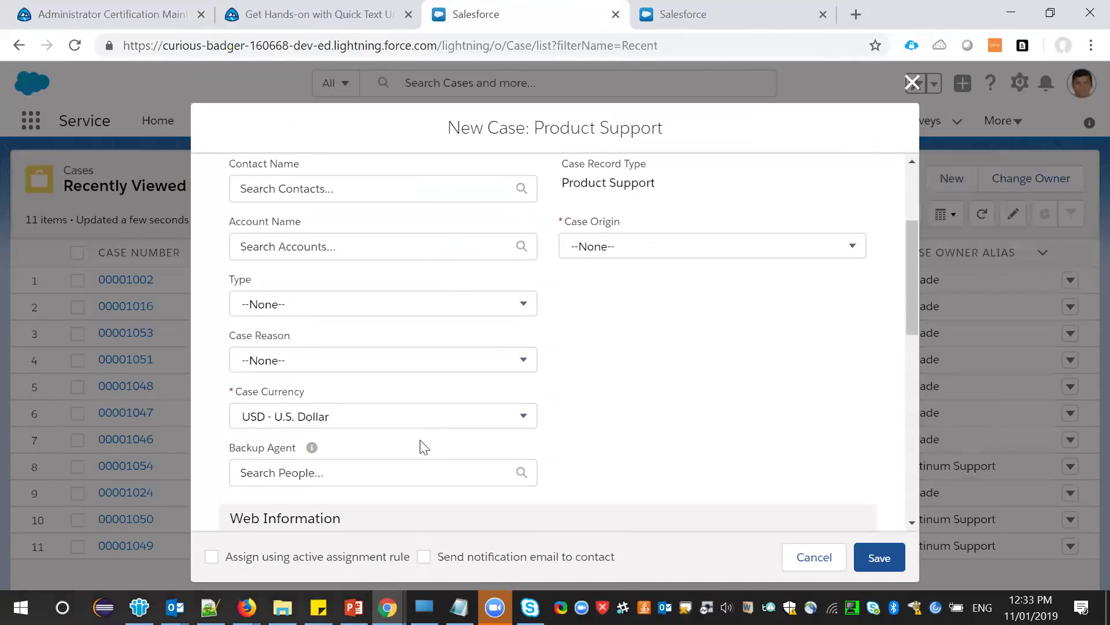
scroll(397, 382, "down", 8)
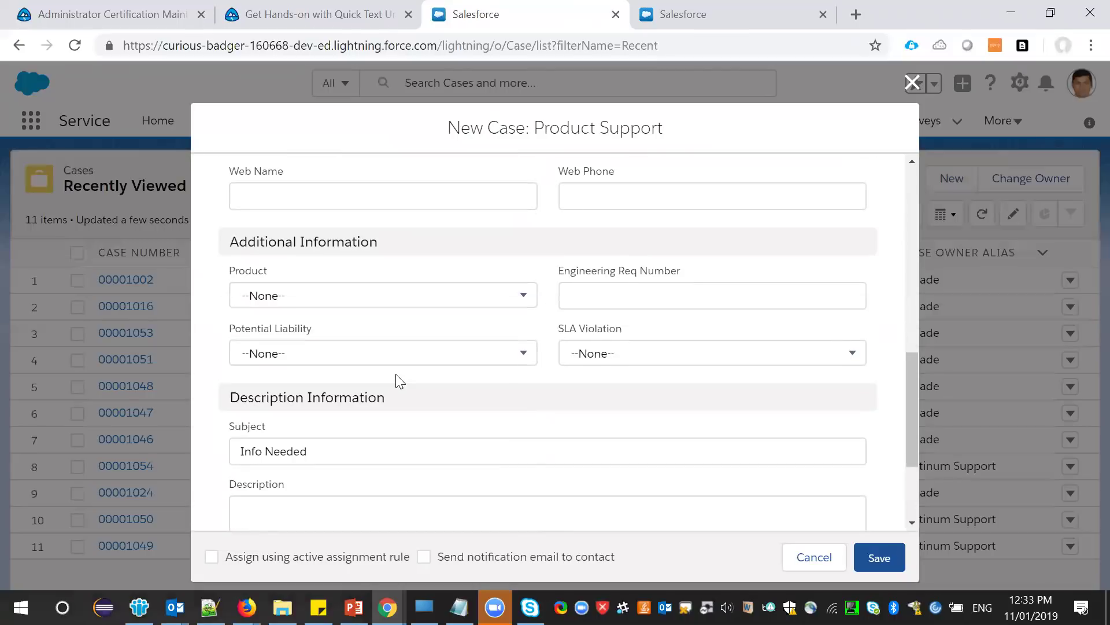
left_click(876, 557)
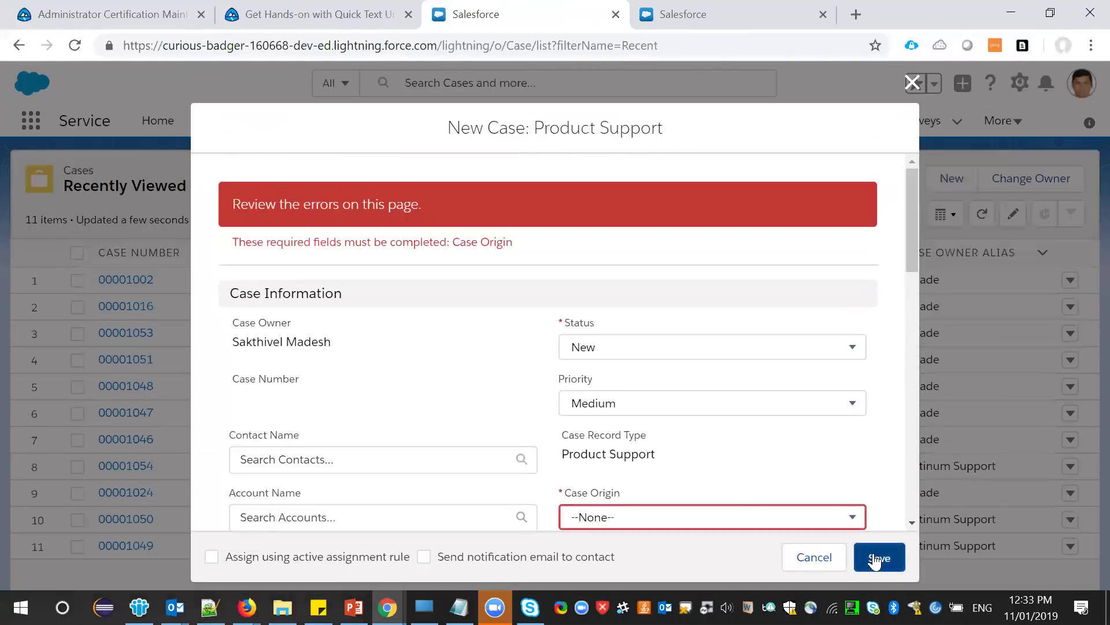
scroll(744, 422, "down", 2)
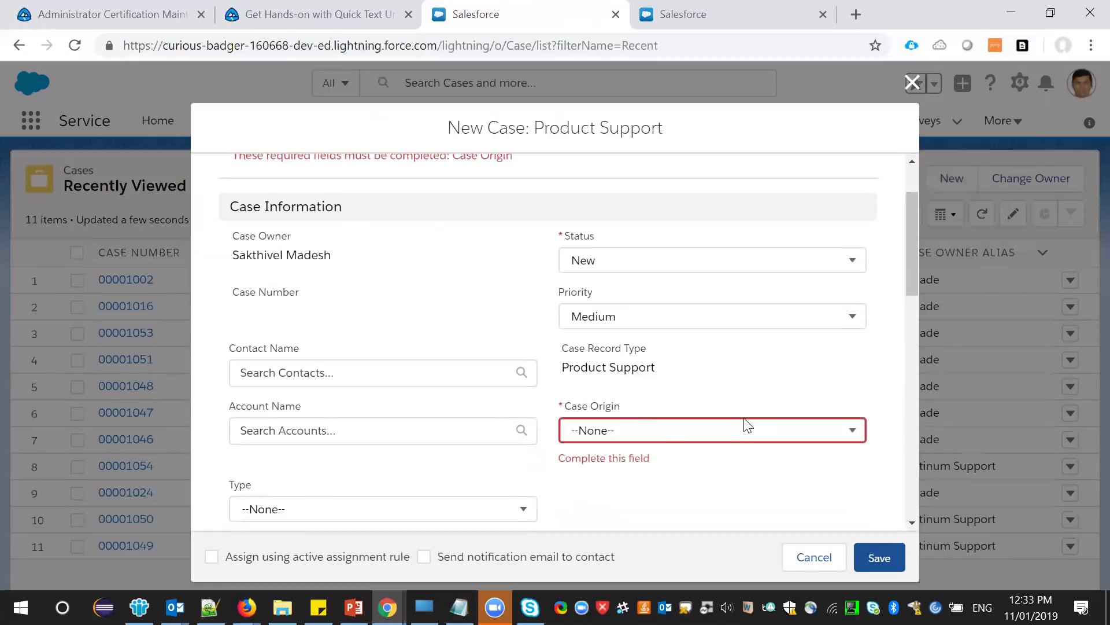
left_click(649, 432)
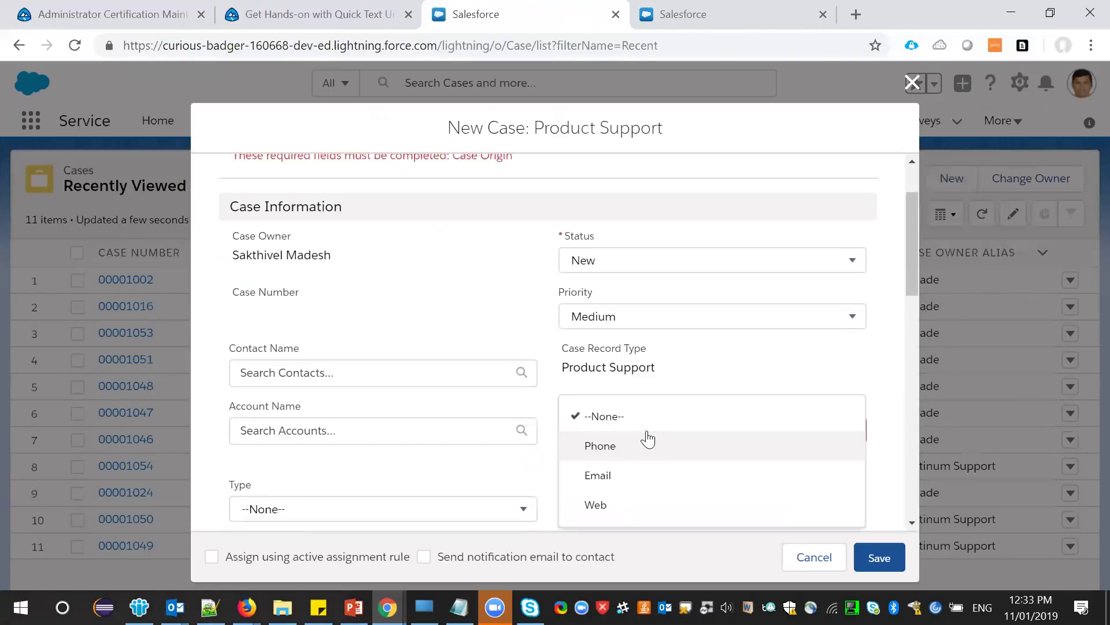
left_click(637, 503)
left_click(878, 557)
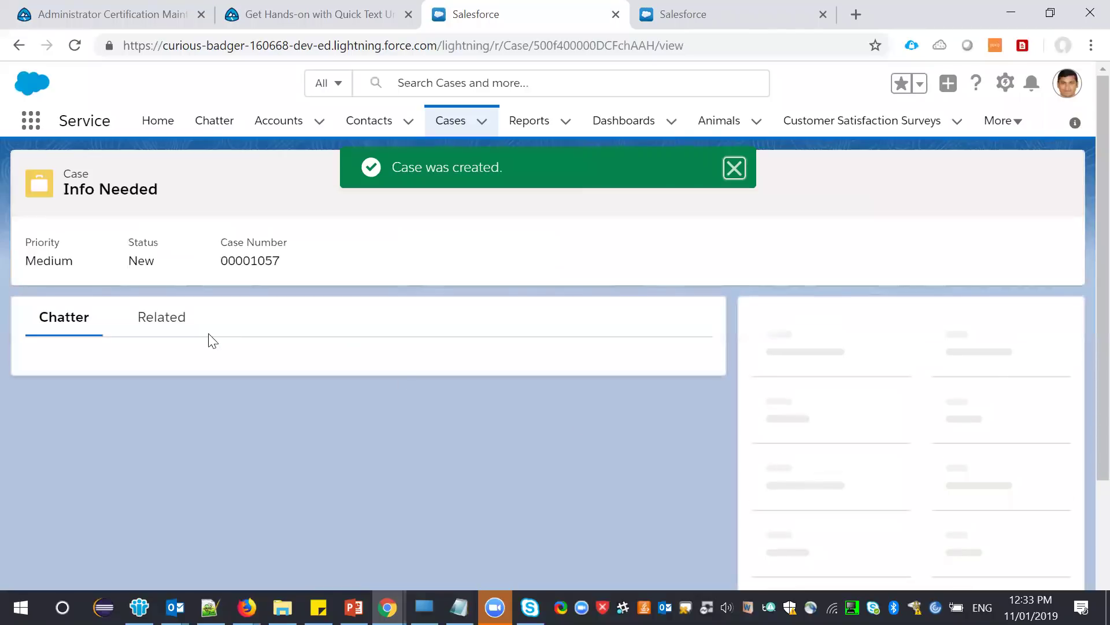
- Start a new task under Open Activities in the saved case's related lists
left_click(174, 330)
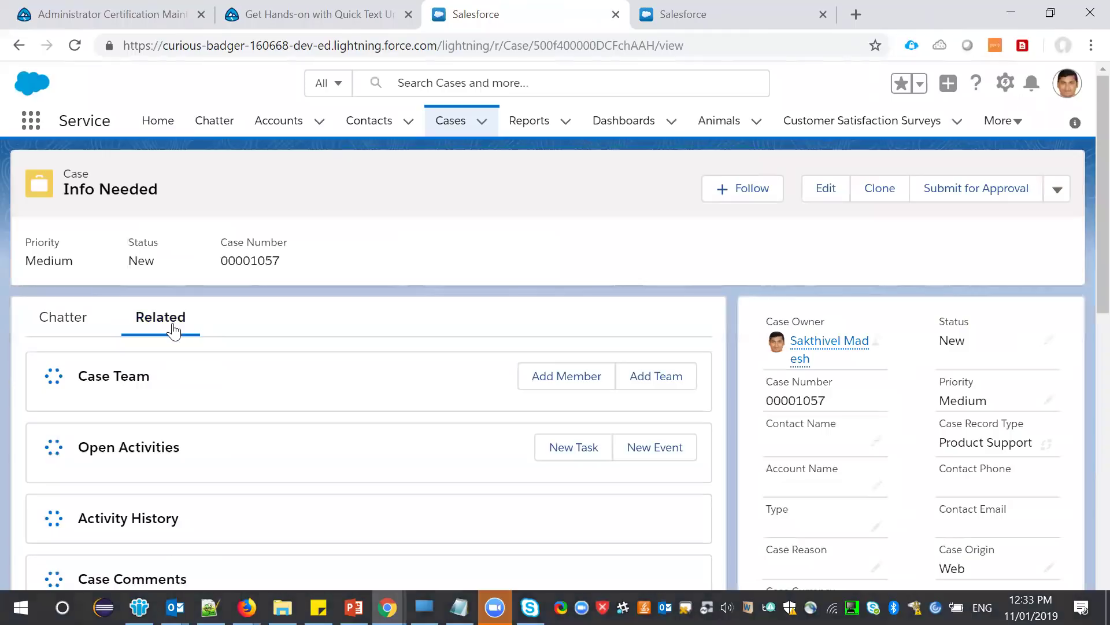
scroll(291, 370, "down", 5)
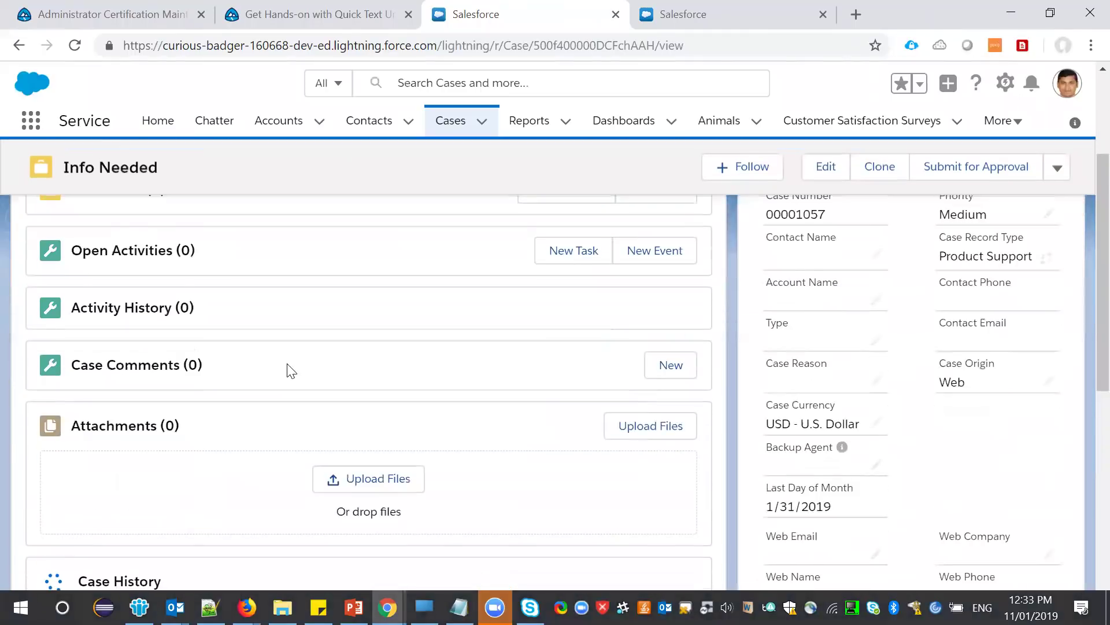
scroll(290, 371, "down", 3)
scroll(291, 370, "up", 5)
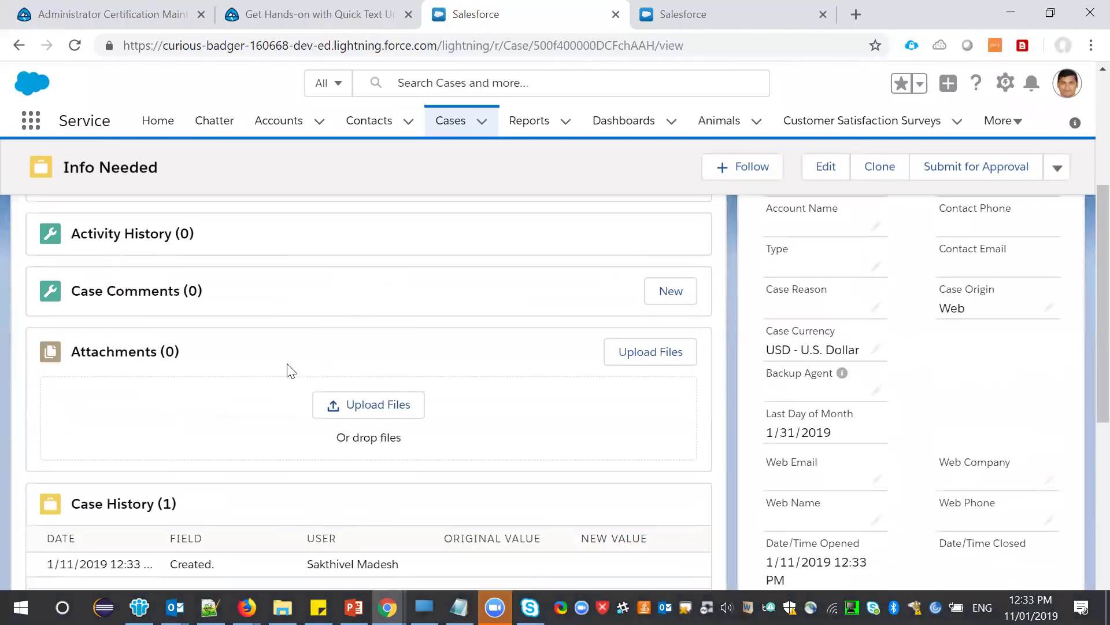
scroll(291, 370, "up", 2)
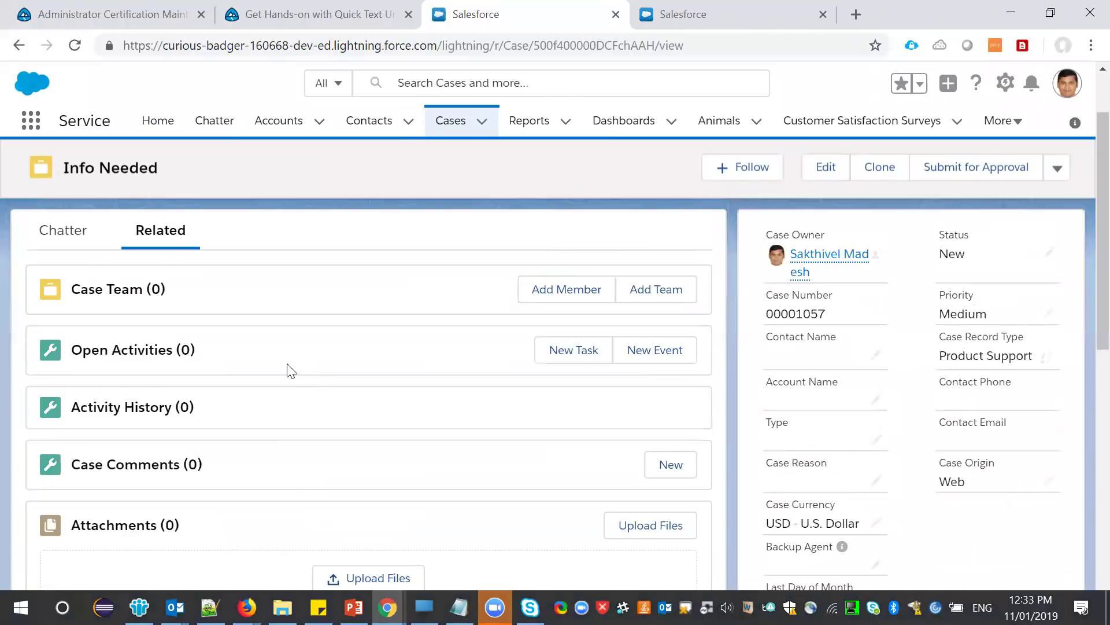
left_click(566, 355)
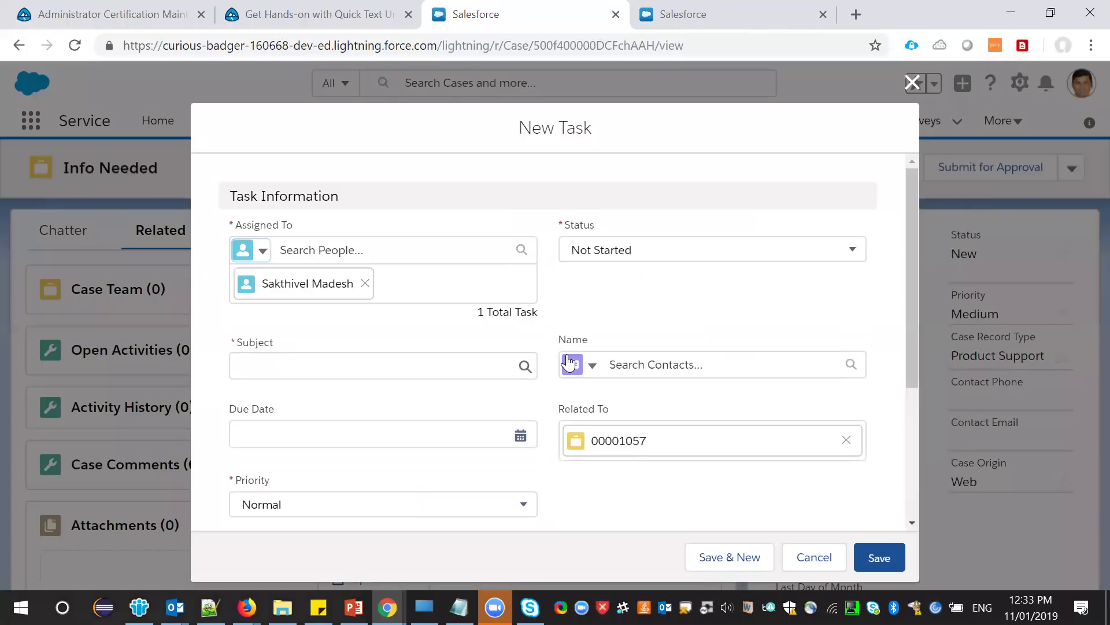
- Review the new task's fields and check which quick text the Trailhead challenge requires in the task's comments
scroll(568, 362, "down", 4)
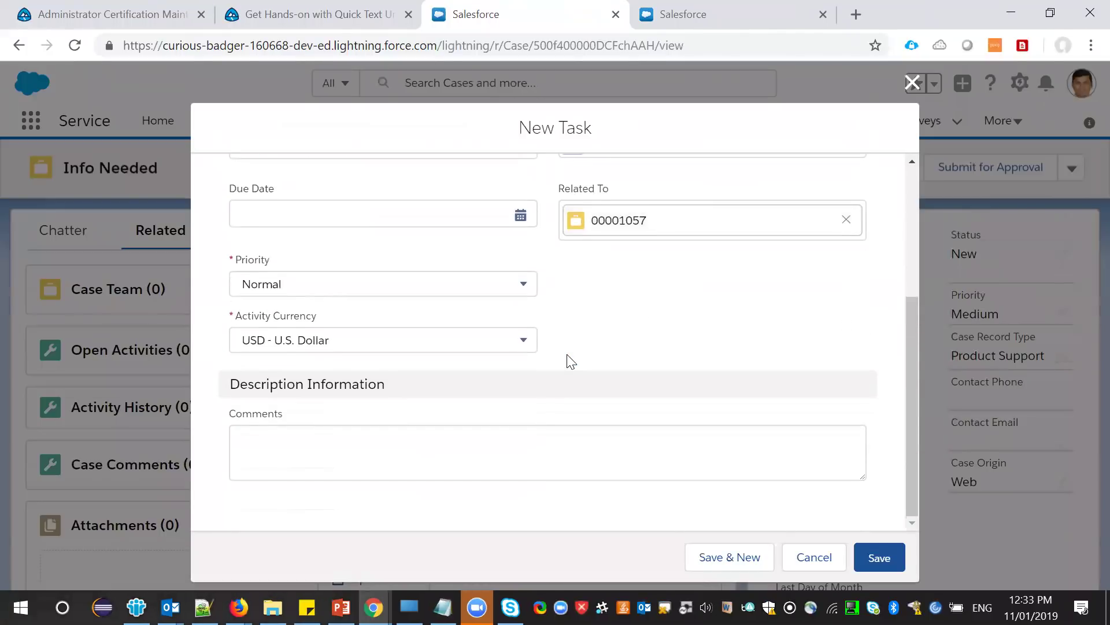
scroll(568, 362, "up", 4)
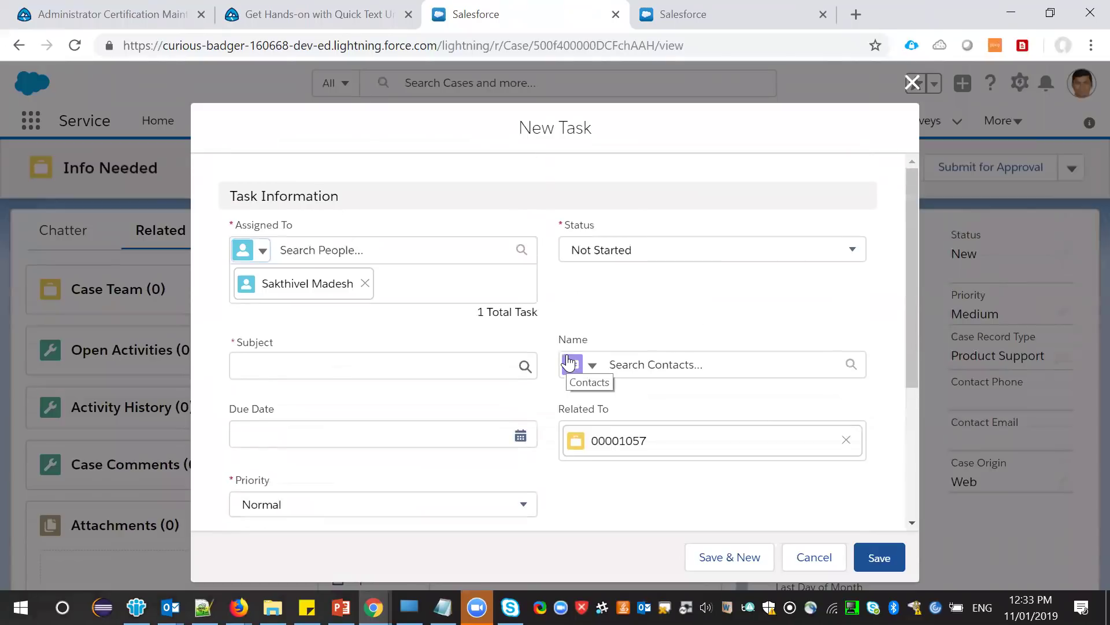
scroll(567, 360, "down", 3)
left_click(399, 499)
scroll(604, 286, "down", 1)
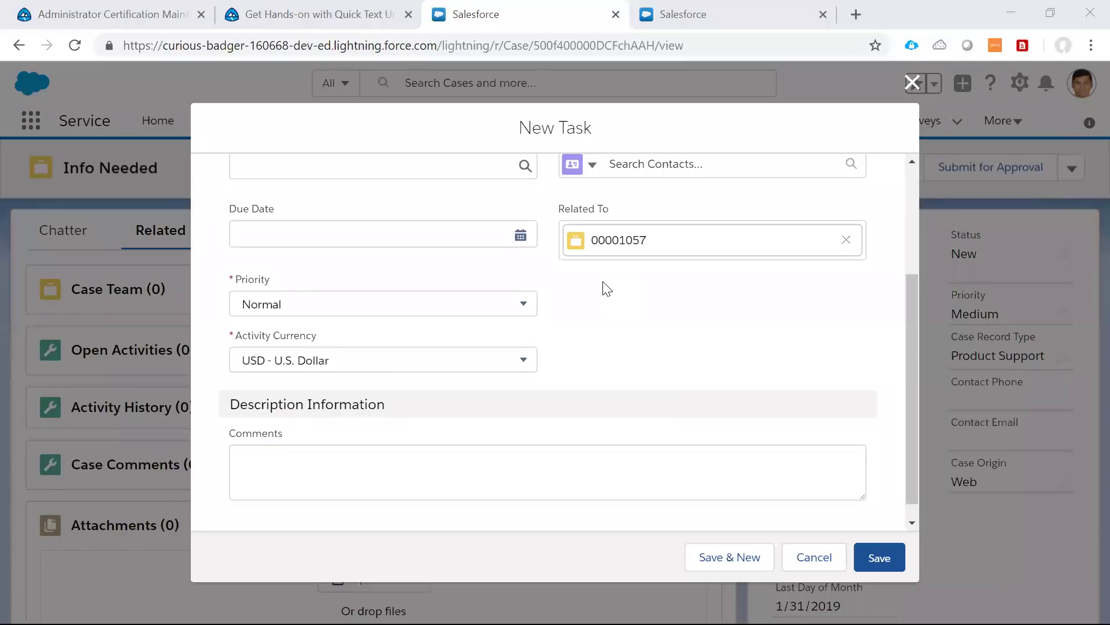
scroll(719, 367, "up", 3)
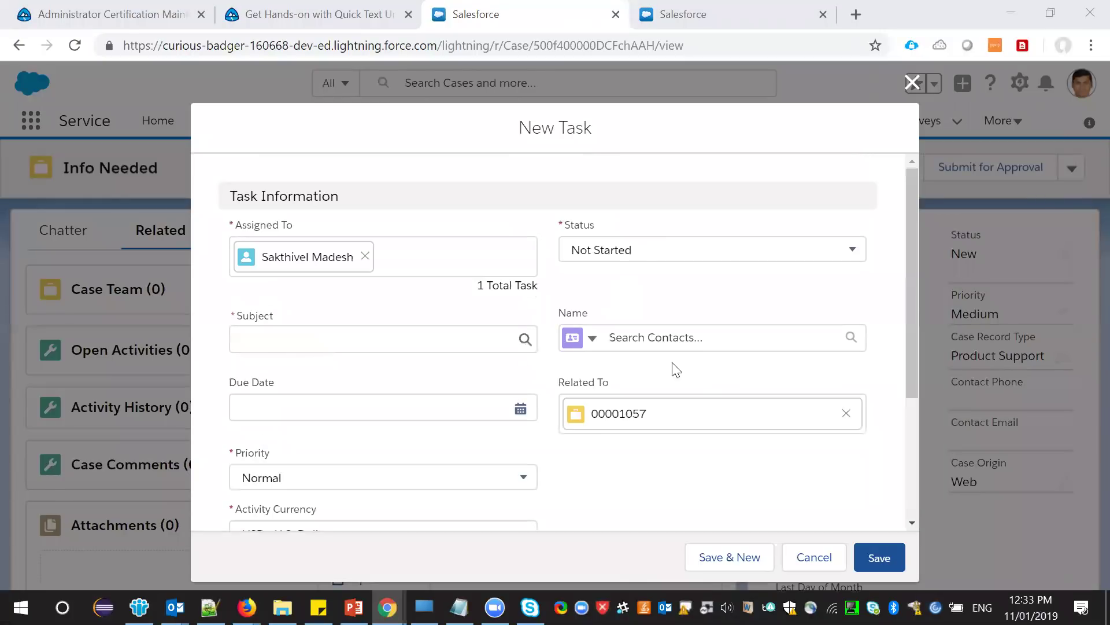
left_click(272, 15)
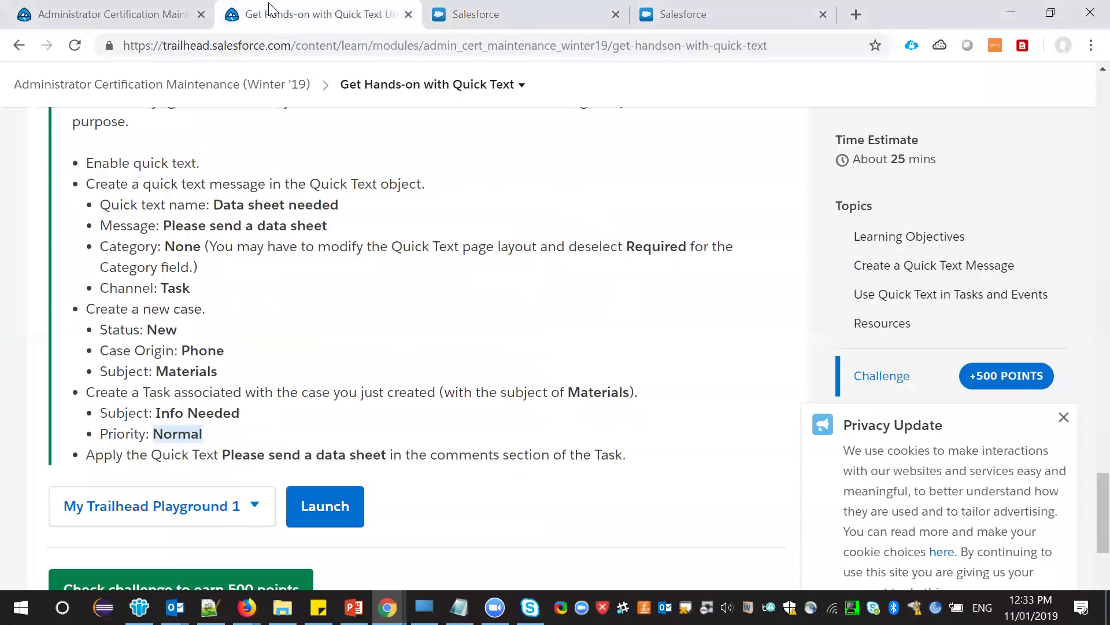
left_click_drag(229, 457, 387, 455)
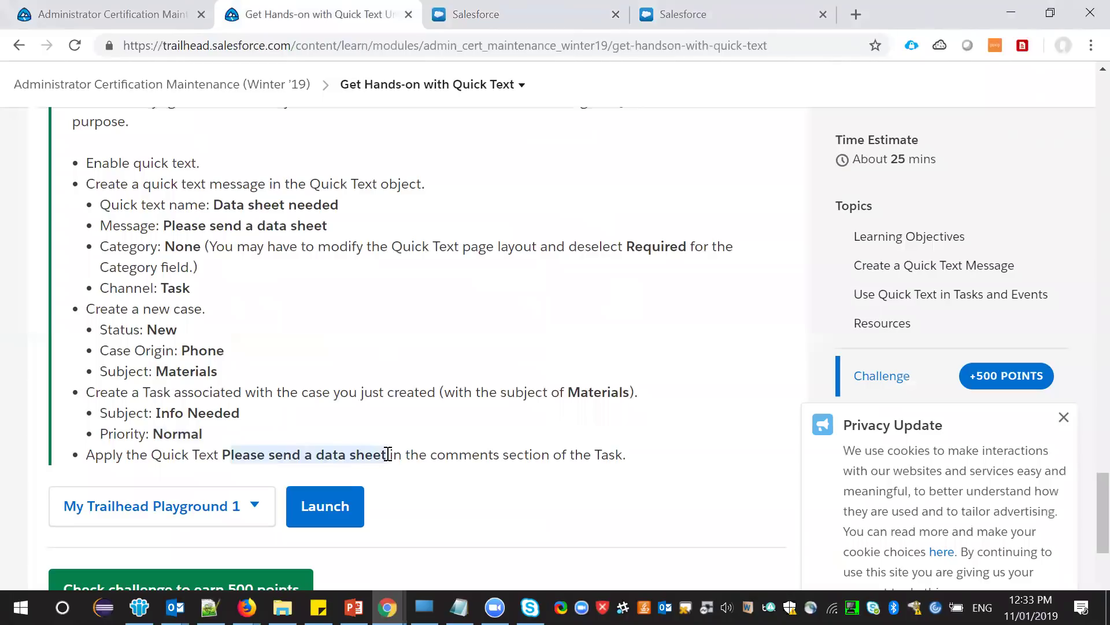
key("ctrl+Tab")
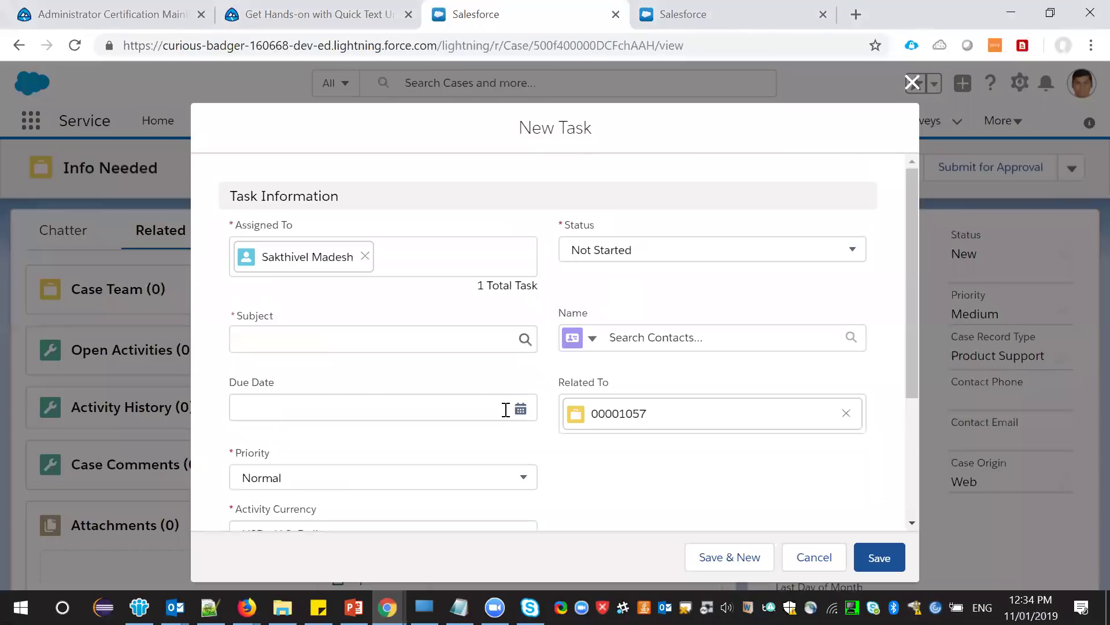
- Set the task's Subject to "Testing" and its Due Date to 1/31/2019, leaving the contact name empty
left_click(358, 337)
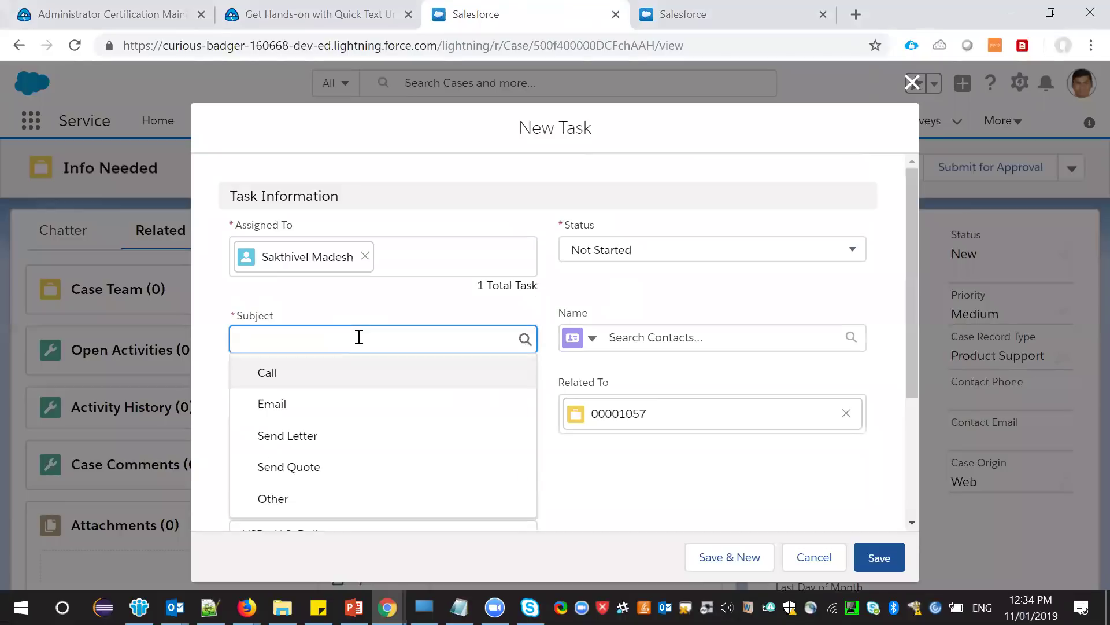
type("Te")
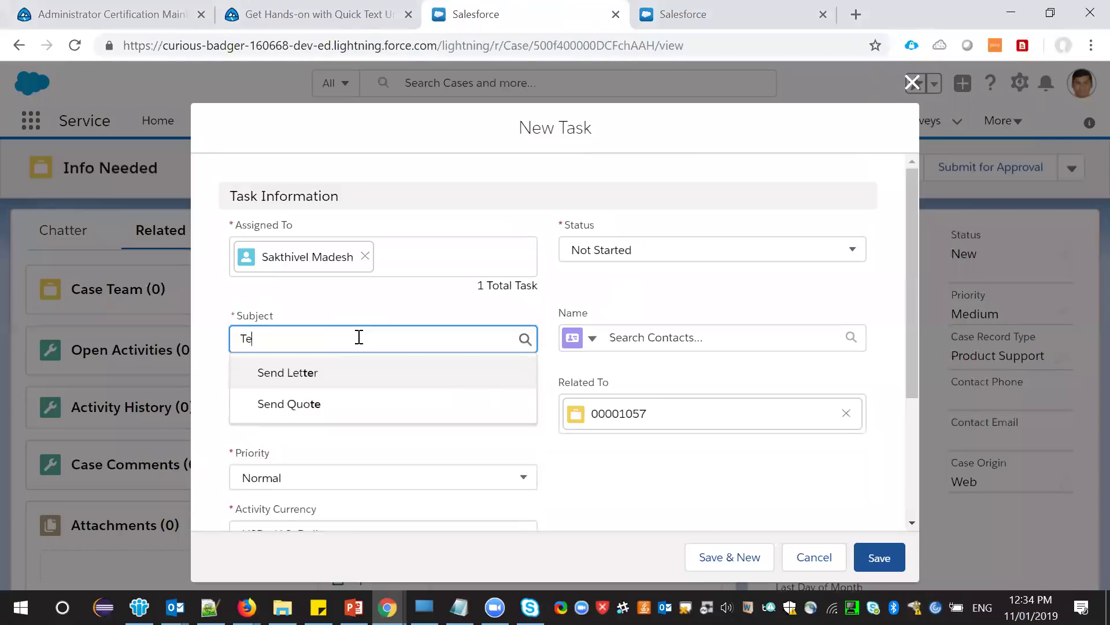
type("sting")
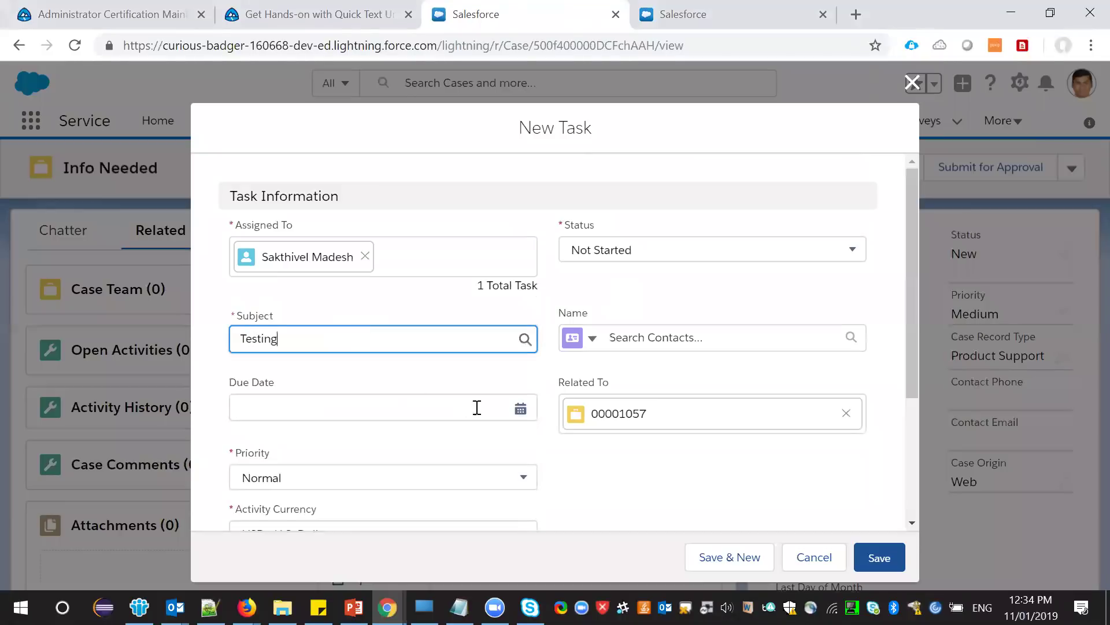
left_click(521, 409)
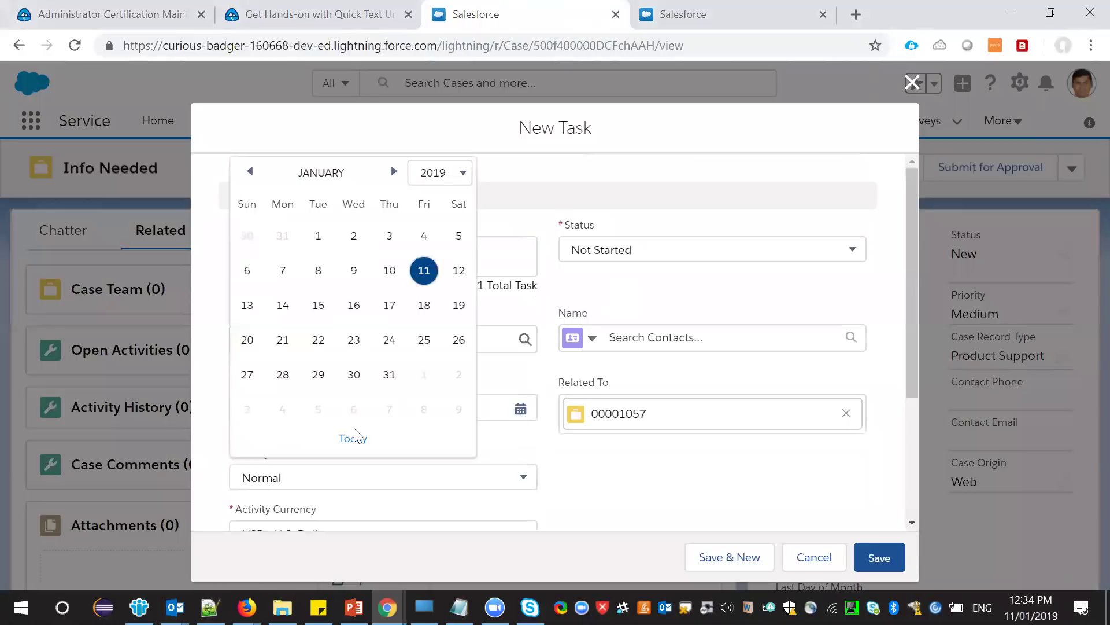
left_click(388, 375)
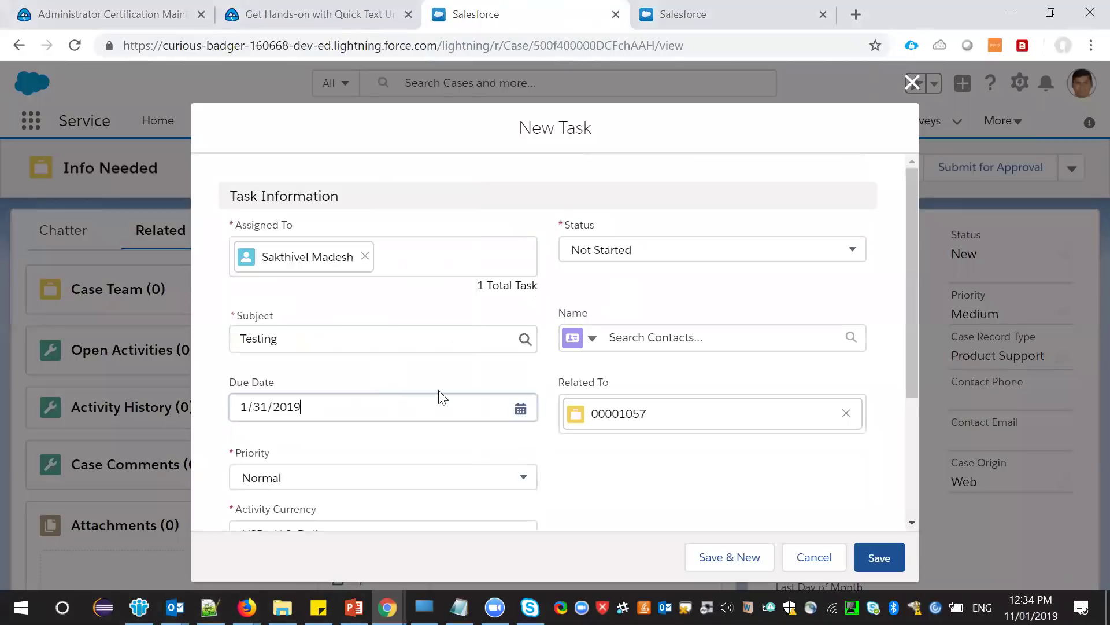
left_click(657, 339)
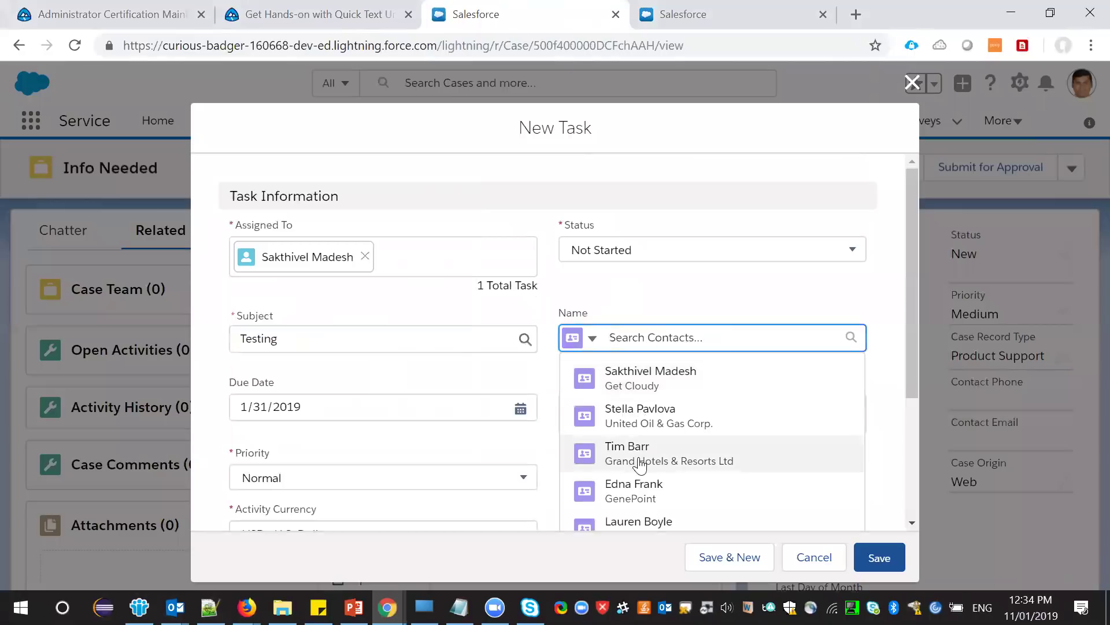
left_click(724, 291)
- Insert the "Data sheet needed" quick text into the task's Comments
scroll(848, 376, "down", 3)
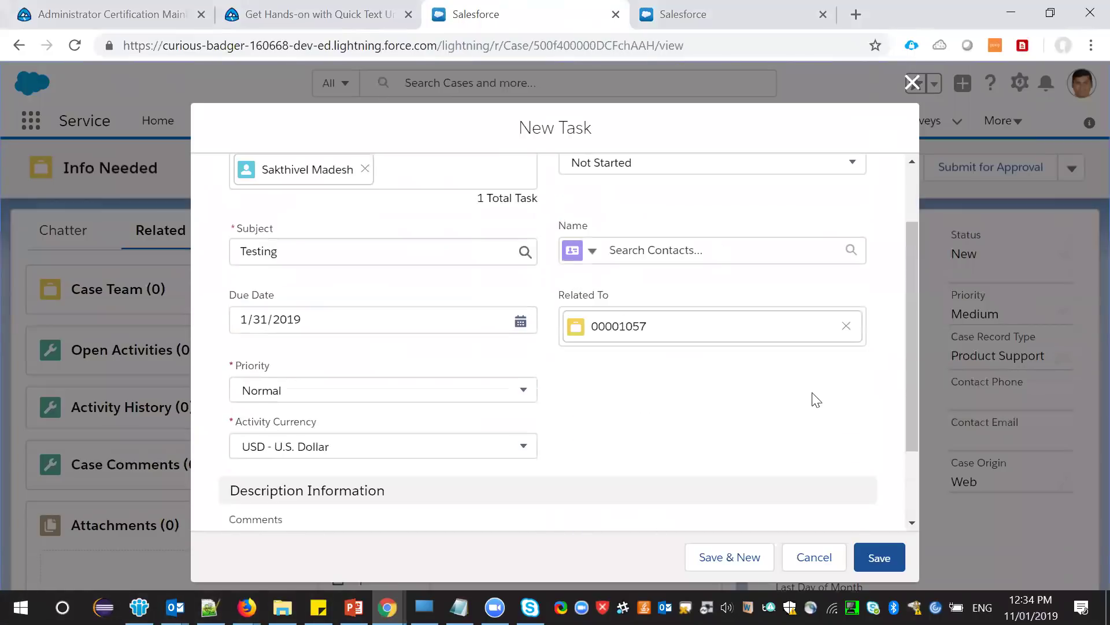
left_click(440, 454)
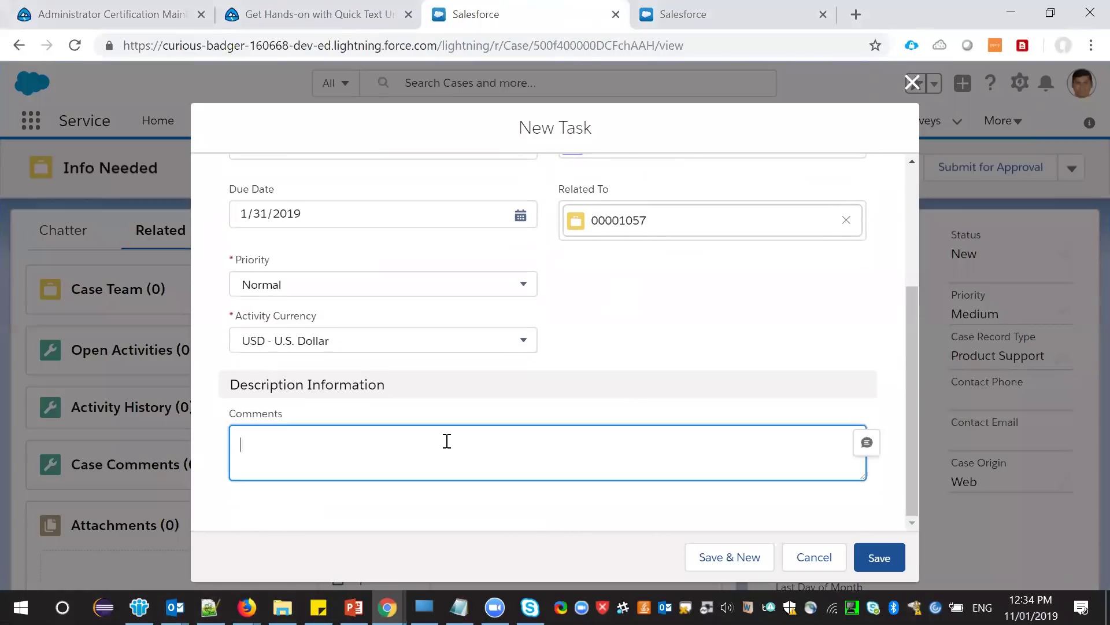
left_click(866, 443)
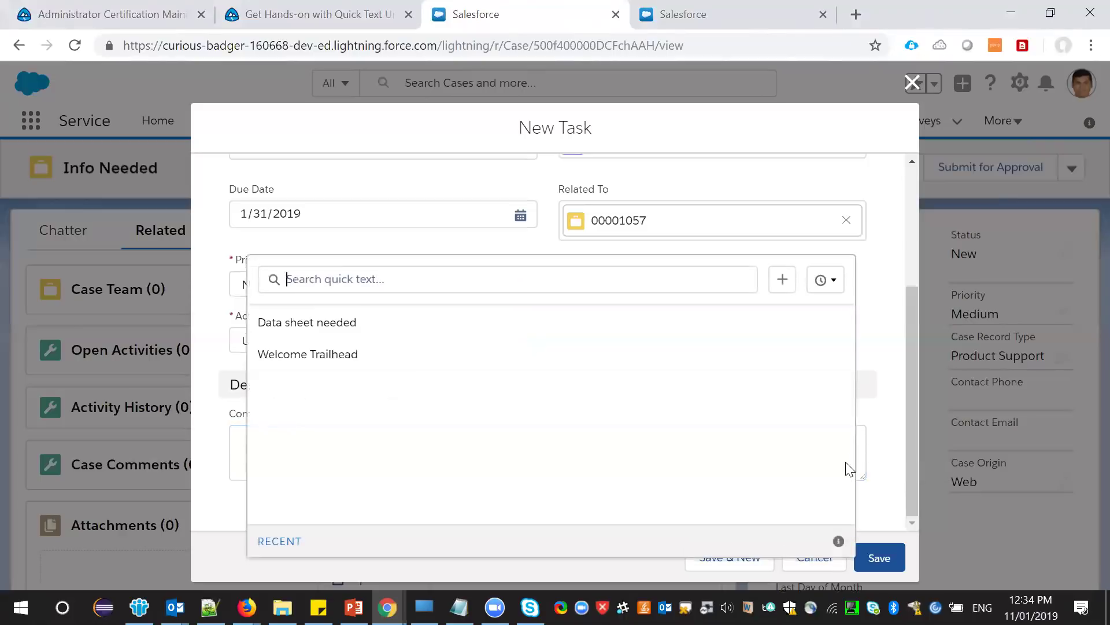
left_click(324, 323)
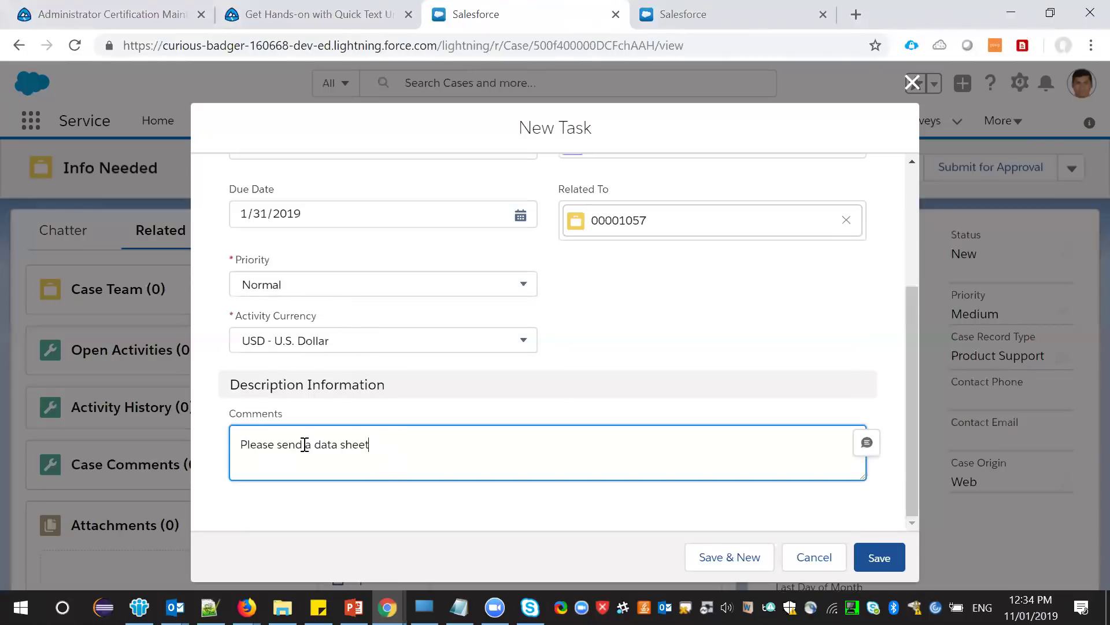
left_click_drag(401, 443, 229, 446)
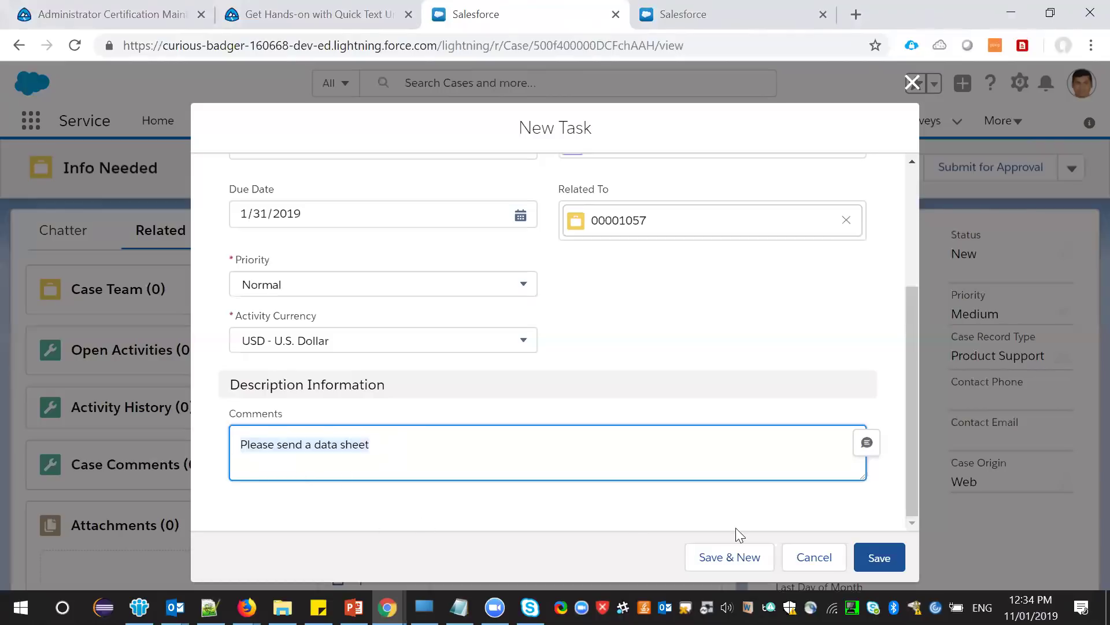
- Save the new task, go over the Trailhead challenge's task requirements and check the challenge for completion
left_click(879, 559)
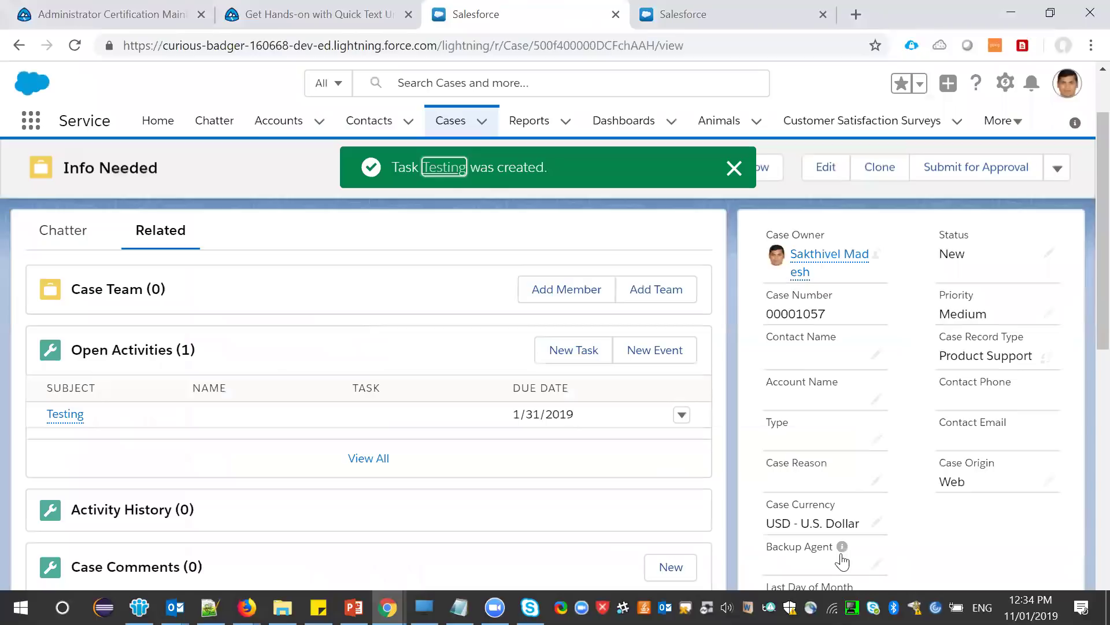
left_click(312, 14)
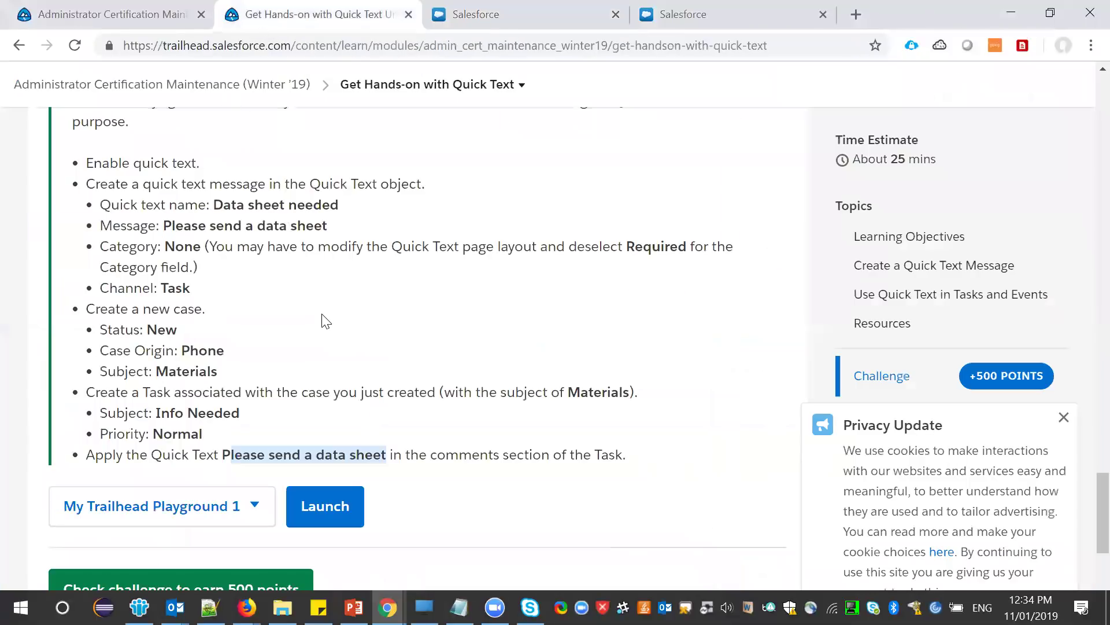
double_click(230, 391)
left_click_drag(199, 454, 448, 454)
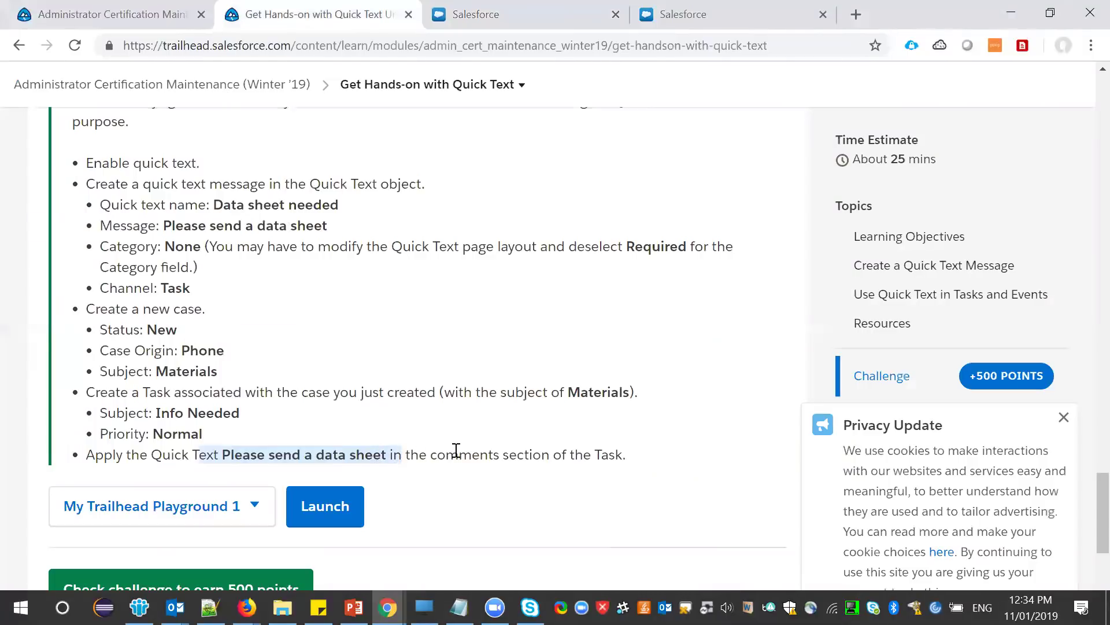
scroll(456, 456, "down", 1)
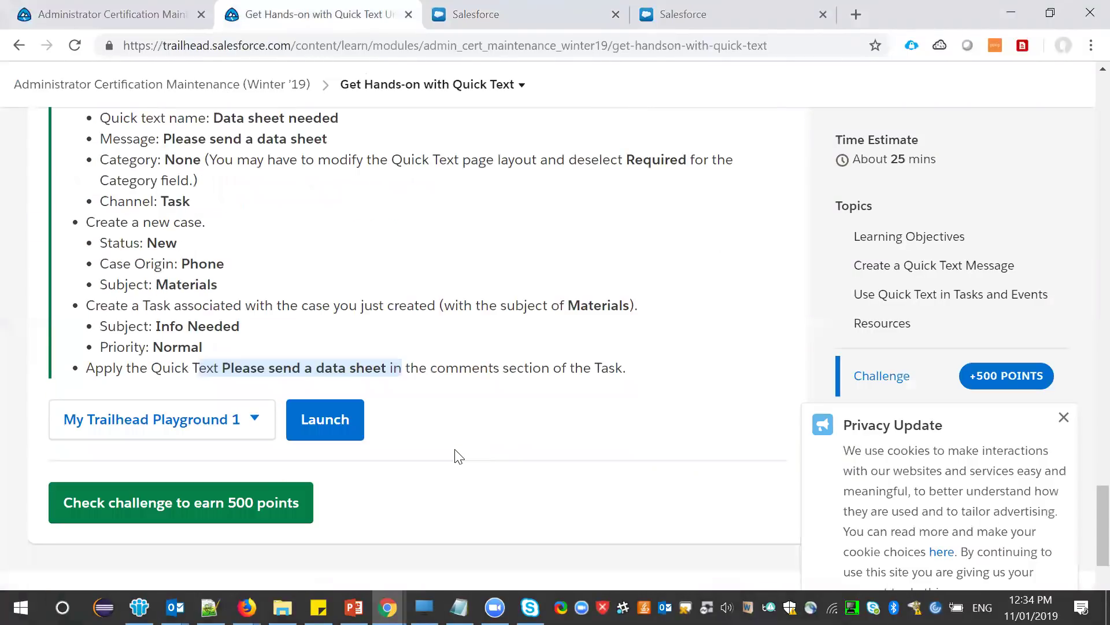
left_click(161, 510)
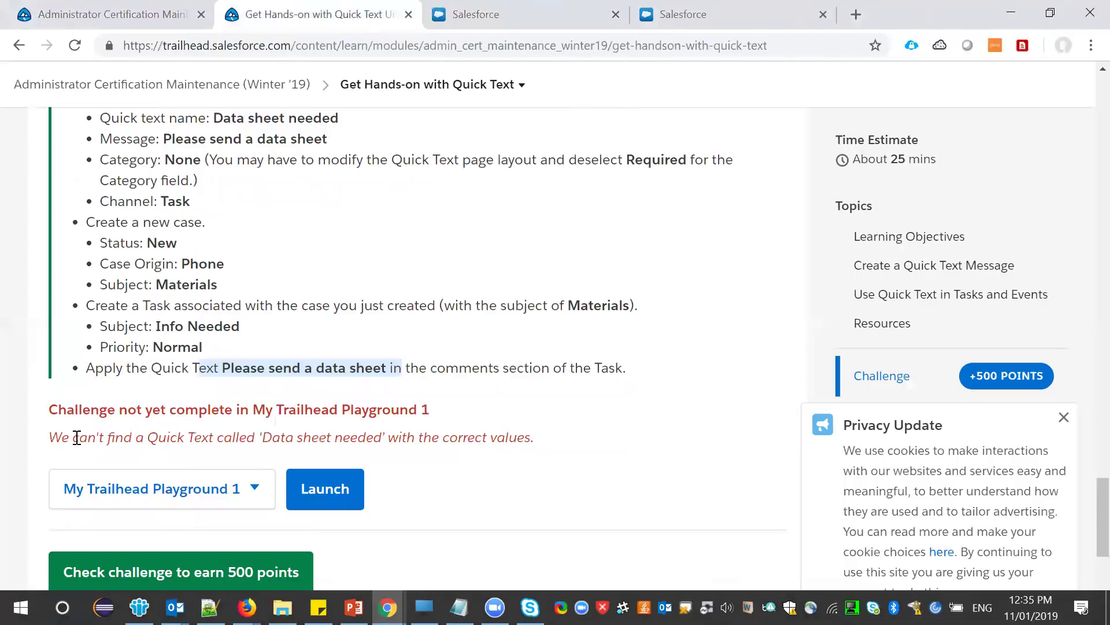
- Copy the quick text name "Data sheet needed" from the challenge feedback and review the required quick text values
left_click_drag(69, 438, 363, 437)
key("ctrl+c")
double_click(275, 434)
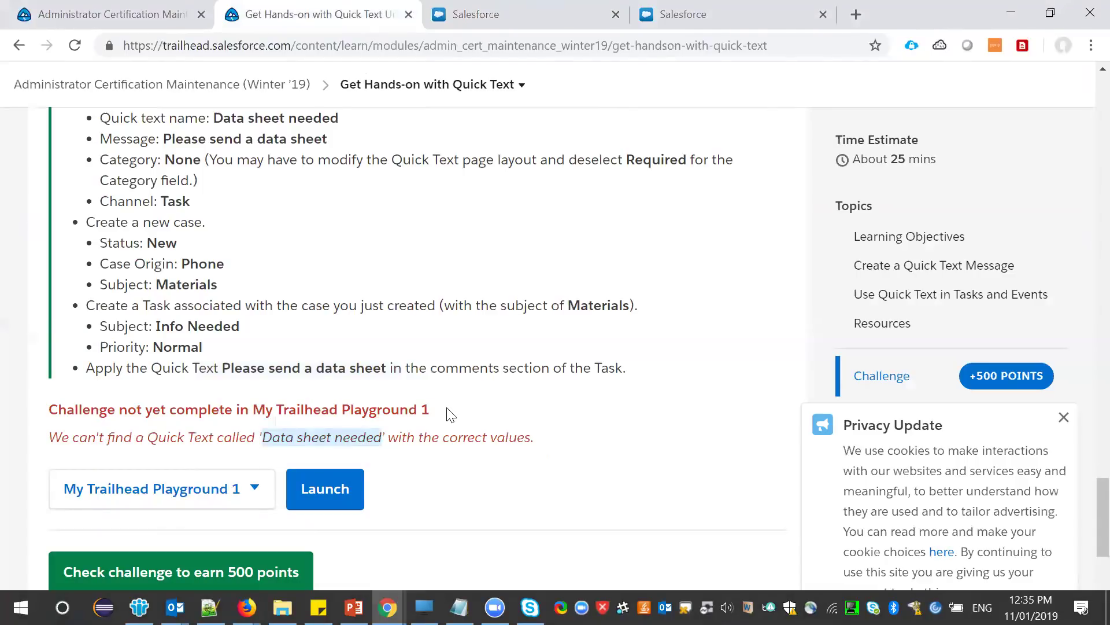
scroll(451, 414, "up", 2)
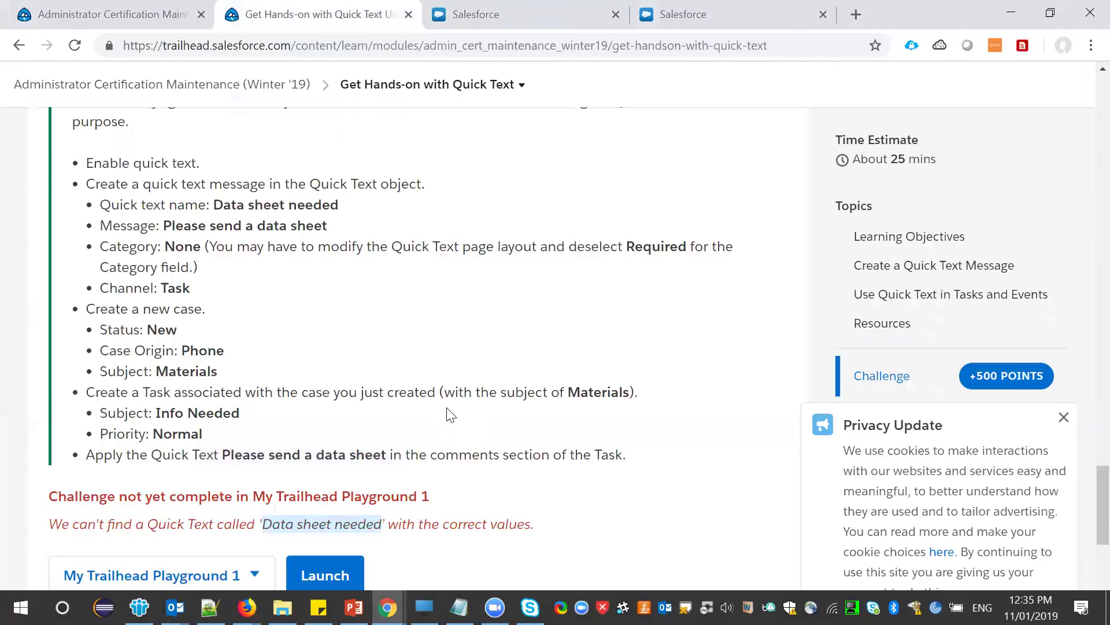
- Find the "Data sheet needed" quick text in the Salesforce org's Quick Text list and open its record
key("ctrl+Tab")
key("ctrl+Tab")
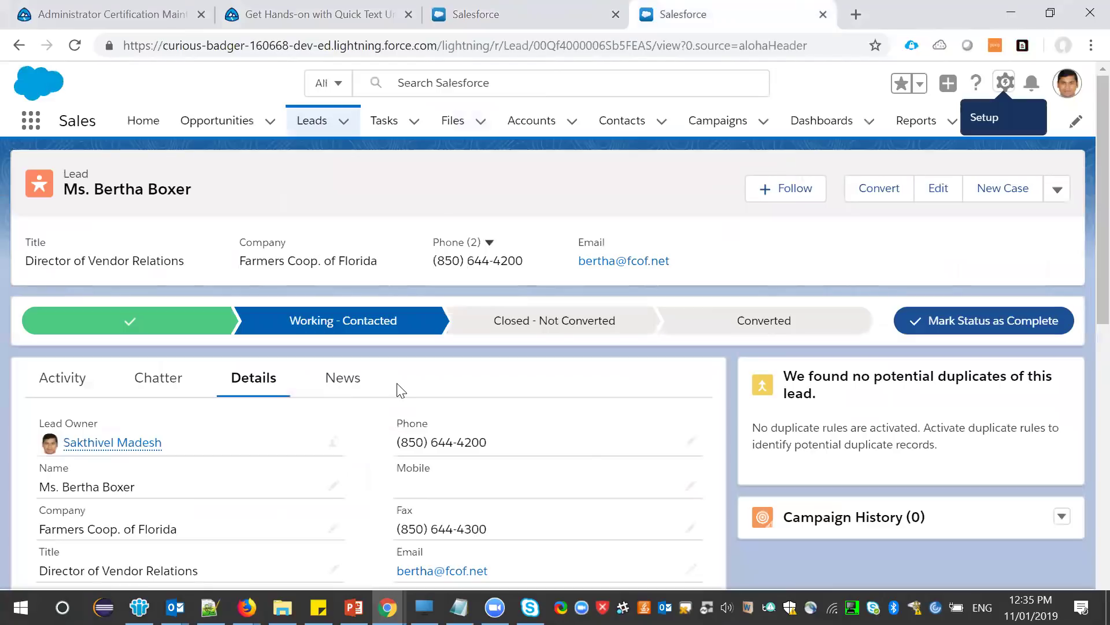
left_click(30, 122)
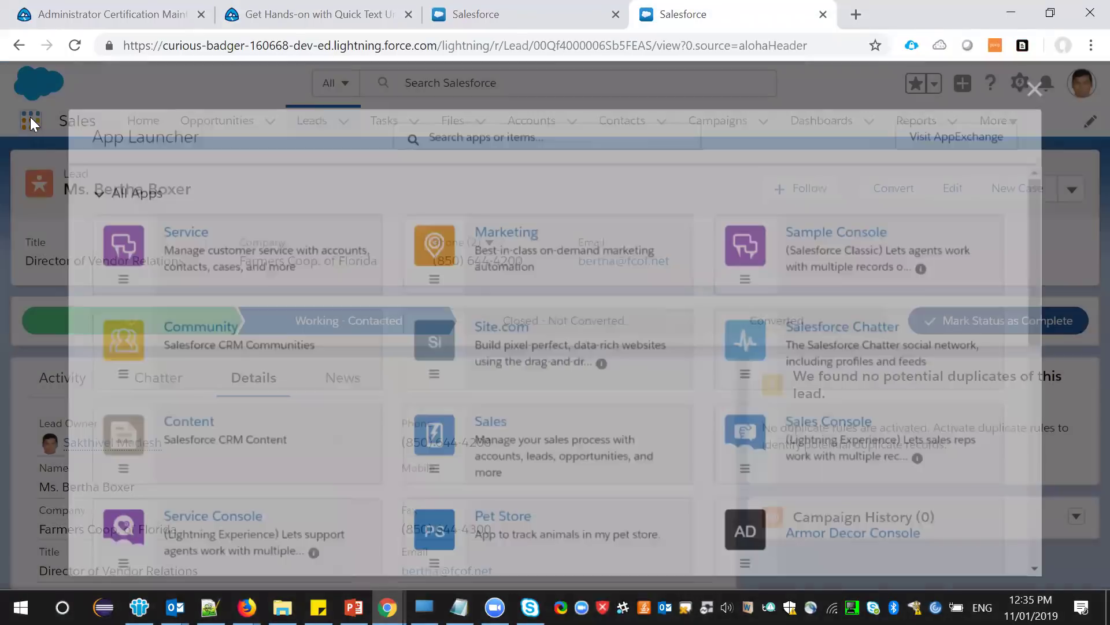
type("Quick")
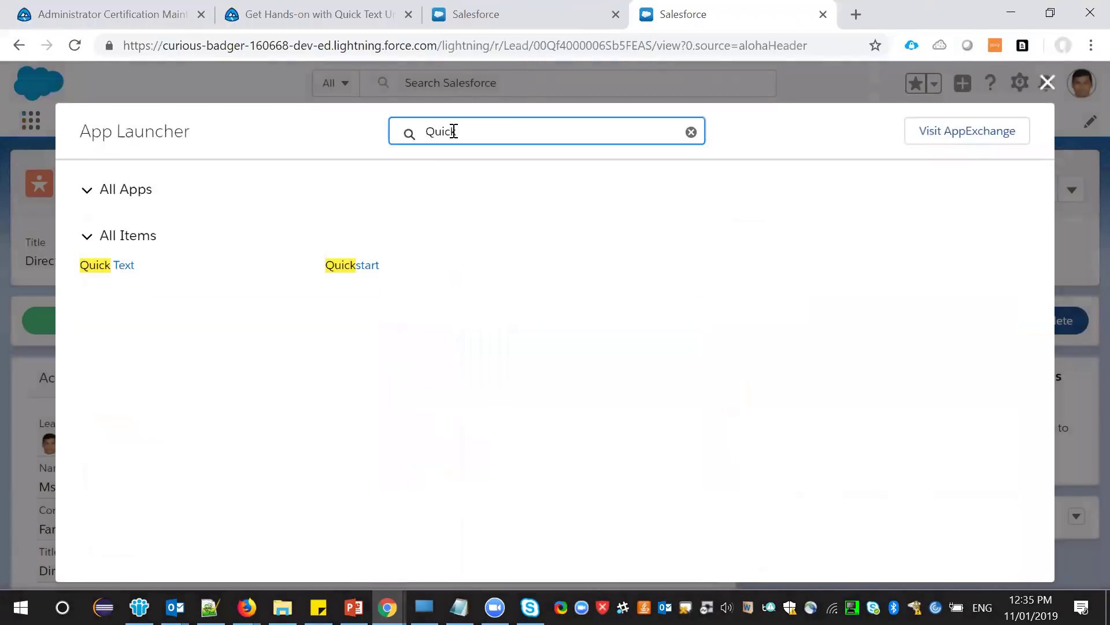
left_click(118, 271)
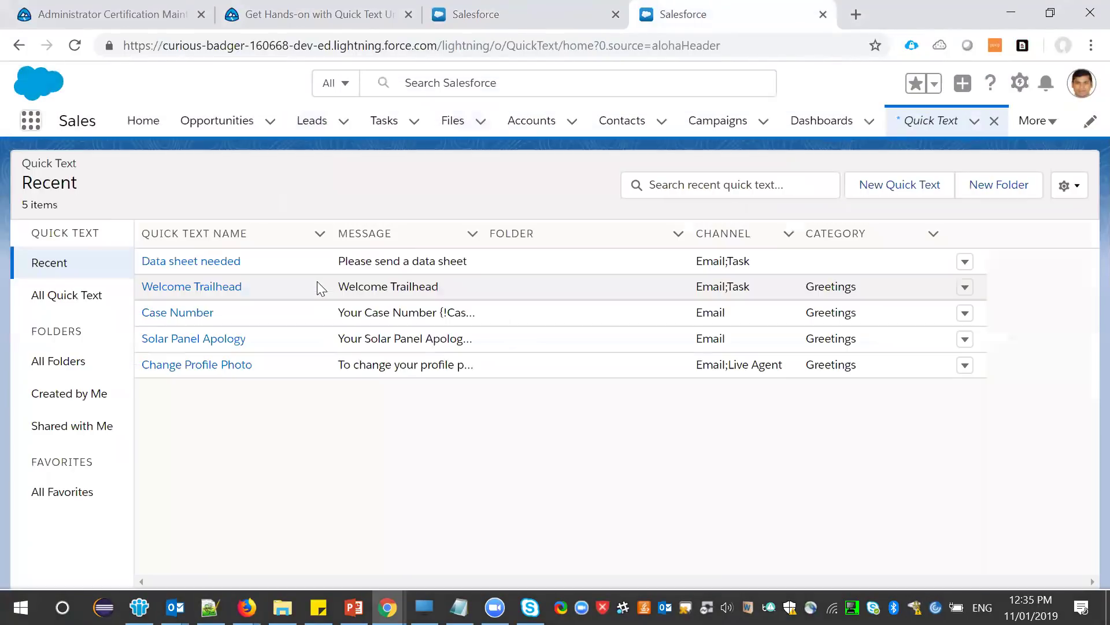
key("ctrl+f")
key("ctrl+v")
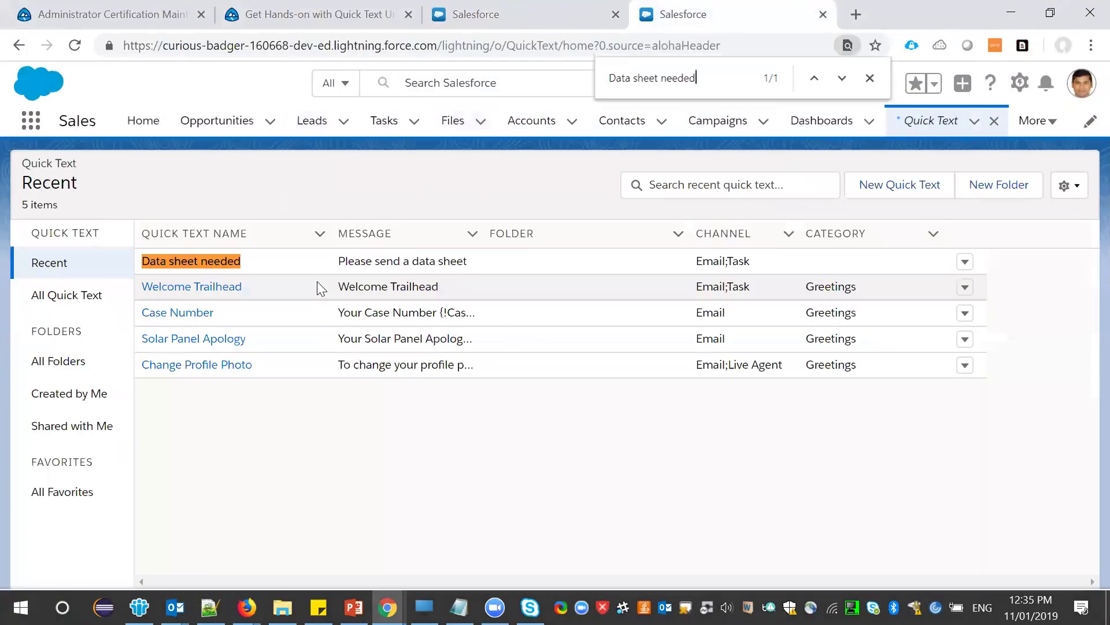
left_click(212, 261)
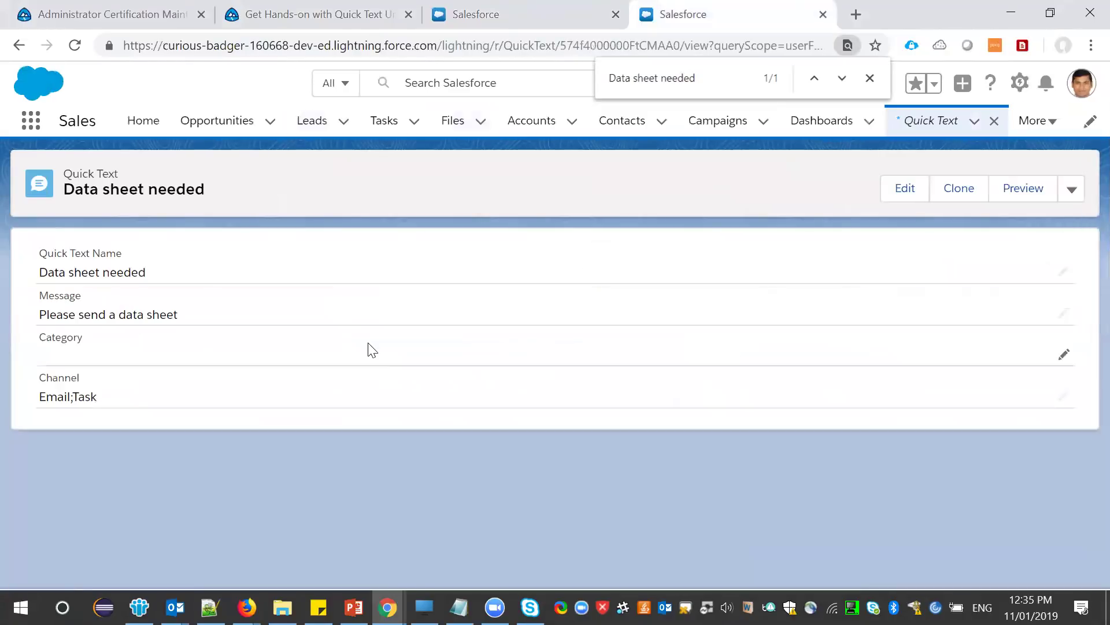
key("Return")
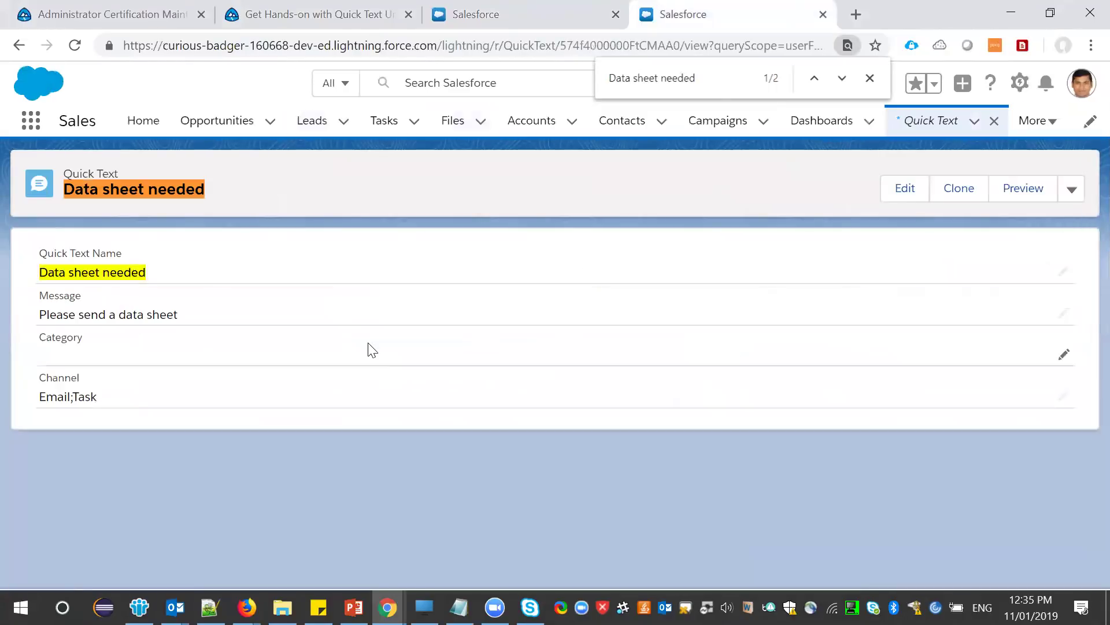
- Remove Email from the quick text's Channel so only Task is selected, and save the record
double_click(117, 399)
left_click(578, 445)
key("Up")
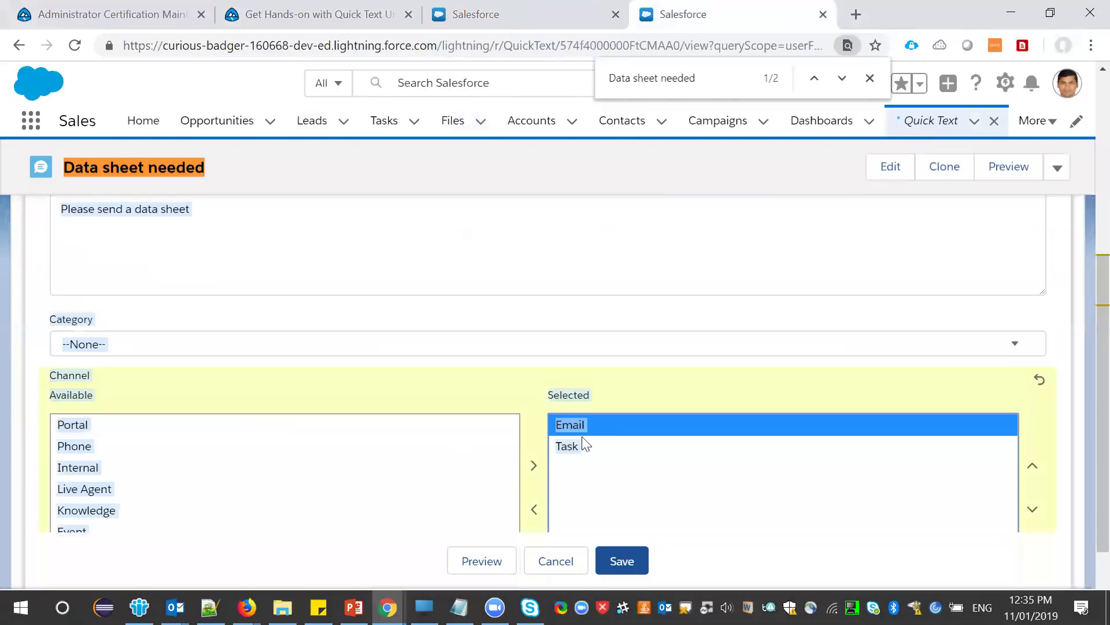
left_click(534, 509)
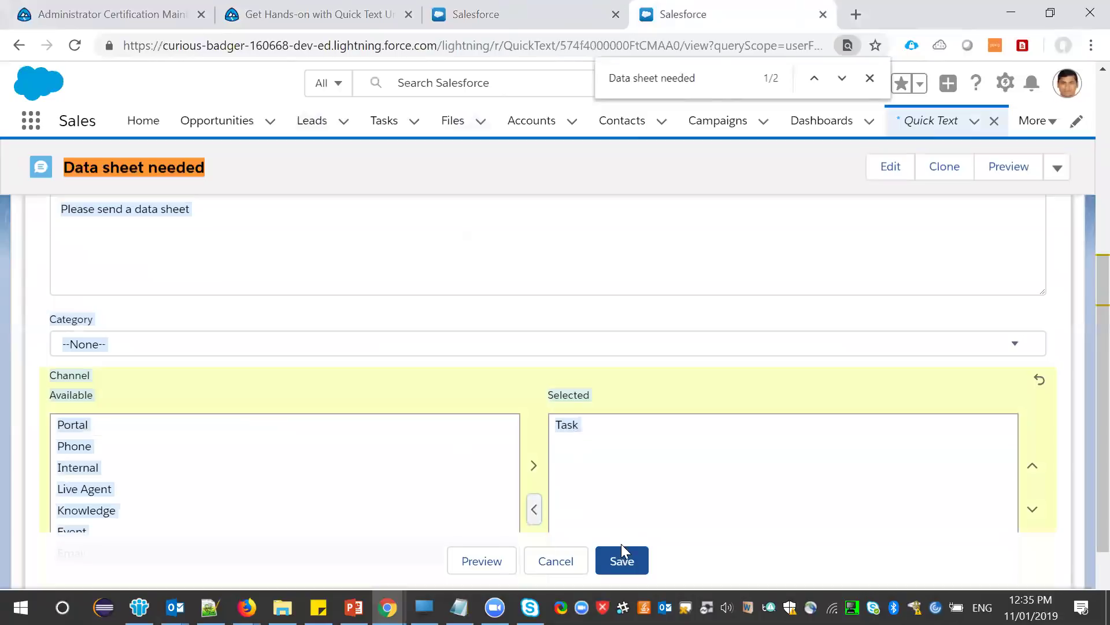
left_click(623, 562)
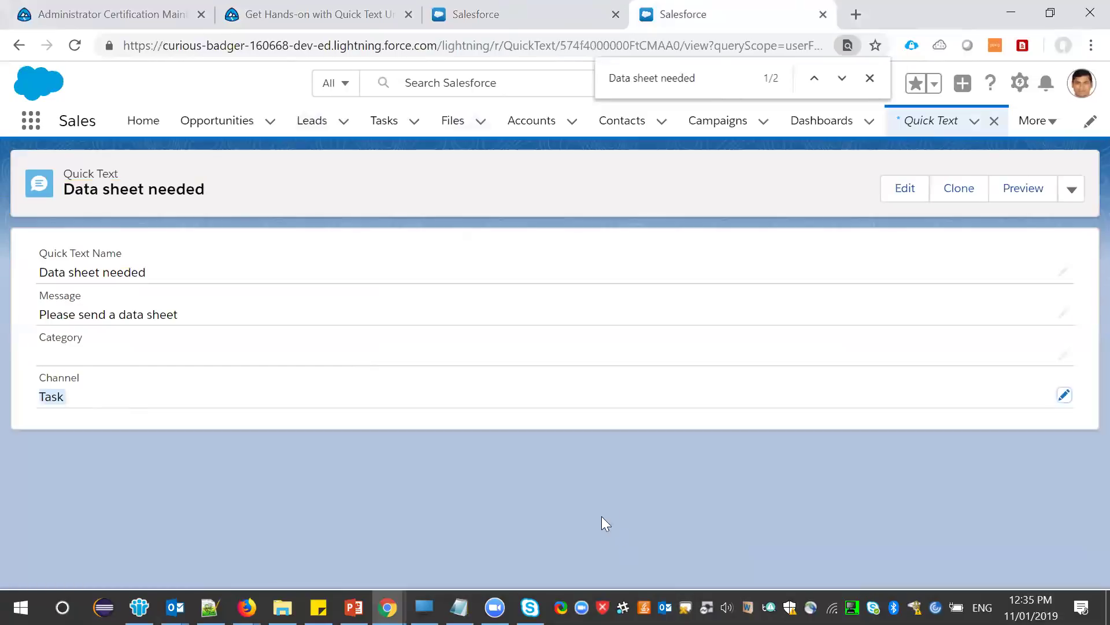
- Go over the quick text name, message, category and channel required on Trailhead and check the challenge again
key("ctrl+shift+Tab")
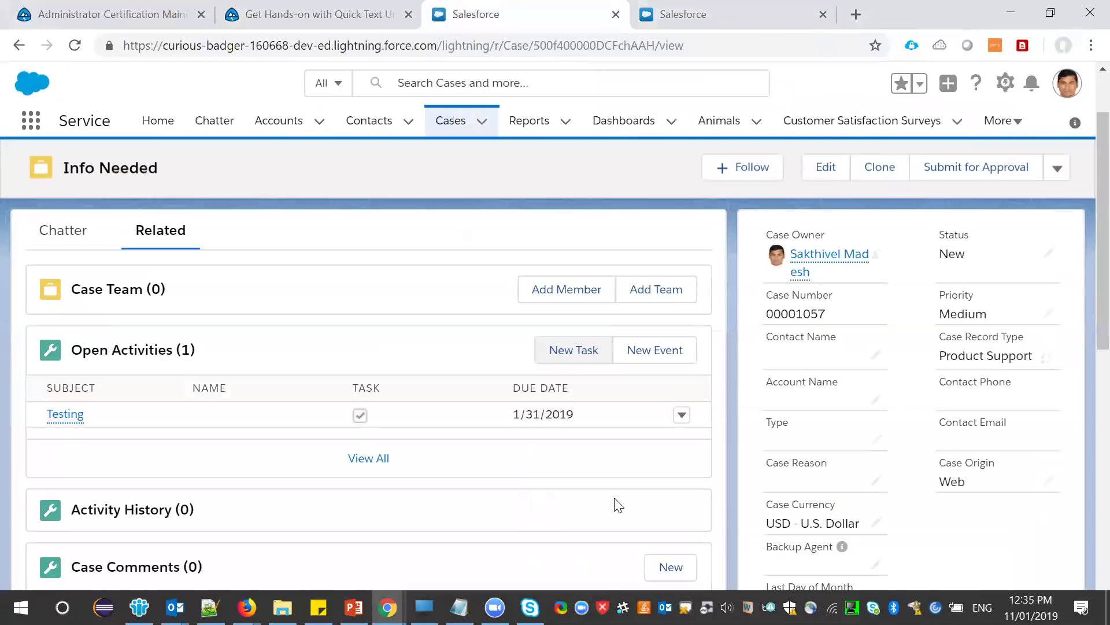
key("ctrl+shift+Tab")
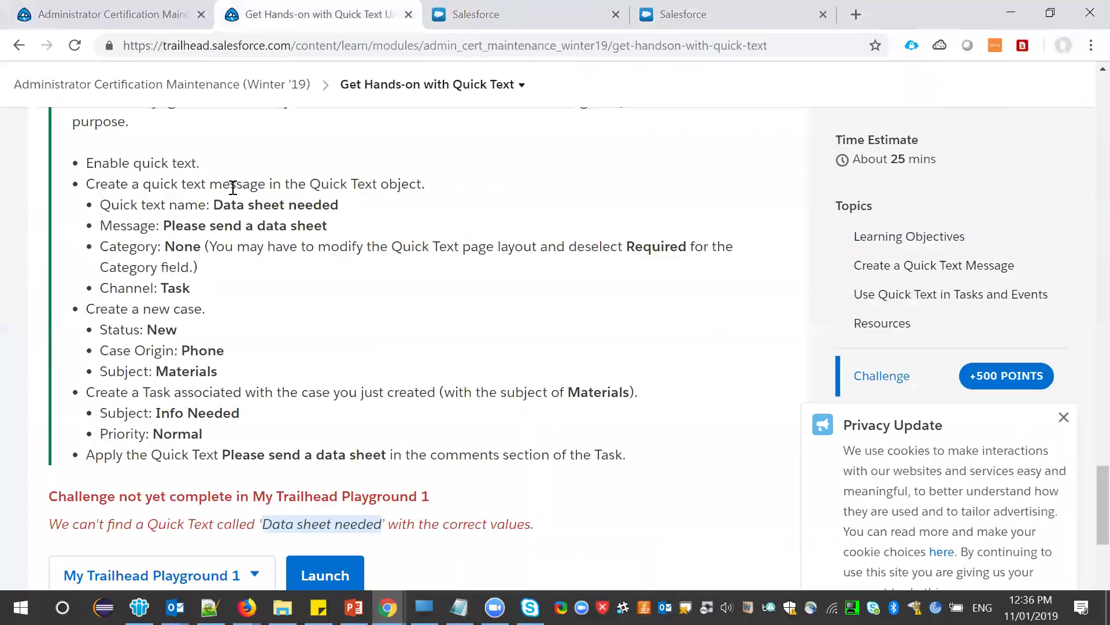
left_click_drag(215, 206, 317, 207)
left_click_drag(164, 225, 283, 226)
triple_click(250, 247)
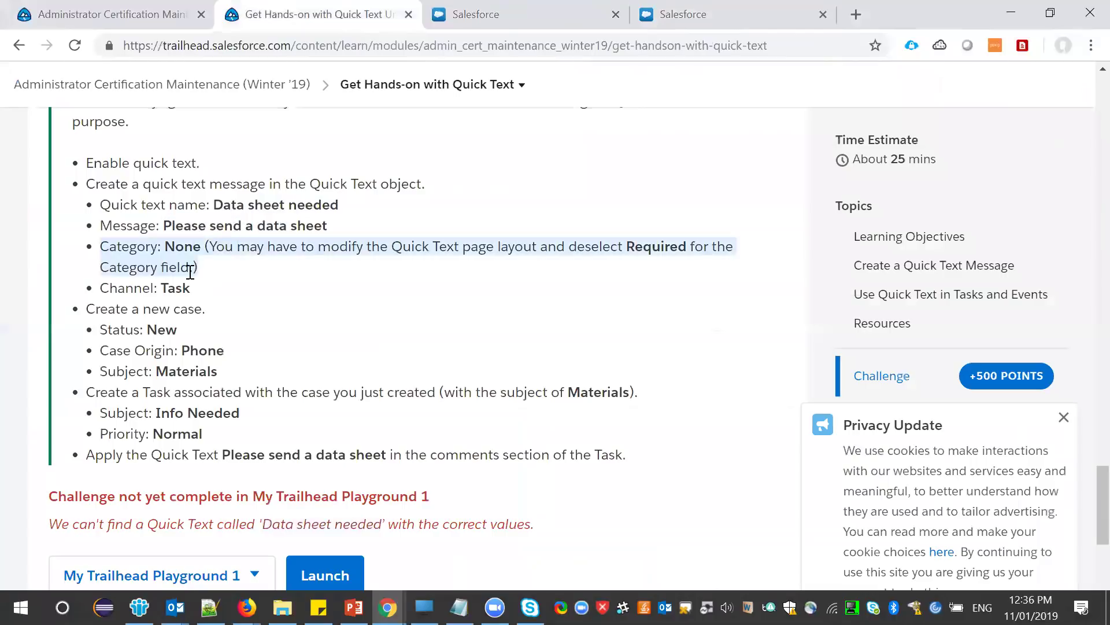
double_click(175, 288)
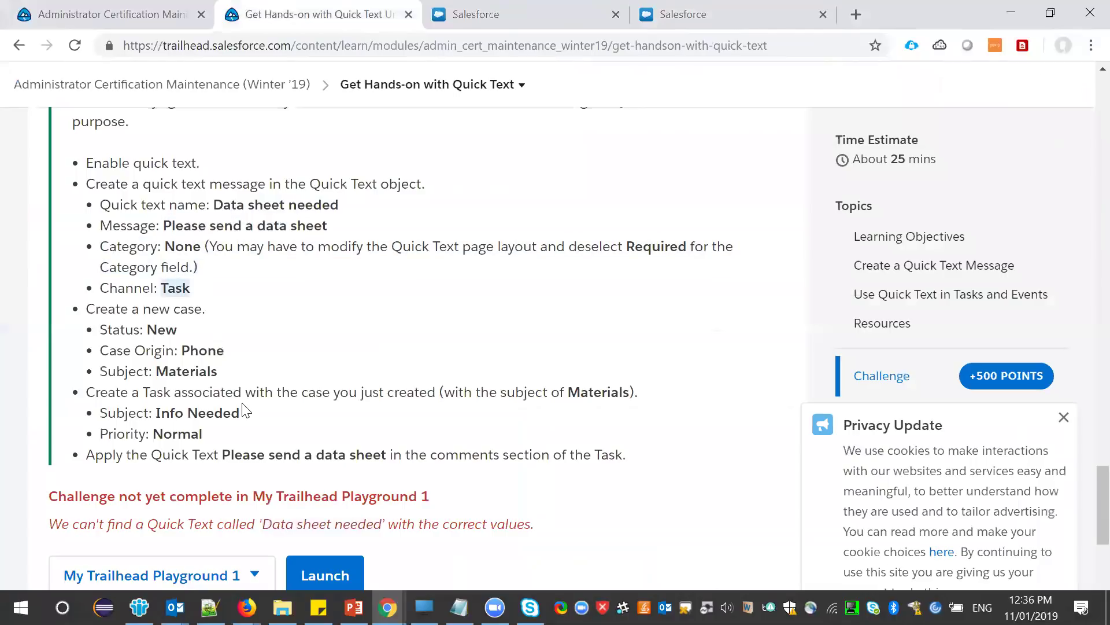
scroll(243, 410, "down", 2)
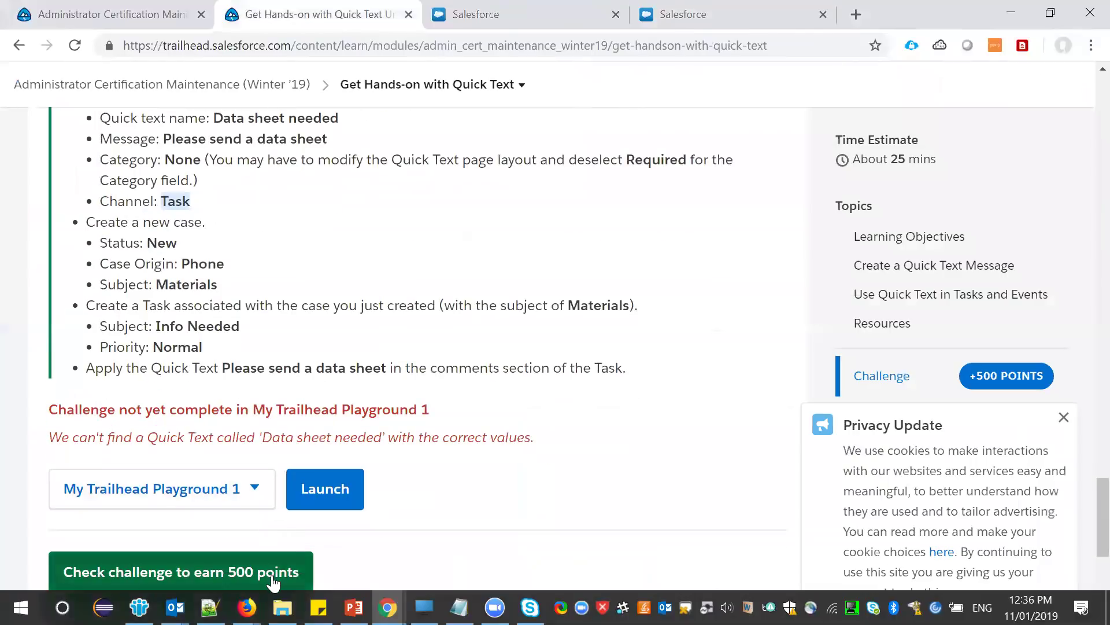
left_click(306, 571)
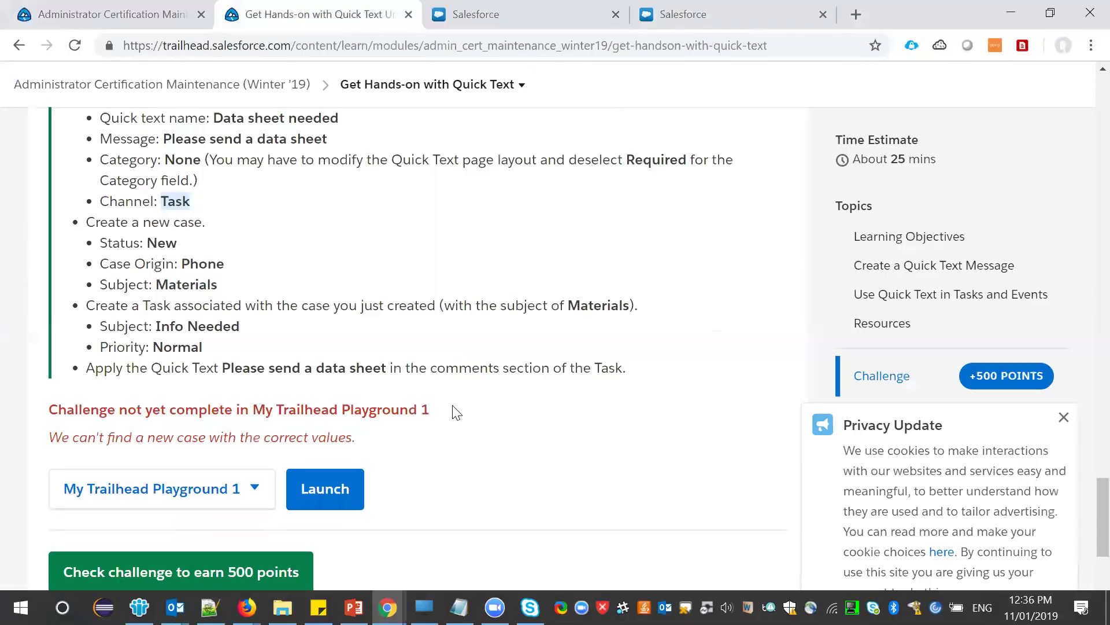
- Look up the Case Origin the challenge requires and start a new Product Support case in the Service app
double_click(205, 264)
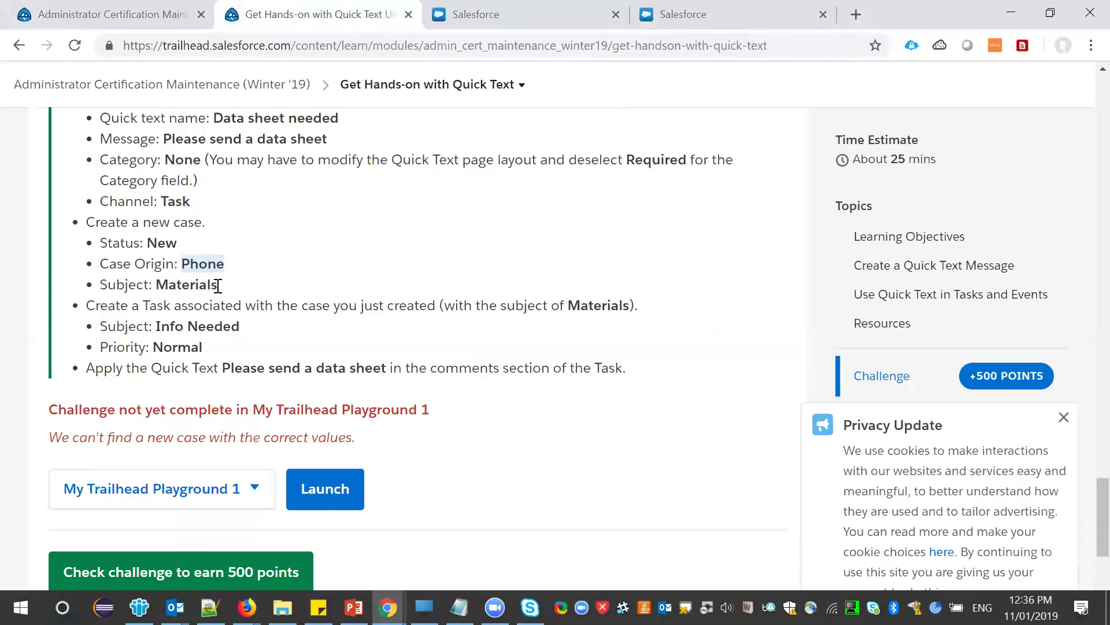
key("ctrl+Tab")
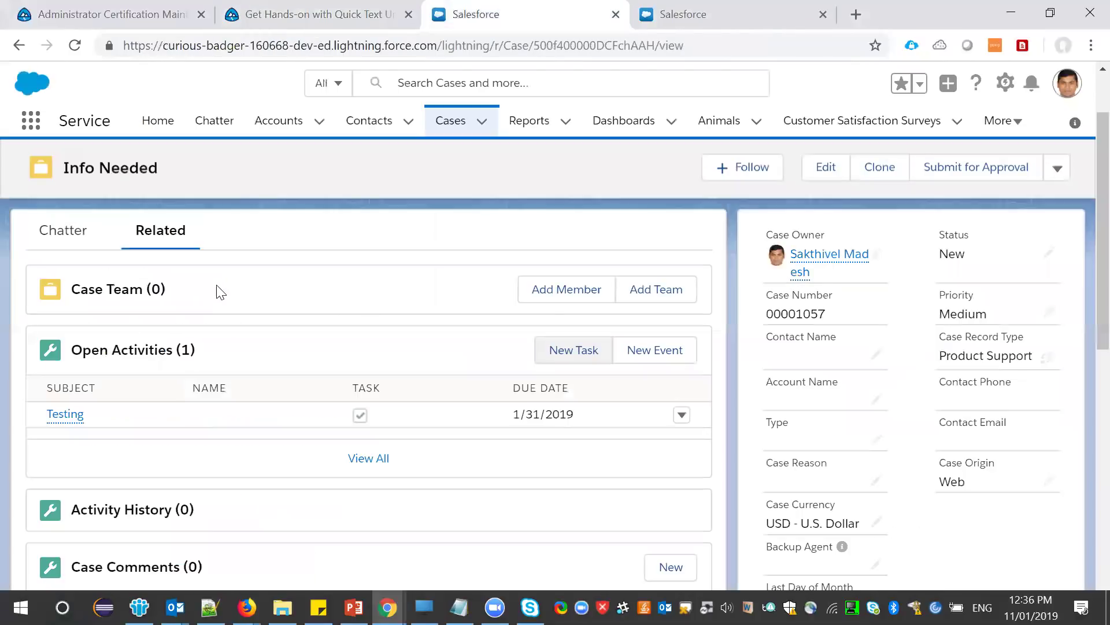
left_click(448, 122)
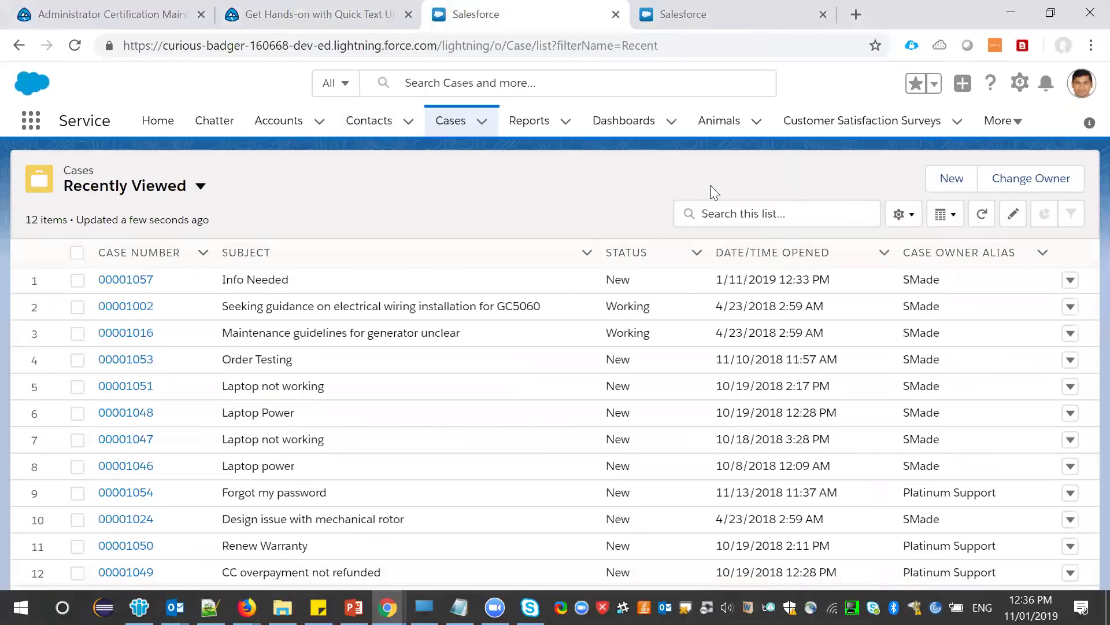
left_click(953, 181)
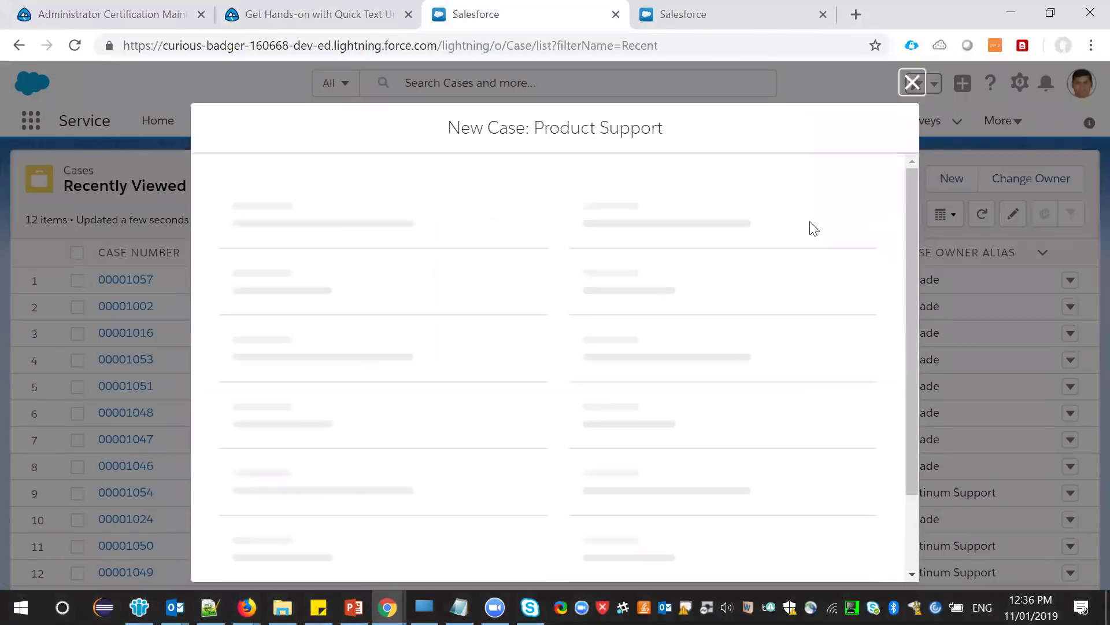
- Review the case and task values required on Trailhead and copy the case subject "Materials"
key("ctrl+shift+Tab")
double_click(161, 243)
double_click(199, 265)
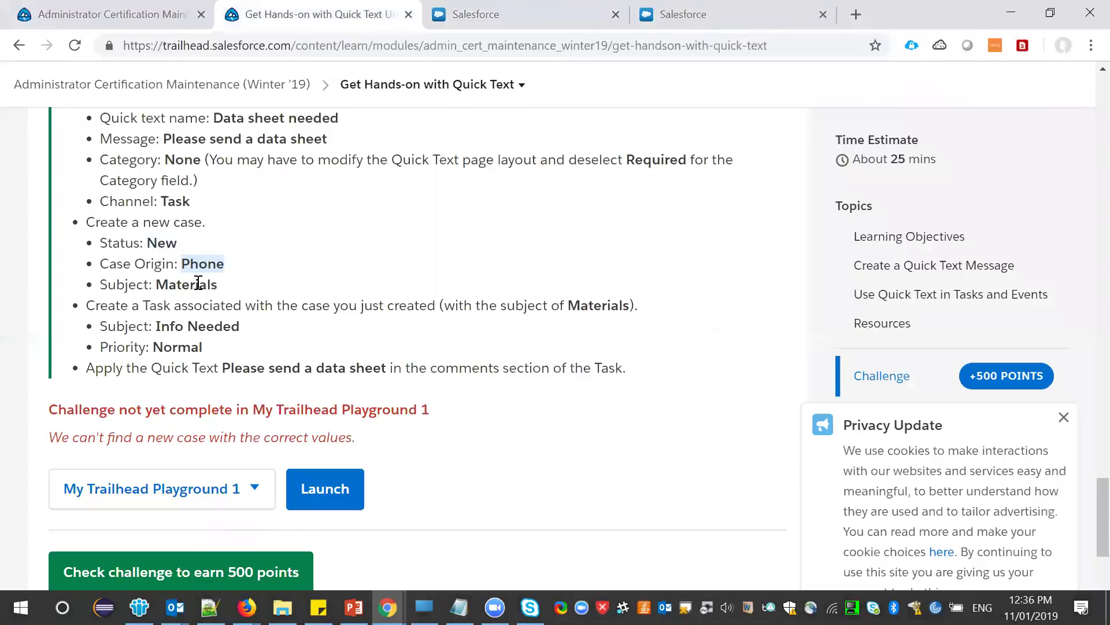
double_click(198, 283)
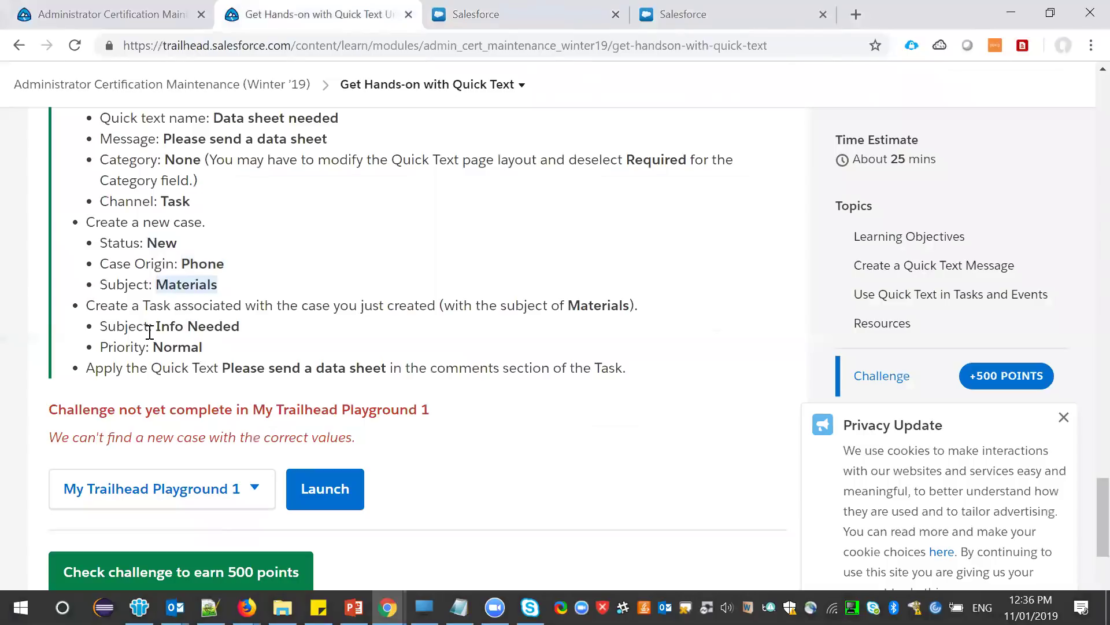
left_click_drag(129, 326, 248, 334)
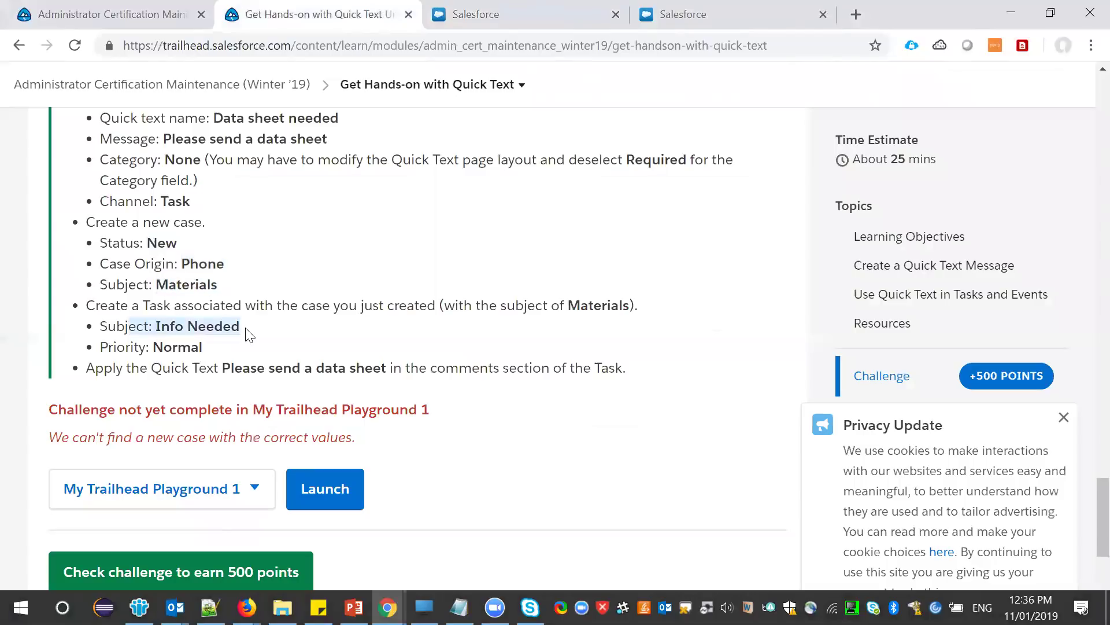
double_click(197, 285)
key("ctrl+c")
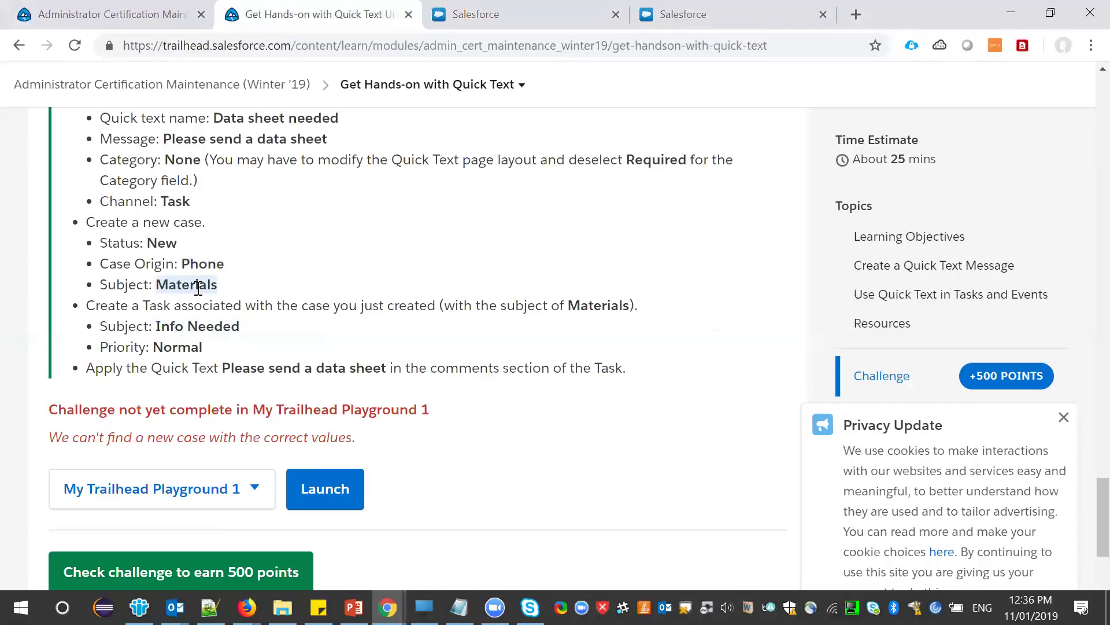
- Enter "Materials" as the Subject in the new case's description information
key("ctrl+Tab")
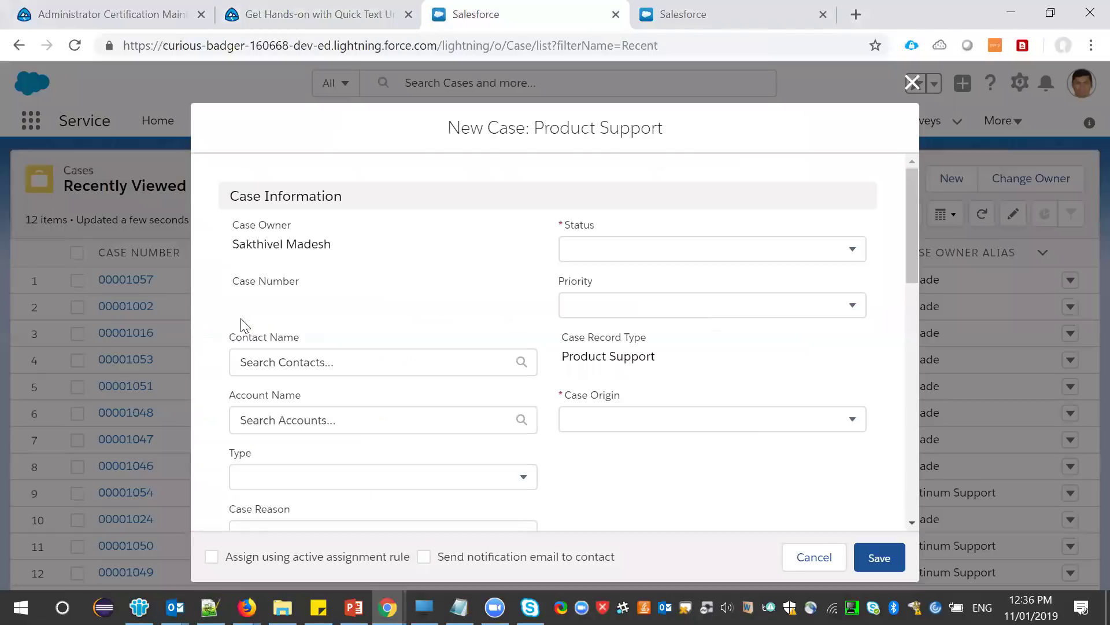
scroll(410, 392, "down", 2)
scroll(411, 394, "down", 7)
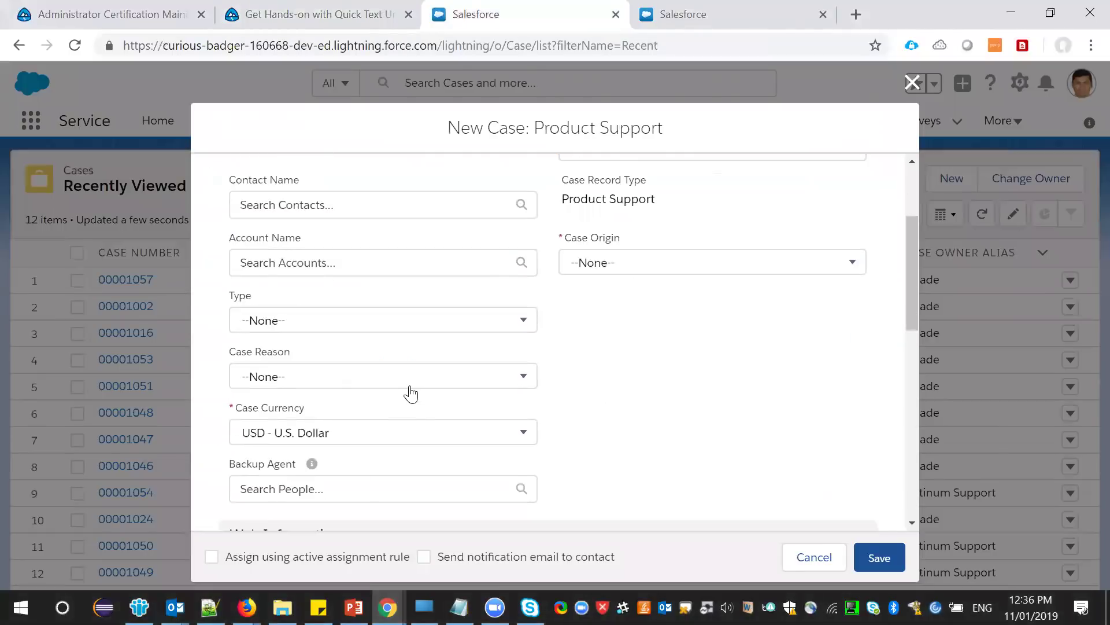
scroll(298, 390, "down", 3)
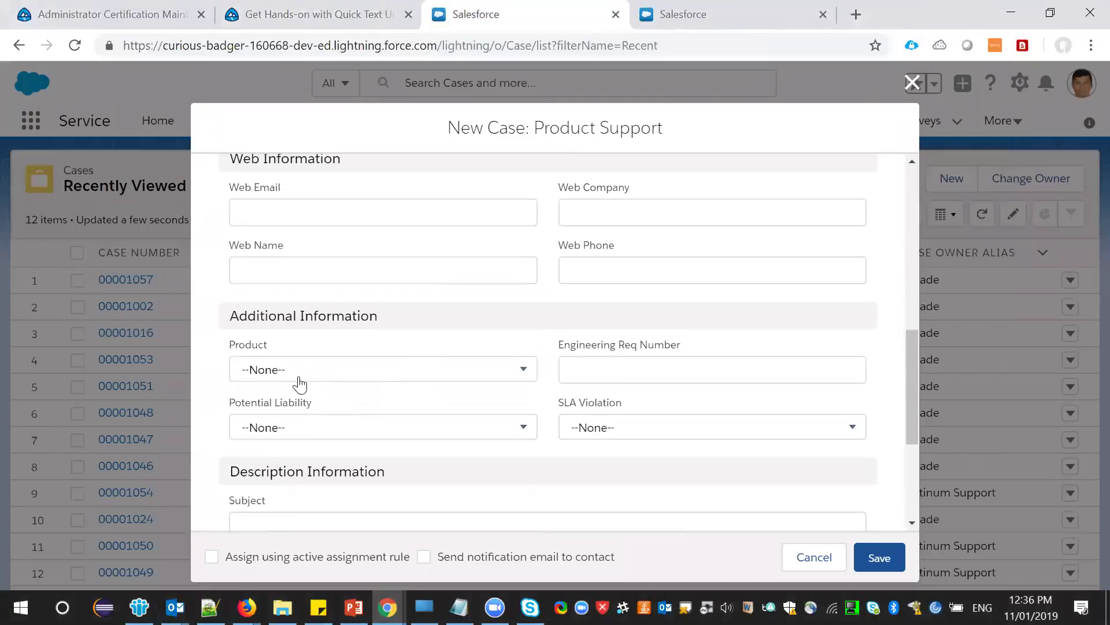
left_click(296, 369)
key("ctrl+v")
scroll(296, 370, "up", 10)
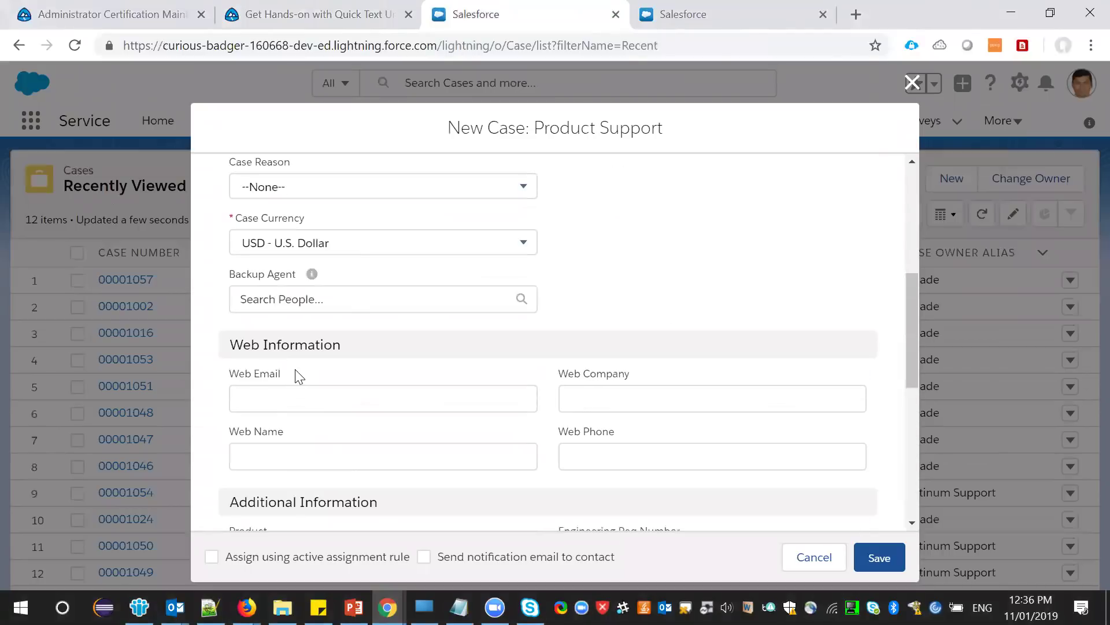
- Look up the required case origin on Trailhead, set the new case's Case Origin to Phone and save the case
key("ctrl+shift+Tab")
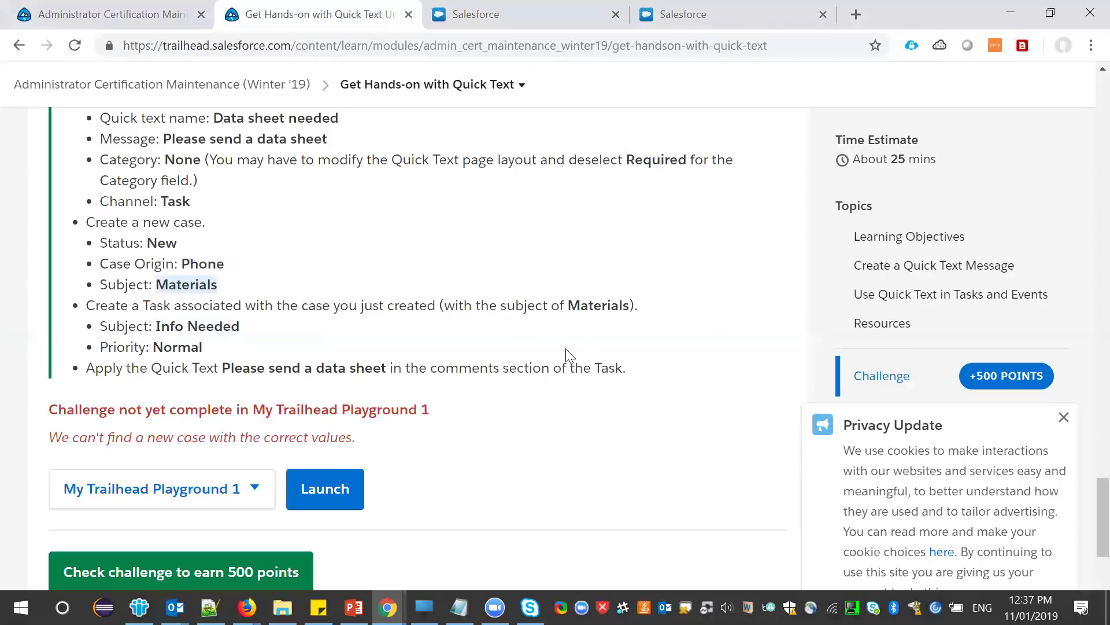
double_click(202, 264)
key("ctrl+Tab")
left_click(695, 338)
left_click(667, 399)
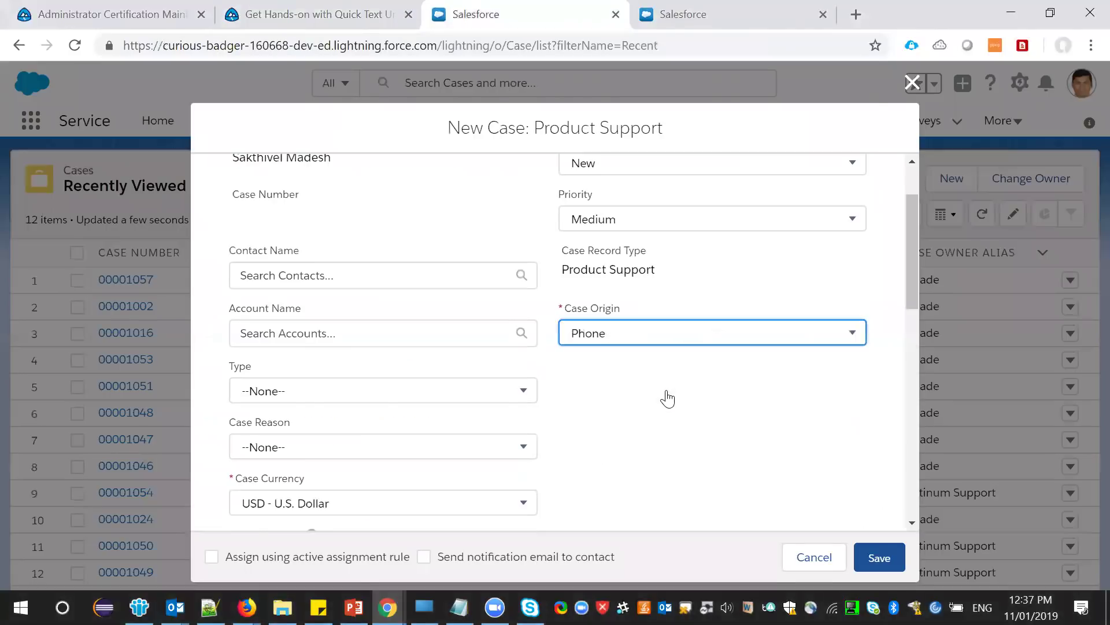
scroll(694, 414, "up", 2)
left_click(880, 558)
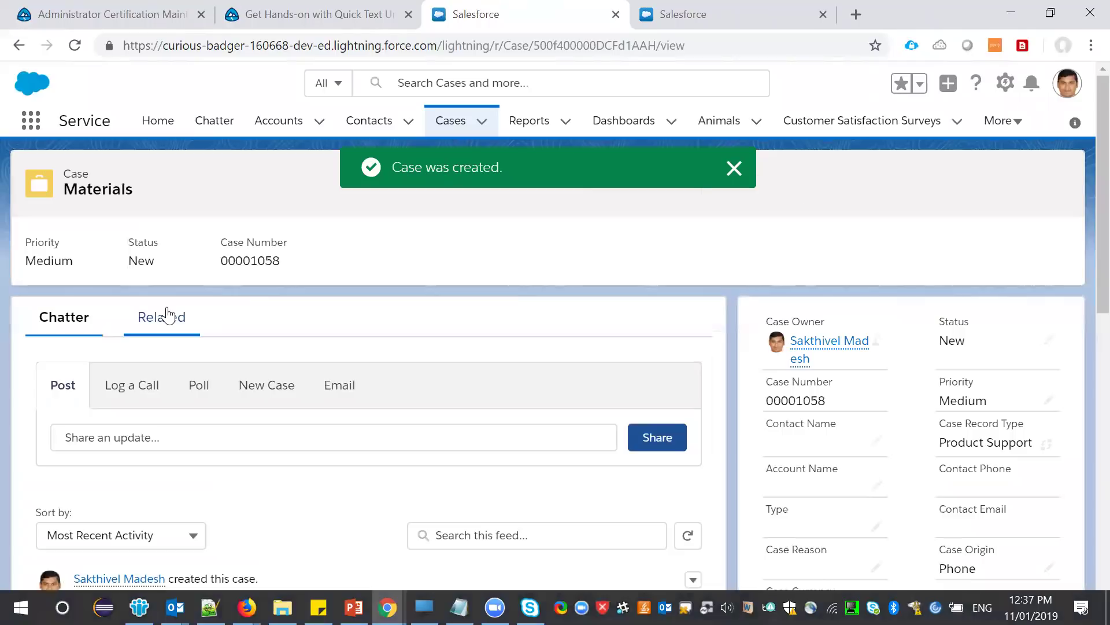
- Check the required task subject on Trailhead and start a new task from the Materials case's open activities
left_click(167, 315)
key("ctrl+shift+Tab")
left_click_drag(158, 326, 240, 327)
key("ctrl+Tab")
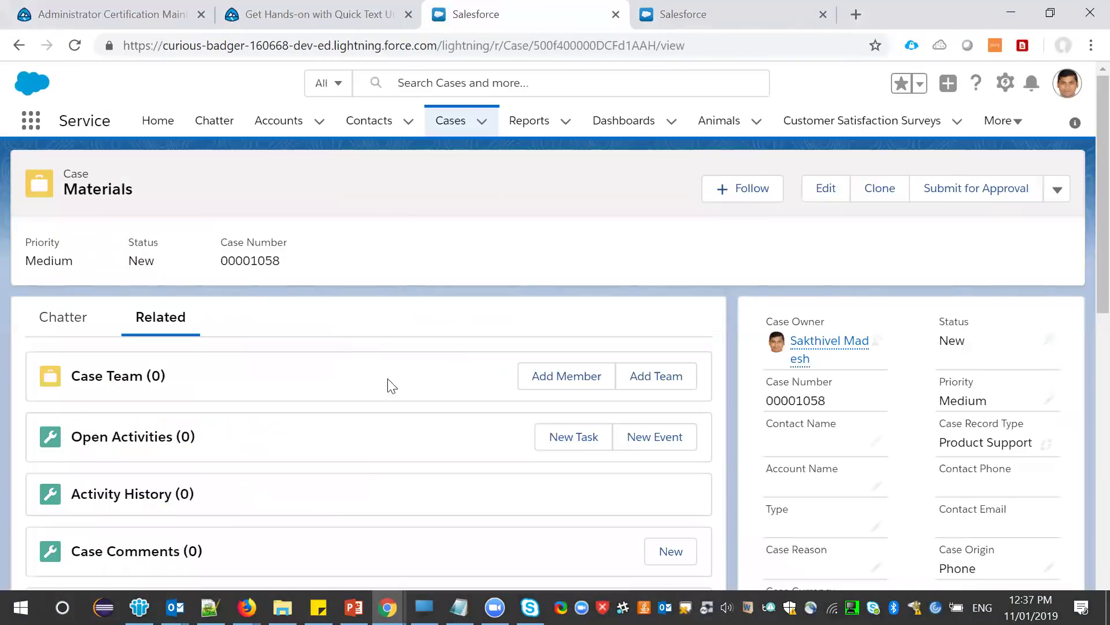
left_click(575, 446)
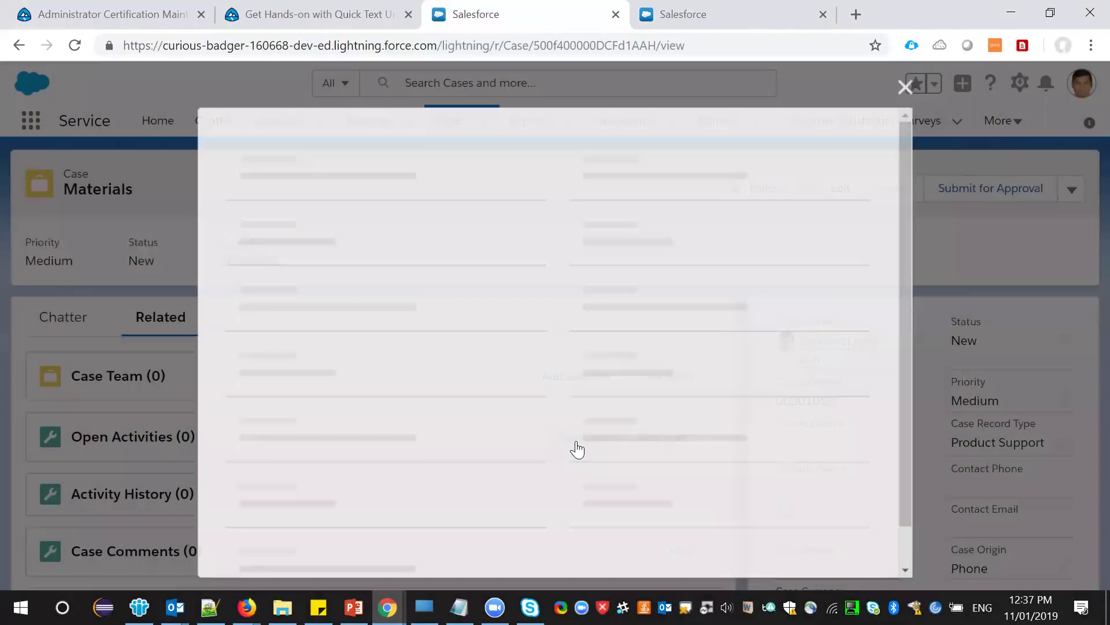
- Copy the task subject "Info Needed" from the Trailhead requirements and enter it as the new task's Subject
key("ctrl+shift+Tab")
double_click(164, 327)
left_click_drag(164, 327, 220, 325)
key("ctrl+c")
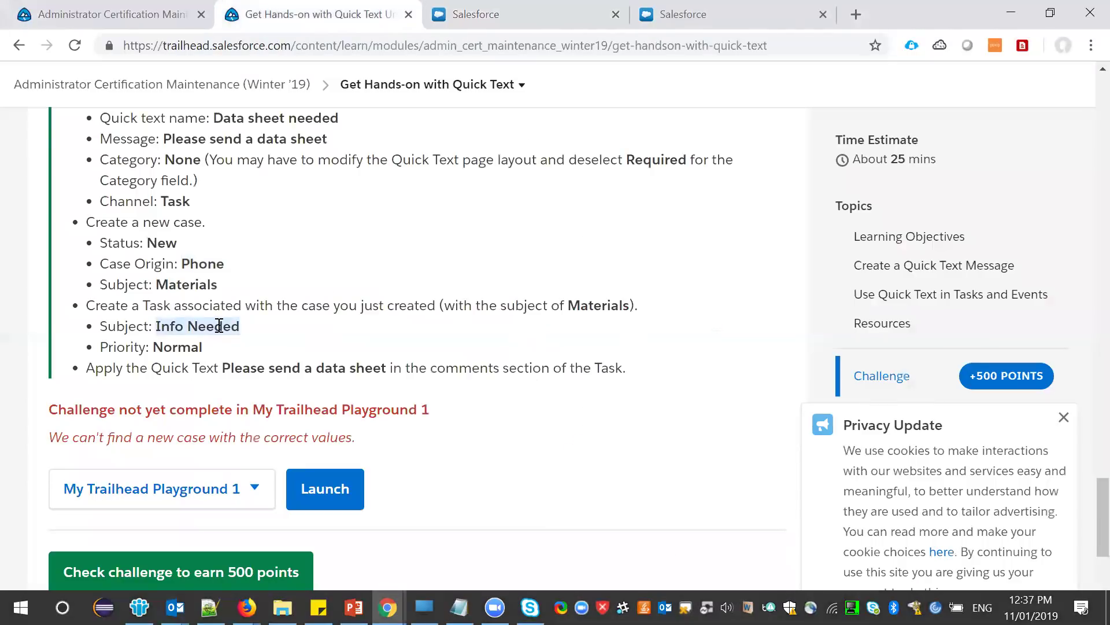
key("ctrl+Tab")
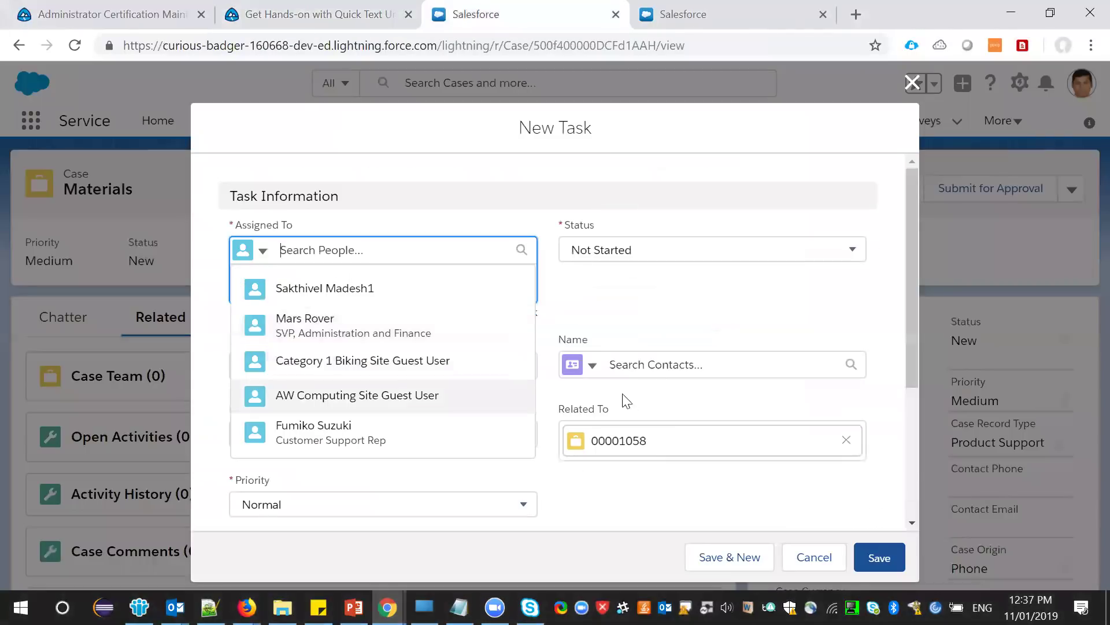
left_click(702, 318)
left_click(368, 342)
key("ctrl+v")
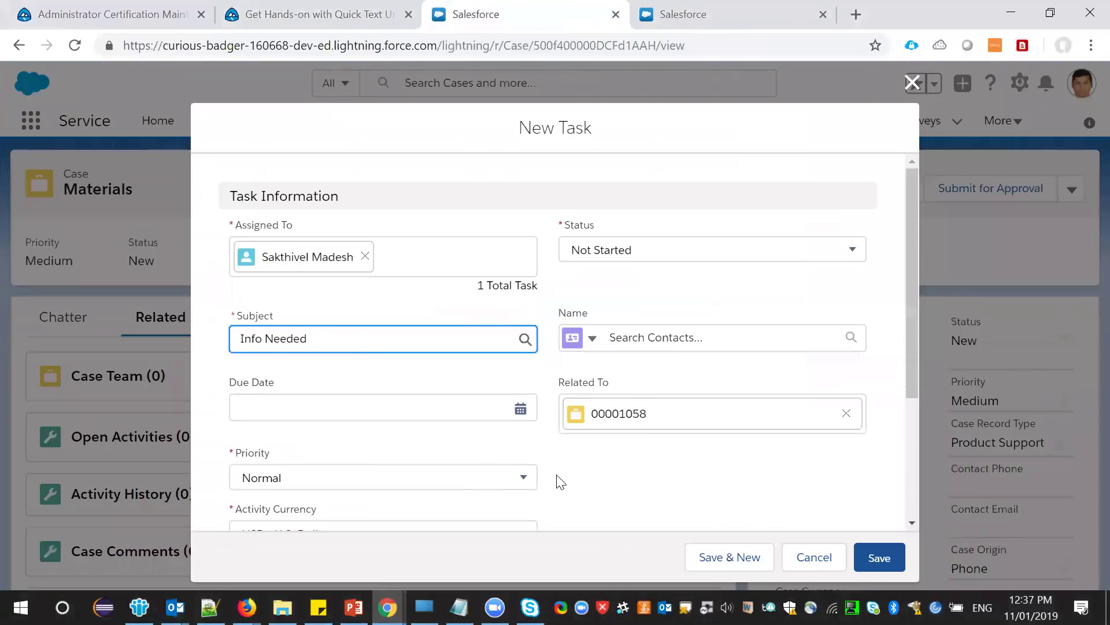
- Copy the message "Please send a data sheet" from Trailhead and insert the "Data sheet needed" quick text into the task's Comments
key("ctrl+shift+Tab")
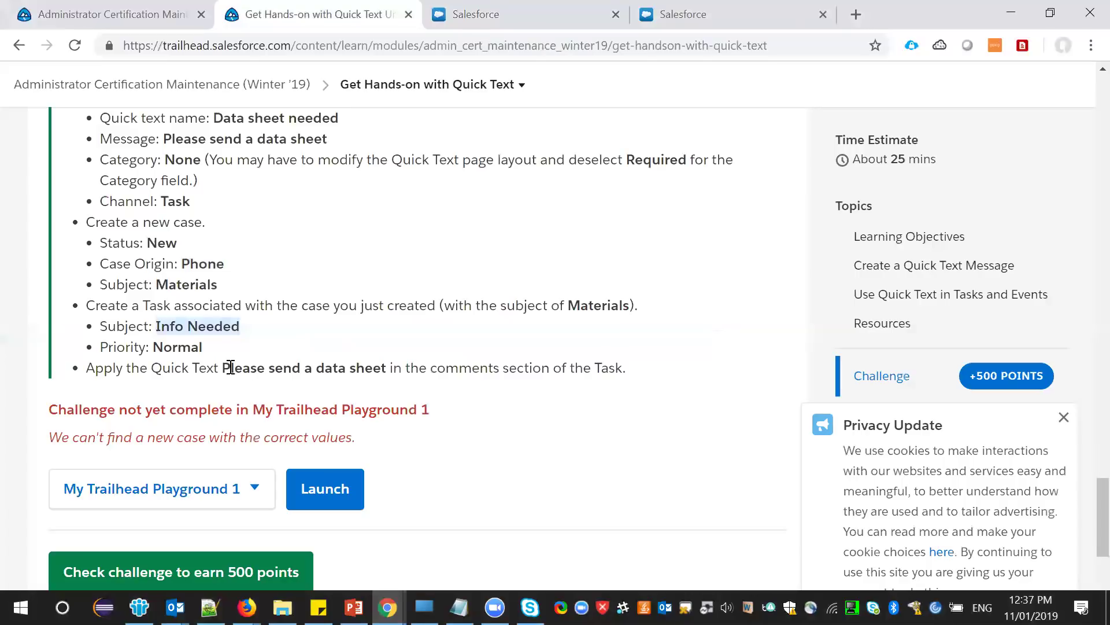
left_click_drag(222, 368, 384, 368)
key("ctrl+c")
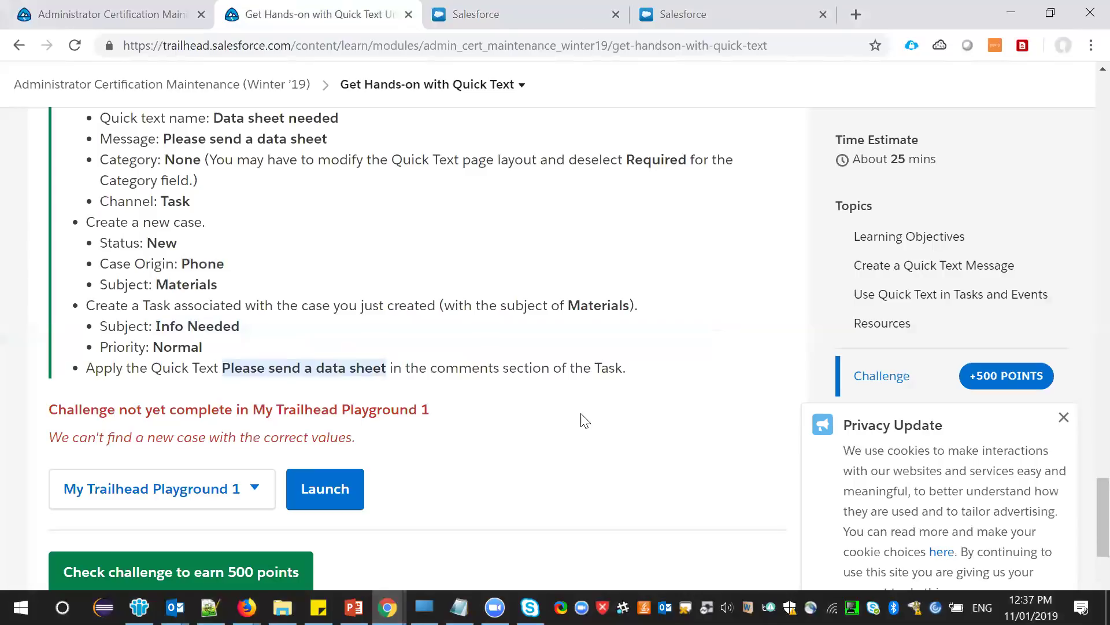
key("ctrl+Tab")
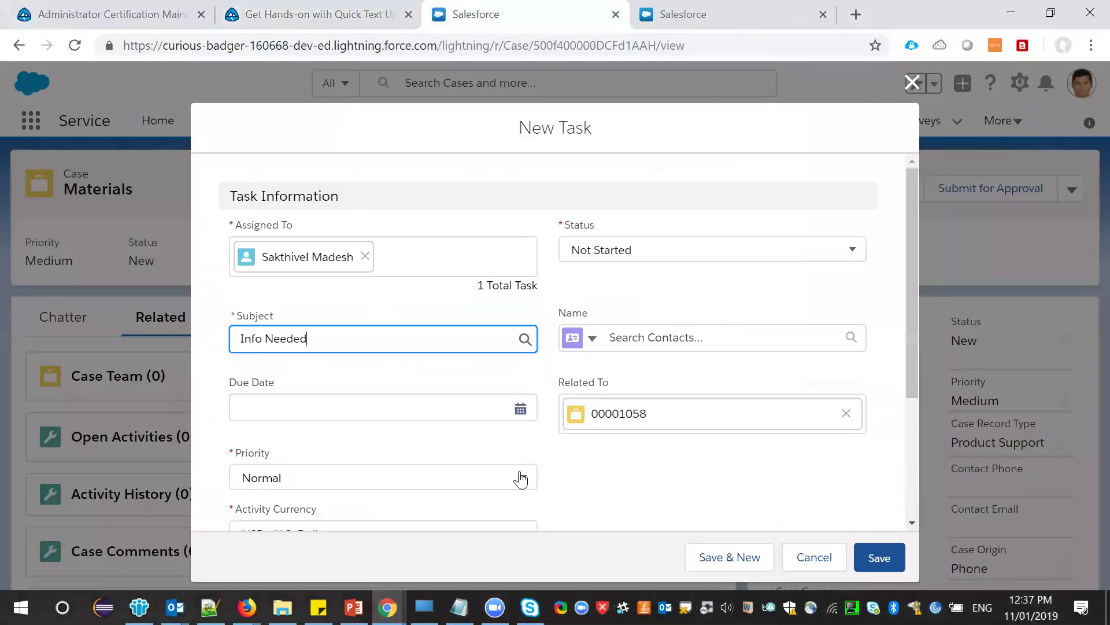
scroll(520, 445, "down", 3)
left_click(414, 444)
left_click(868, 447)
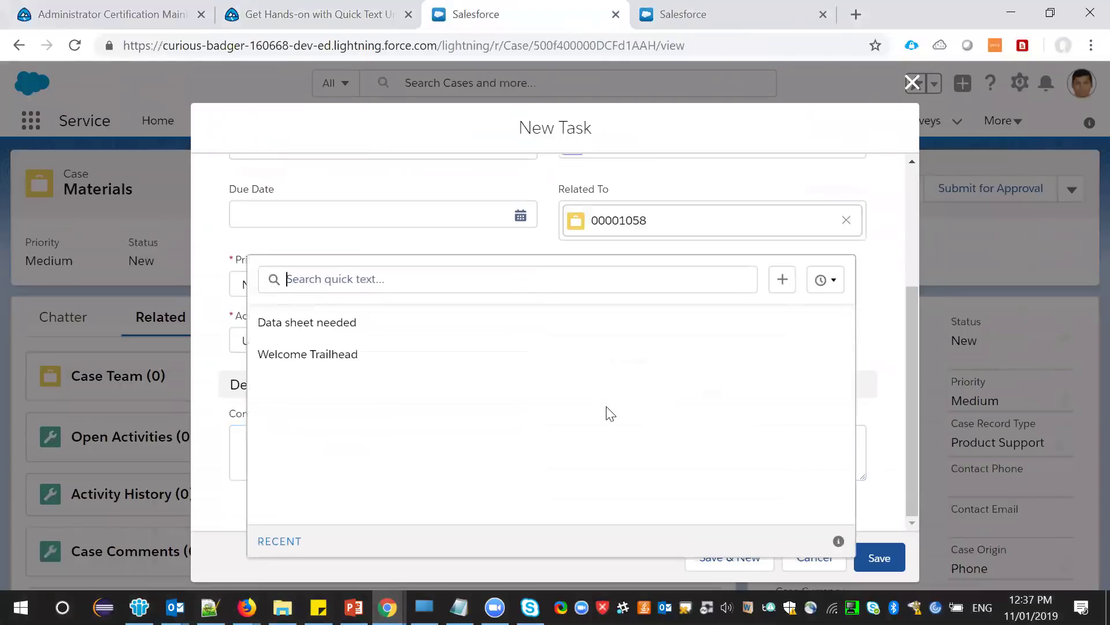
left_click(325, 329)
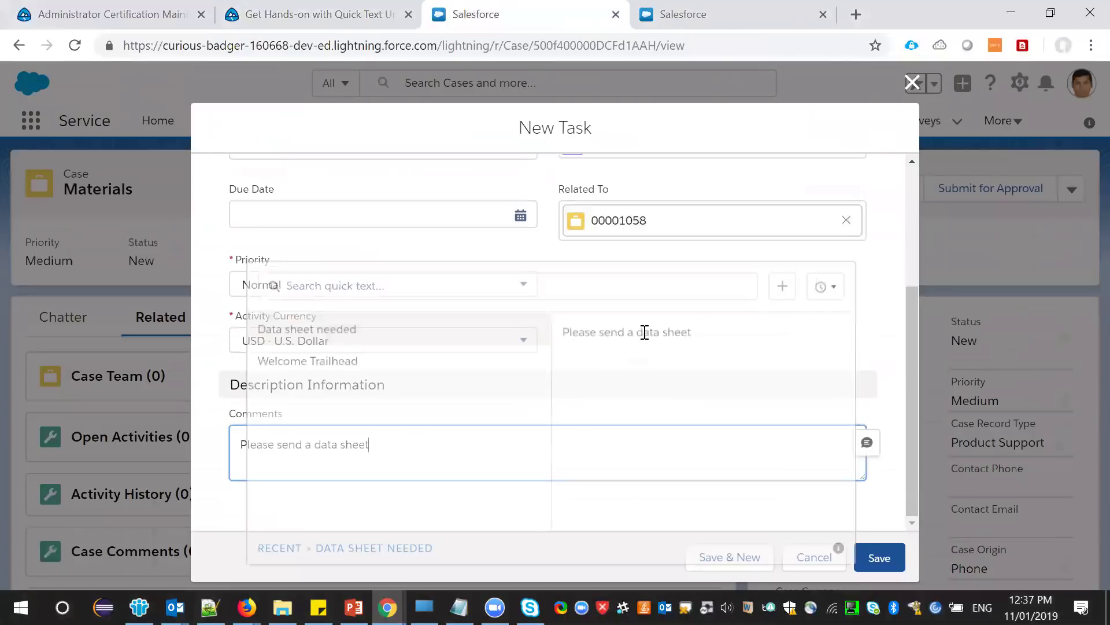
- Compare the task comment with the required text "Please send a data sheet" using a page search, and save the task
key("ctrl+f")
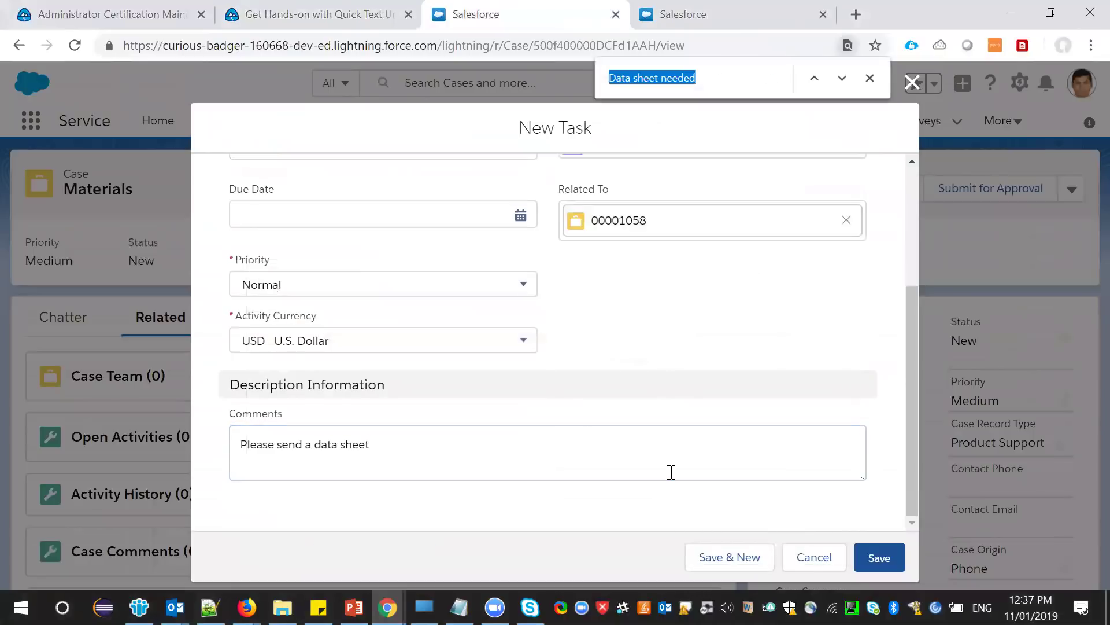
key("ctrl+v")
left_click(884, 558)
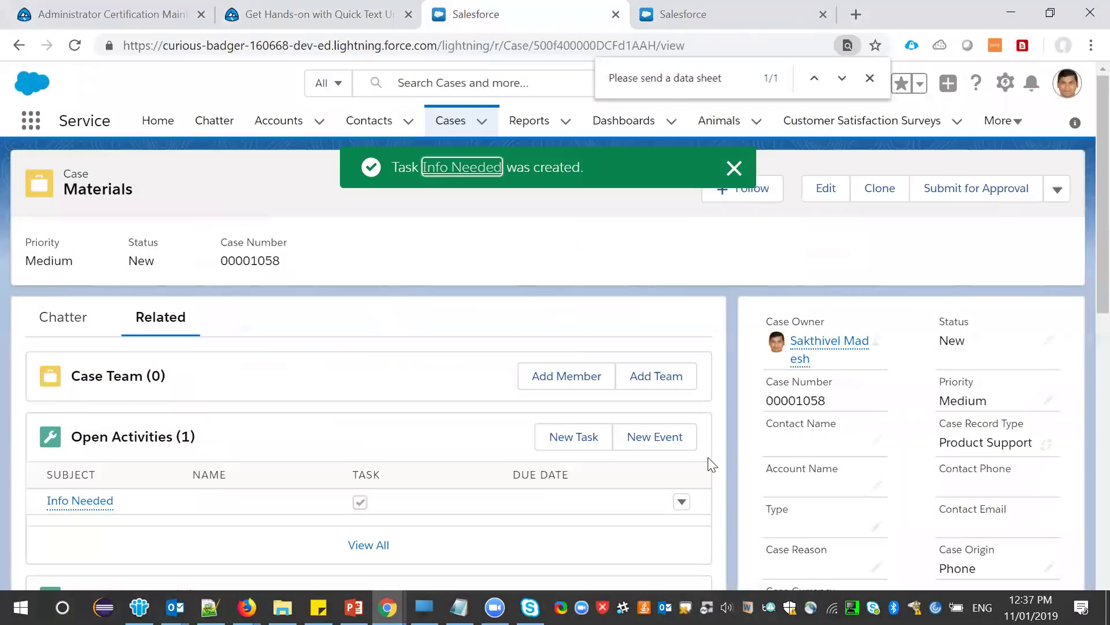
- Return to the Trailhead quick text unit and check the challenge again to earn the 500 points
key("ctrl+Page_Up")
scroll(703, 463, "down", 1)
left_click(234, 488)
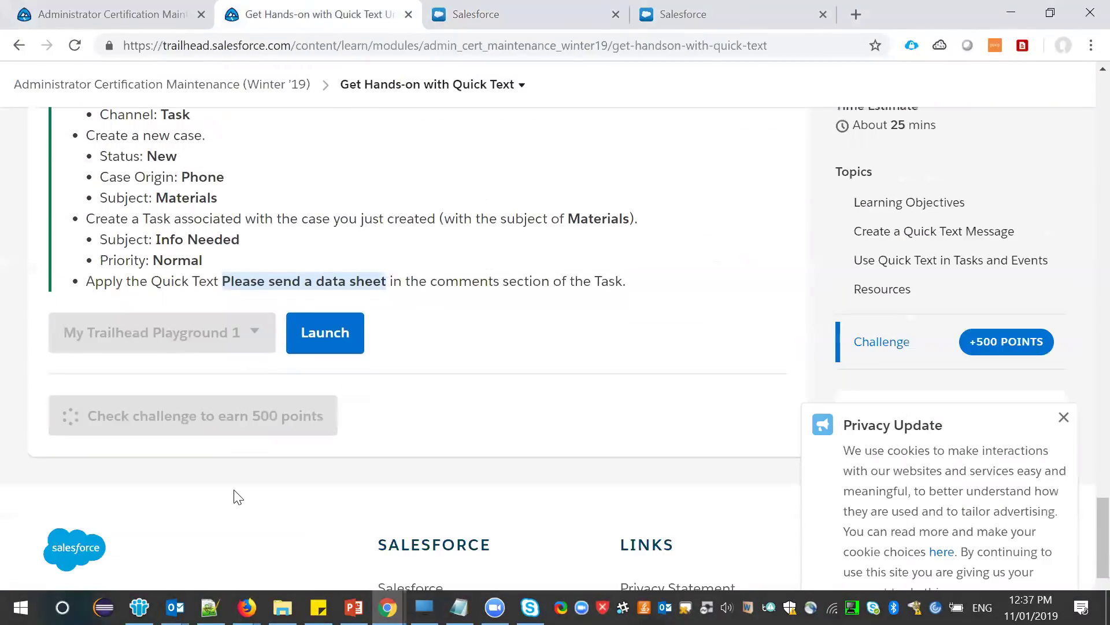